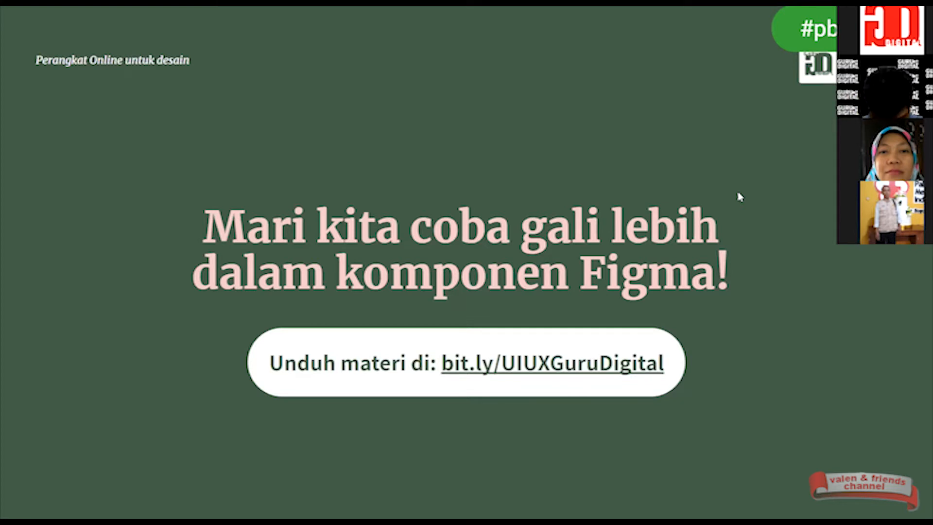
Switch to the Figma website, sign up with Google and look through the options for the kind of work done.
key("alt+Tab")
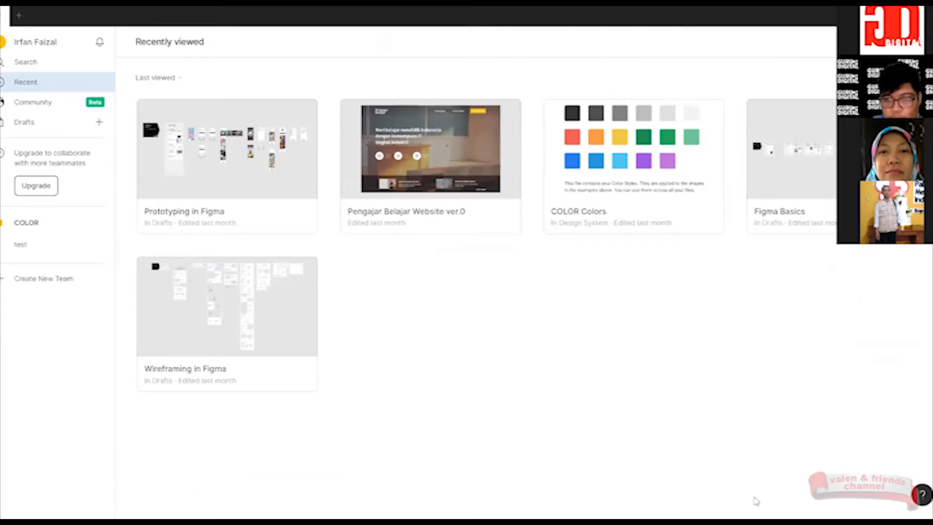
key("alt+Tab")
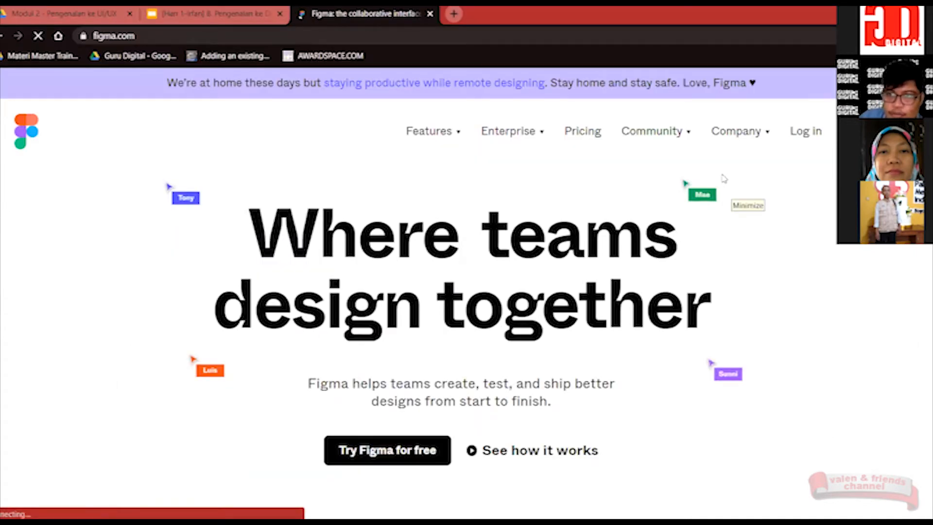
left_click(724, 179)
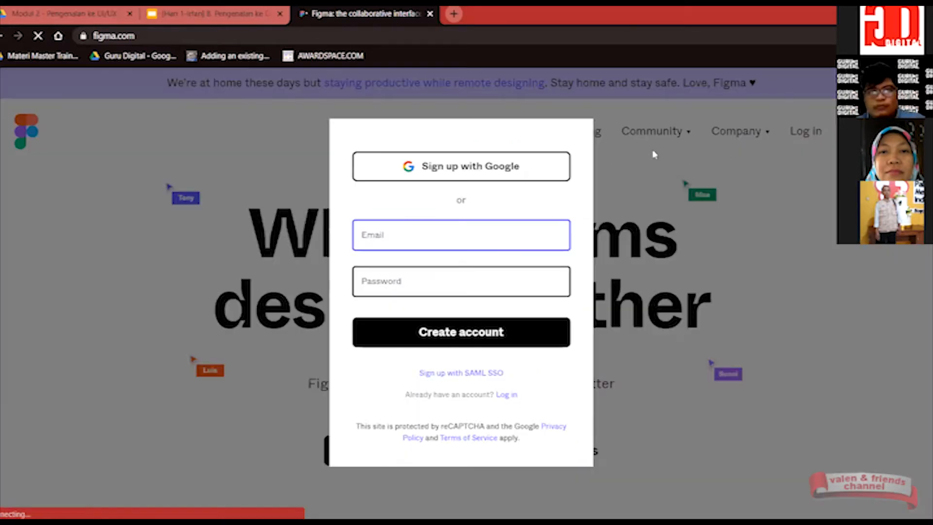
left_click(475, 166)
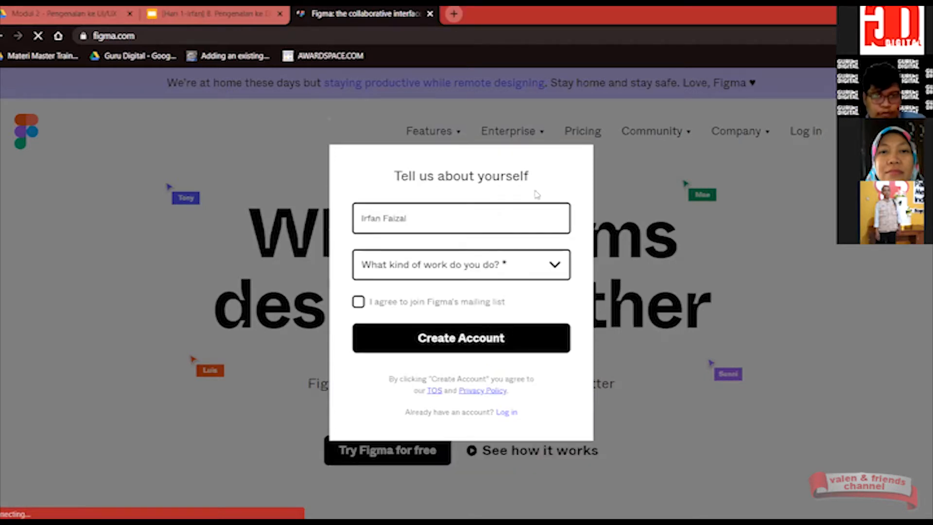
left_click(550, 264)
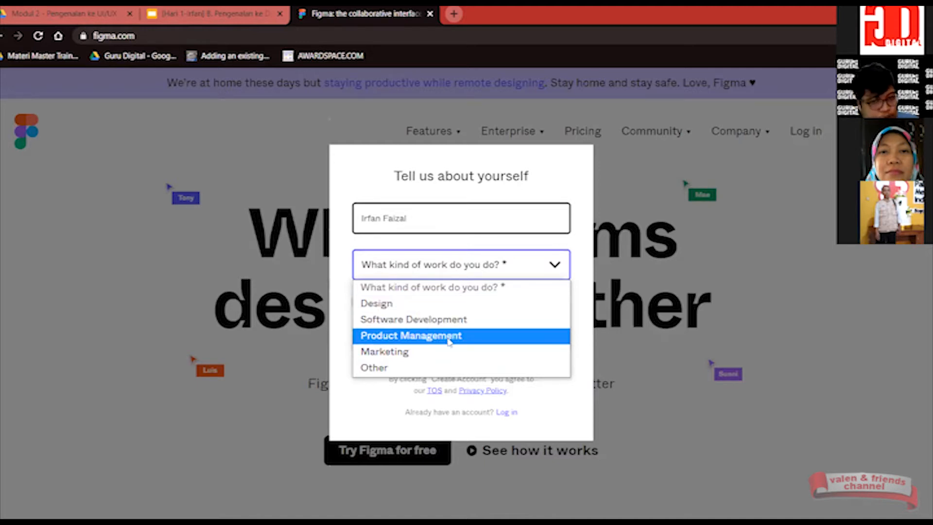
left_click(550, 188)
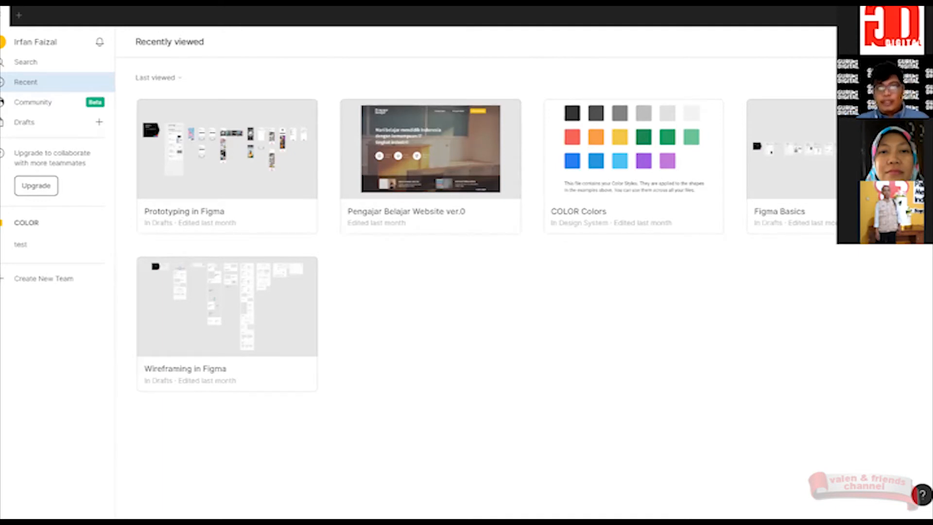
Switch to the Figma desktop app, create a new design file and add a MacBook Pro preset frame of 1440 × 900.
key("ctrl+n")
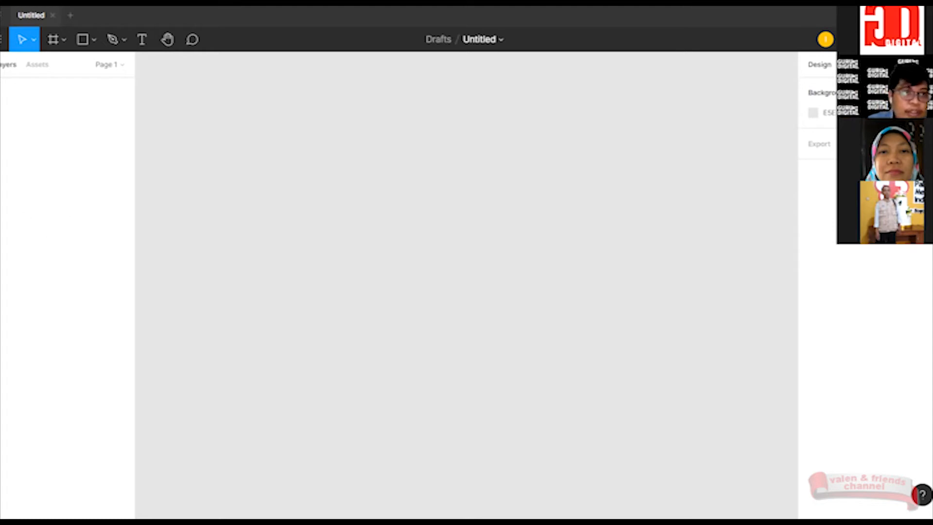
left_click(64, 41)
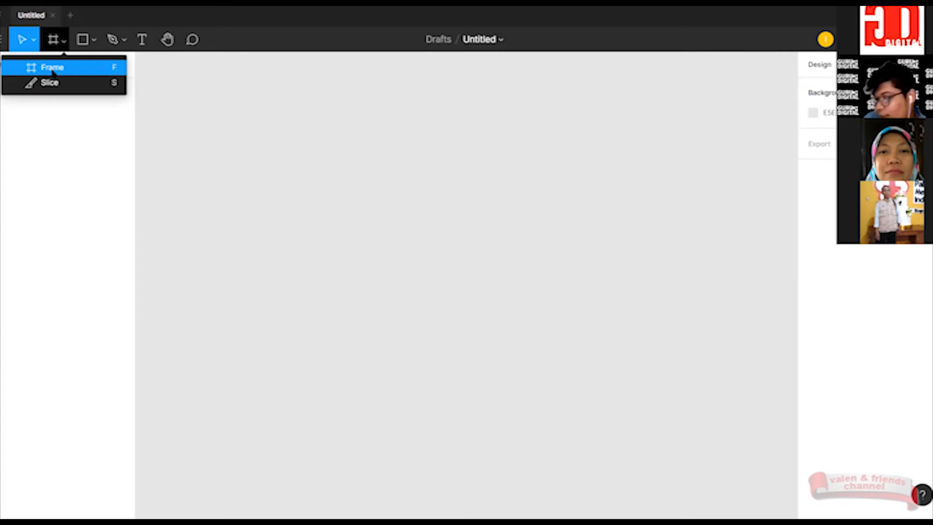
left_click(53, 71)
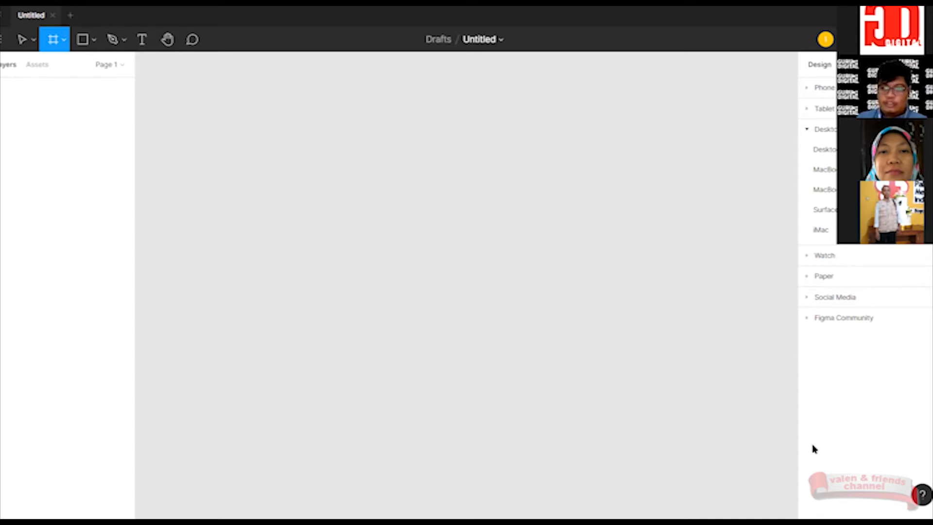
left_click(824, 189)
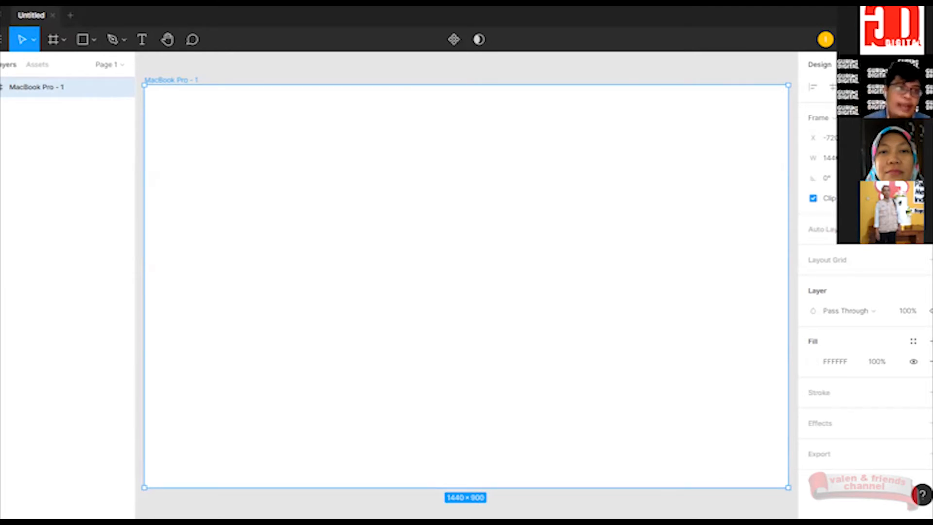
Draw a rectangle about 241 × 210 near the frame's upper-left corner and a nearly horizontal line about 514 long below it.
left_click(94, 39)
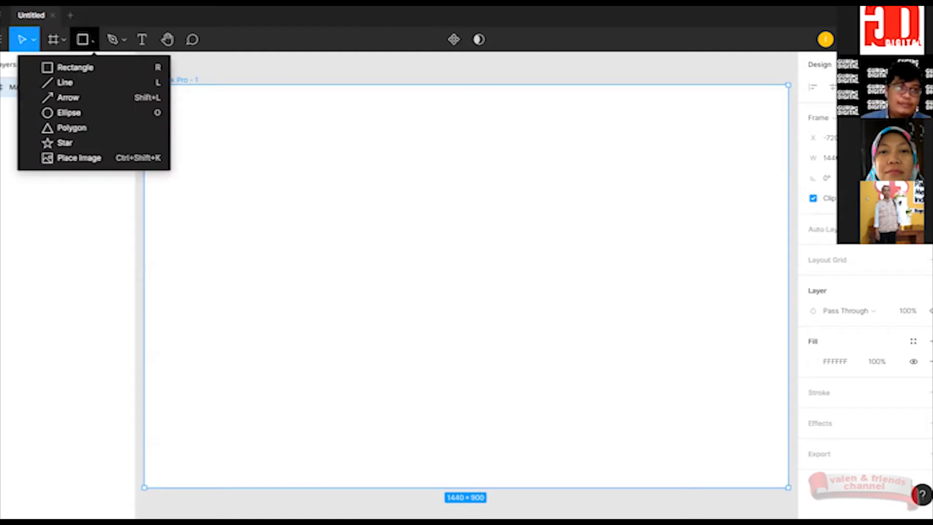
left_click(103, 71)
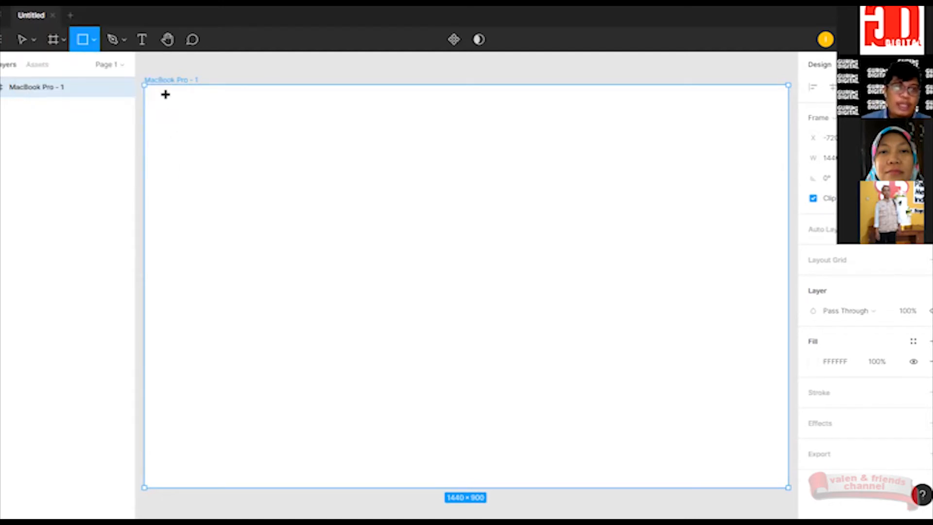
left_click_drag(166, 107, 273, 200)
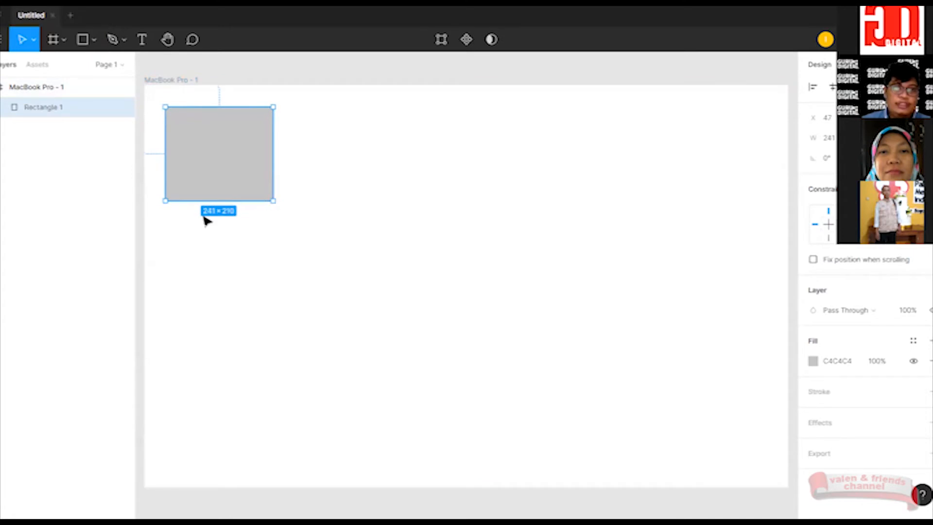
left_click(93, 39)
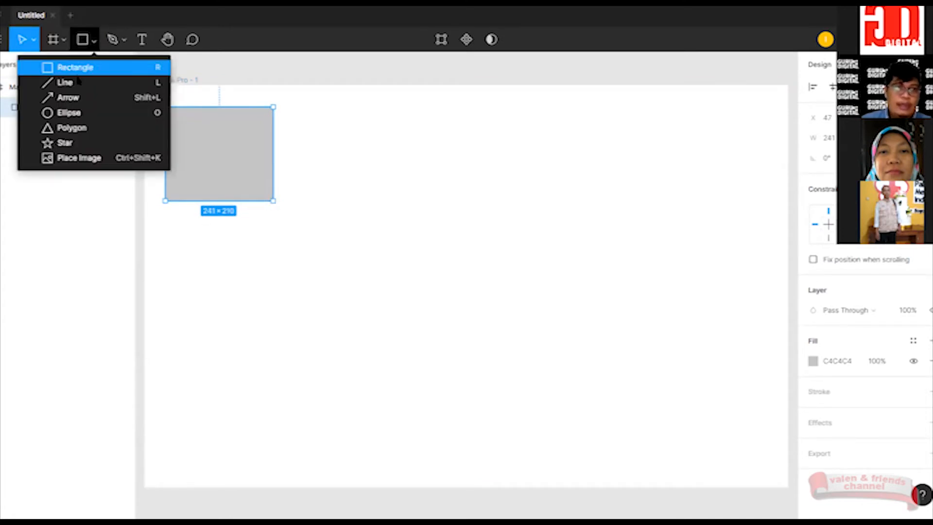
left_click(77, 81)
mouse_move(175, 230)
left_mouse_down()
mouse_move(412, 235)
mouse_move(406, 228)
left_mouse_up()
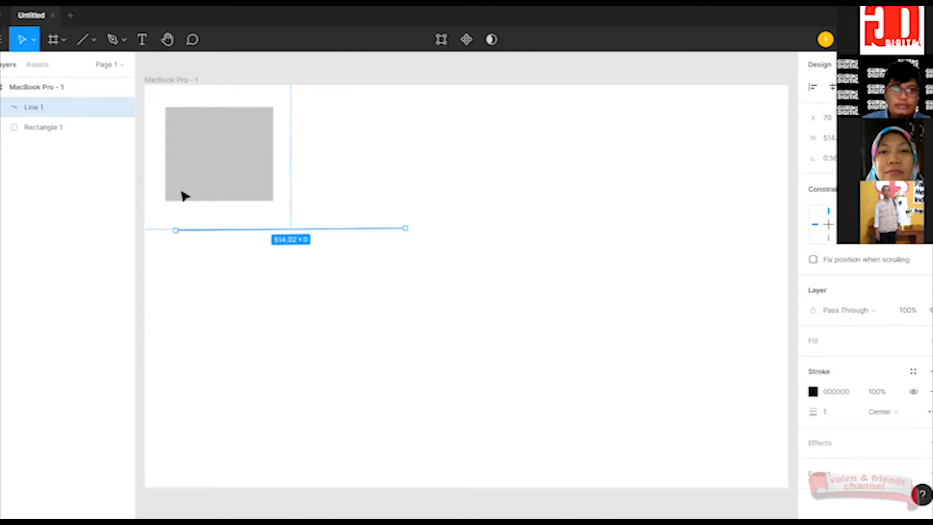
Draw an arrow about 541 long beside the rectangle and an ellipse about 293 × 254 in the right part of the frame.
left_click(94, 40)
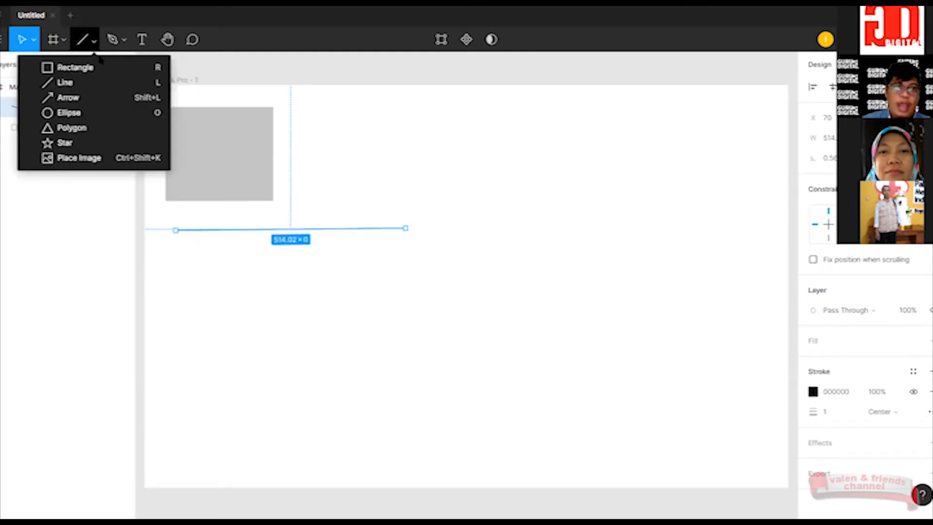
left_click(80, 95)
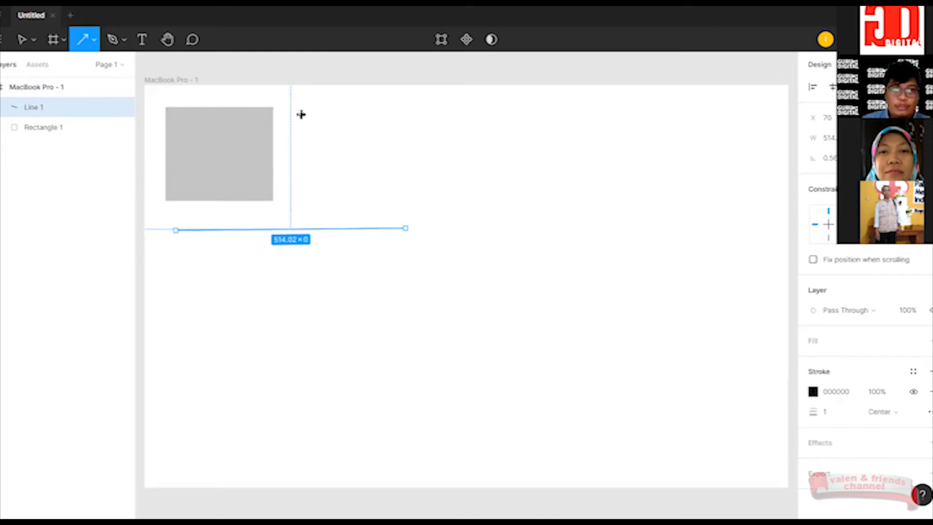
mouse_move(301, 114)
left_mouse_down()
mouse_move(534, 114)
mouse_move(533, 129)
left_mouse_up()
left_click(554, 242)
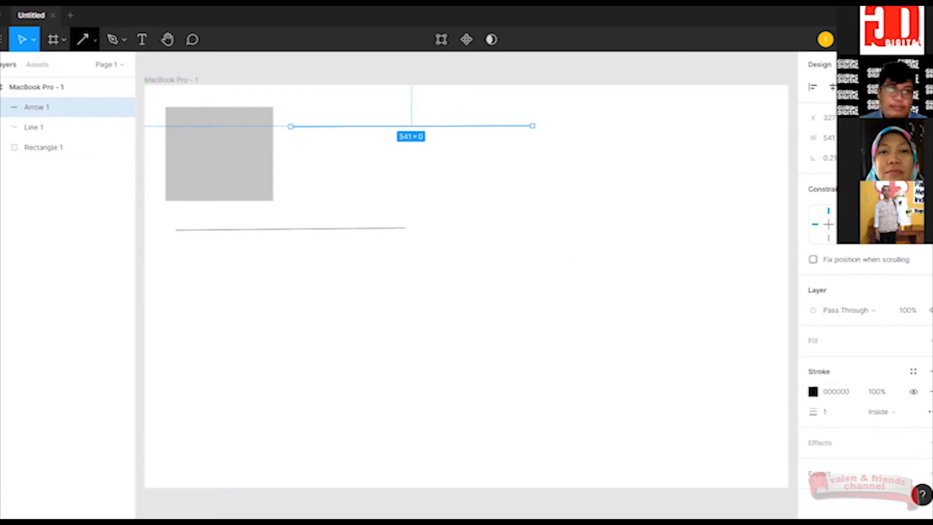
left_click(95, 40)
left_click(75, 110)
left_click_drag(519, 152, 650, 266)
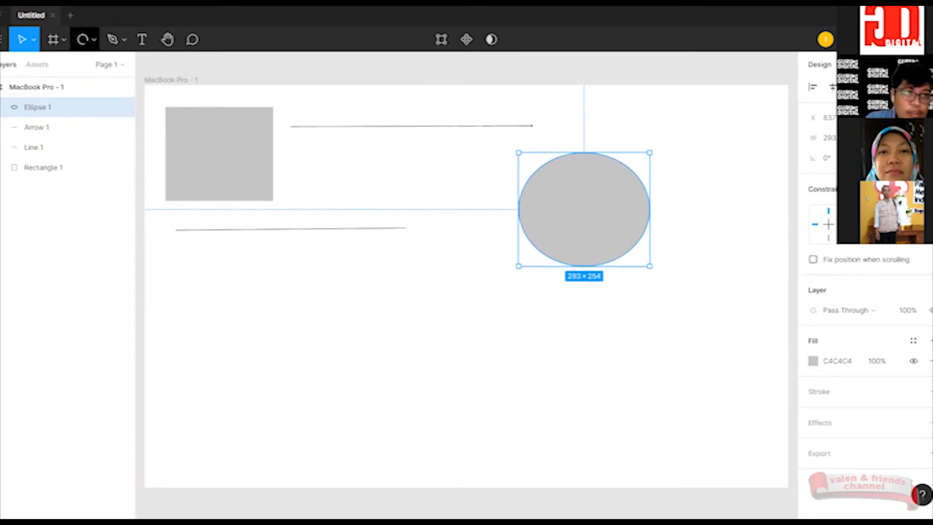
Draw a triangle about 237 × 232 with the Polygon tool below the line and shift it slightly down and left.
left_click(93, 40)
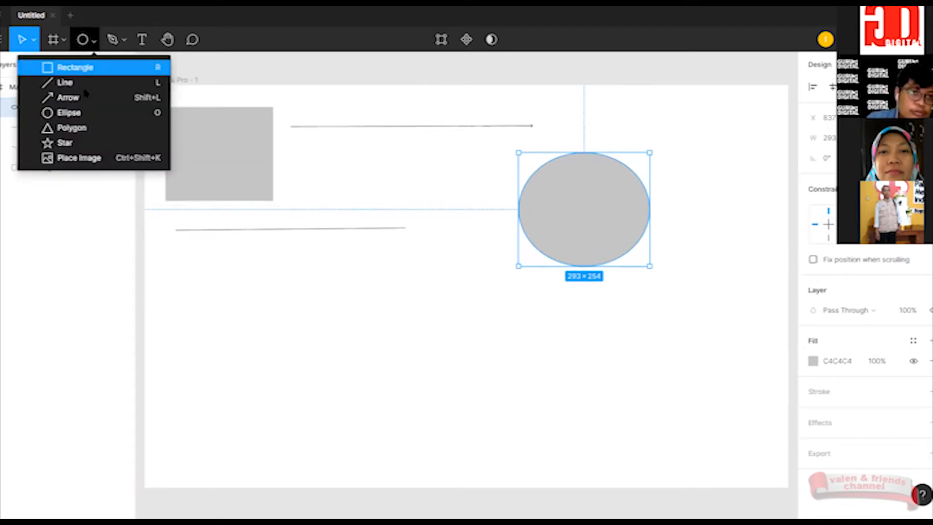
left_click(68, 127)
left_click_drag(219, 255, 325, 360)
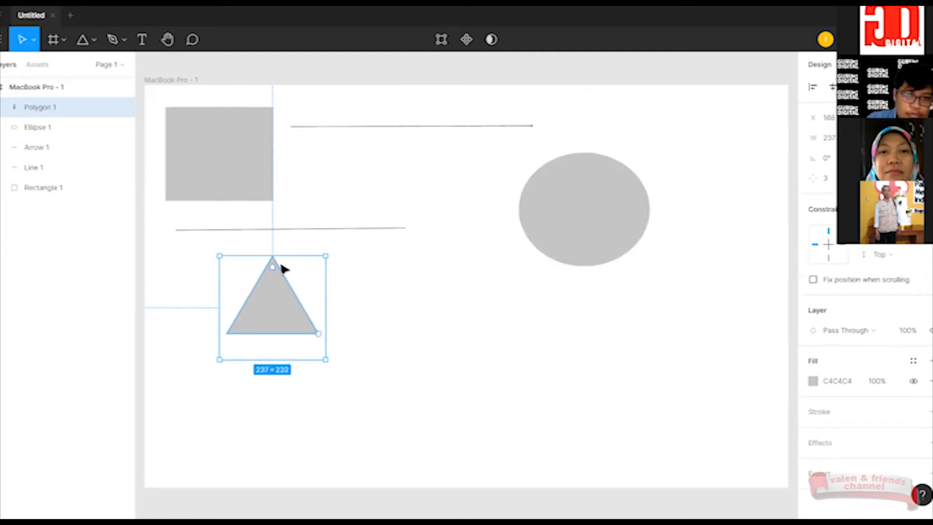
left_click_drag(275, 268, 312, 223)
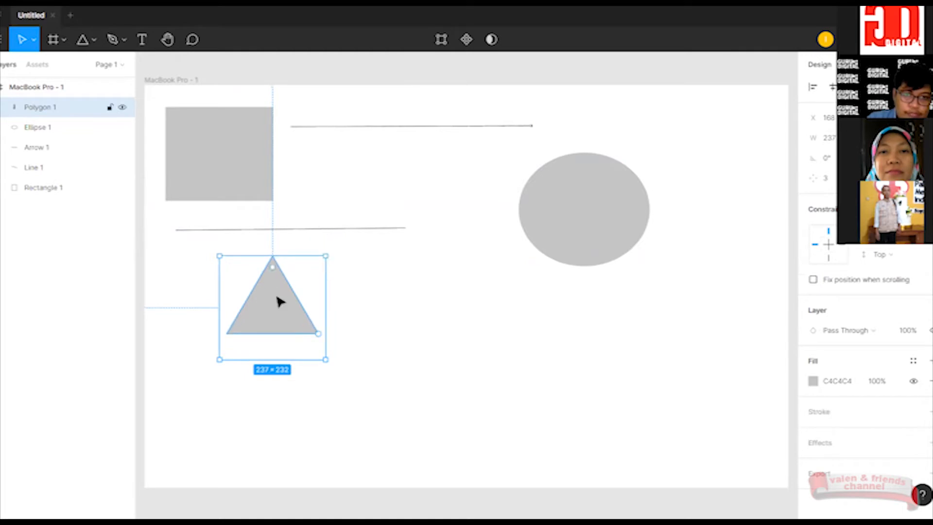
left_click_drag(287, 297, 267, 307)
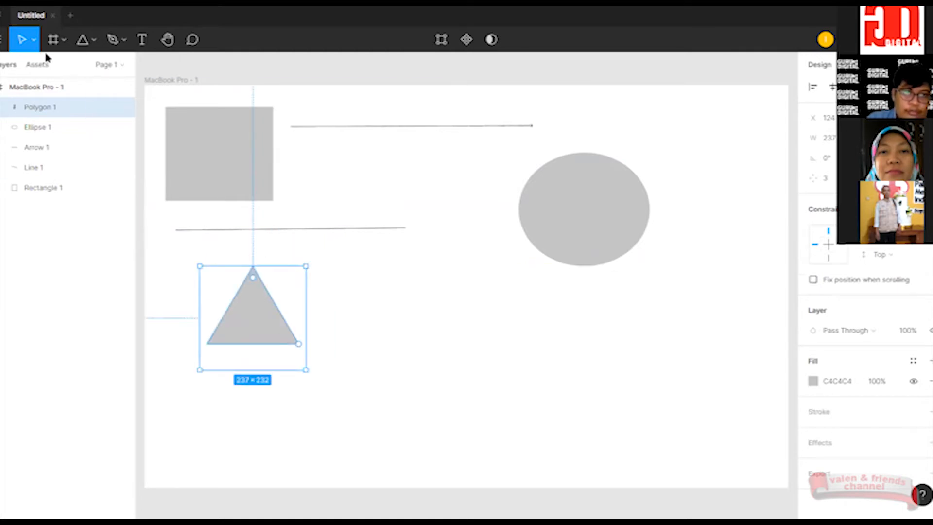
Draw a five-pointed star about 268 × 213 to the right of the triangle.
left_click(94, 39)
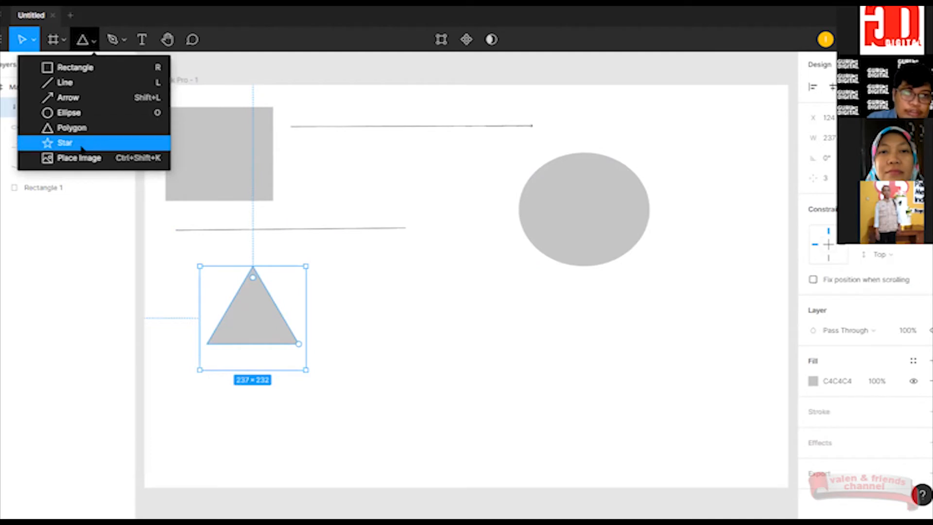
left_click(56, 142)
left_click_drag(373, 274, 493, 370)
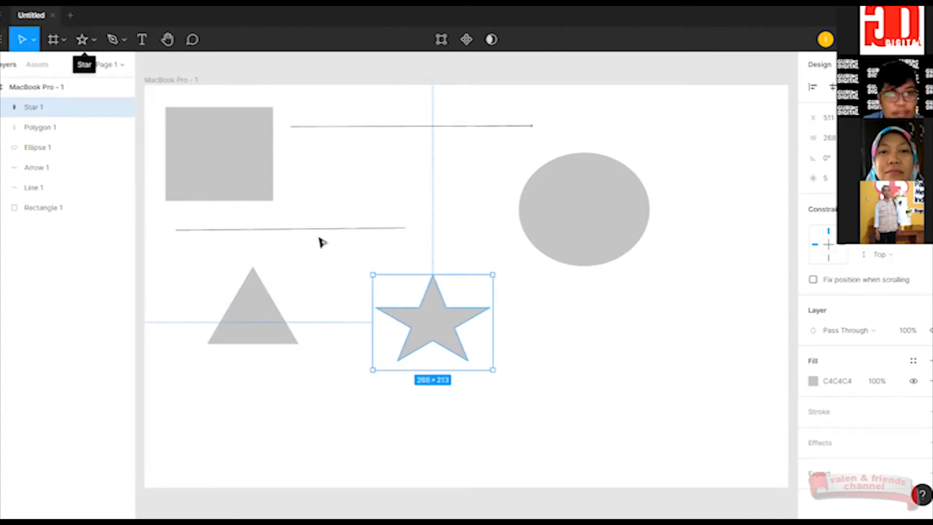
Delete the star, triangle, rectangle, line, arrow and ellipse from the MacBook Pro frame.
left_click(93, 39)
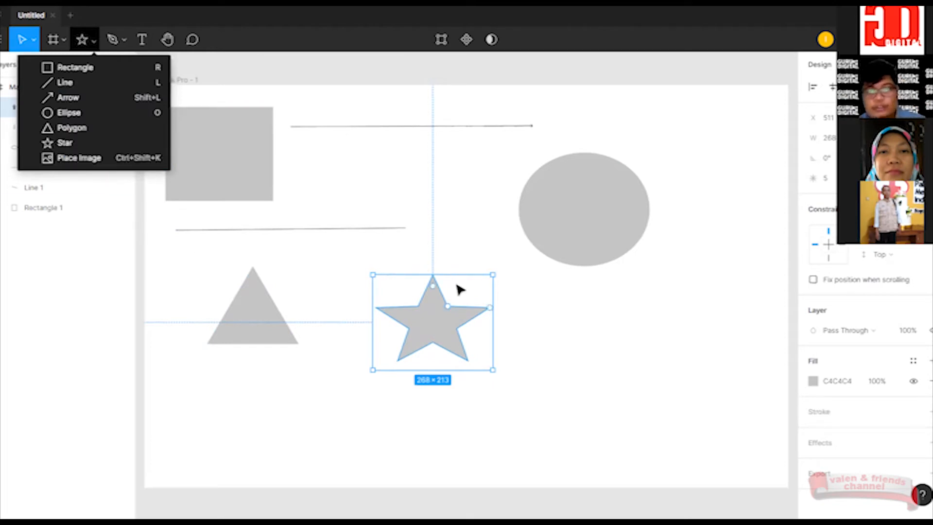
key("Delete")
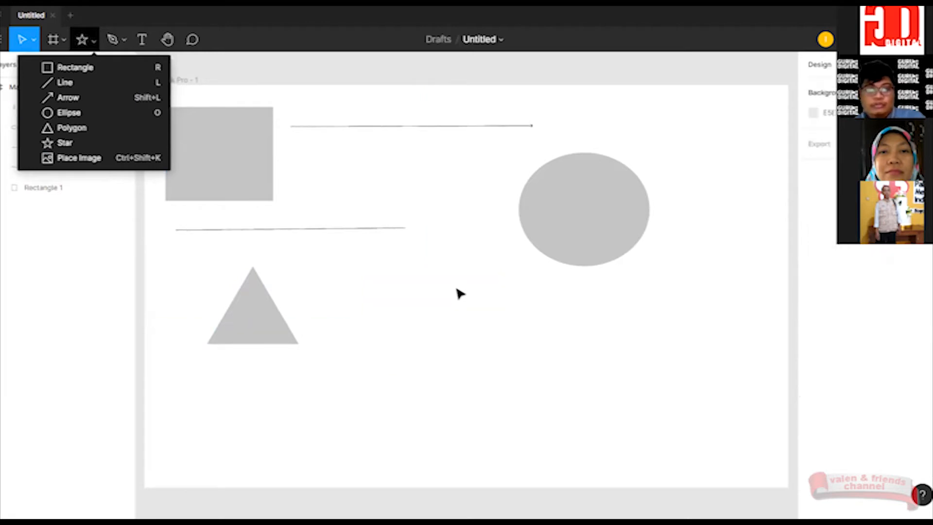
left_click(260, 265)
key("Delete")
left_click(239, 176)
key("Delete")
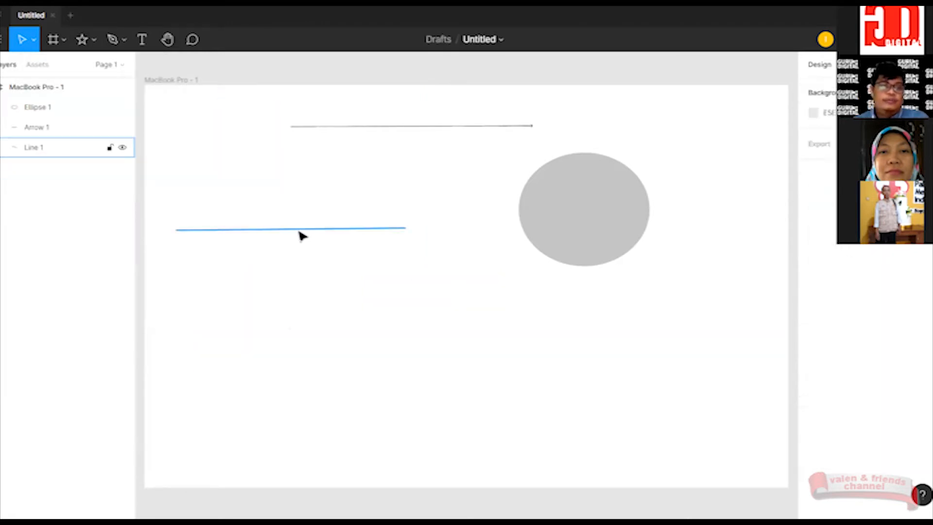
left_click(301, 230)
left_click(348, 127, "shift")
key("Delete")
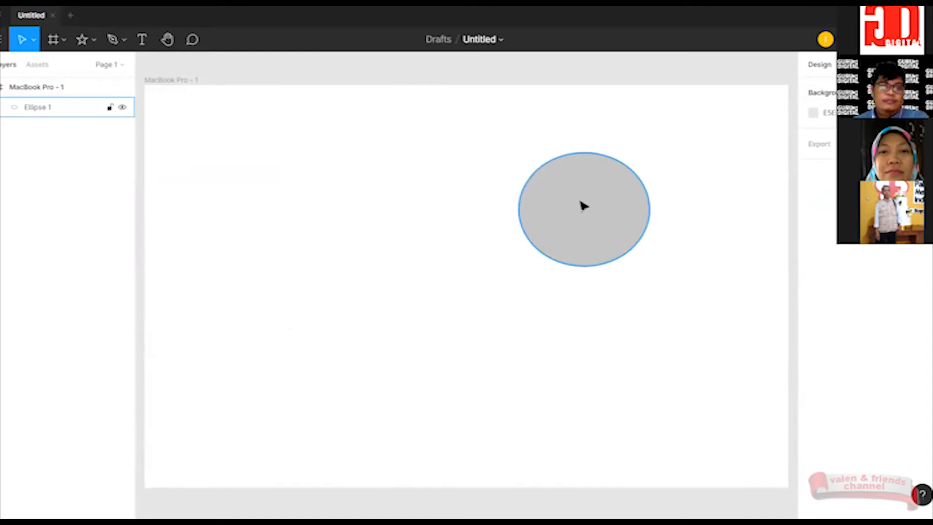
left_click(584, 206)
key("Delete")
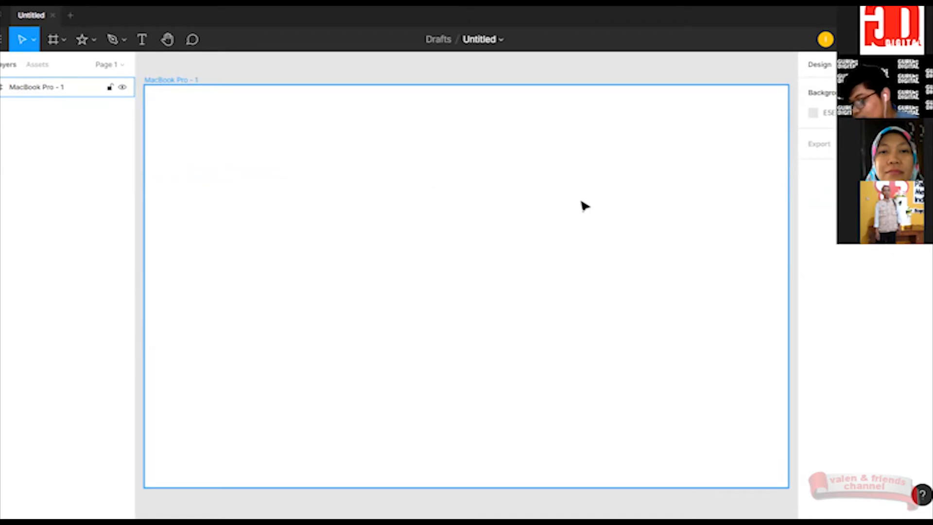
Draw a shallow downward-bowed curve with the Pen tool in the upper left part of the MacBook Pro frame.
left_click(188, 66)
left_click(113, 40)
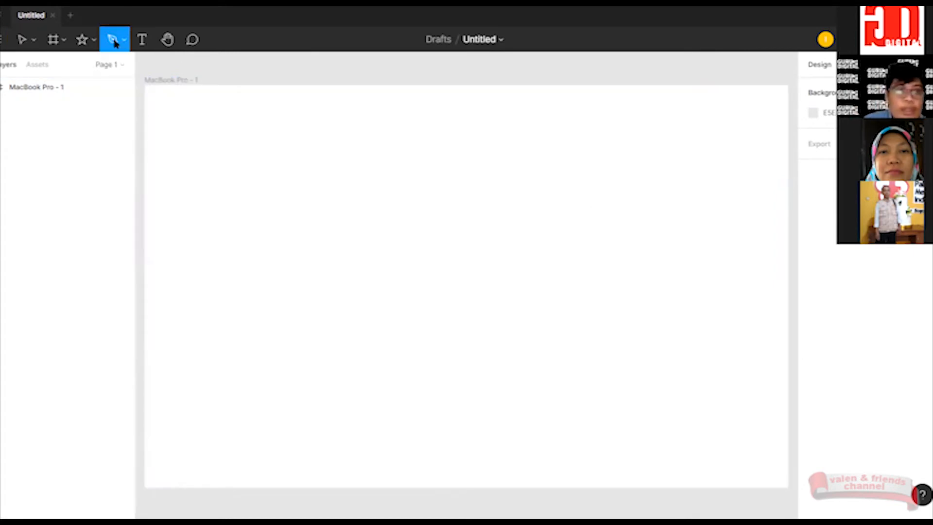
left_click(125, 40)
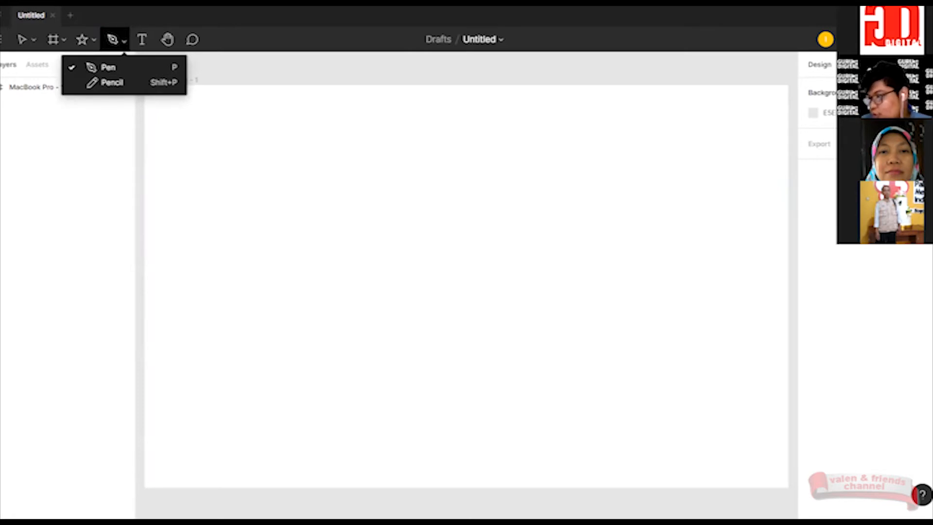
left_click(76, 69)
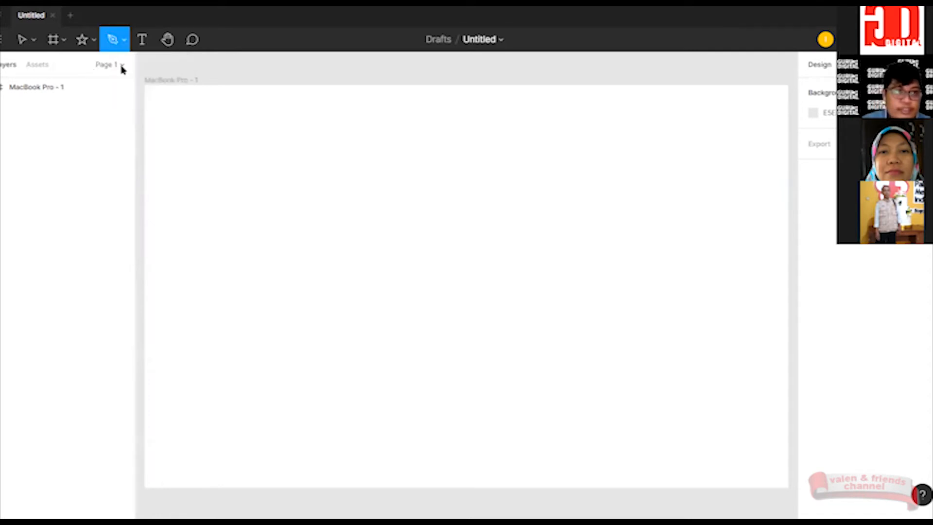
left_click(234, 201)
left_click(321, 240)
left_click(368, 187)
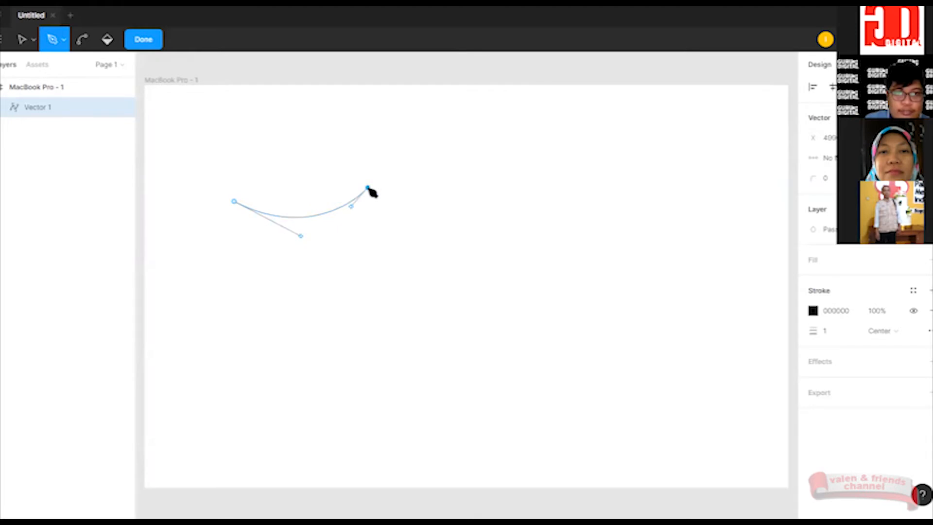
Continue the path from the curve's right end with straight segments through seven more points and close it back at that end.
left_click(270, 141)
left_click(358, 125)
left_click(459, 145)
left_click(561, 231)
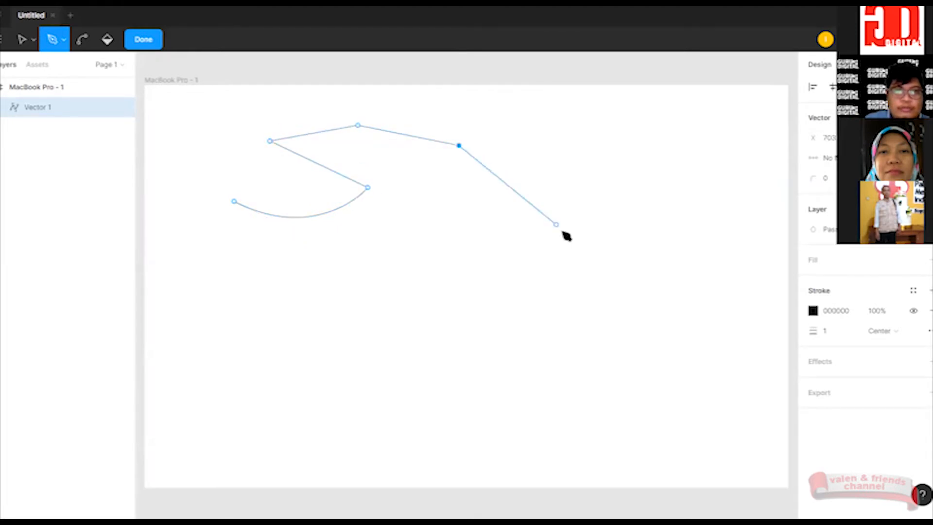
left_click(528, 321)
left_click(363, 361)
left_click(399, 254)
left_click(368, 187)
Add three straight pen segments across the outline, linking its upper right, lowest, rightmost and upper middle corners.
left_click(459, 145)
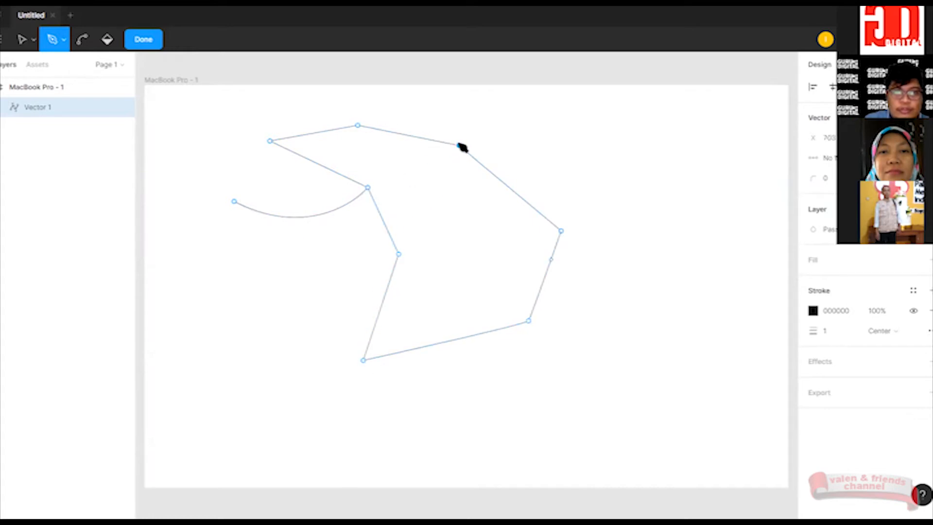
left_click(363, 361)
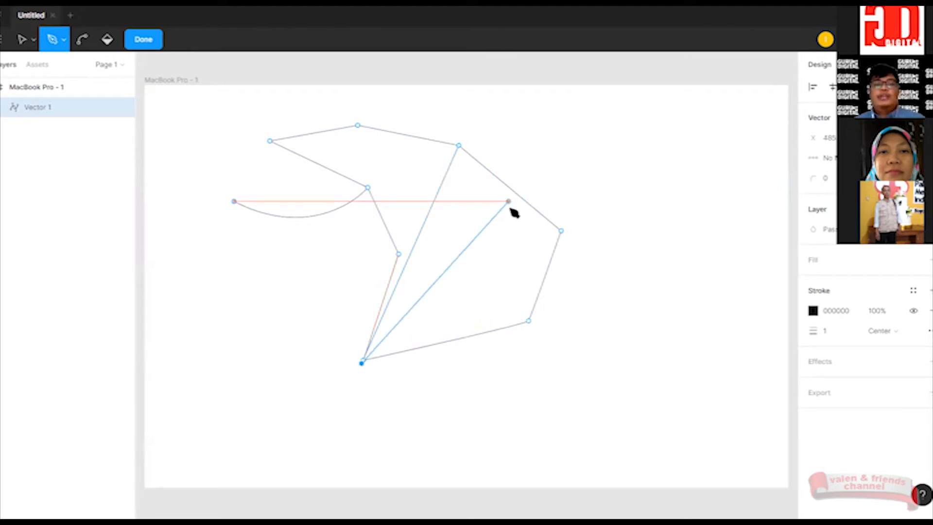
left_click(562, 231)
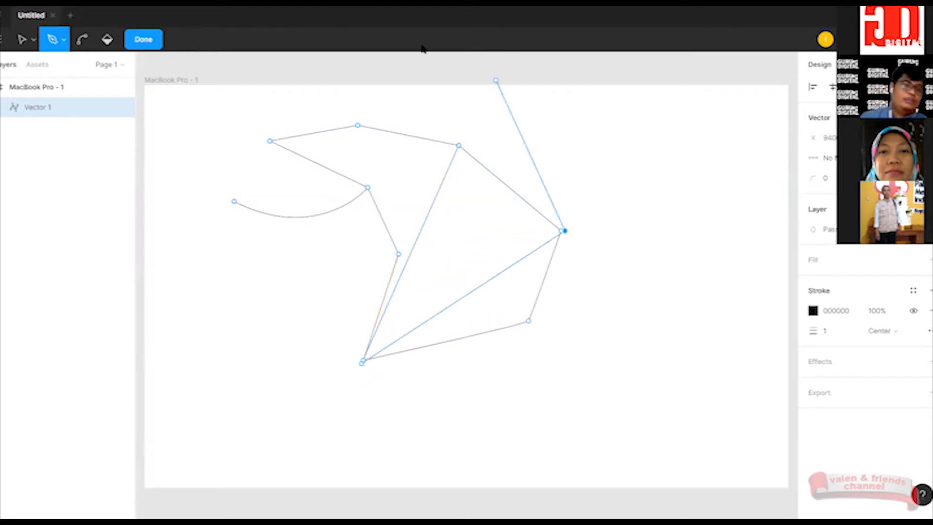
left_click(357, 126)
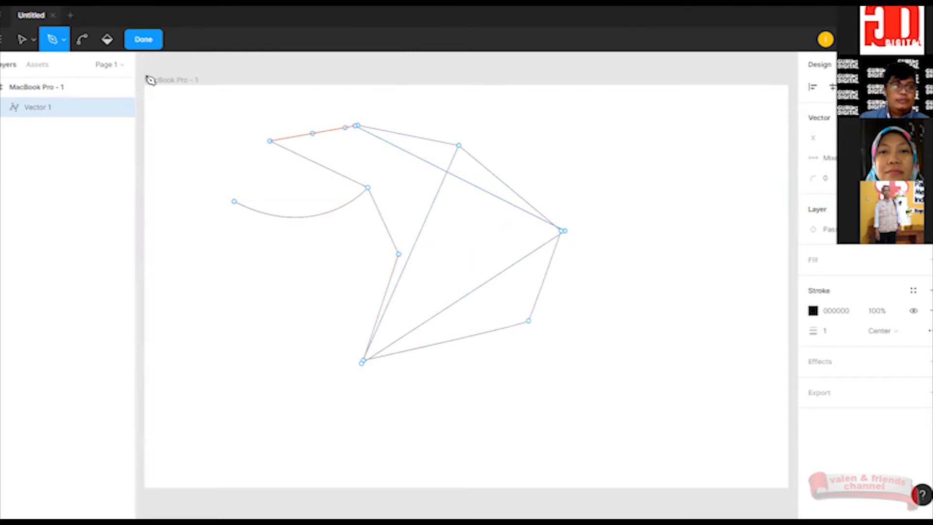
Draw a freehand Pencil arc about 191 × 188 to the right of the outline and enlarge it to about 236 × 213.
left_click(64, 40)
left_click(70, 86)
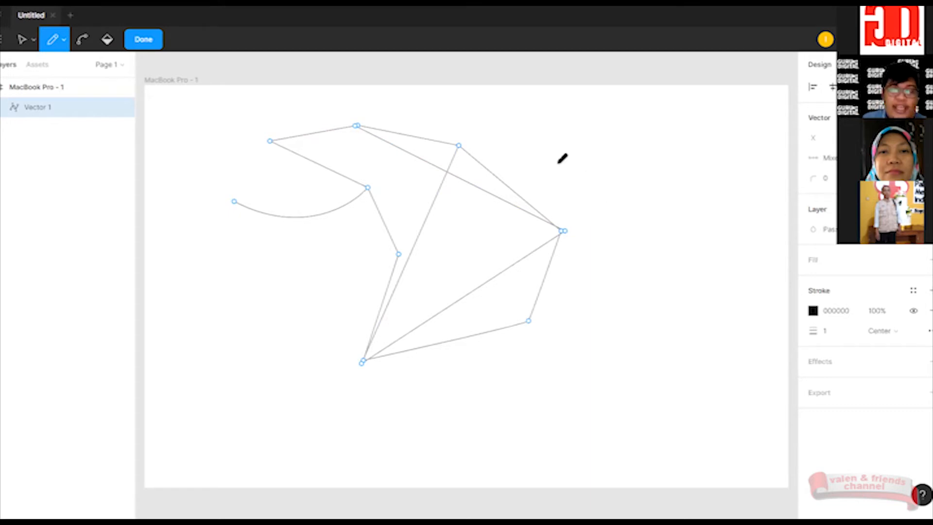
mouse_move(558, 163)
left_mouse_down()
mouse_move(596, 141)
mouse_move(642, 166)
mouse_move(642, 226)
left_mouse_up()
left_click(588, 201)
left_click(588, 176)
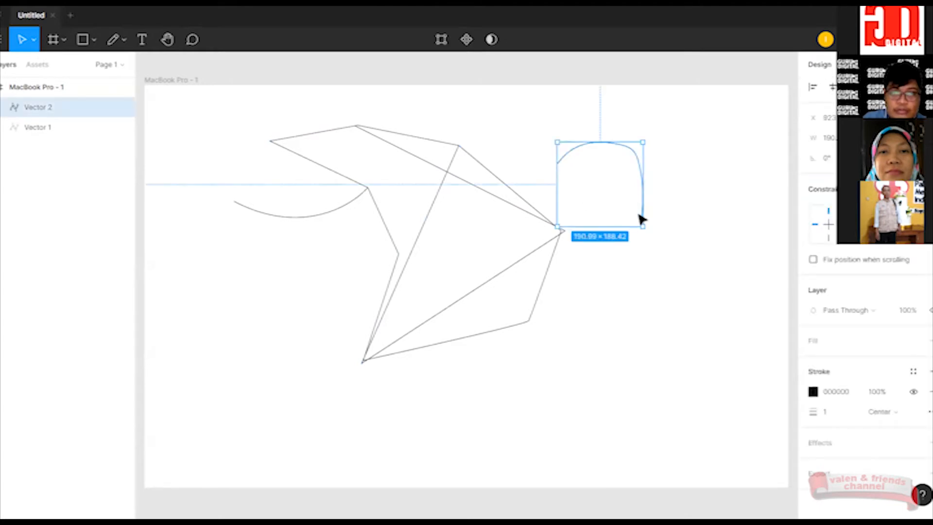
left_click_drag(646, 146, 664, 131)
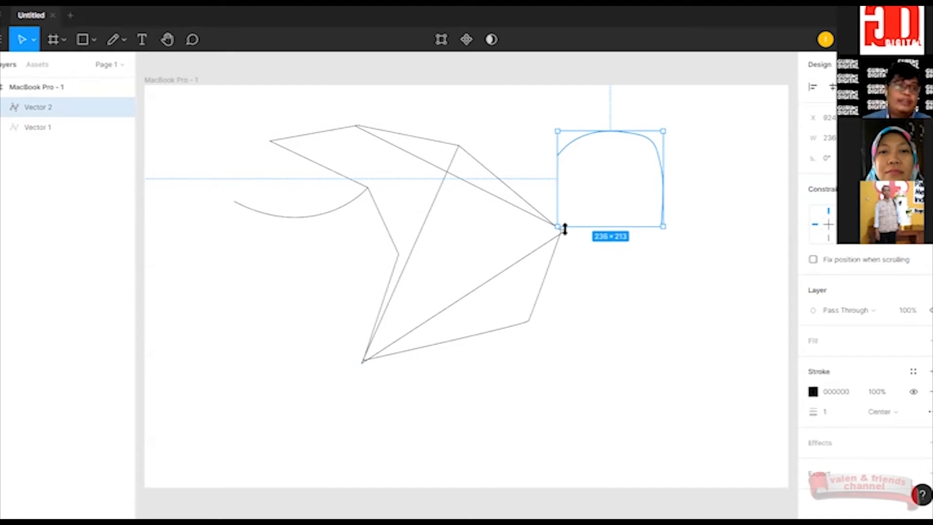
Add the text "abcd" to the lower left of the vector outline and shift it slightly left.
left_click(142, 39)
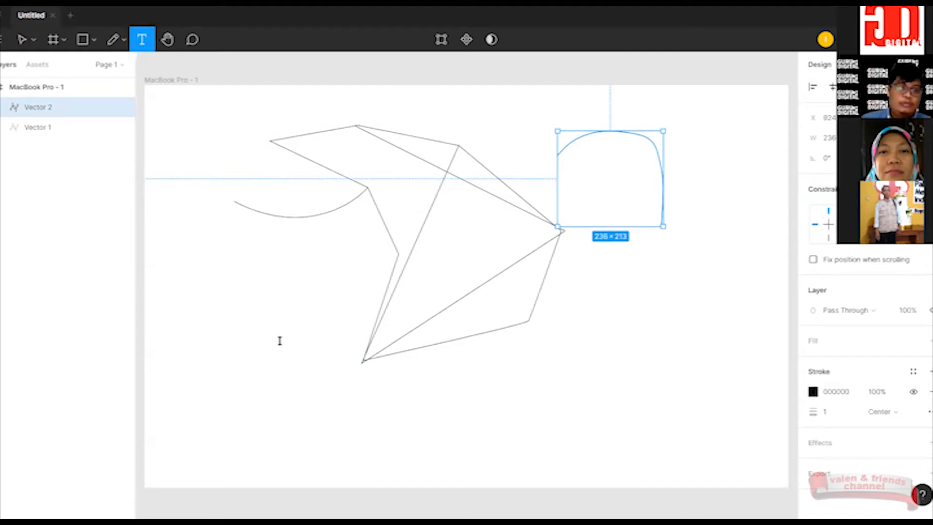
left_click(280, 341)
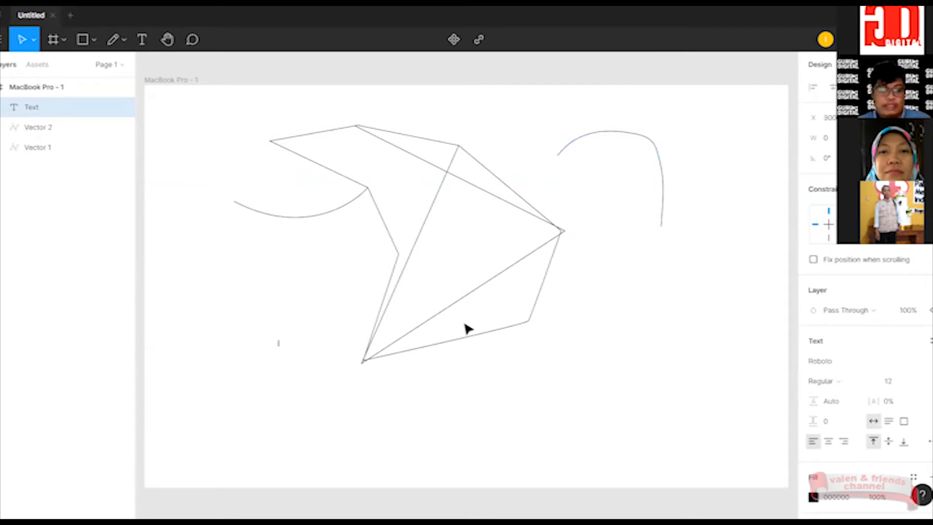
type("abcd")
key("Escape")
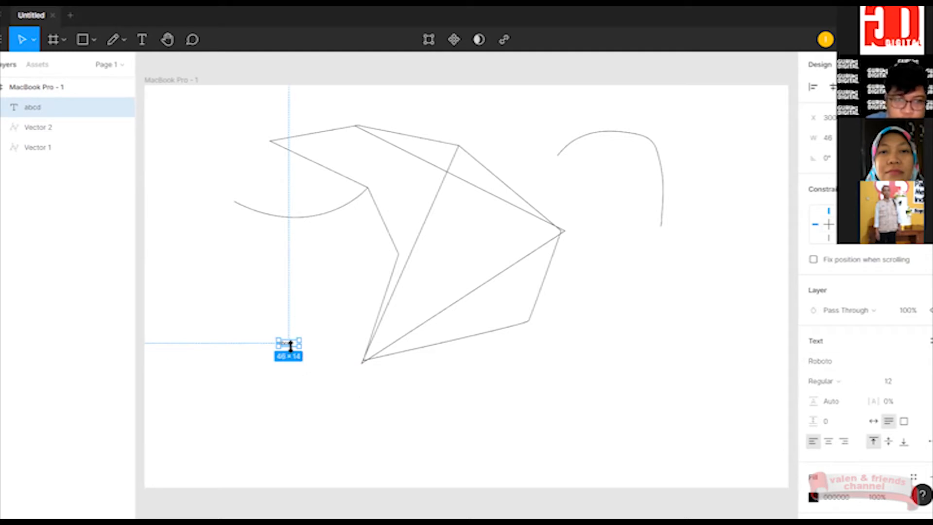
left_click_drag(293, 344, 270, 344)
Set the "abcd" text's font to Revalia and its size to 96.
left_click(271, 348)
left_click(266, 345)
left_click(900, 363)
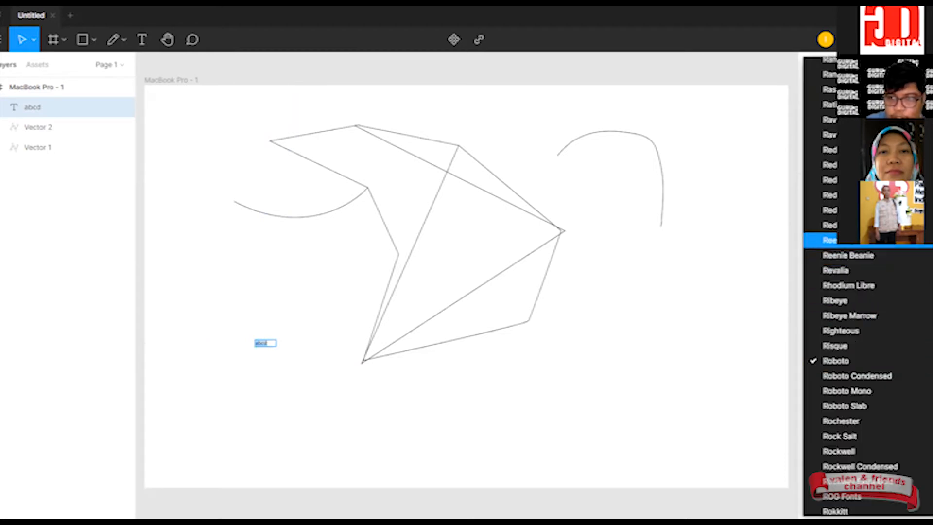
left_click(856, 270)
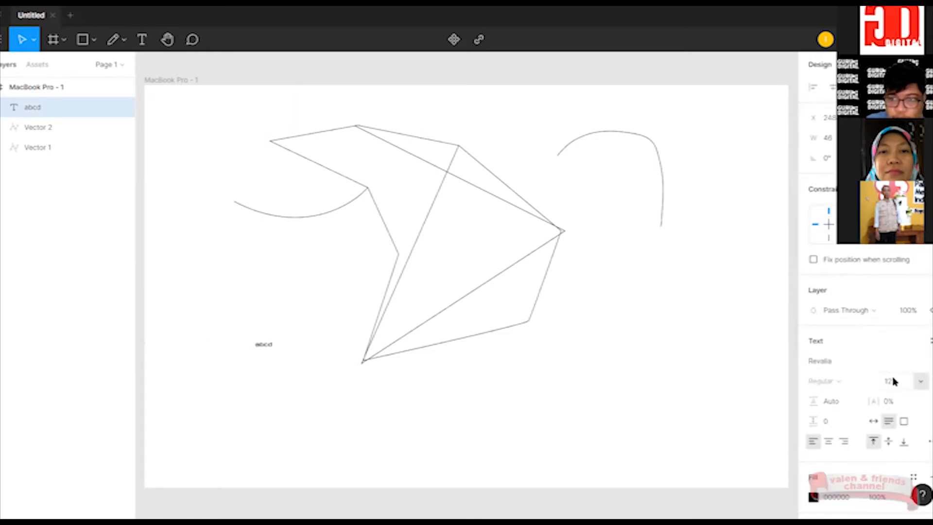
left_click(921, 382)
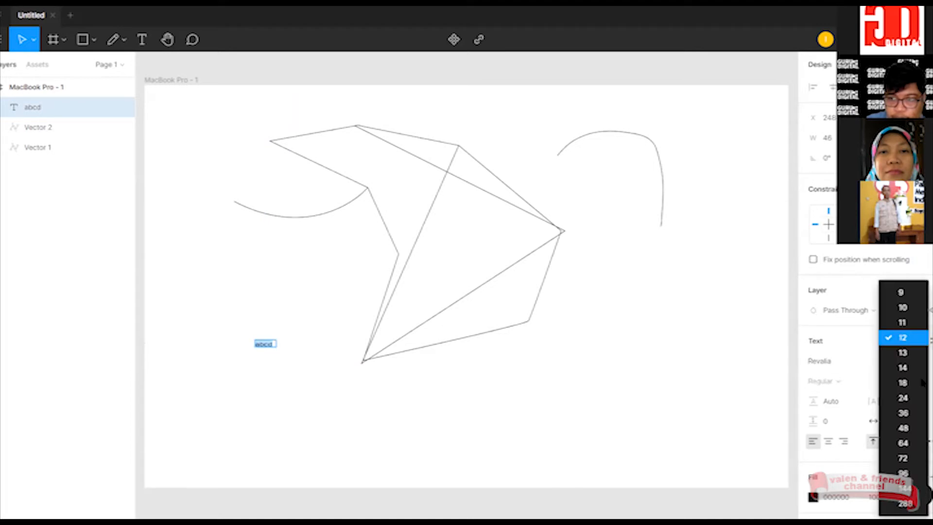
left_click(907, 473)
Undo the narrowing of the "abcd" text box and enlarge the box to about 896 × 143.
left_click_drag(275, 365, 263, 251)
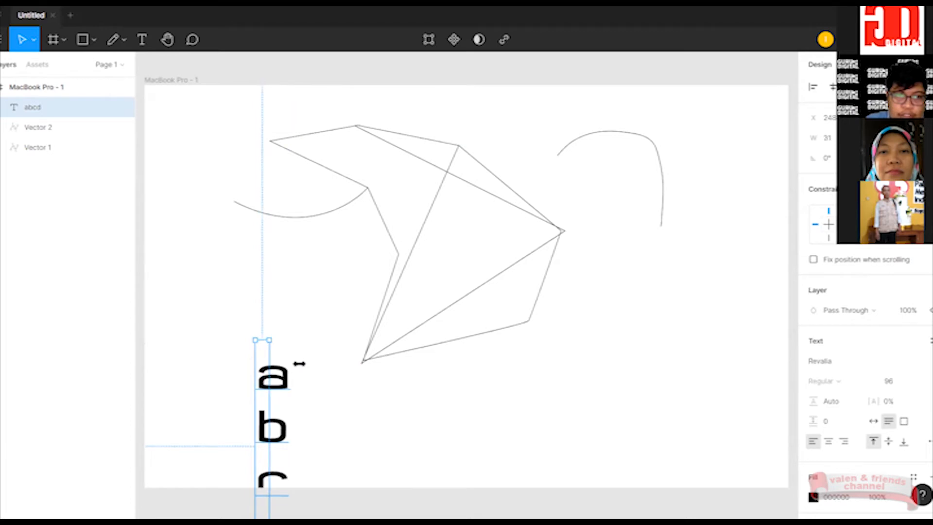
key("ctrl+z")
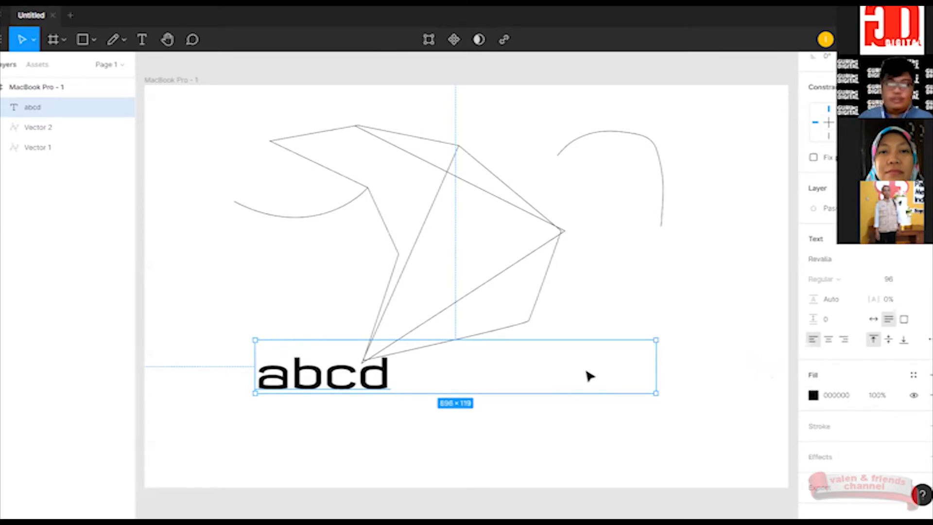
double_click(347, 382)
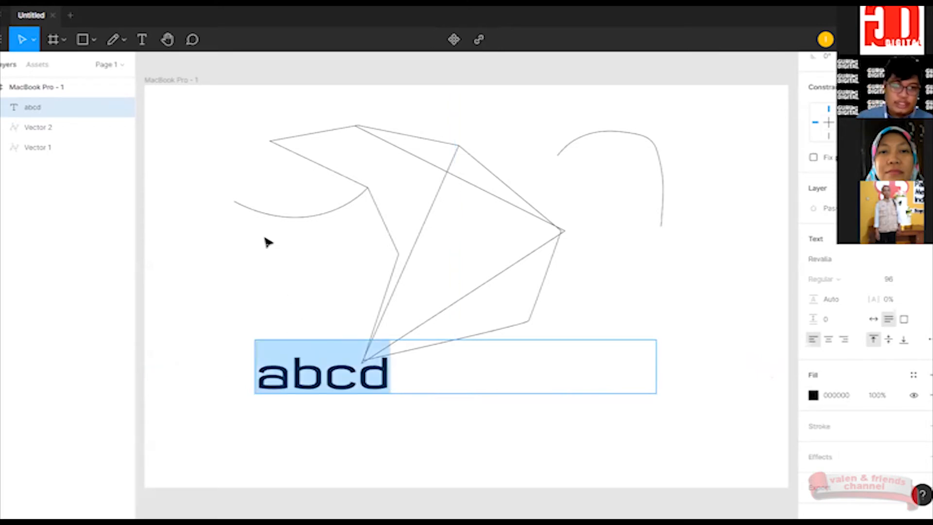
key("Escape")
left_click_drag(610, 340, 610, 329)
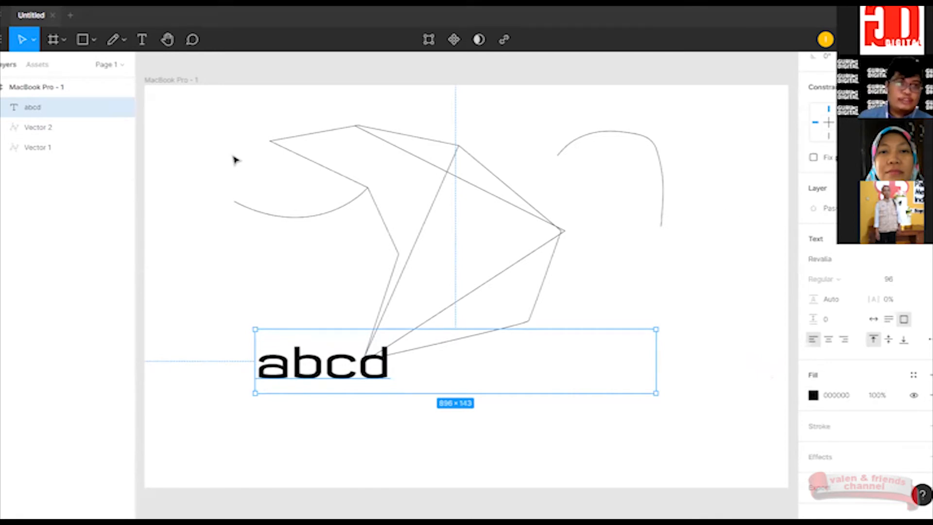
Pan the canvas with the Hand tool, down and to the right, and back again.
left_click(167, 40)
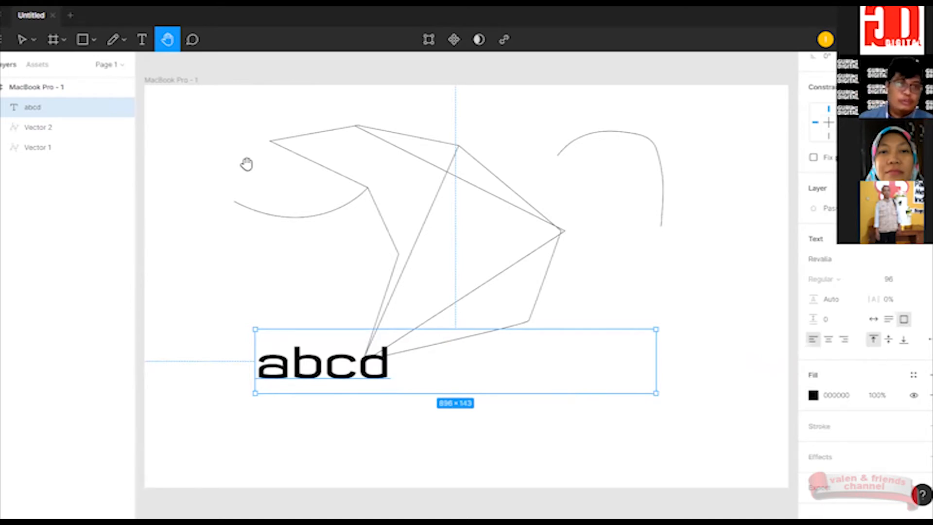
mouse_move(259, 145)
left_mouse_down()
mouse_move(364, 204)
mouse_move(398, 210)
mouse_move(501, 199)
mouse_move(271, 199)
left_mouse_up()
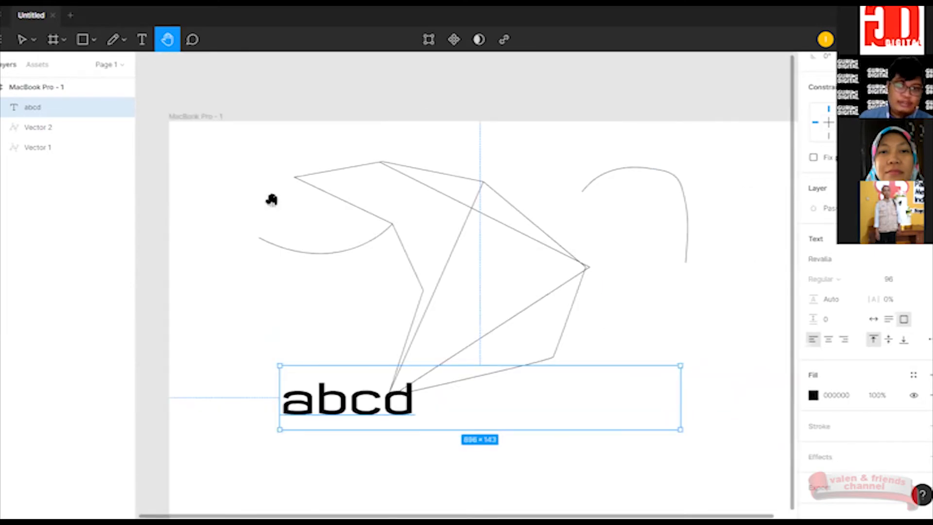
left_click_drag(500, 265, 467, 229)
Start a new blank file in place of the current one and add a 1440 × 900 MacBook Pro frame.
key("ctrl+w")
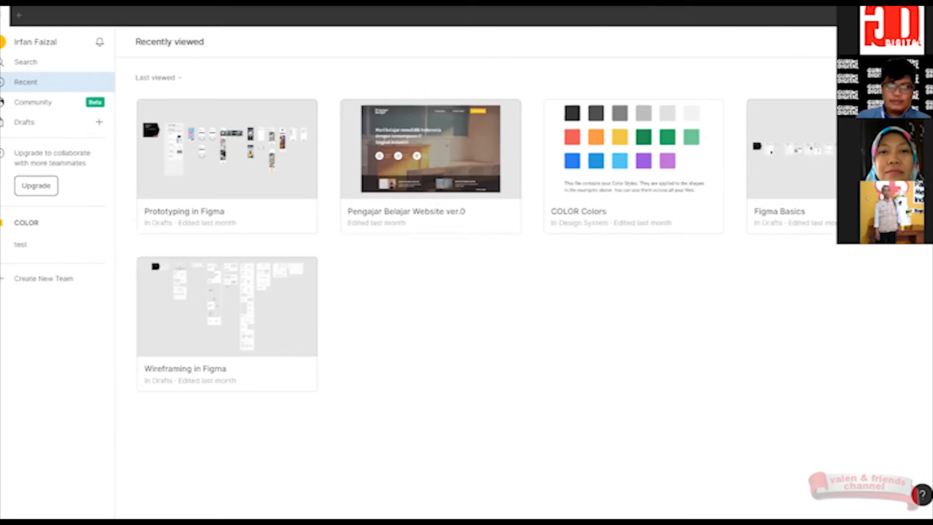
key("ctrl+n")
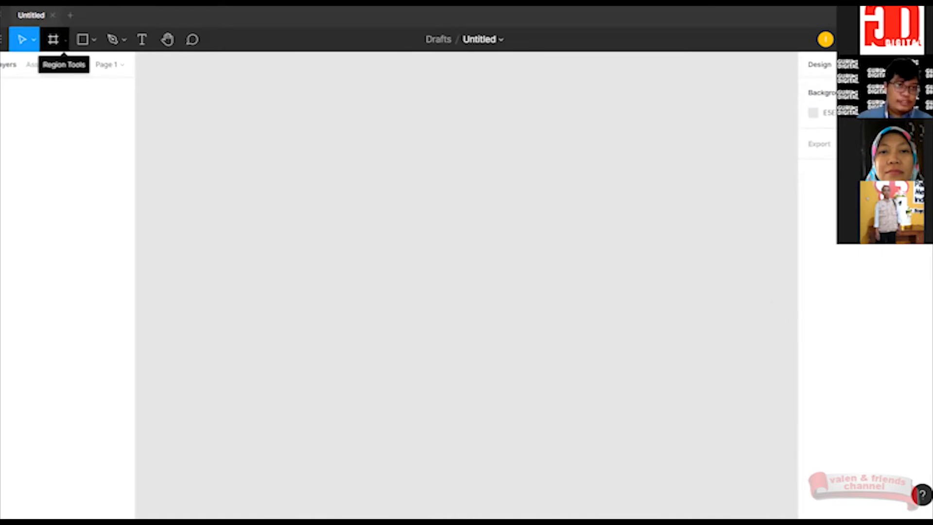
left_click(64, 40)
left_click(53, 67)
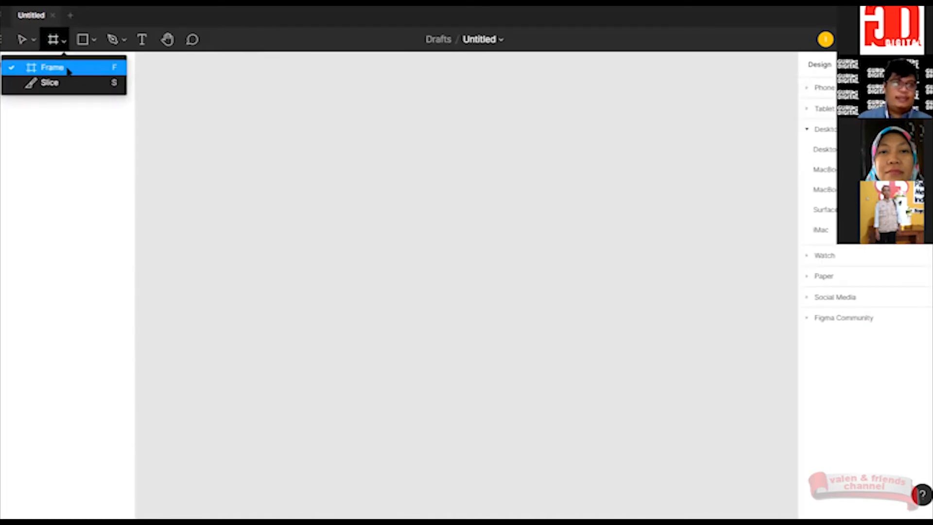
left_click(68, 71)
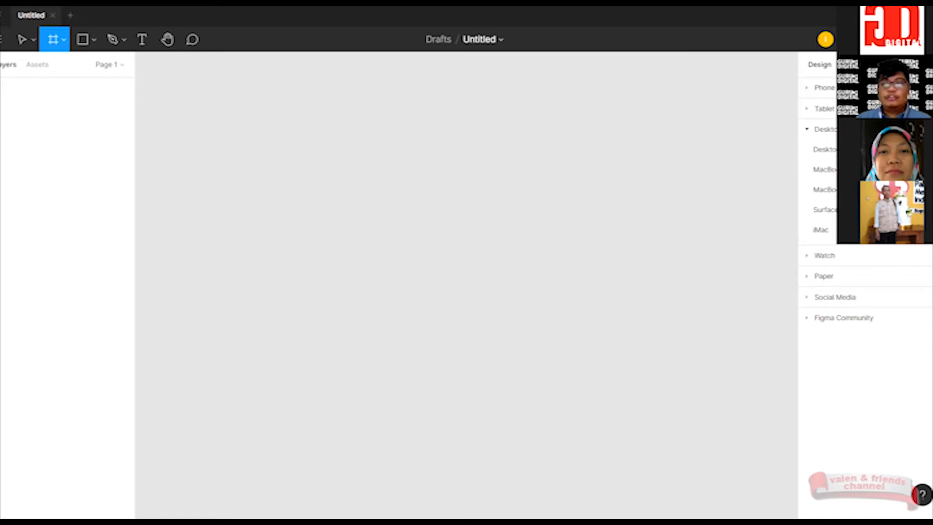
left_click(825, 189)
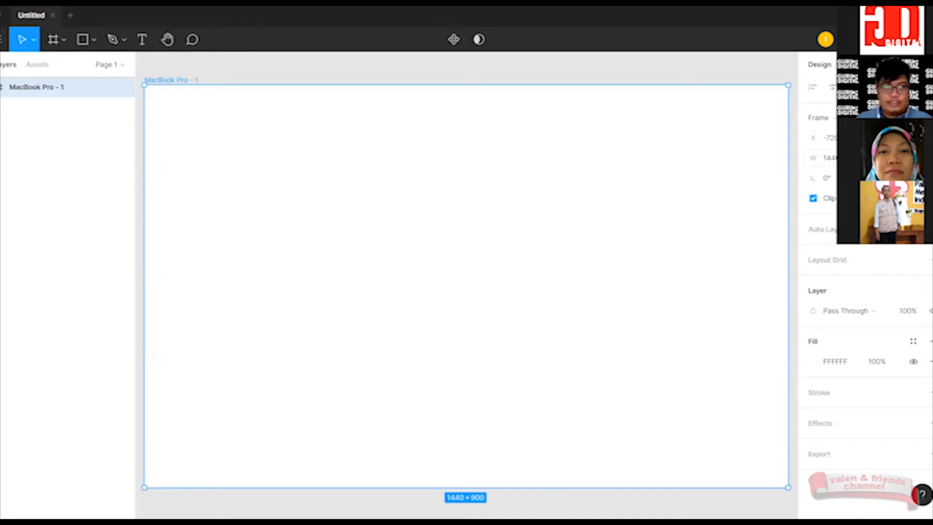
key("ctrl+z")
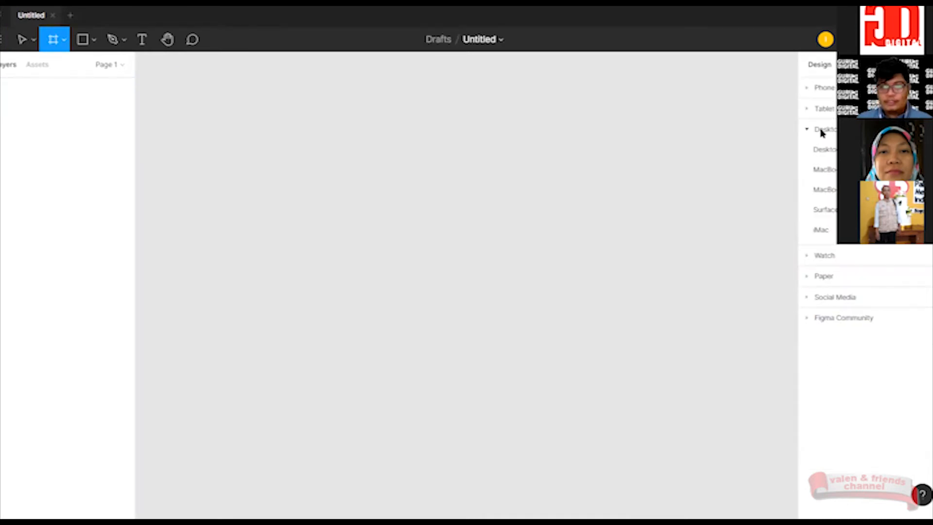
left_click(826, 189)
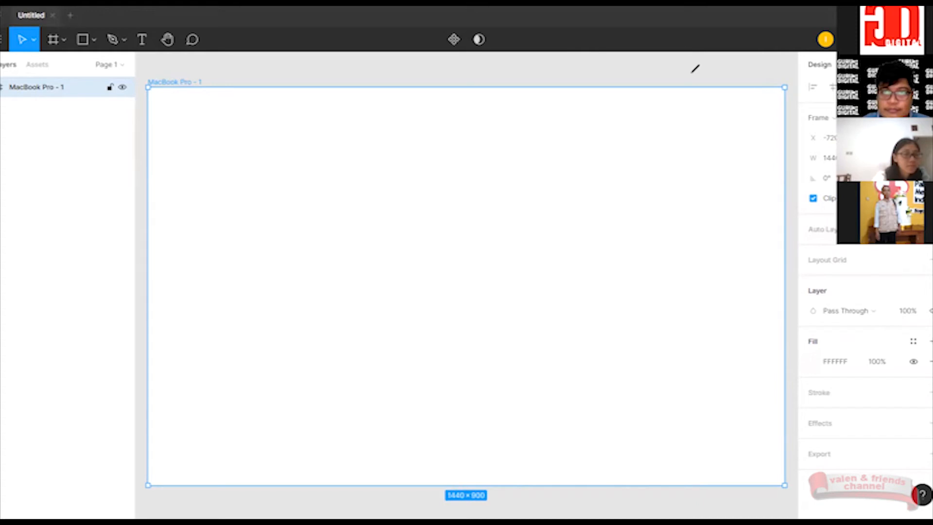
Add a layout grid to the MacBook Pro frame and set its type to Columns.
left_click(928, 229)
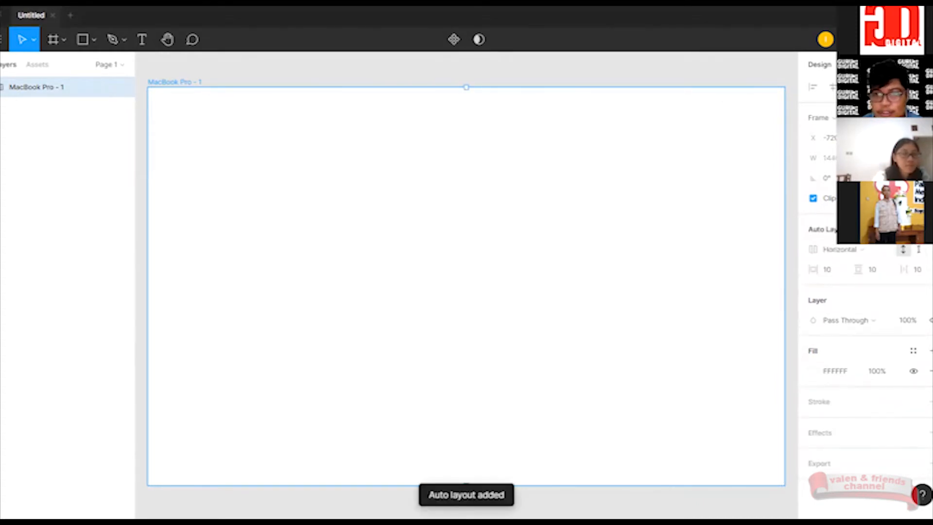
key("ctrl+z")
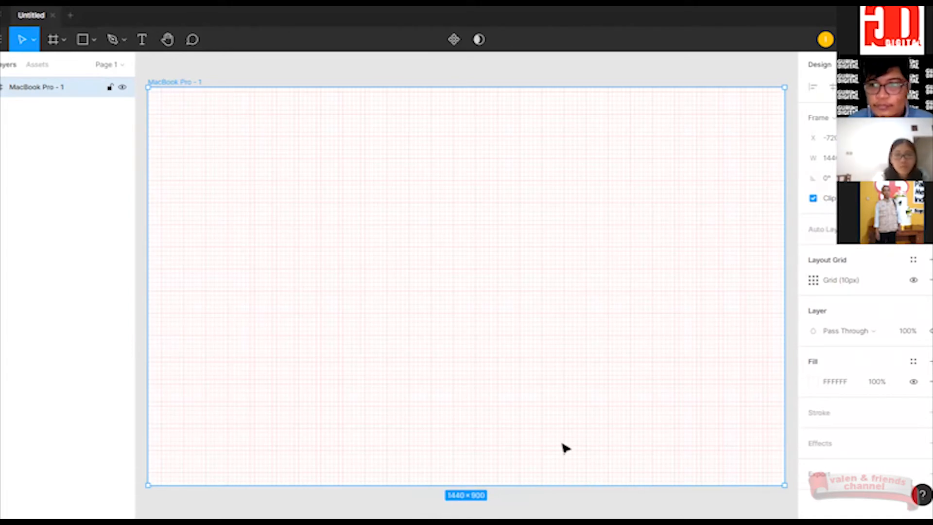
left_click_drag(915, 274, 932, 266)
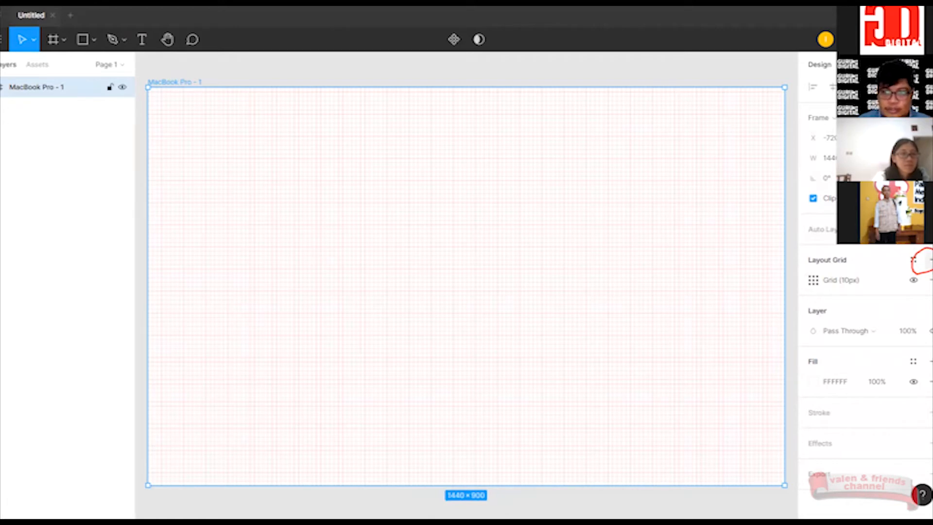
left_click(814, 280)
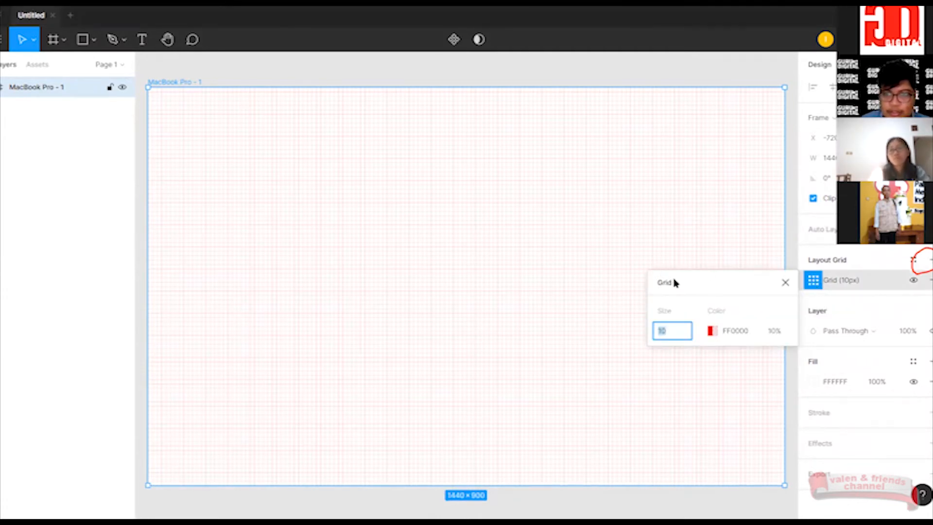
left_click(674, 283)
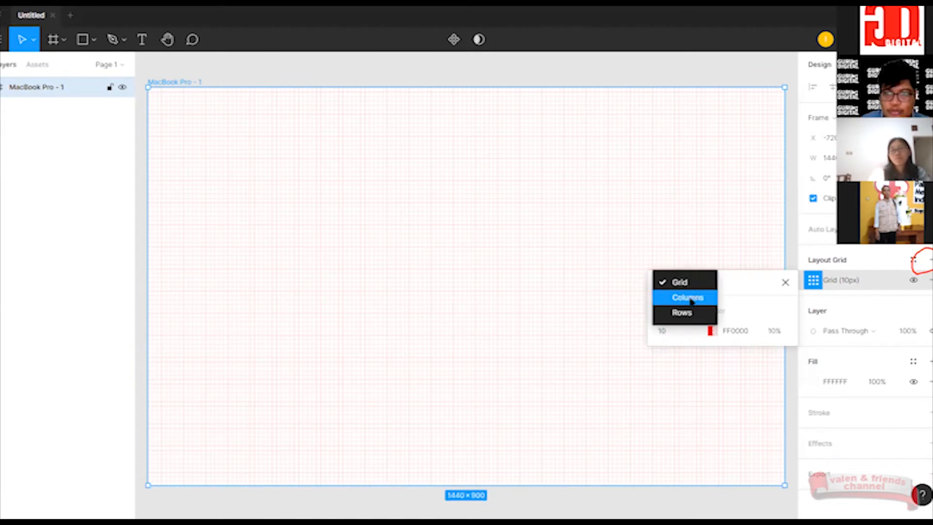
left_click(711, 304)
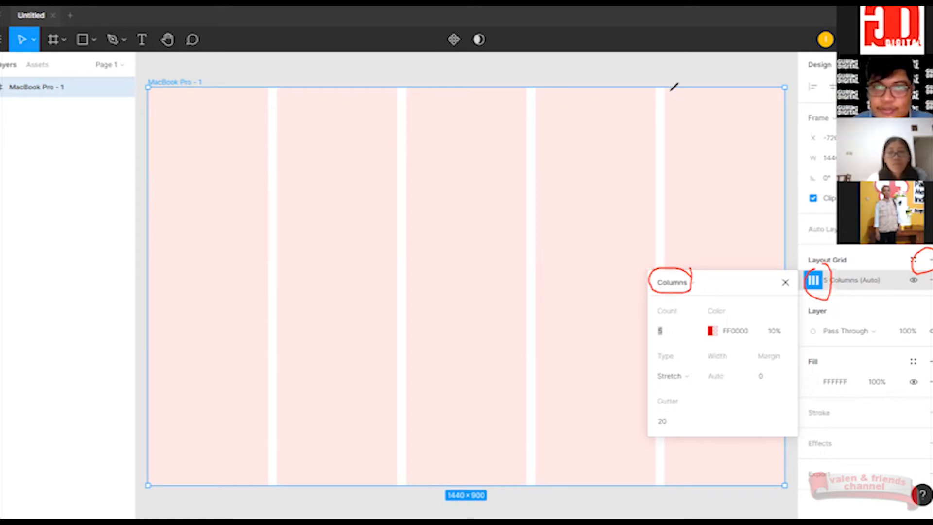
Set the column grid to a count of 6, a margin of 150 and a gutter of 30.
left_click(677, 331)
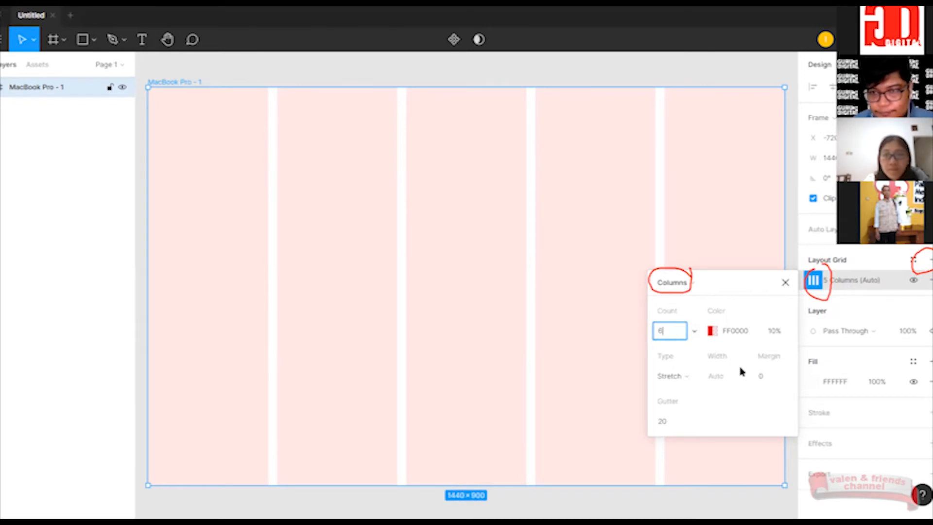
left_click(776, 379)
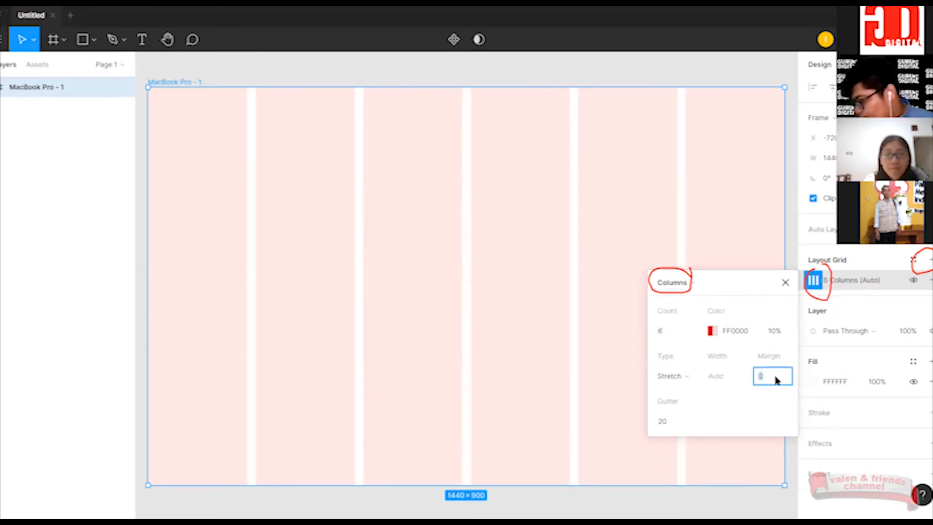
type("150")
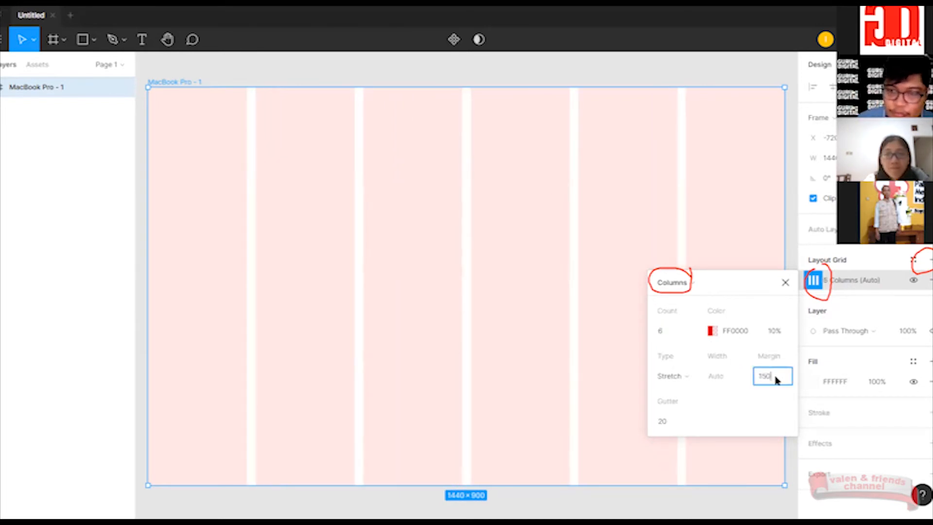
left_click(678, 422)
key("BackSpace")
type("30")
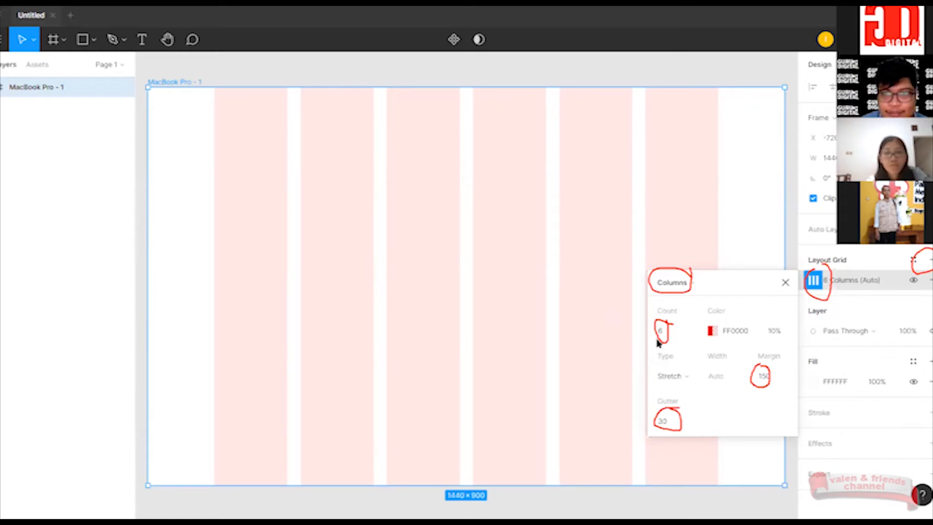
Try column counts of 5 and 4 on the layout grid, return the count to 6, and close the grid settings.
left_click(689, 332)
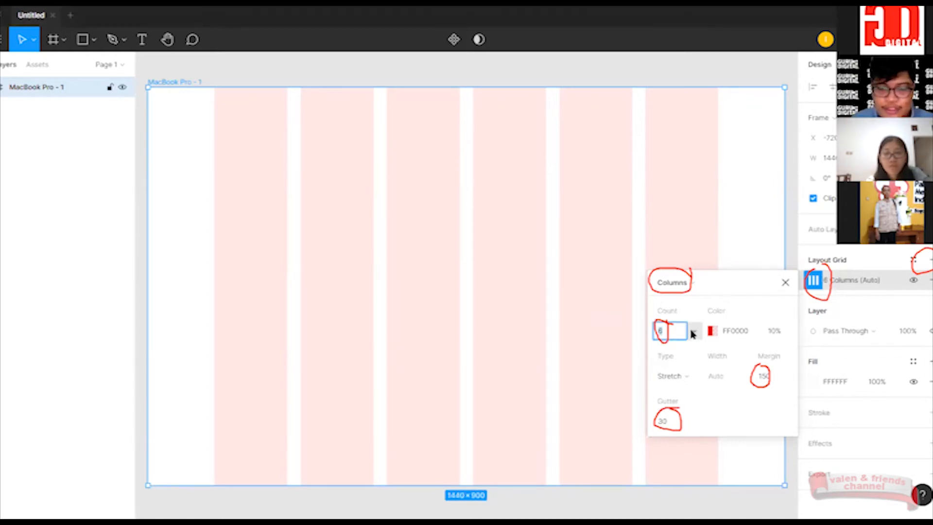
left_click(694, 332)
left_click(684, 312)
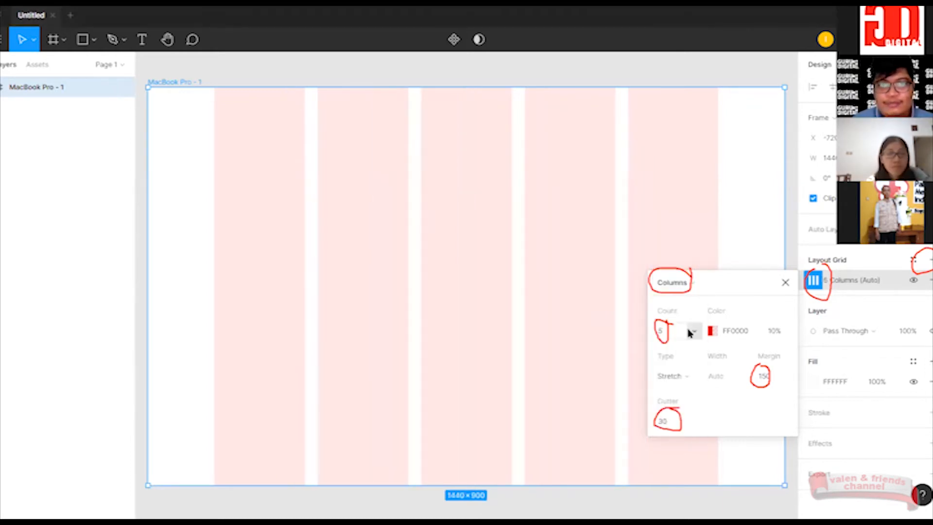
left_click(693, 332)
left_click(686, 315)
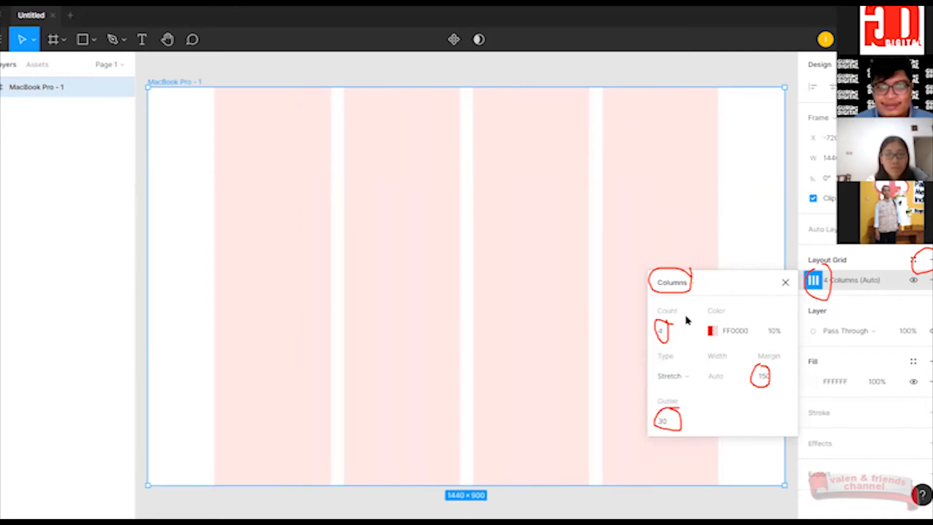
left_click(693, 332)
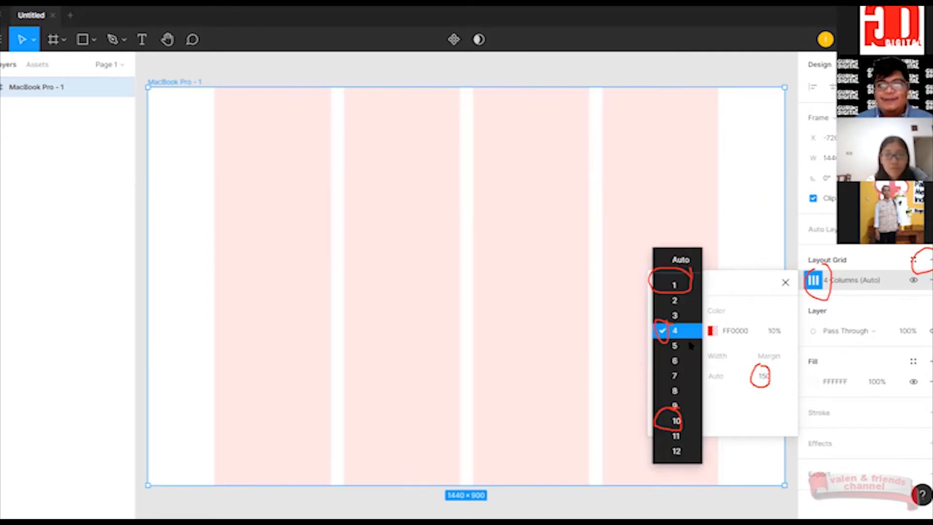
left_click(688, 363)
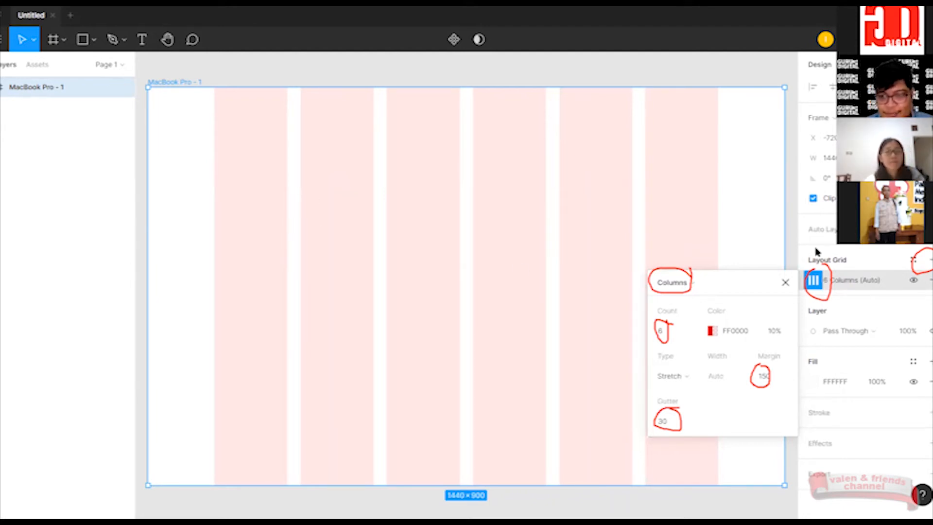
left_click(676, 84)
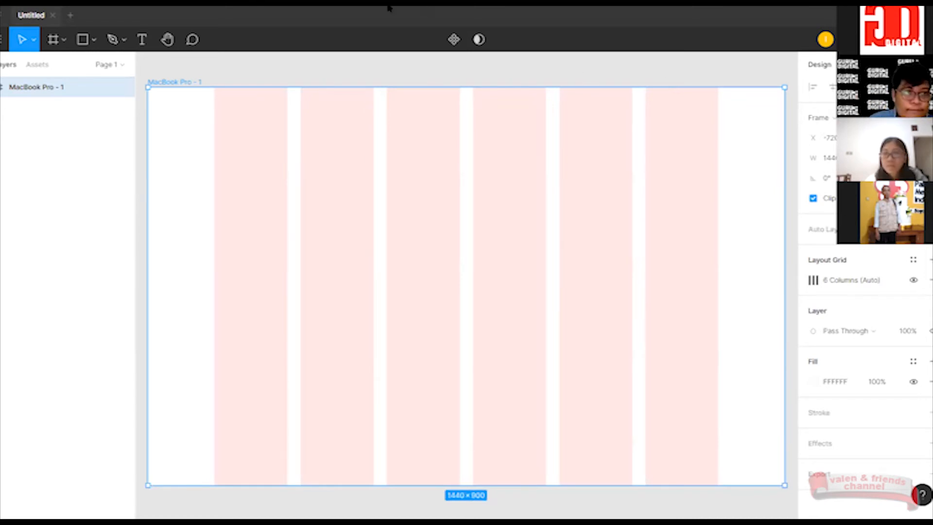
left_click(93, 40)
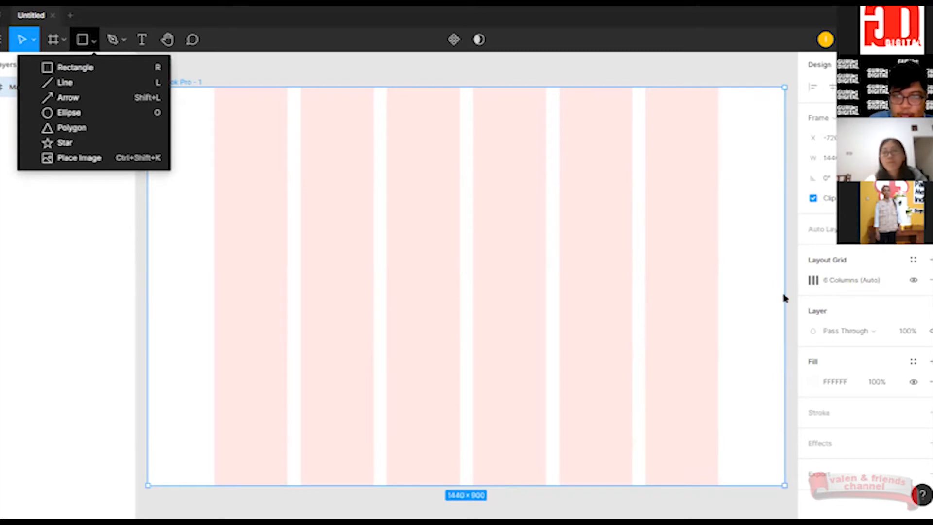
left_click(638, 448)
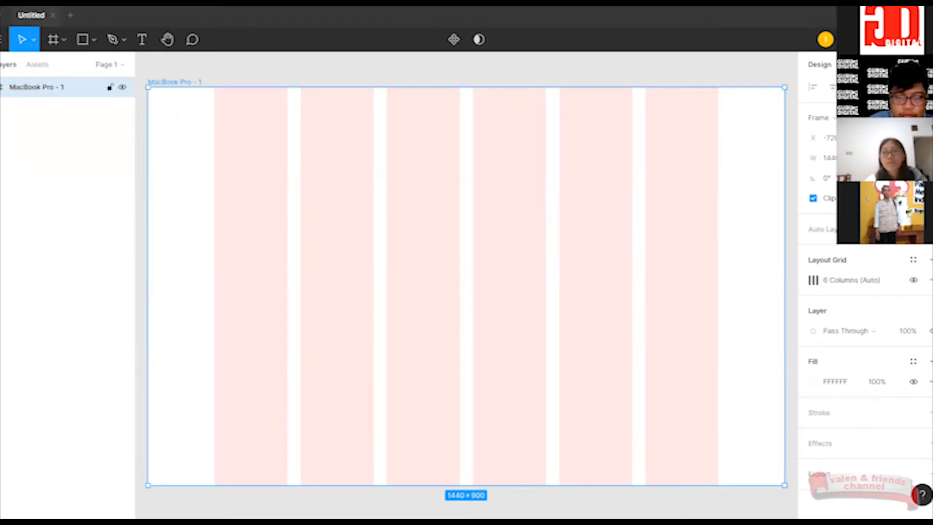
mouse_move(88, 31)
left_mouse_down()
mouse_move(71, 35)
mouse_move(83, 53)
mouse_move(97, 34)
left_mouse_up()
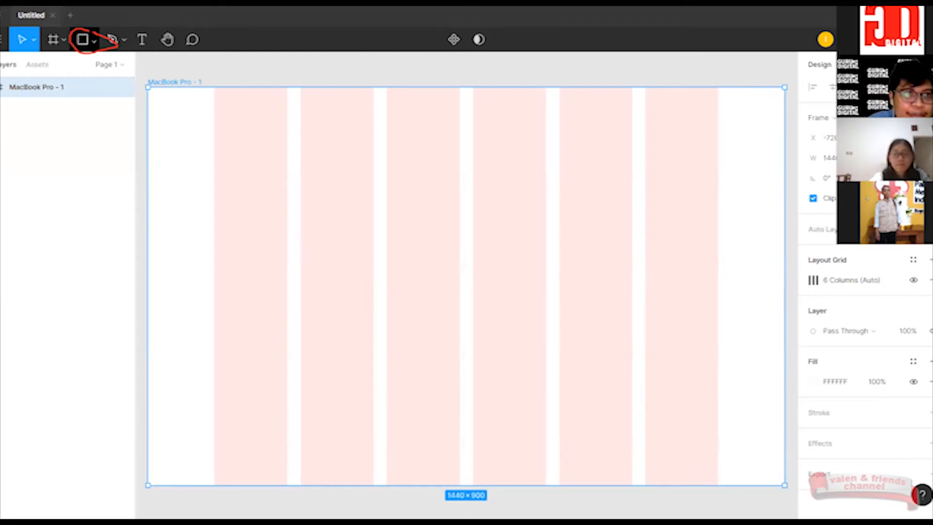
Place the Background image from Documents > Guru-Digital > sumber figma > [Tolong Unduh] Materi Praktek UI-UX inside the MacBook Pro frame and deselect it.
left_click(94, 40)
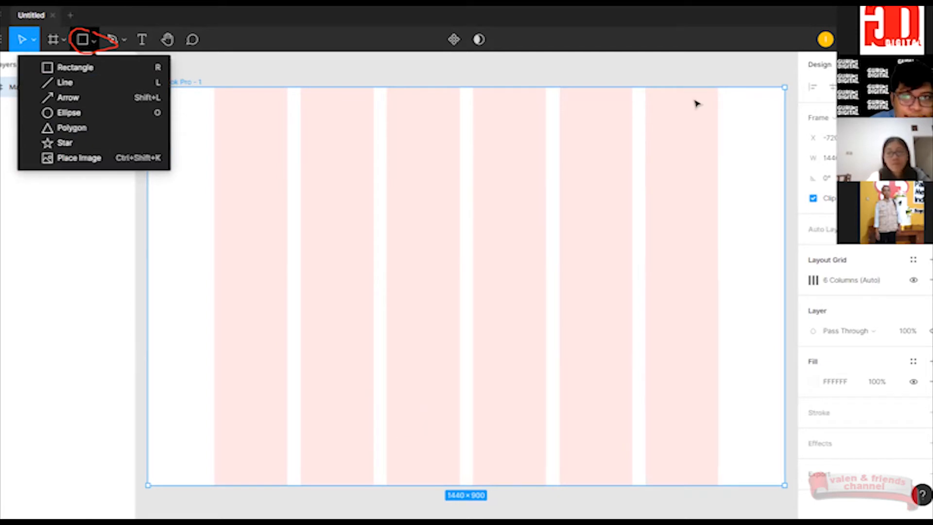
left_click(680, 88)
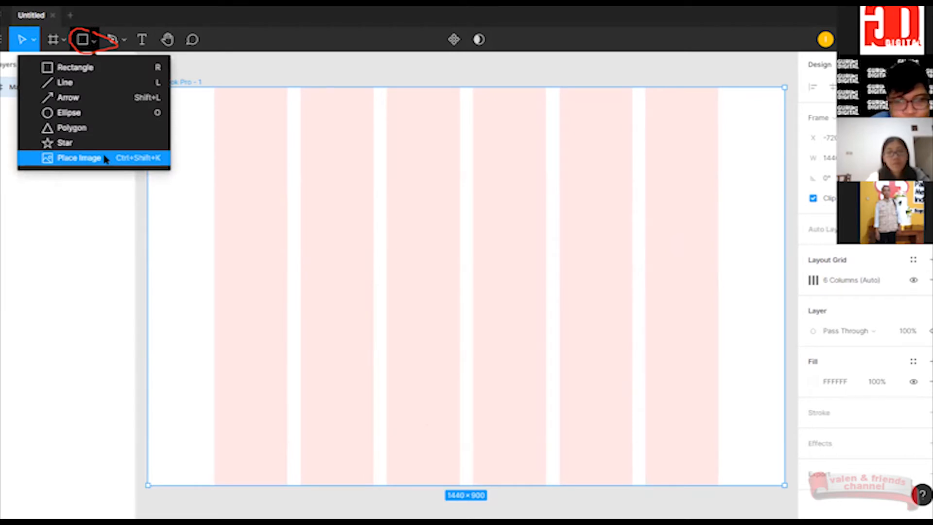
left_click(104, 159)
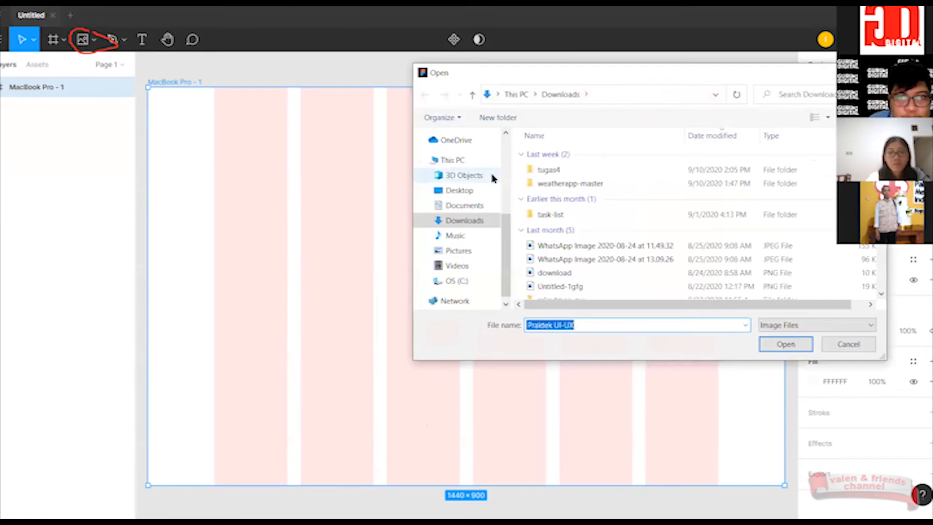
left_click(458, 208)
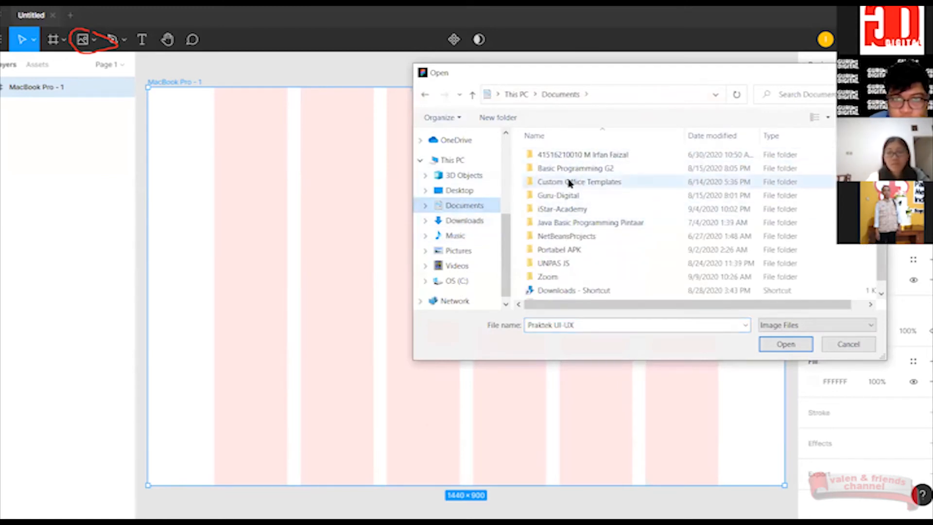
double_click(559, 196)
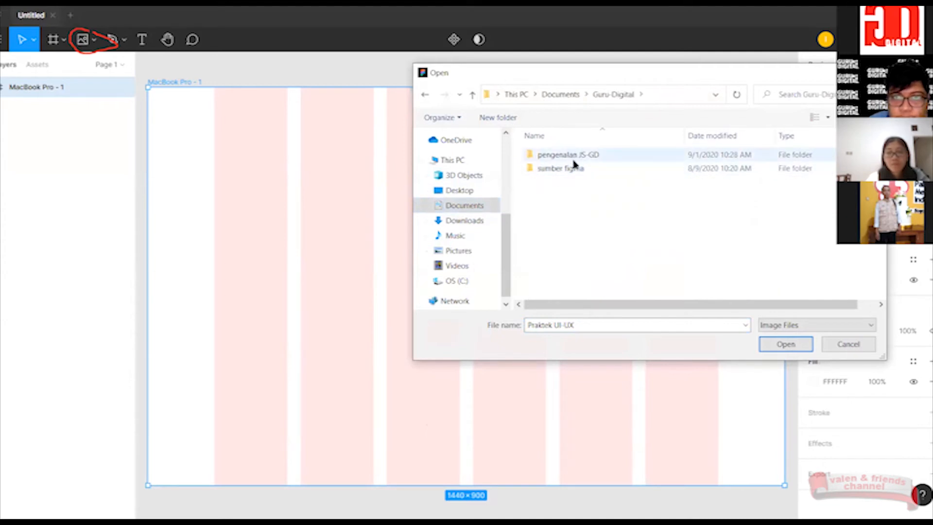
double_click(569, 168)
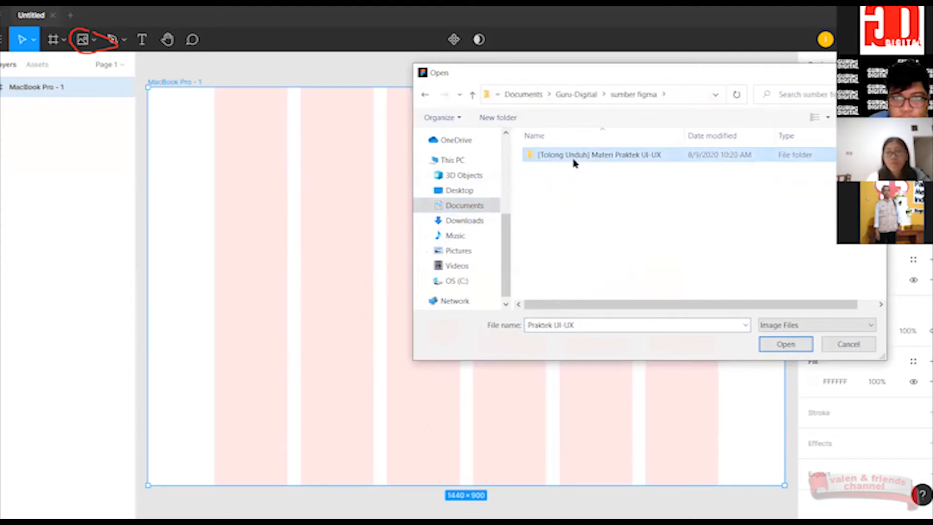
double_click(574, 156)
left_click(574, 176)
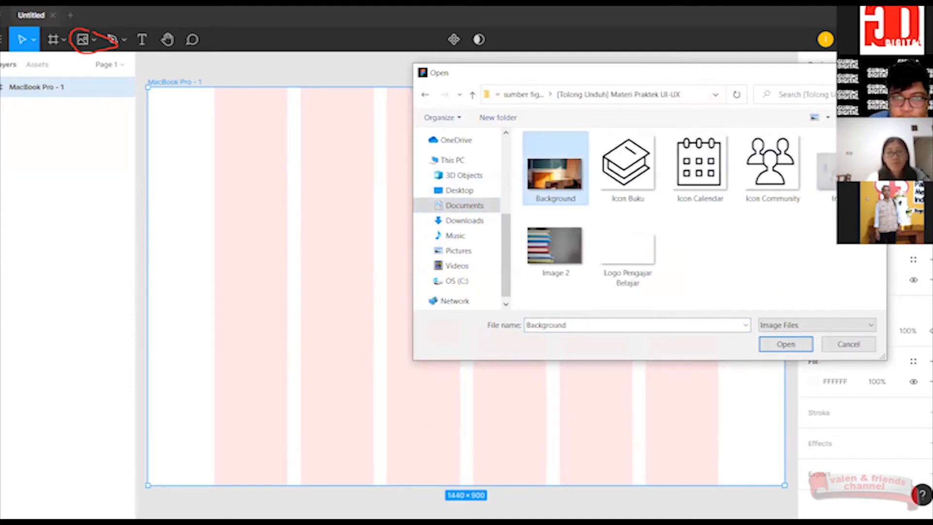
left_click_drag(574, 176, 311, 233)
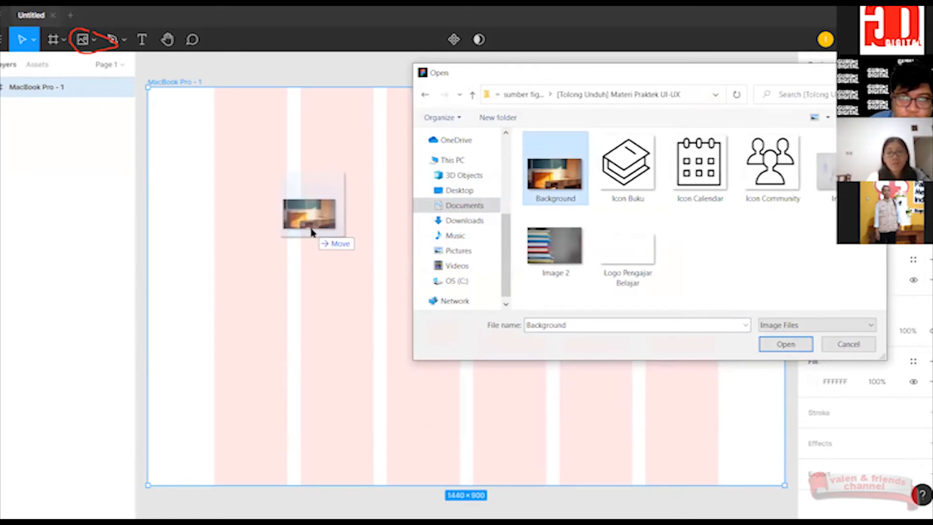
left_click_drag(311, 232, 323, 235)
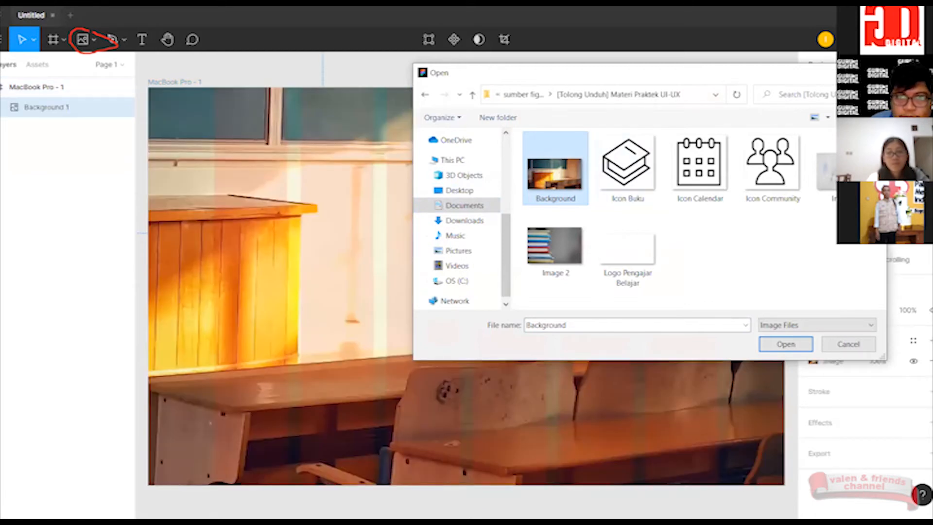
key("Escape")
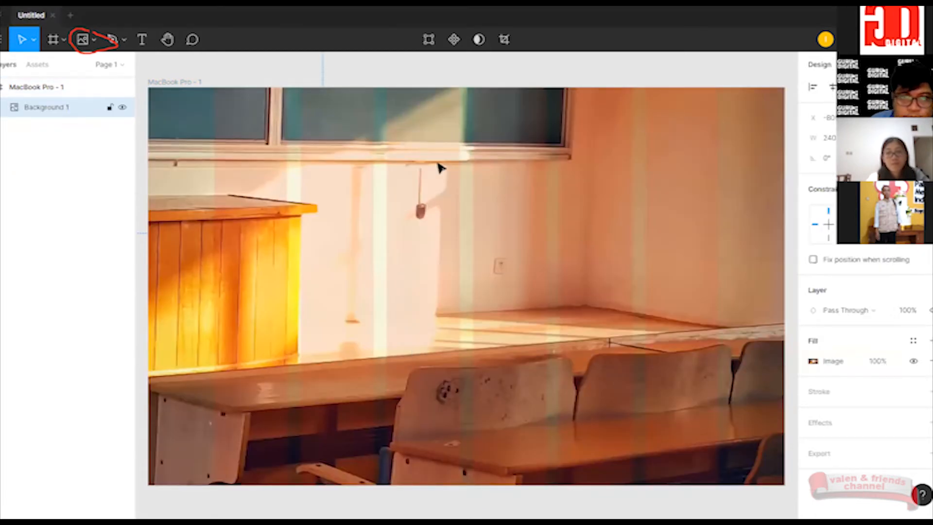
key("Escape")
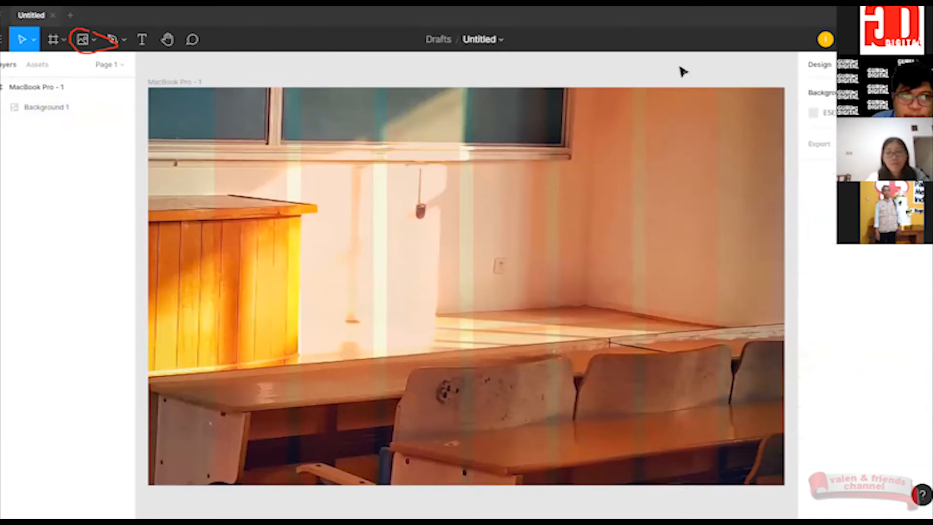
Try moving the MacBook Pro frame slightly and shrinking it to about 1375 × 808.
left_click(517, 193)
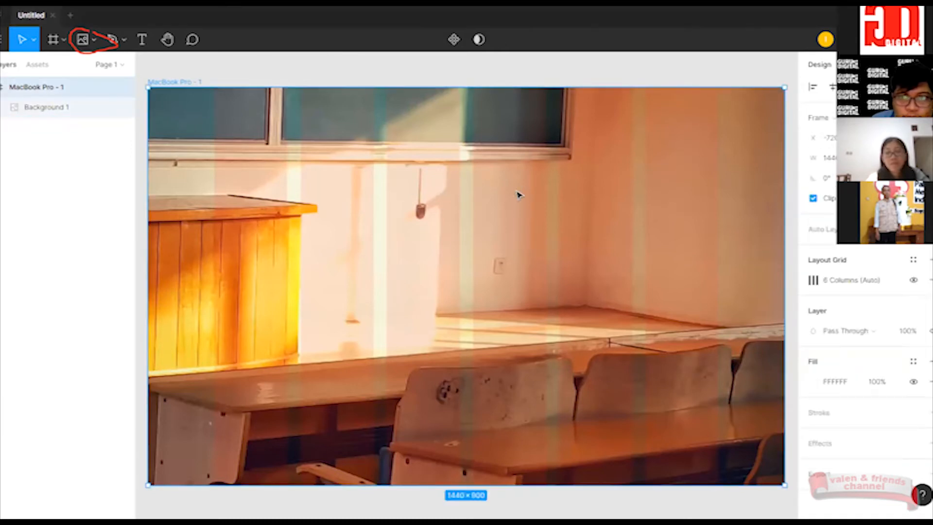
scroll(521, 169, "up", 1)
left_click_drag(519, 164, 676, 402)
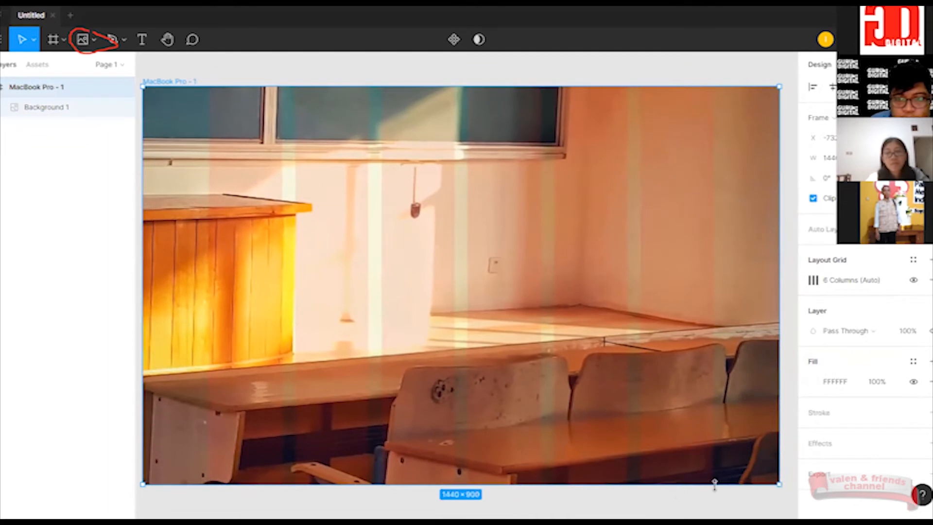
left_click_drag(781, 485, 751, 444)
left_click(74, 108)
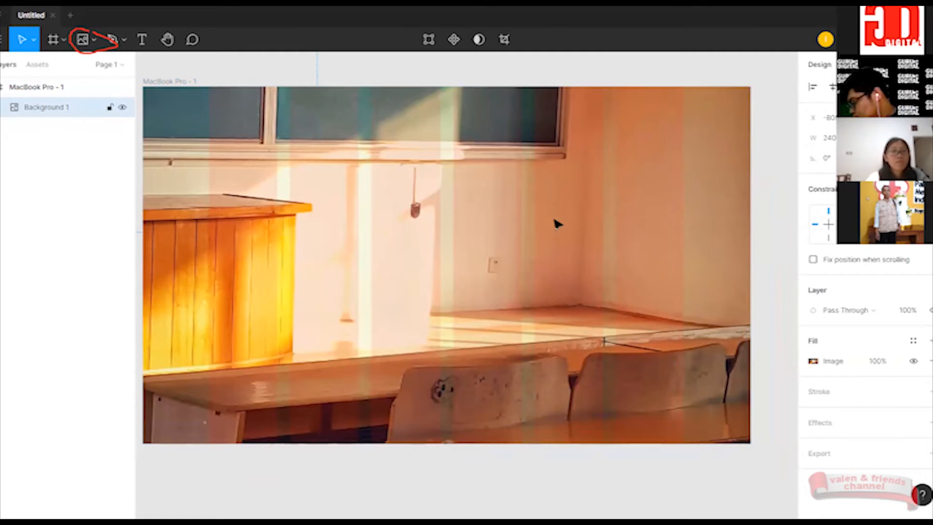
Undo the resizing and the move of the MacBook Pro frame.
key("ctrl+z")
key("ctrl+z")
key("ctrl+z")
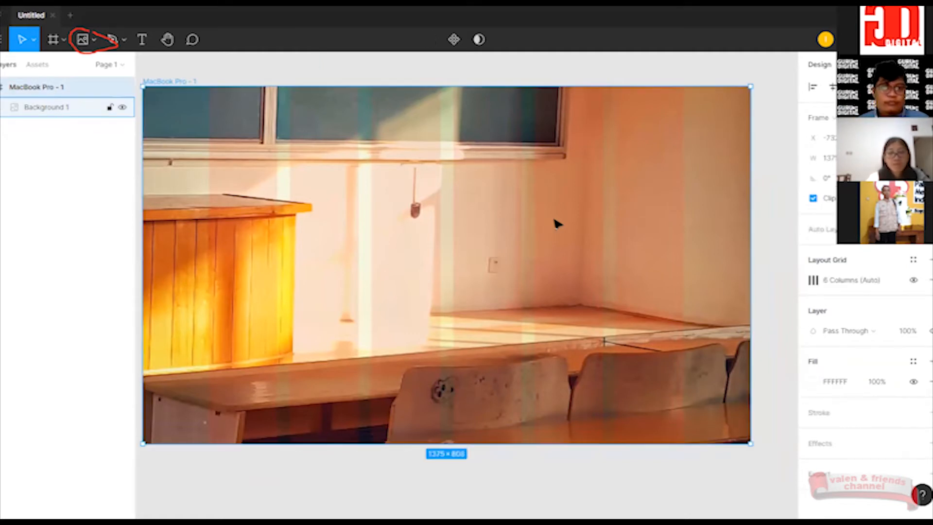
key("ctrl+z")
key("ctrl+z")
key("ctrl+z")
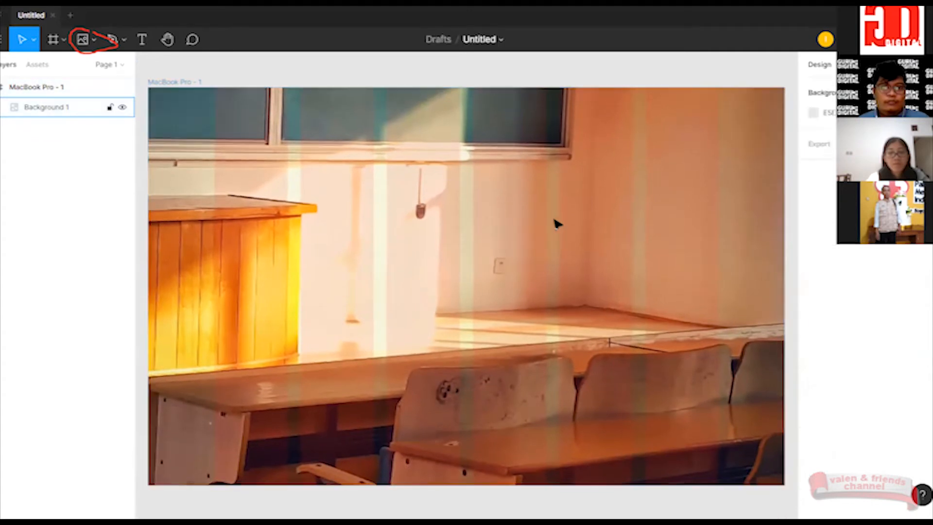
Remove the background image and place Background from Documents > Guru-Digital > sumber figma > [Tolong Unduh] Materi Praktek UI-UX in the MacBook Pro frame again.
left_click(556, 224)
key("ctrl+z")
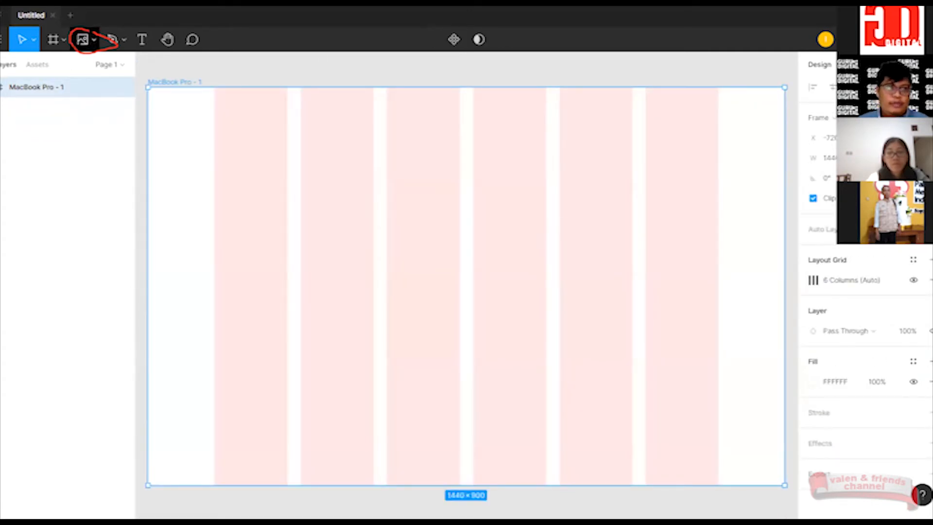
left_click(90, 39)
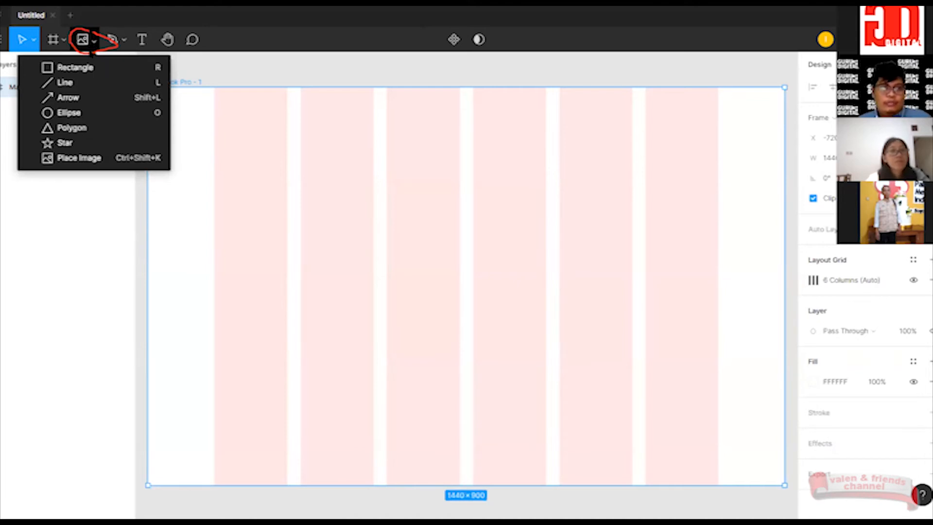
left_click(92, 159)
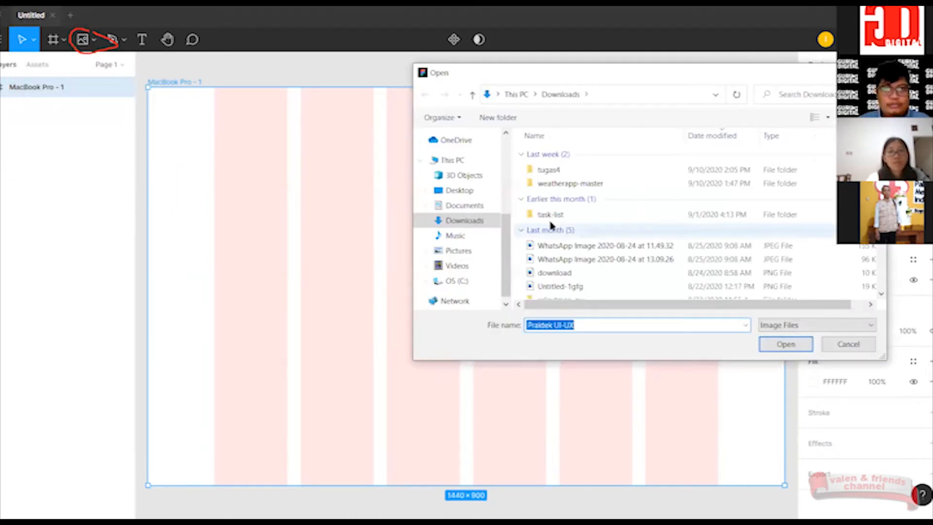
left_click(468, 208)
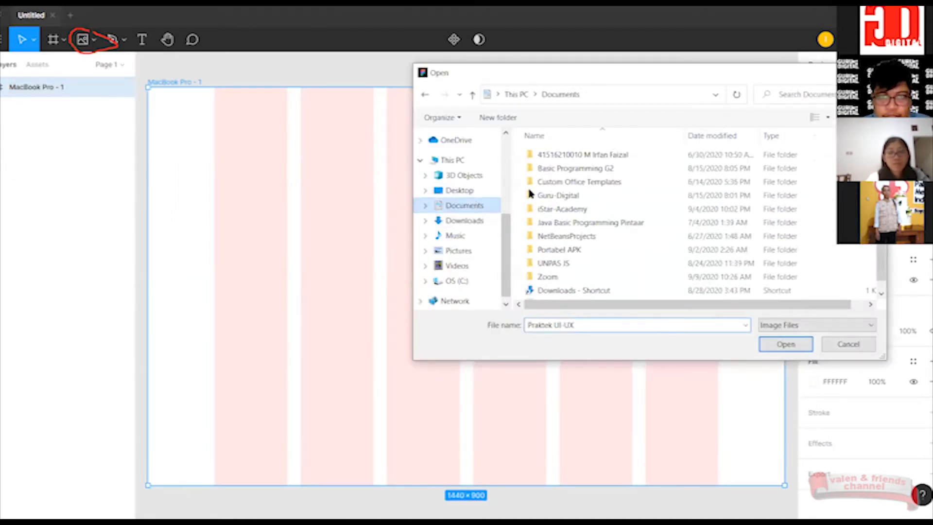
double_click(551, 194)
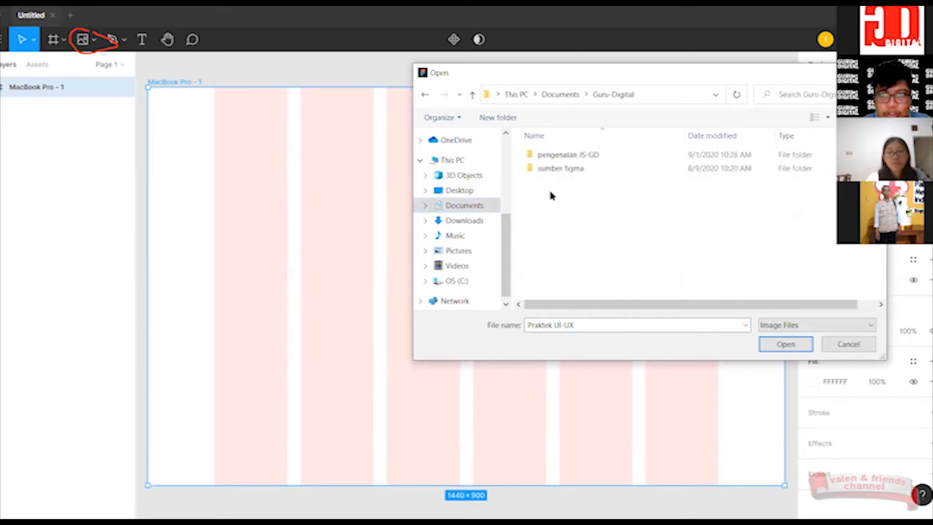
left_click(547, 169)
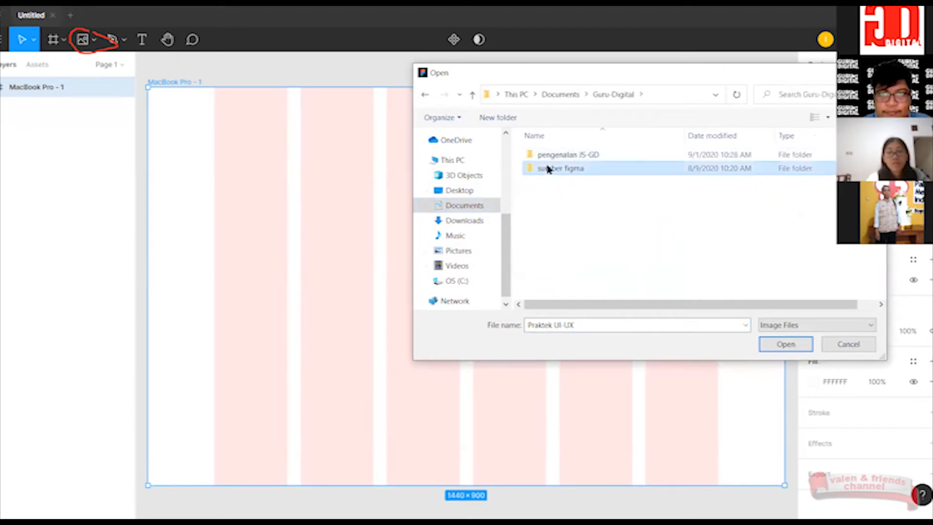
double_click(548, 169)
left_click(549, 179)
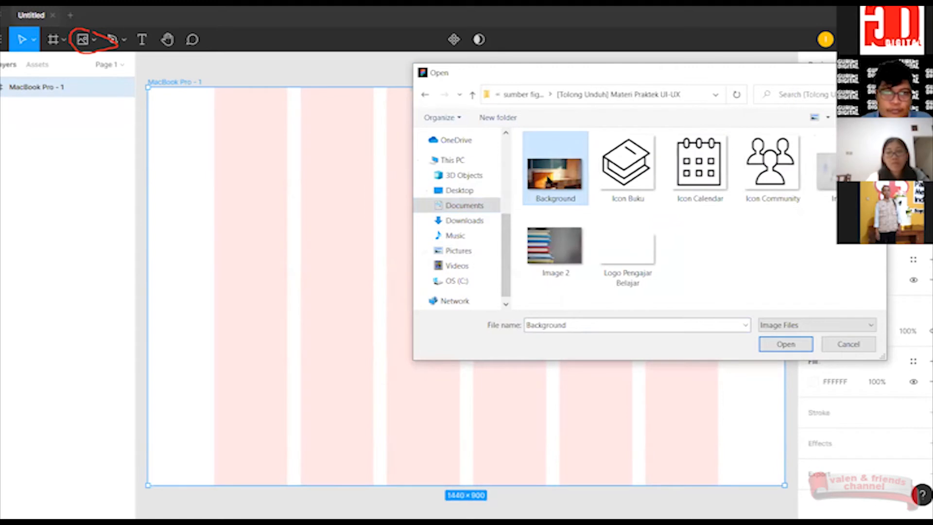
left_click_drag(547, 177, 365, 225)
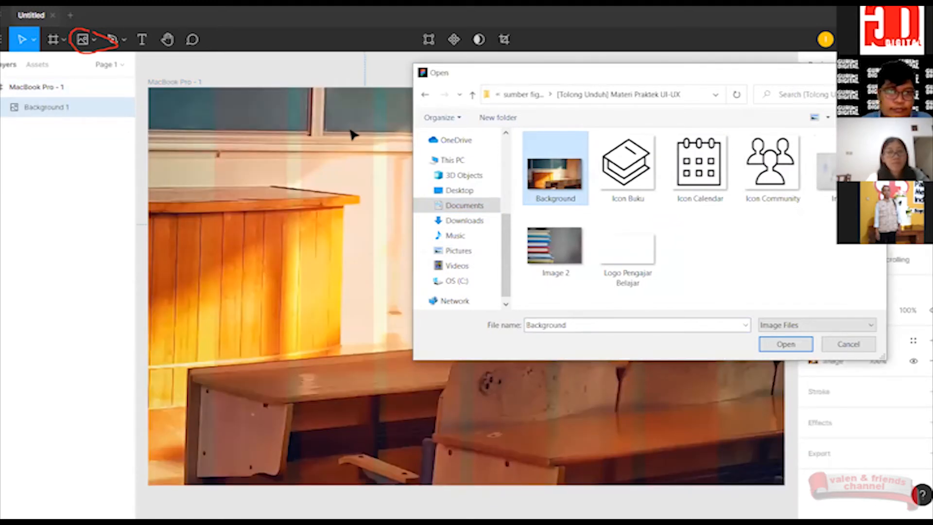
key("Escape")
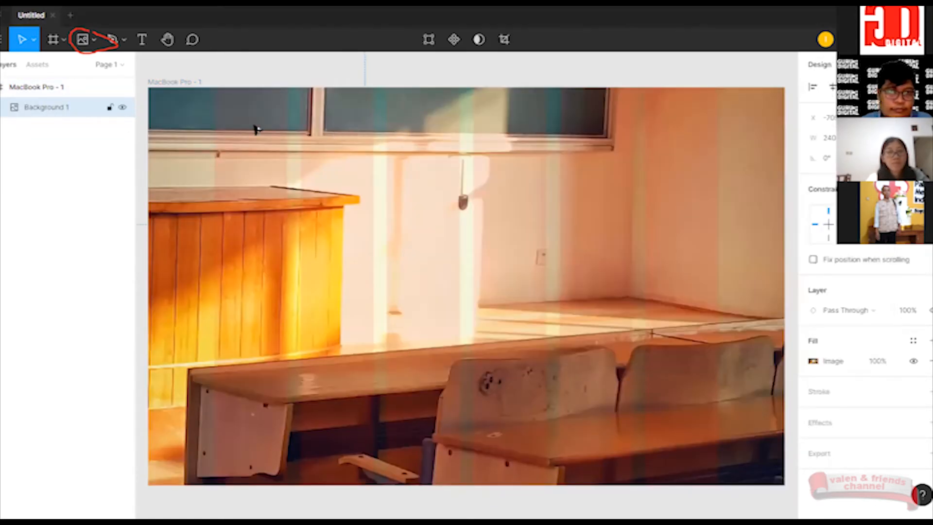
Delete the placed background image from the MacBook Pro frame.
left_click(94, 39)
left_click(94, 40)
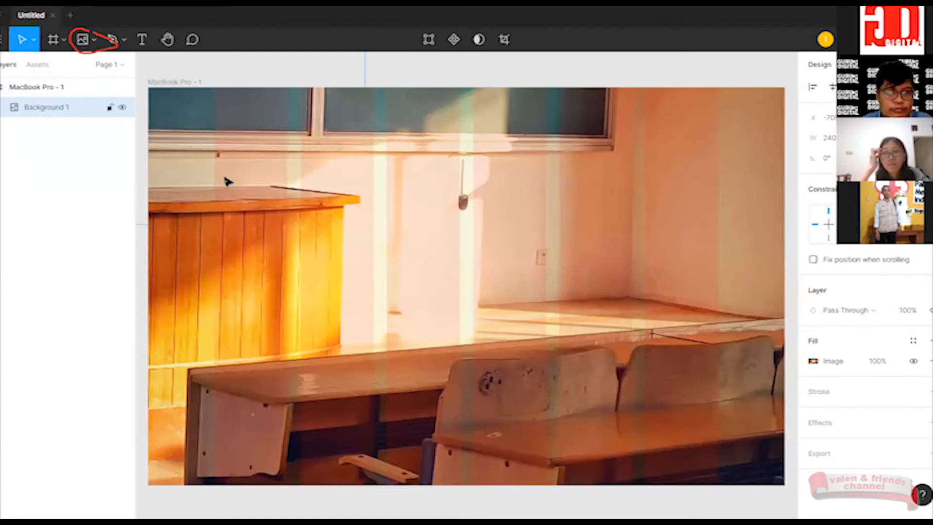
key("Delete")
Place the Background image from Documents > Guru-Digital > sumber figma > [Tolong Unduh] Materi Praktek UI-UX onto the empty MacBook Pro frame.
left_click(94, 39)
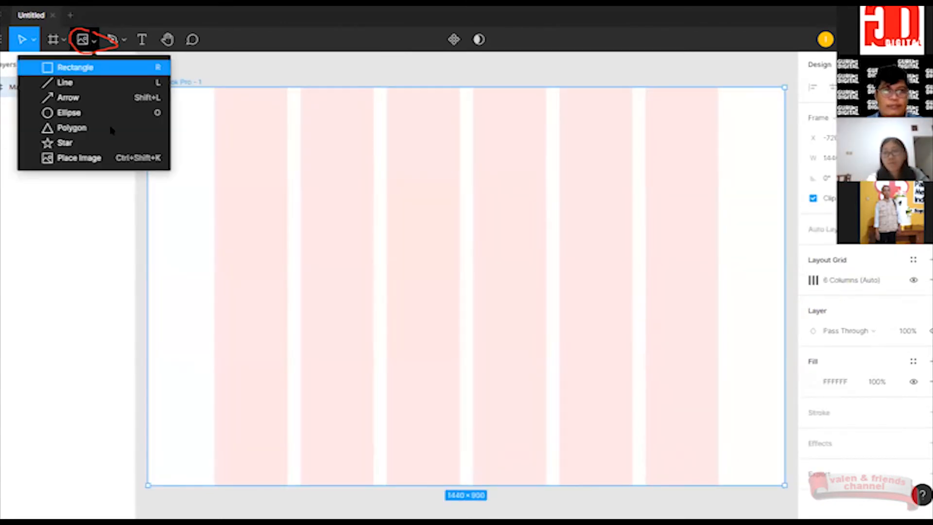
left_click(113, 158)
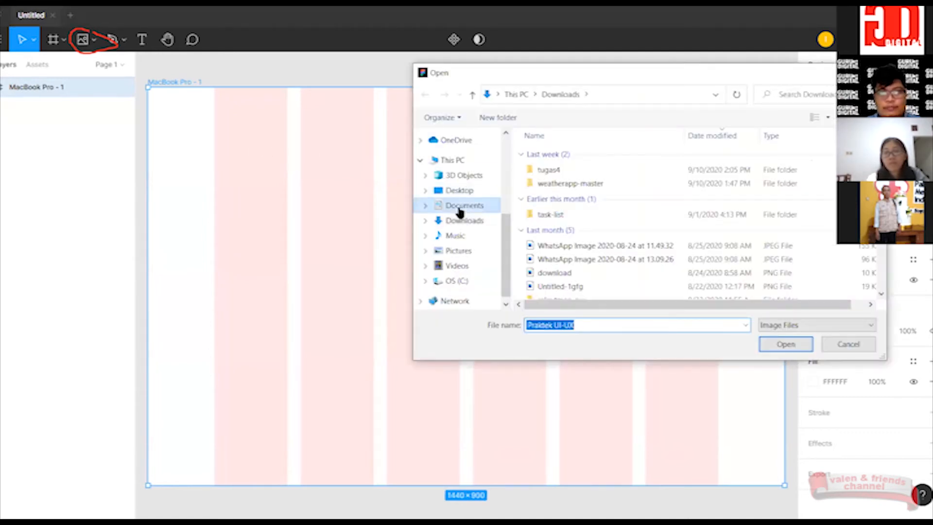
left_click(460, 209)
left_click(557, 198)
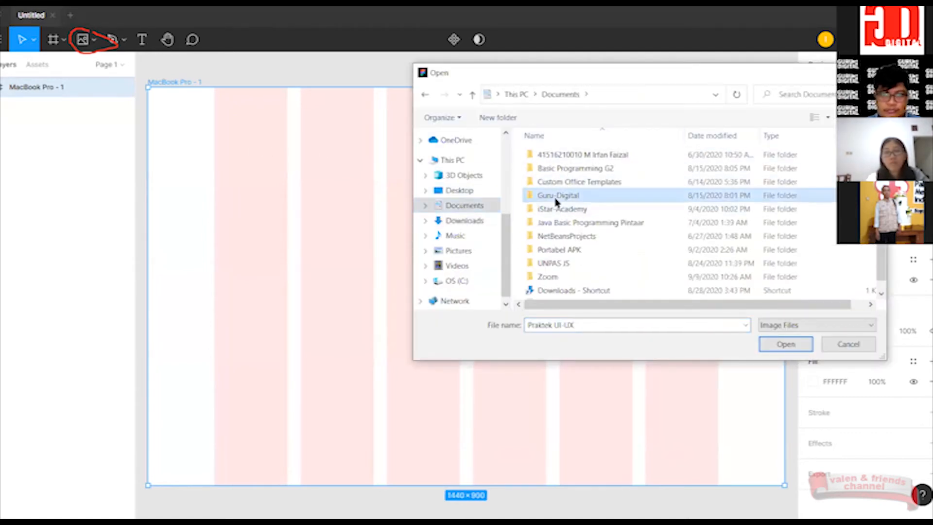
double_click(557, 200)
double_click(557, 166)
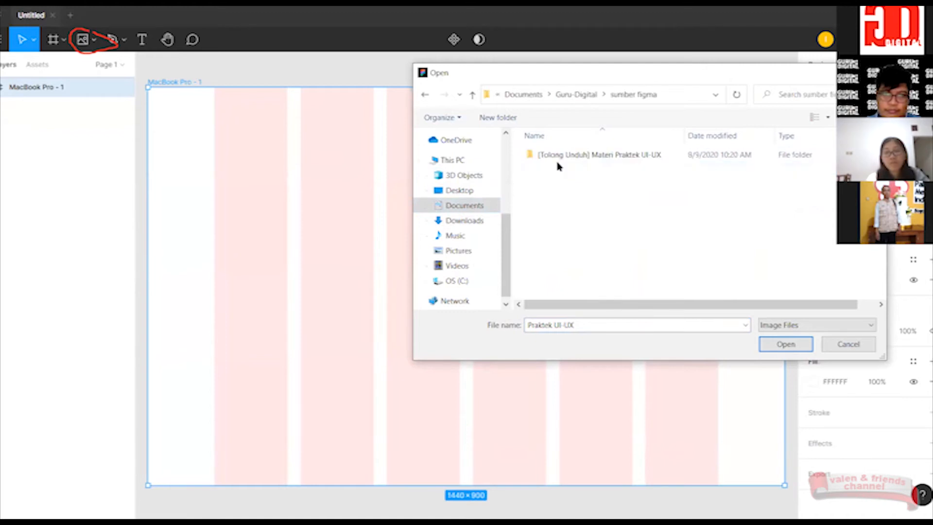
double_click(554, 155)
left_click(545, 169)
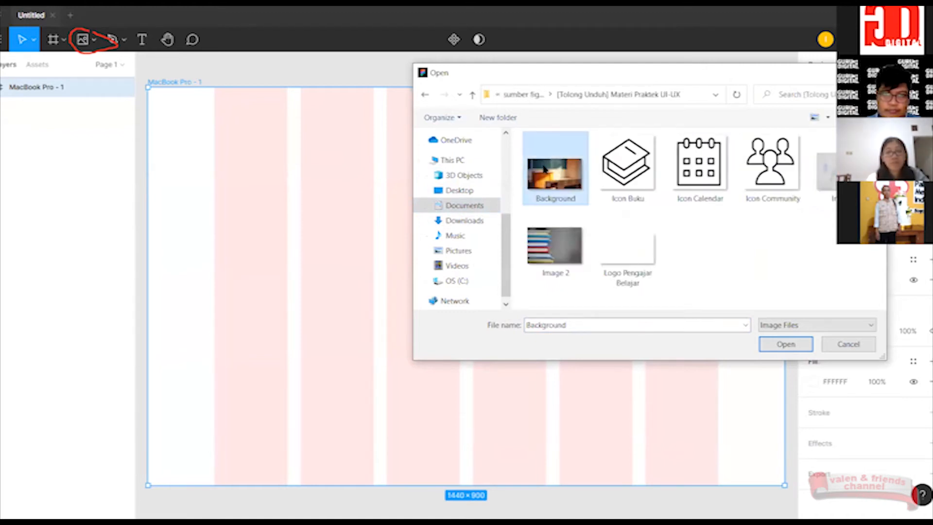
double_click(544, 169)
left_click(517, 162)
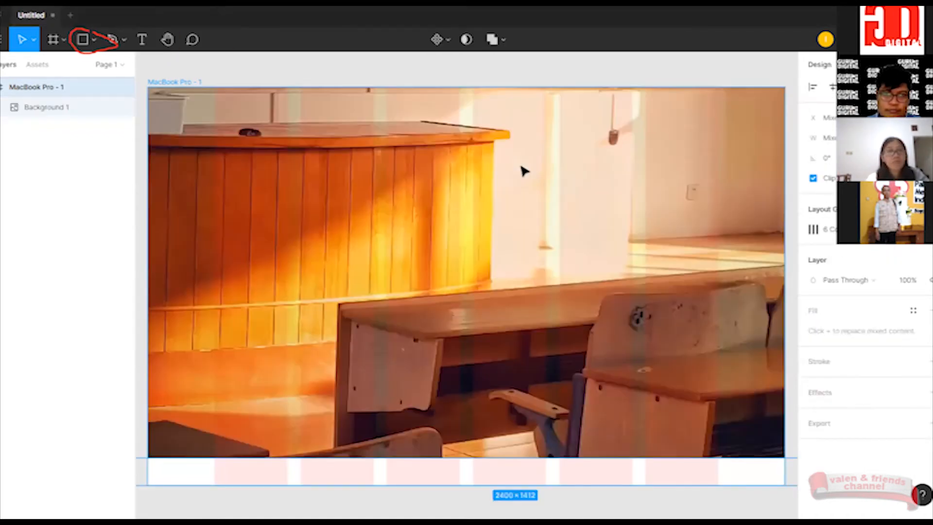
Shift the MacBook Pro frame slightly down and reposition the background image so that it covers the whole frame.
left_click_drag(527, 180, 532, 192)
left_click(548, 198)
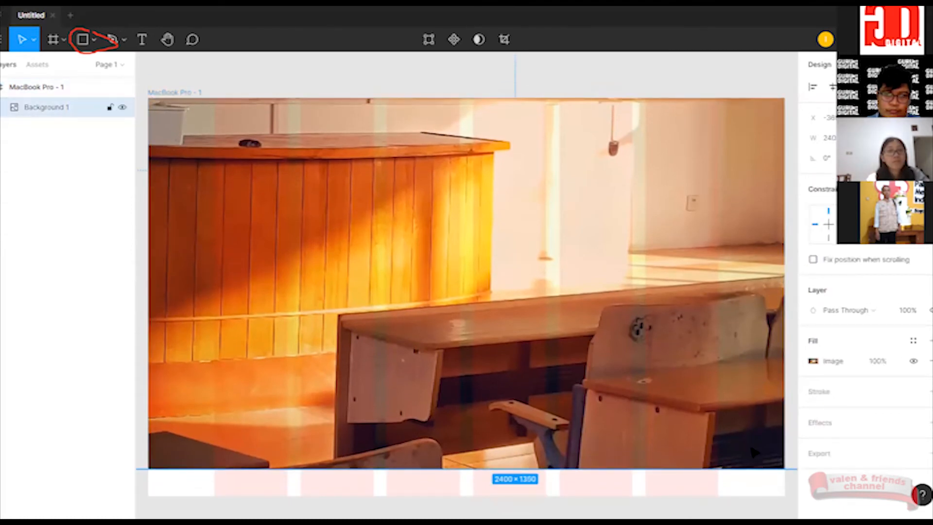
left_click_drag(483, 216, 291, 246)
left_click_drag(646, 247, 671, 263)
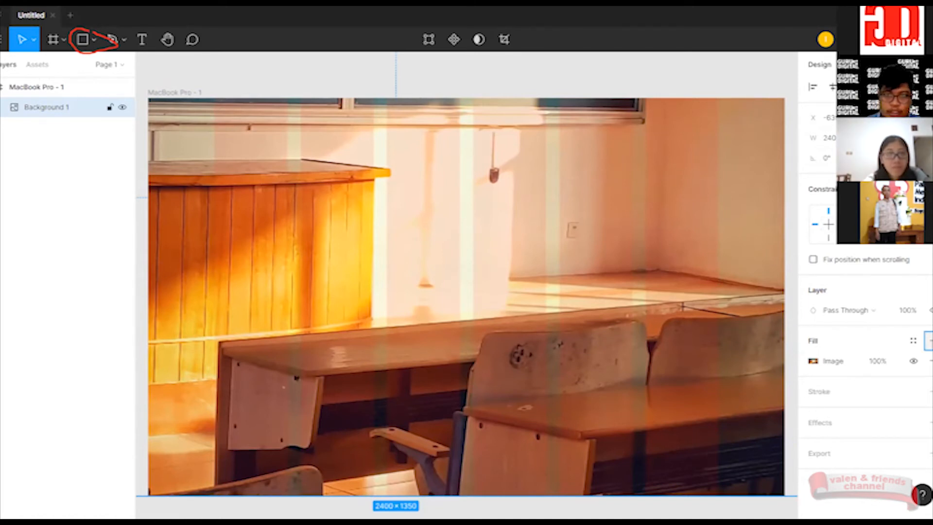
Add a second fill on top of the background layer's image fill and make it Solid.
left_click(928, 341)
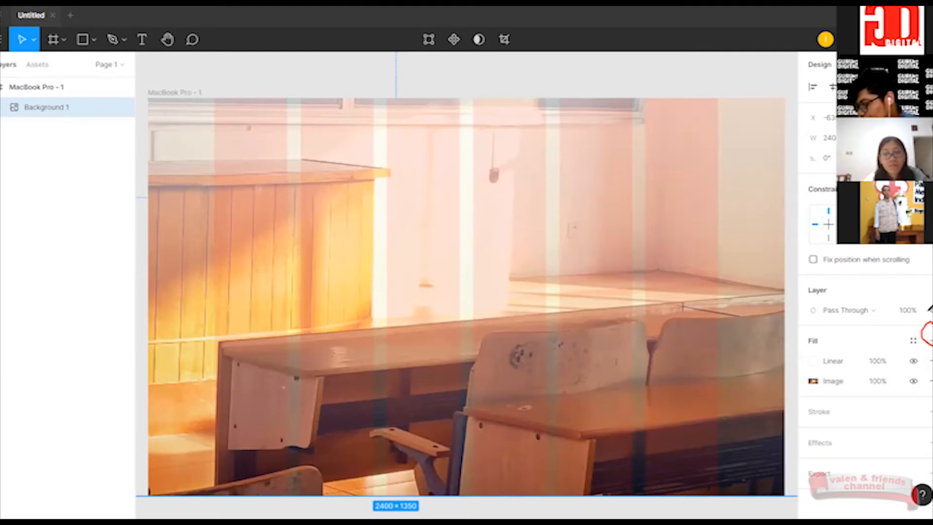
mouse_move(823, 356)
left_mouse_down()
mouse_move(839, 371)
mouse_move(855, 366)
mouse_move(830, 351)
left_mouse_up()
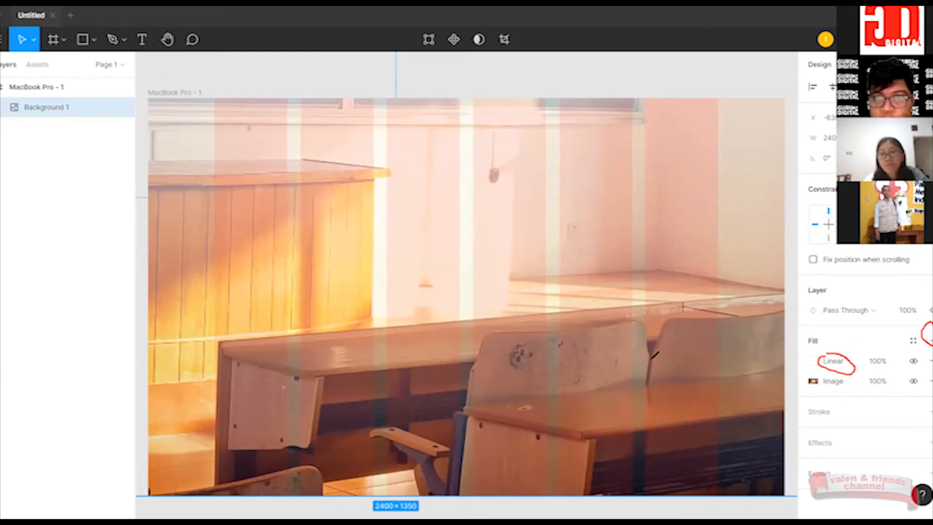
left_click(826, 362)
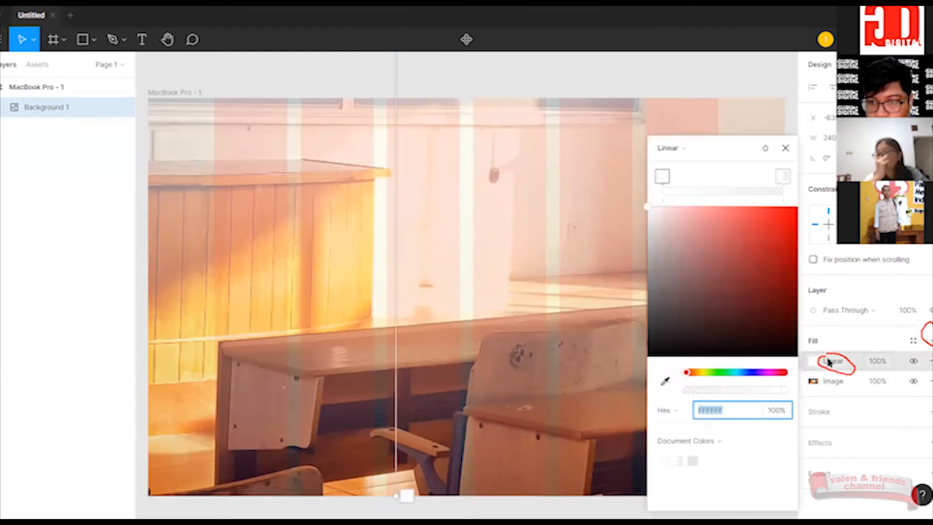
left_click(672, 149)
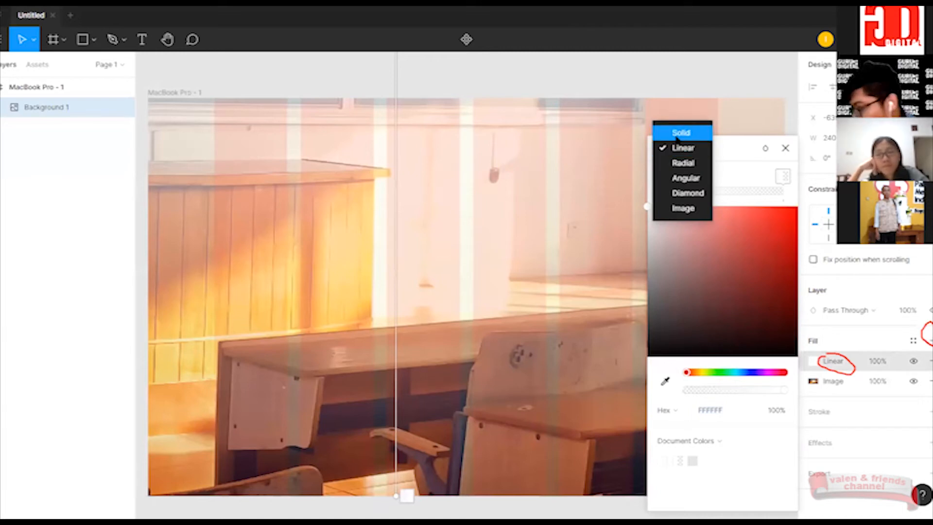
left_click(679, 136)
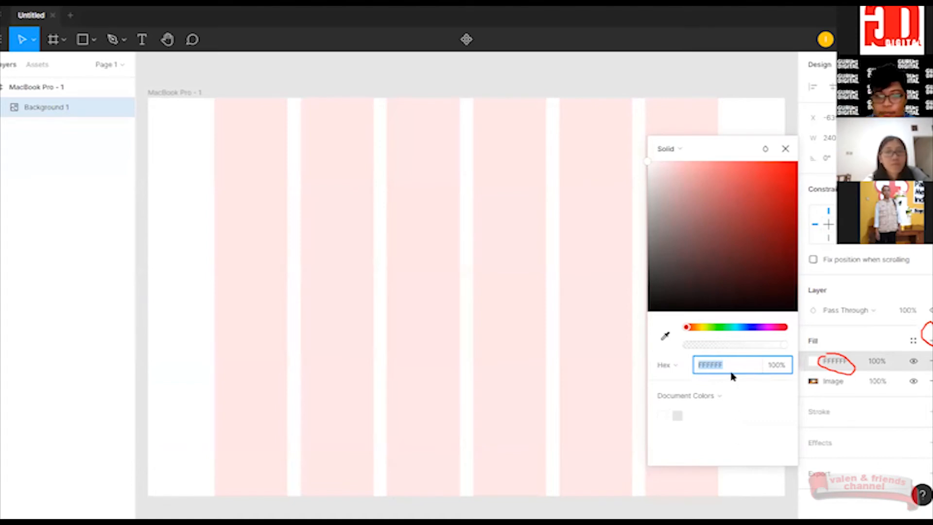
Set the solid overlay fill to hex 767272 at 50% opacity and close the color settings.
key("BackSpace")
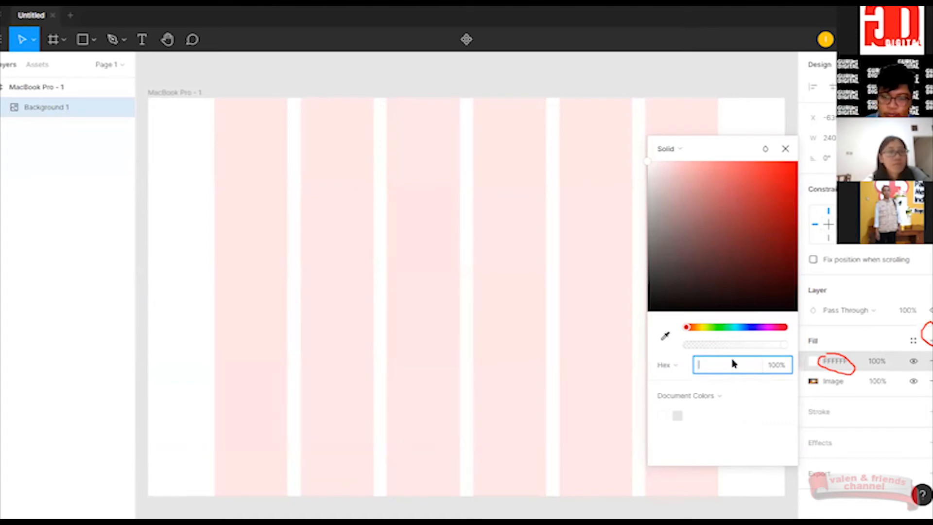
type("76")
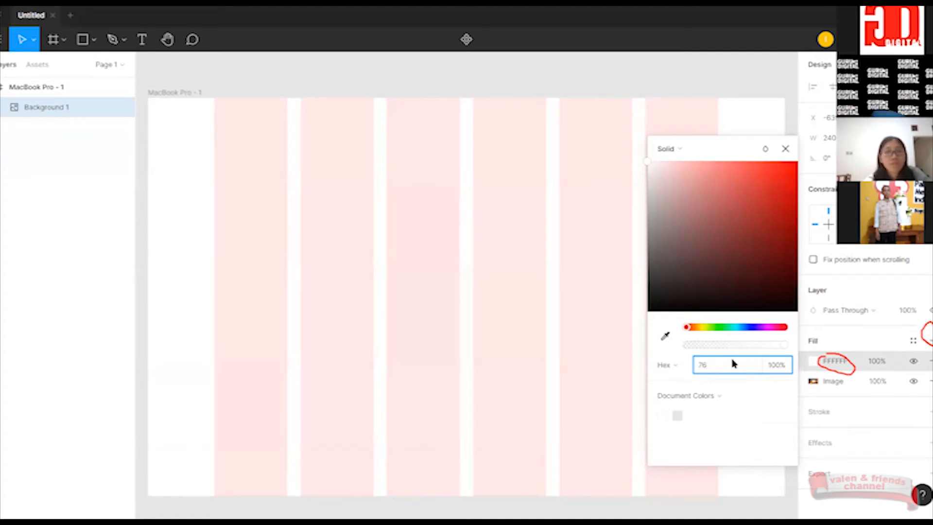
type("7272")
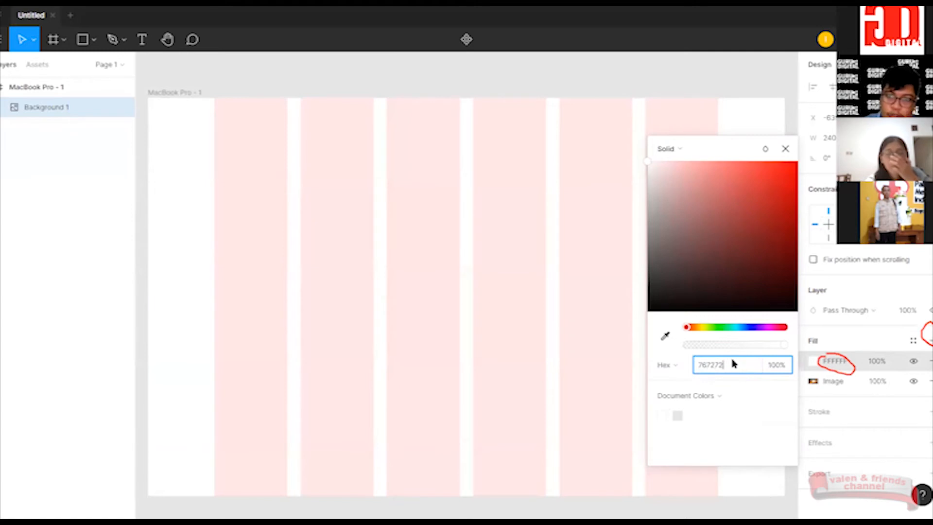
left_click(776, 367)
type("50")
left_click(747, 423)
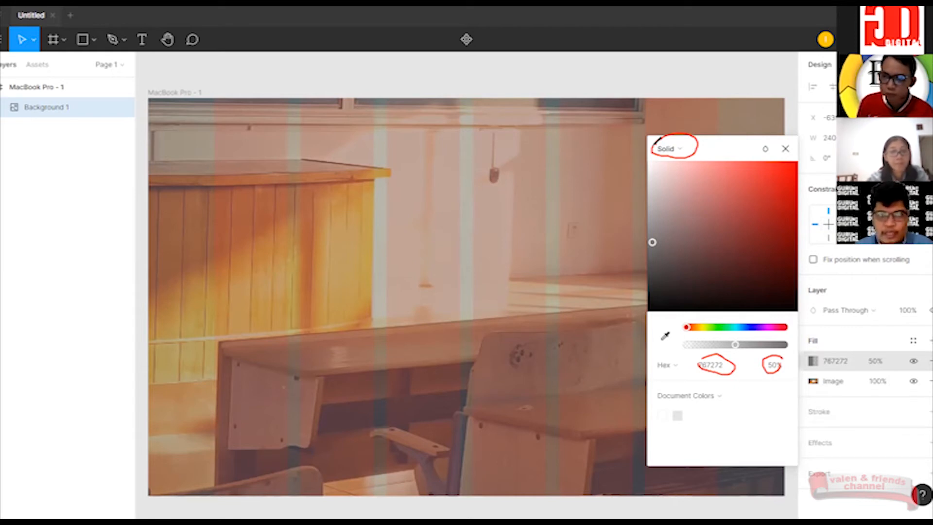
left_click(784, 149)
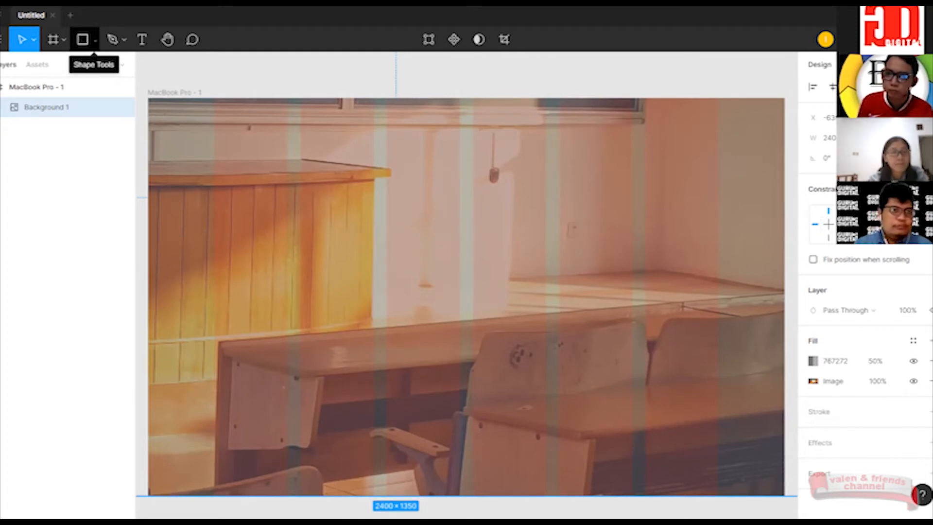
Draw a rectangle of about 1248 × 160 from the upper-left corner of the MacBook Pro frame as a header bar.
left_click(96, 41)
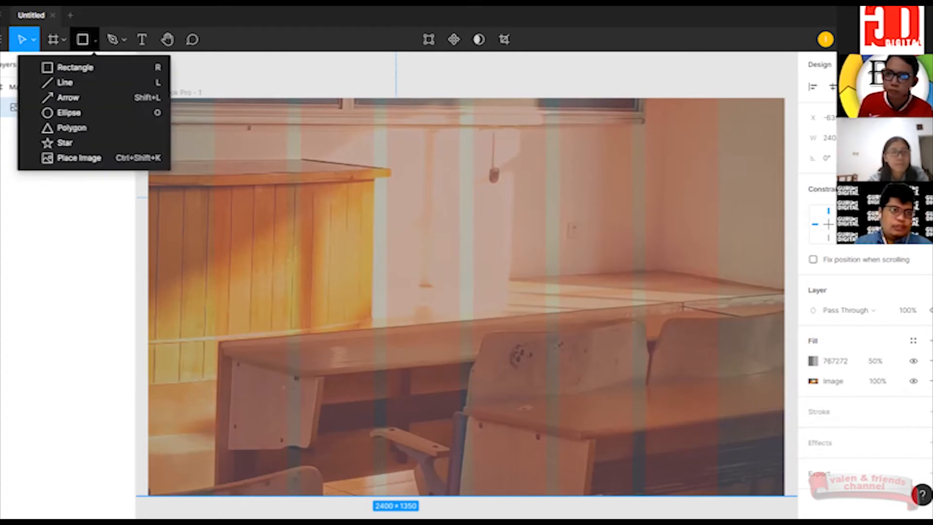
left_click(95, 69)
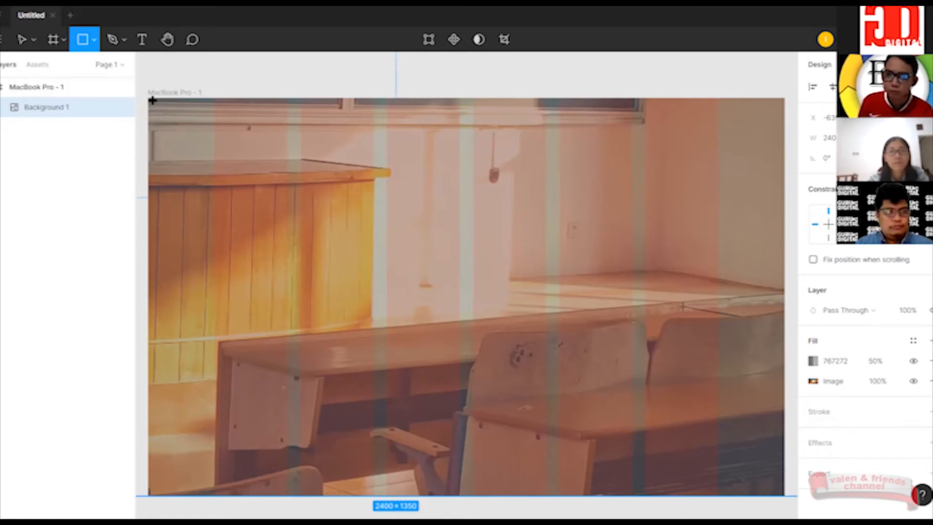
left_click_drag(149, 99, 722, 171)
Set the header rectangle's width to 1440 and its height to 120.
left_click(829, 138)
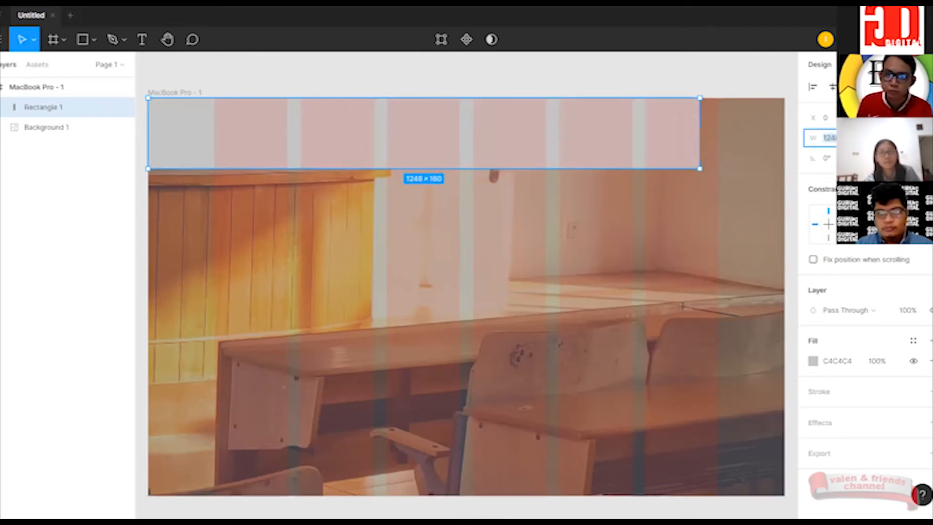
key("BackSpace")
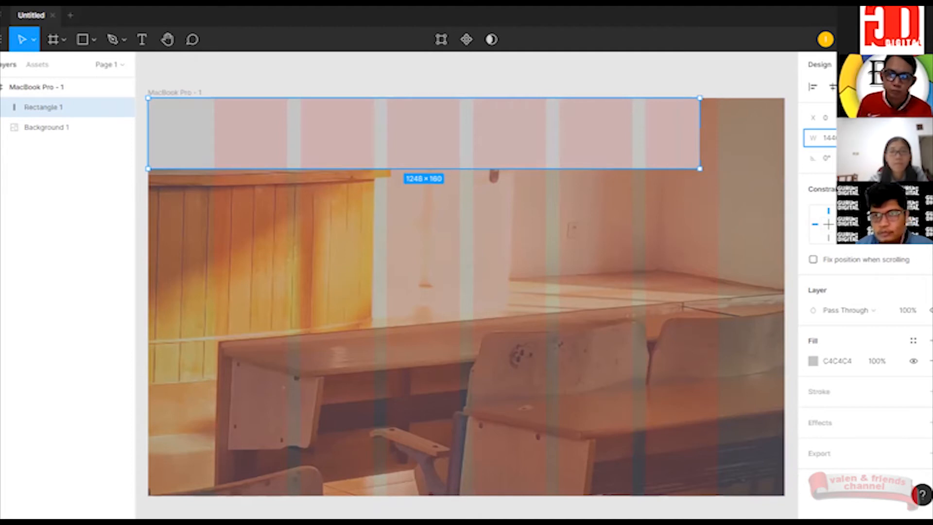
key("Return")
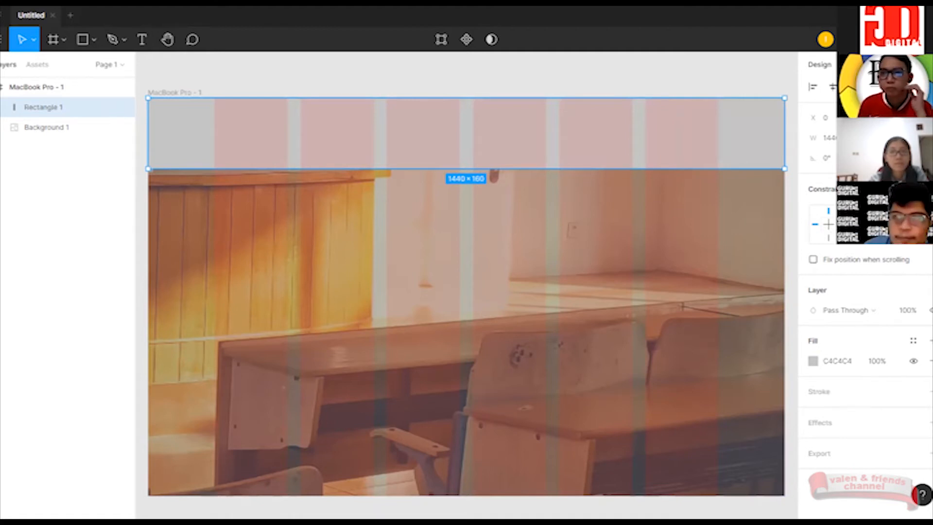
left_click(763, 194)
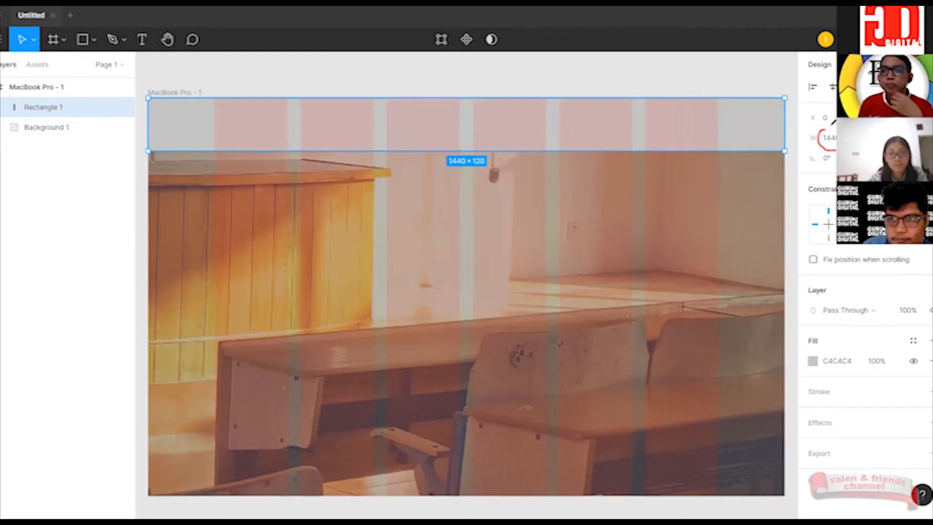
left_click(94, 39)
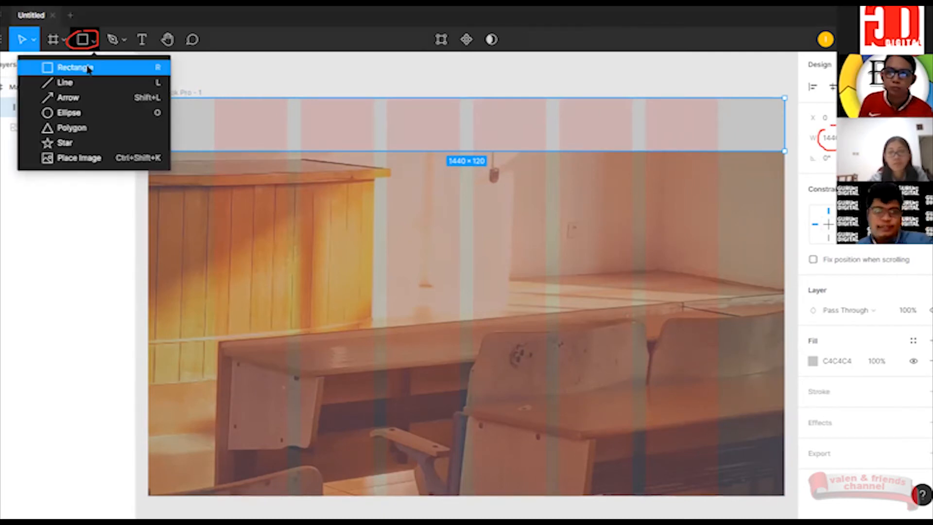
Add a second fill on top of the header rectangle's solid gray fill and make it a Linear gradient.
left_click(262, 140)
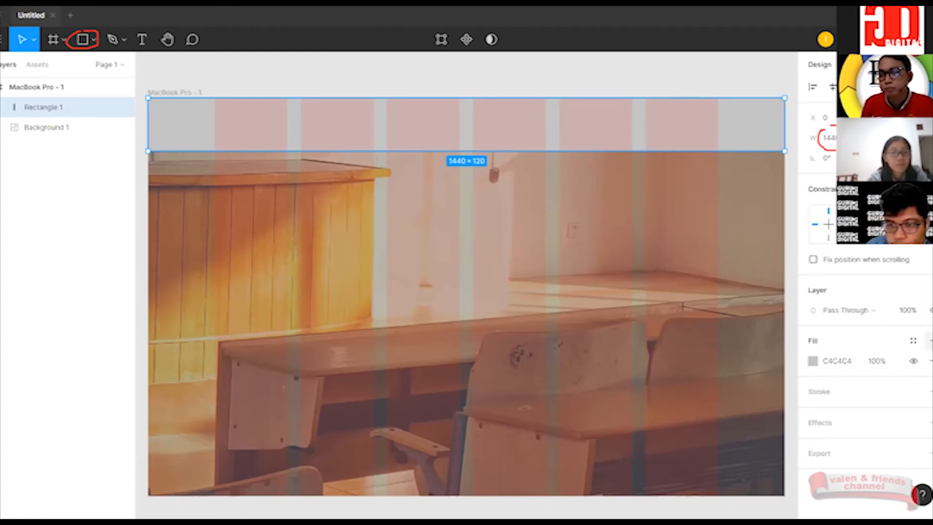
left_click(929, 340)
left_click(812, 361)
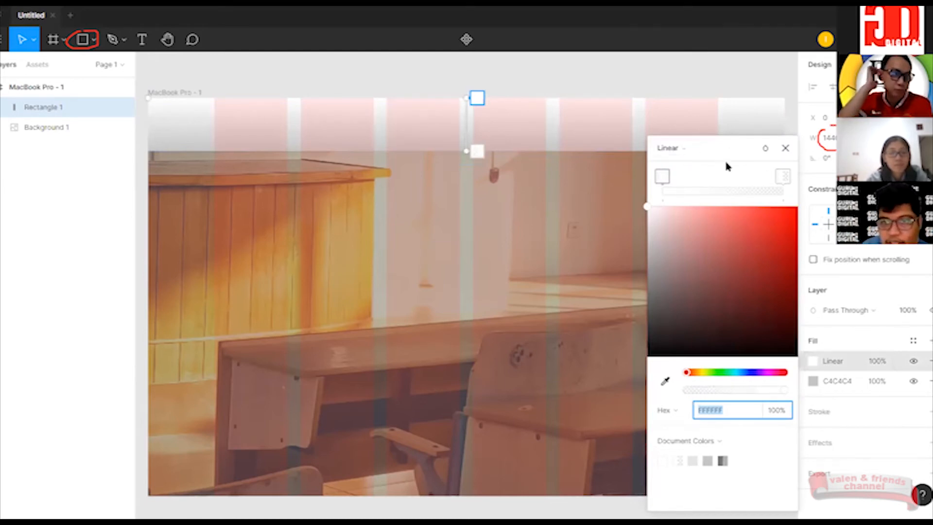
Move the header gradient's transparent stop to a little before its middle and darken its color to hex 050505.
left_click_drag(782, 177, 713, 182)
mouse_move(668, 178)
left_mouse_down()
mouse_move(725, 179)
mouse_move(668, 183)
left_mouse_up()
left_click(713, 177)
left_click_drag(713, 177, 718, 177)
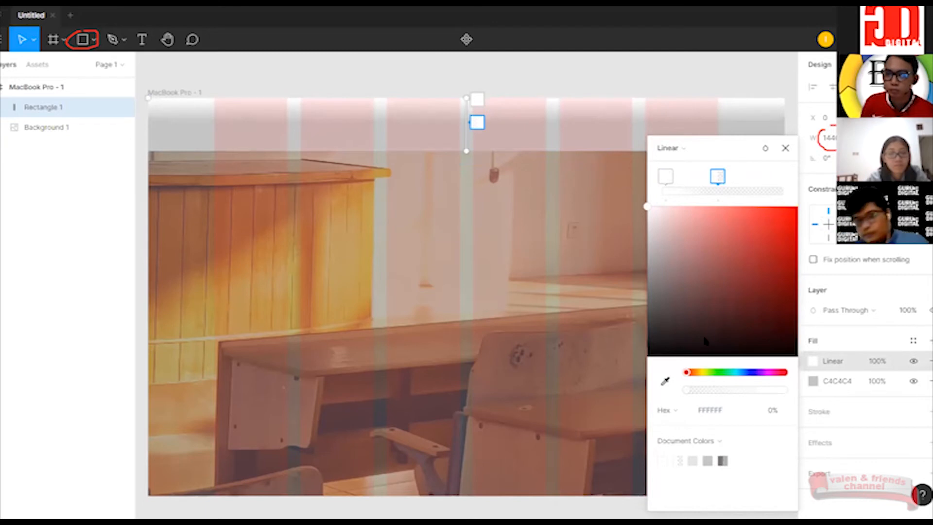
left_click(658, 272)
left_click_drag(659, 299, 647, 360)
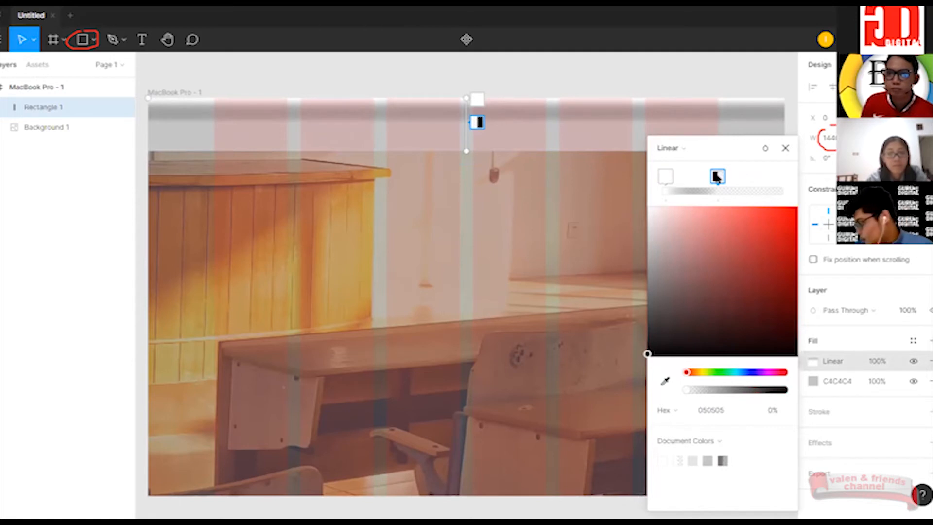
left_click_drag(717, 178, 709, 177)
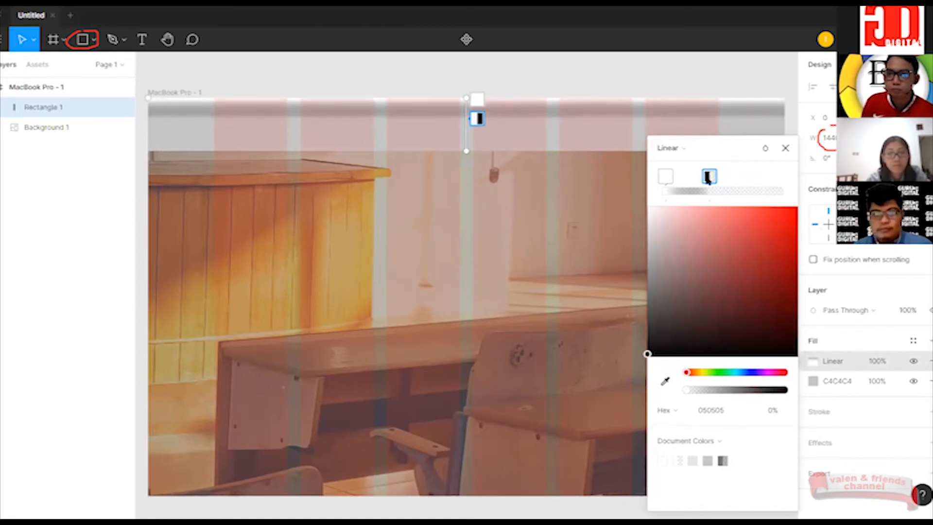
Set the gradient's starting stop to hex 000000 and adjust the spacing of the two stops.
left_click(666, 178)
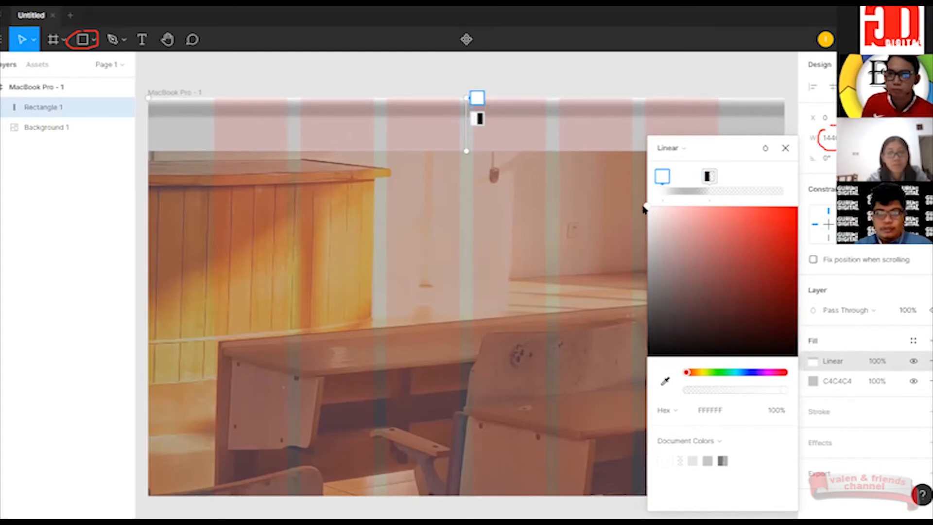
left_click_drag(647, 209, 632, 367)
left_click_drag(708, 175, 783, 178)
left_click(664, 176)
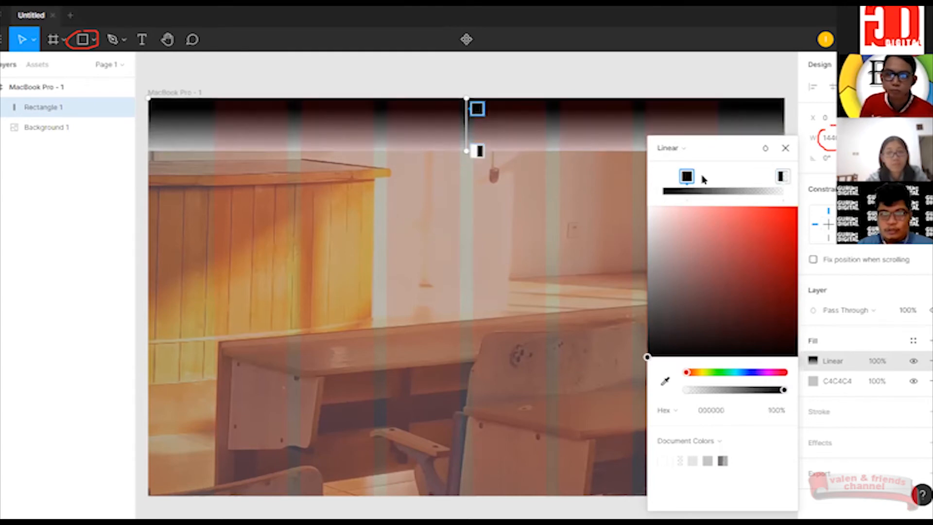
Move the gradient's transparent stop to about the middle, set its color to hex 000000 and close the color settings.
left_click_drag(782, 176, 724, 183)
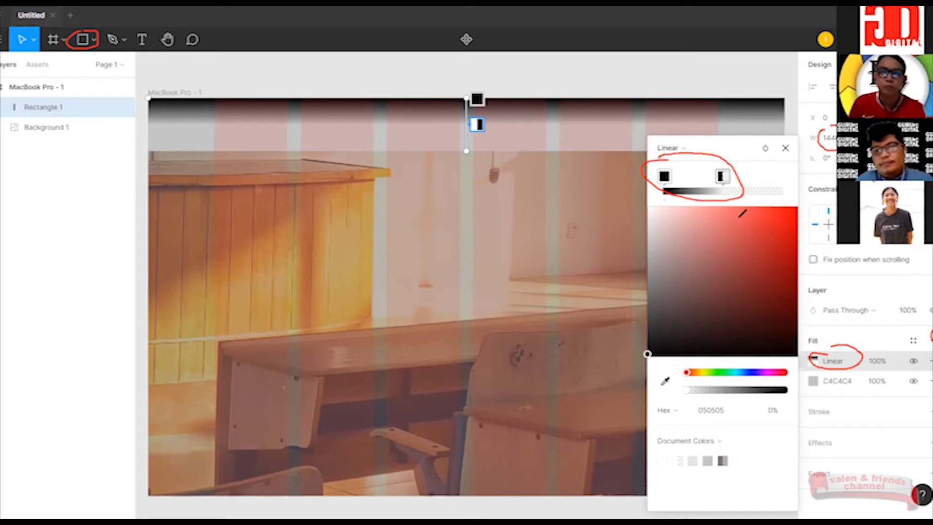
left_click_drag(647, 354, 639, 362)
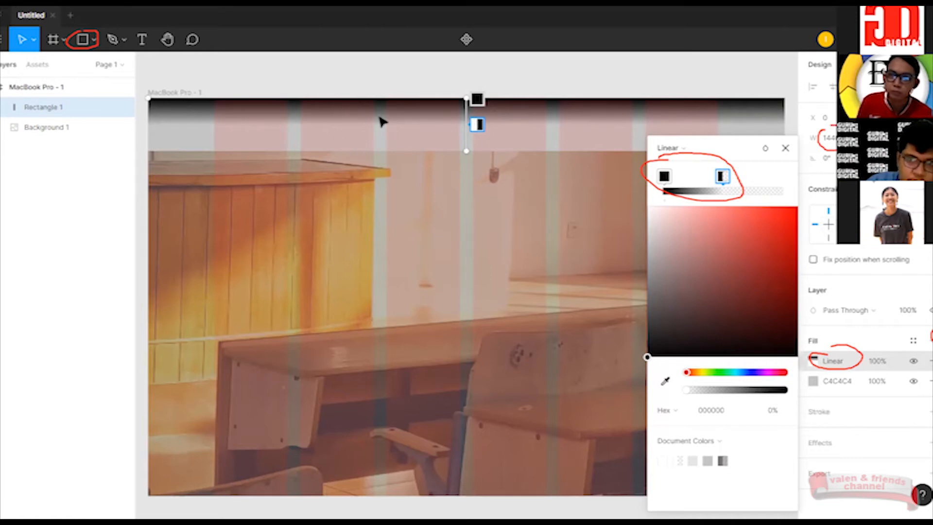
left_click(786, 150)
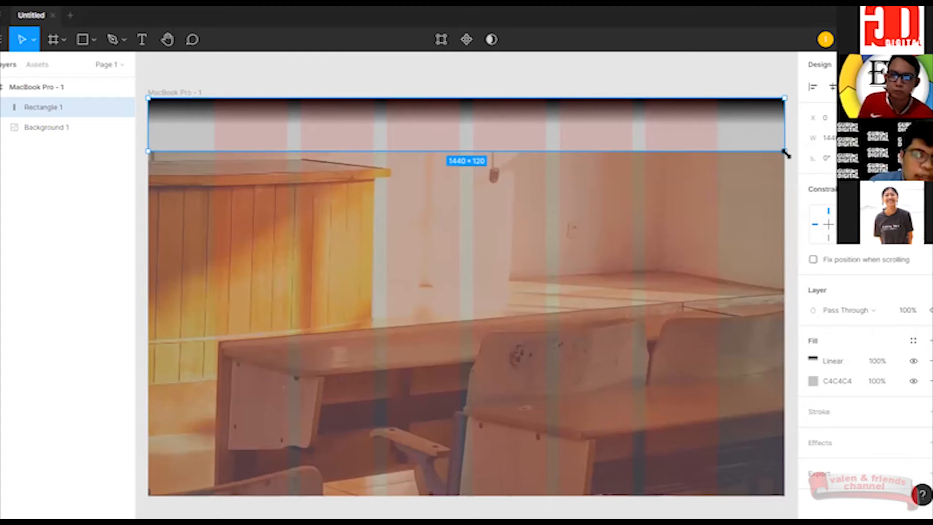
Place the image "Logo Pengajar Belajar" in the upper-left area of the MacBook Pro frame.
left_click(95, 42)
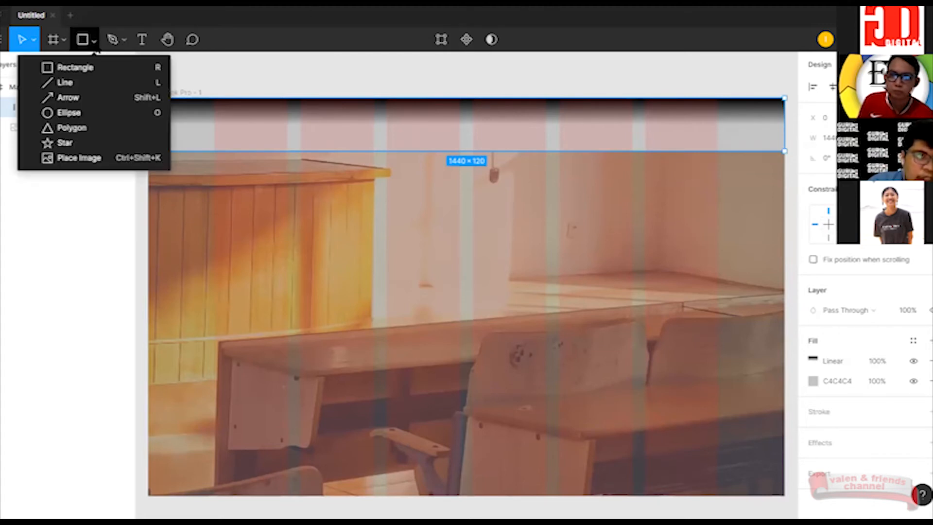
mouse_move(90, 29)
left_mouse_down()
mouse_move(70, 39)
mouse_move(105, 32)
mouse_move(90, 29)
left_mouse_up()
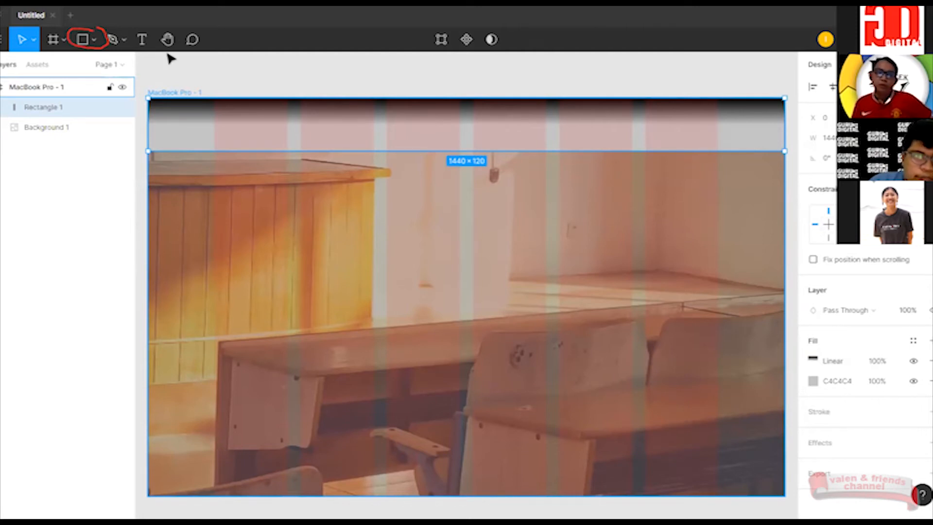
left_click(94, 39)
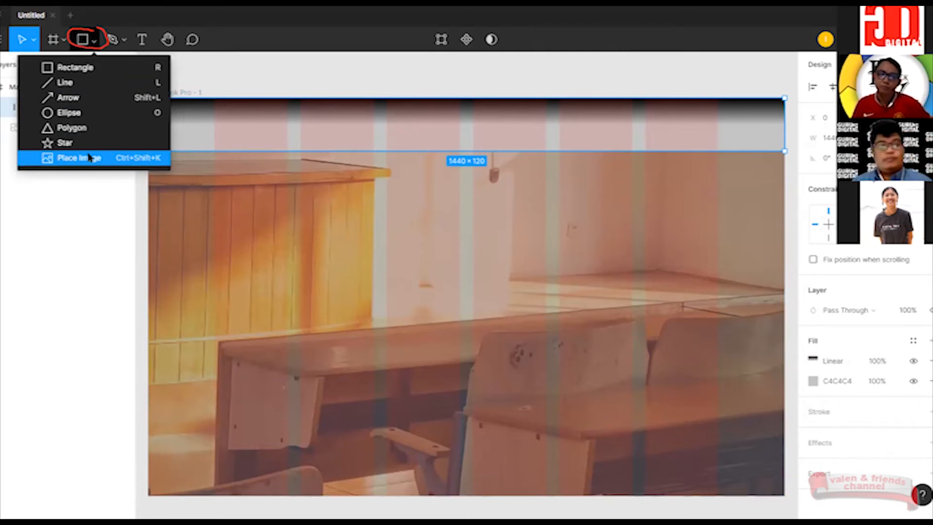
left_click(89, 156)
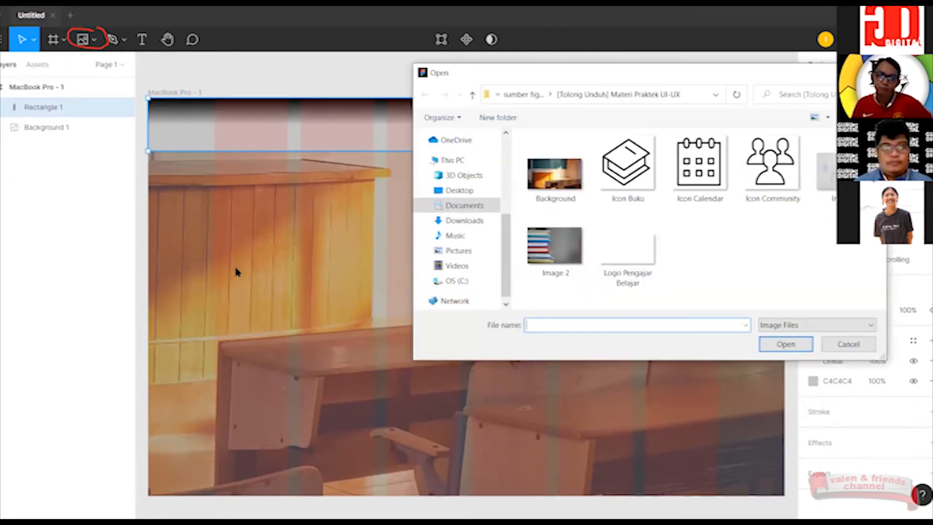
left_click(620, 256)
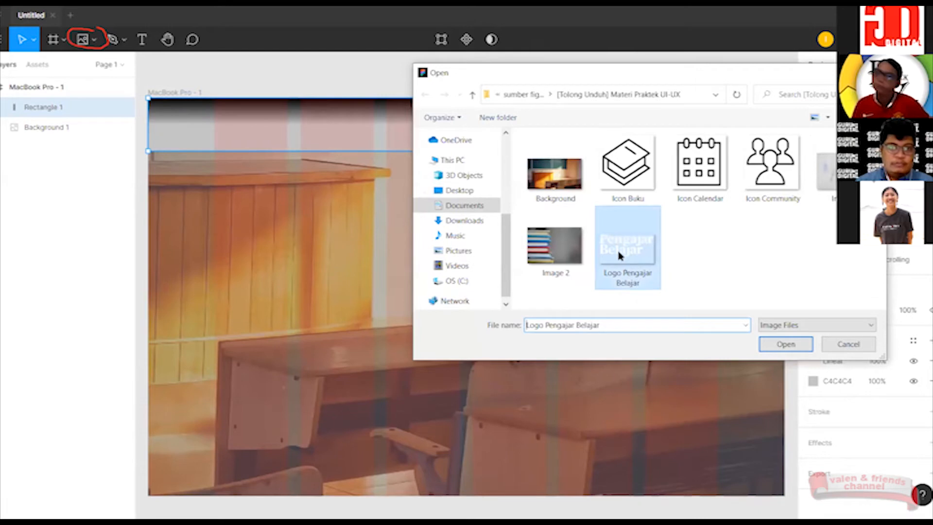
left_click_drag(619, 256, 242, 163)
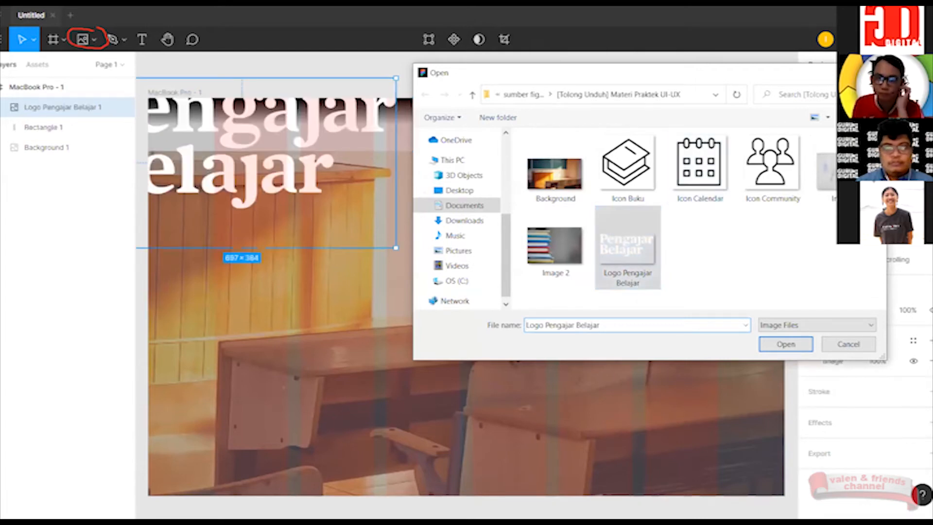
Scale the logo down to about 158 × 90 and place it in the header bar over the first grid column.
left_click_drag(302, 202, 467, 255)
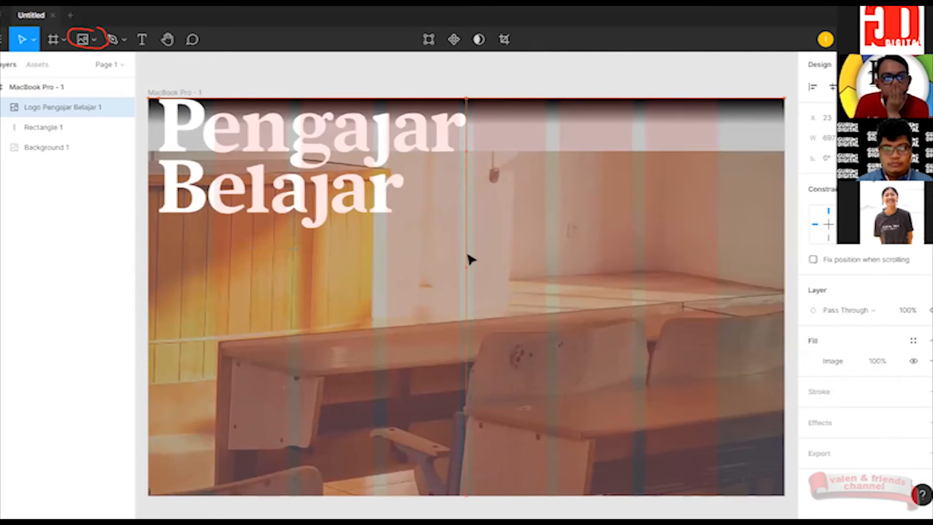
left_click_drag(624, 160, 477, 234)
left_click_drag(477, 331, 276, 145)
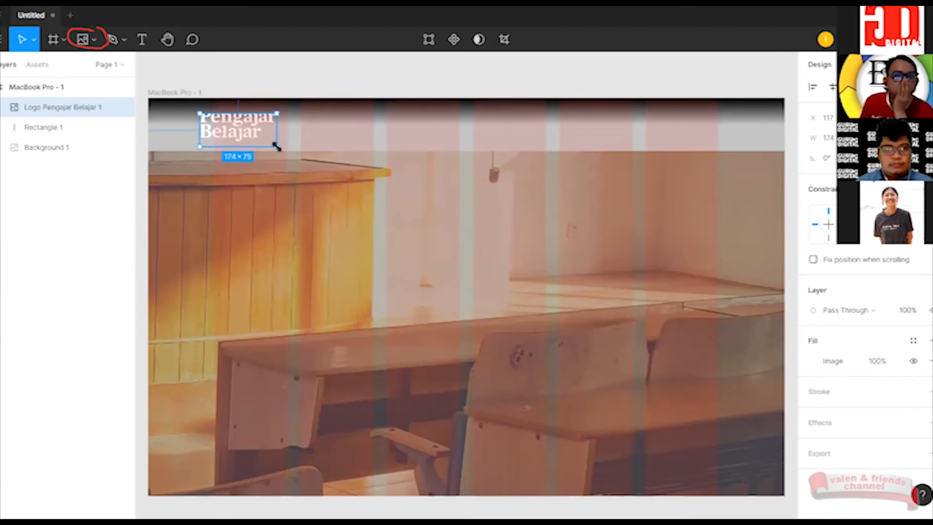
left_click_drag(200, 146, 243, 107)
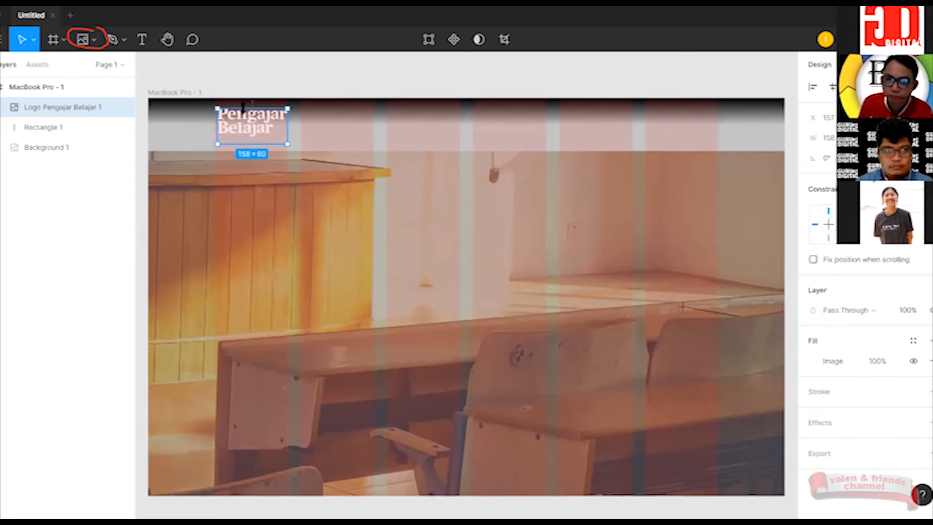
left_click_drag(257, 128, 254, 133)
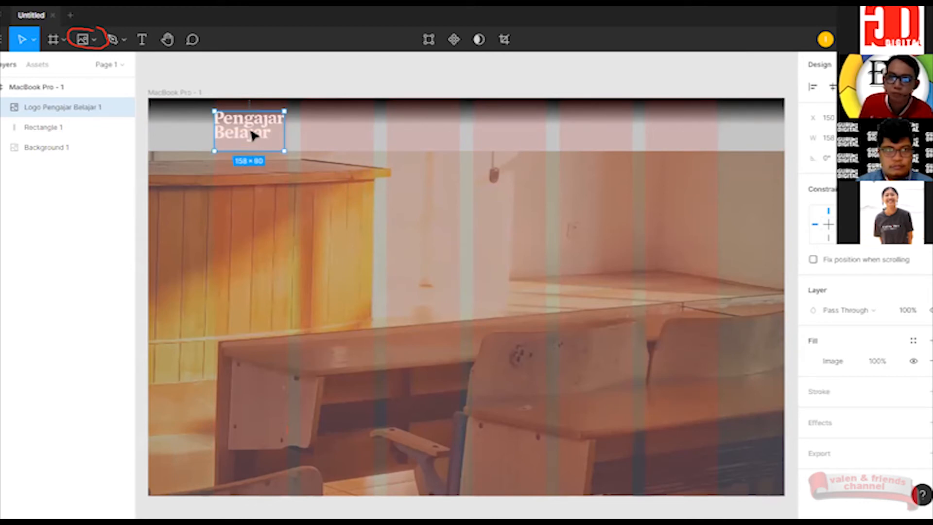
left_click_drag(255, 132, 255, 132)
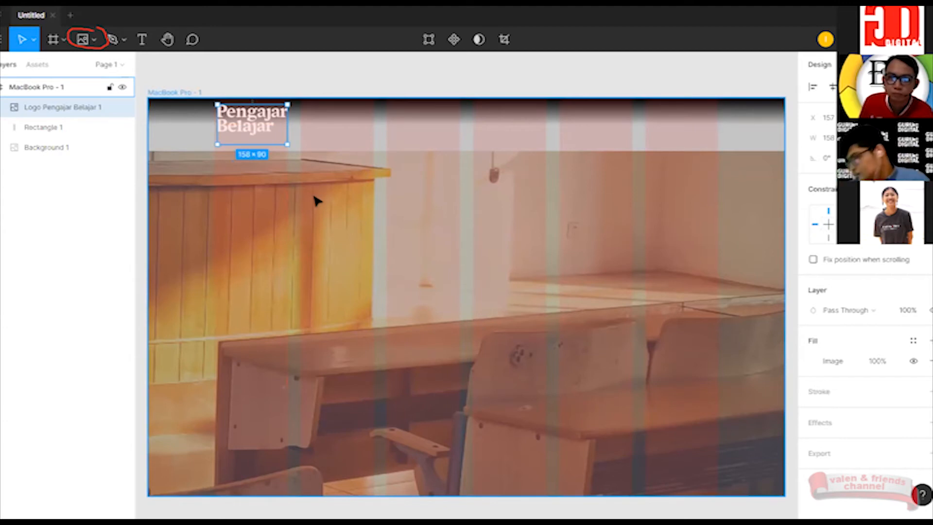
left_click(310, 243)
Set the logo's width to 160 and align it with the first grid column's left edge at X 150.
left_click(101, 87)
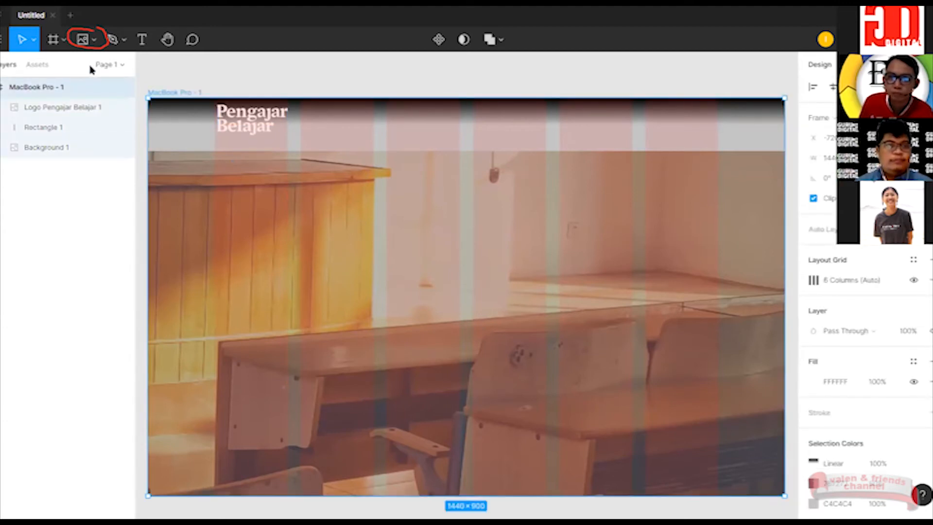
left_click(94, 39)
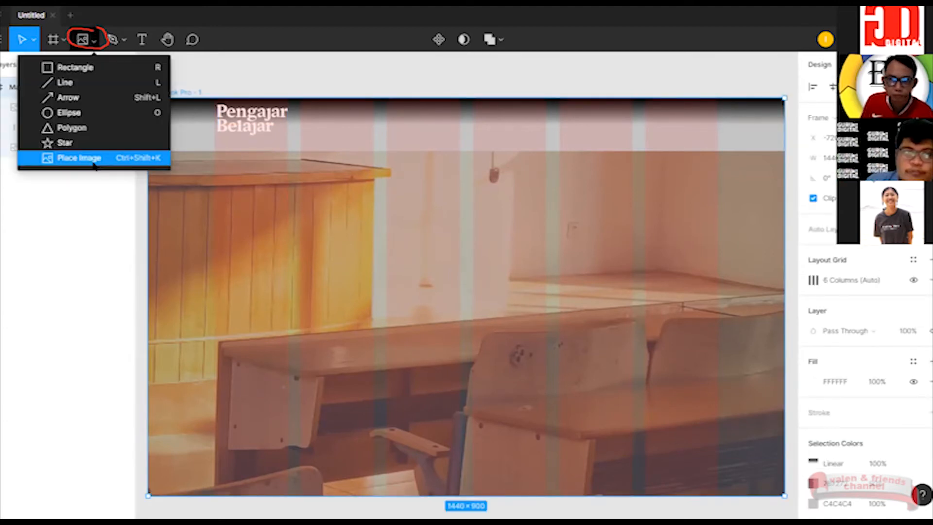
left_click(234, 130)
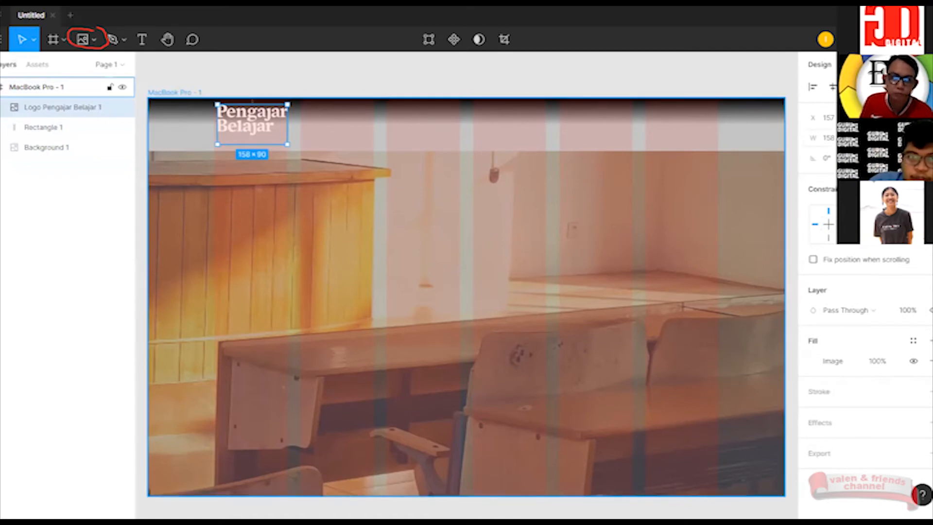
left_click(829, 137)
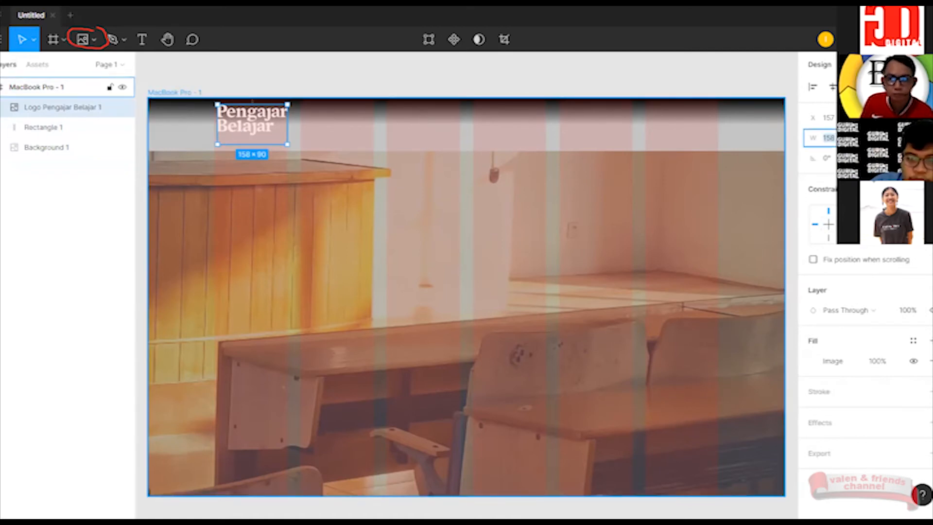
key("BackSpace")
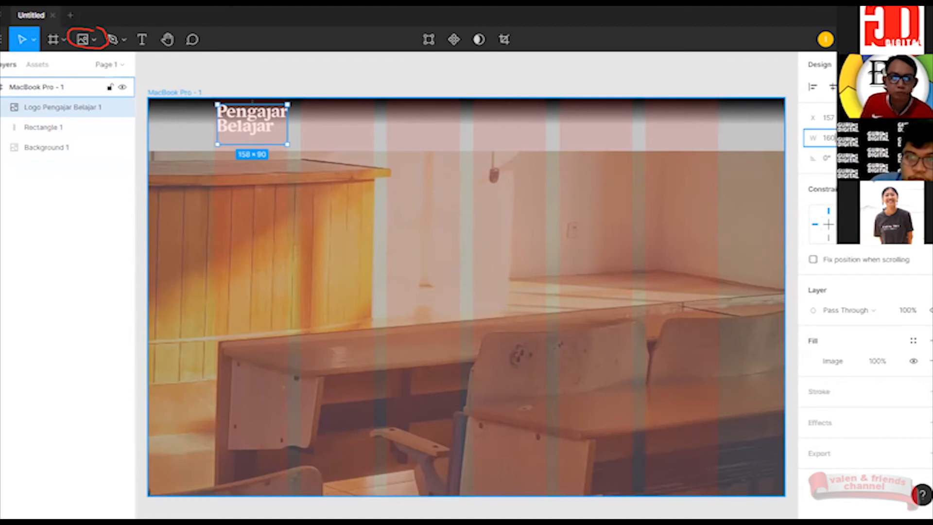
left_click(658, 235)
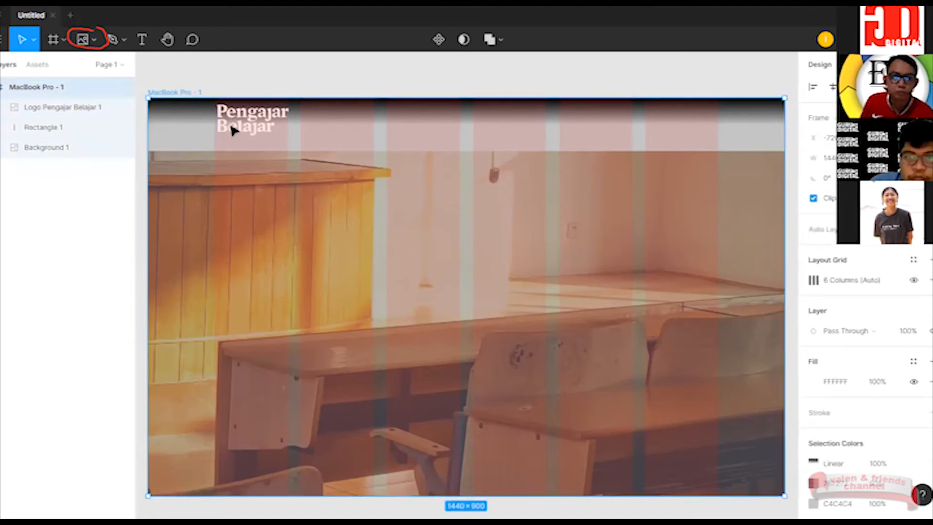
left_click(233, 127)
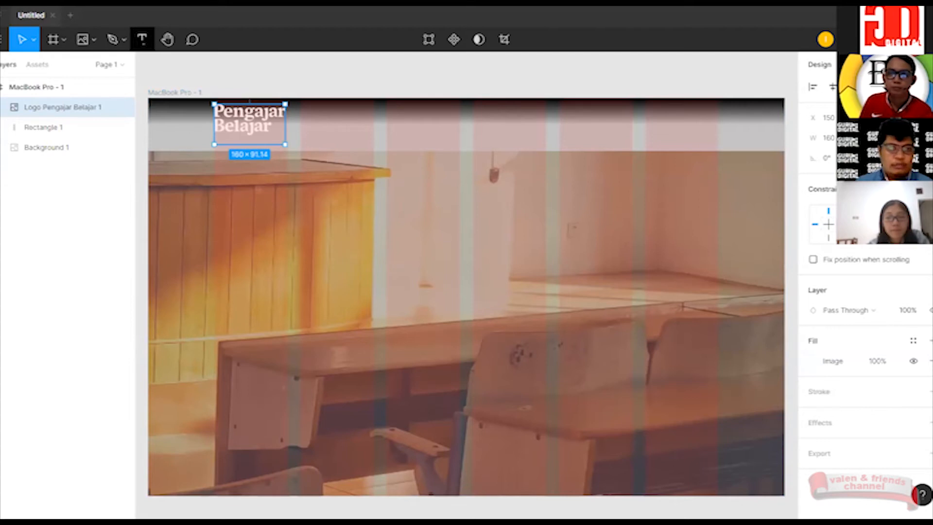
Add the text "Tentang Kami" below the header bar, near the middle of the frame.
left_click(142, 40)
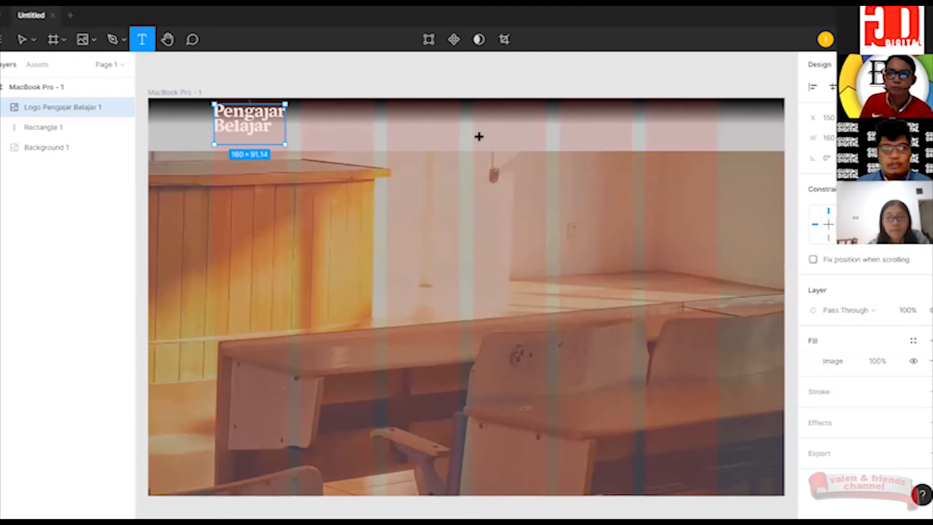
left_click(434, 226)
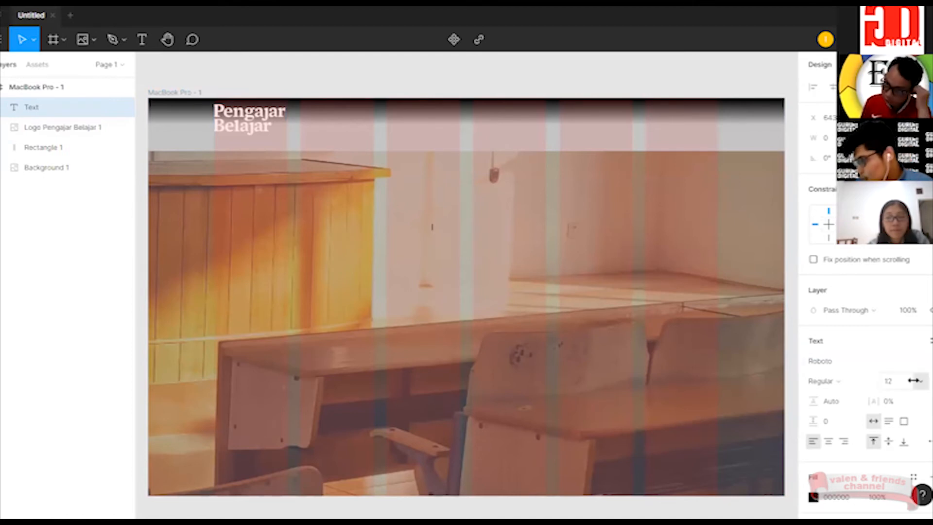
type("Tentang kam")
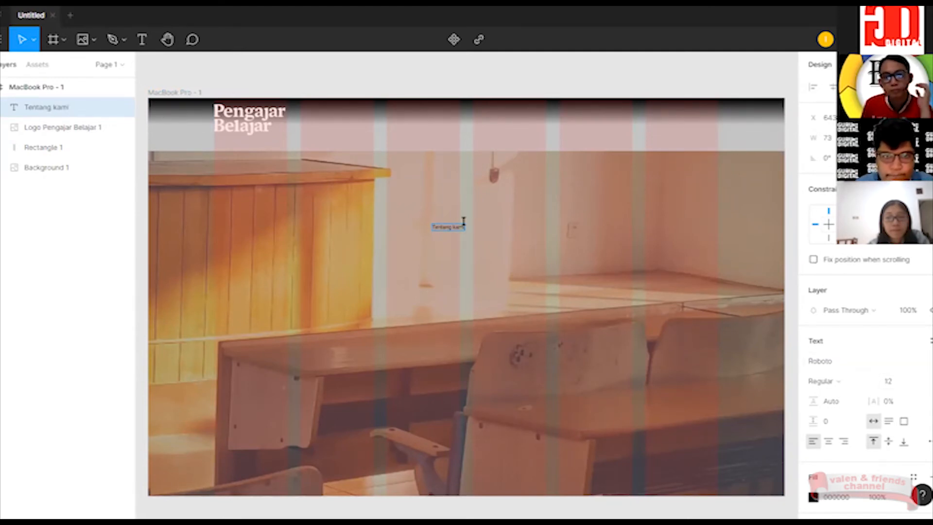
type("i")
key("BackSpace")
key("BackSpace")
key("BackSpace")
key("BackSpace")
type("Kami")
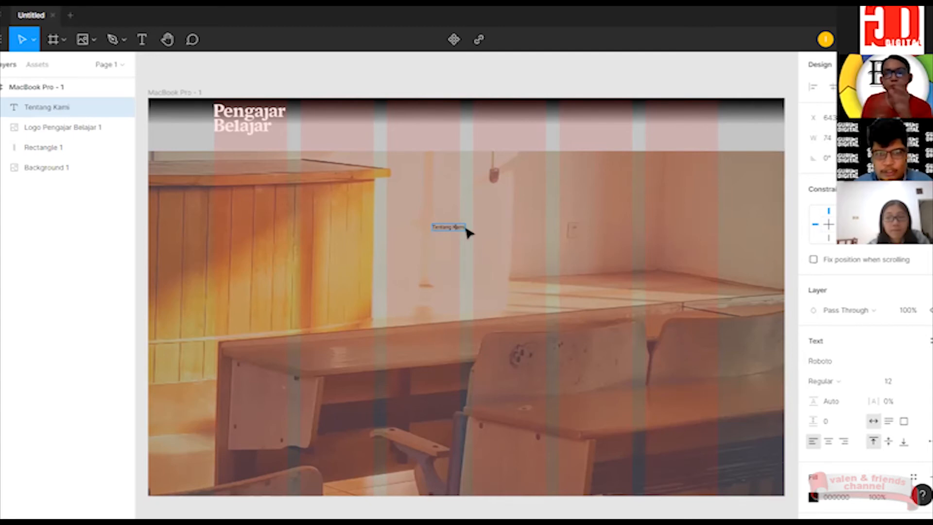
key("Escape")
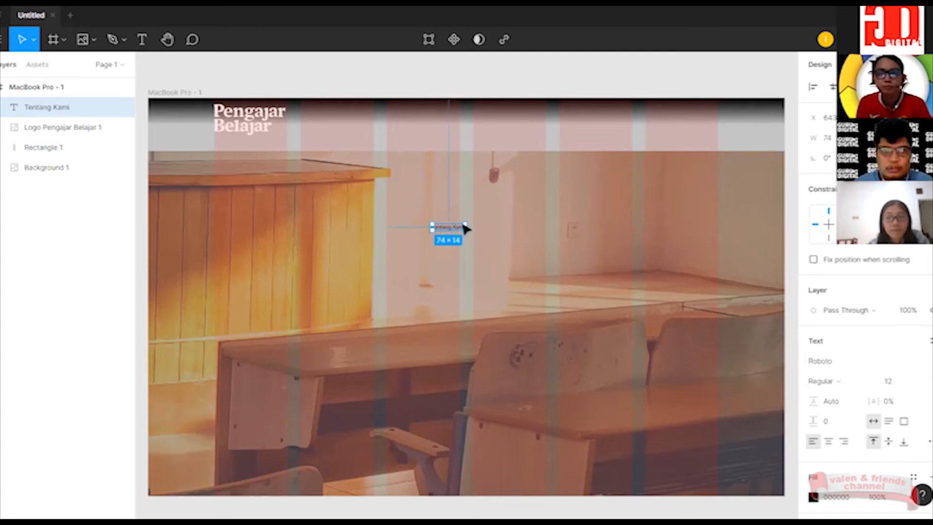
Set the "Tentang Kami" text to size 18 and move it up into the header bar over the fourth grid column.
double_click(462, 227)
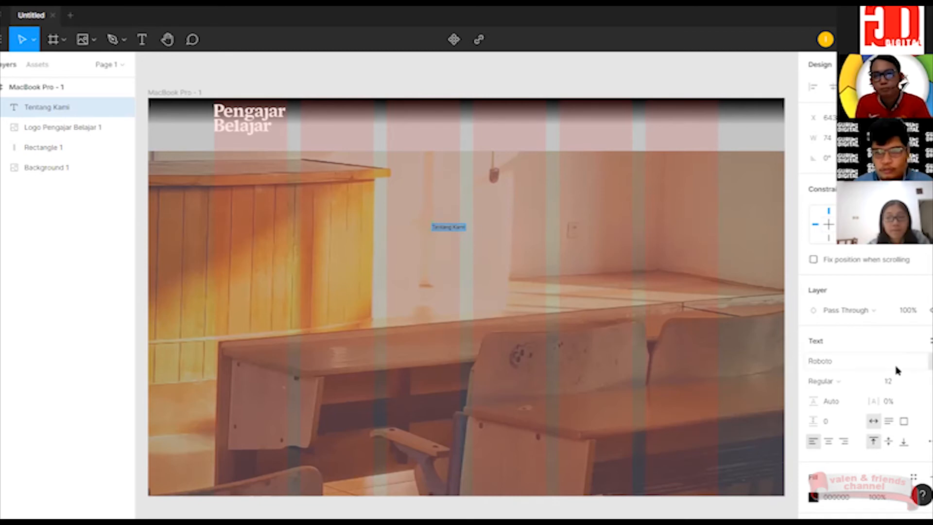
left_click(922, 383)
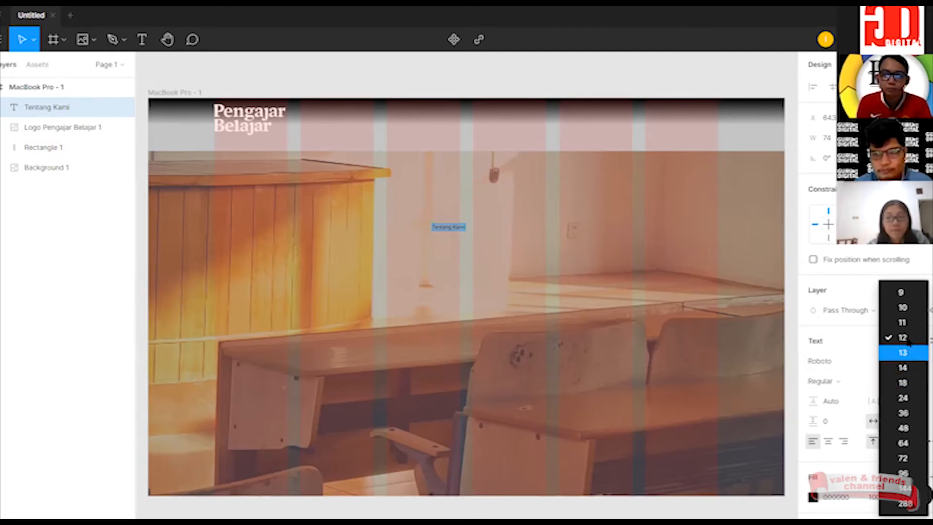
left_click(918, 383)
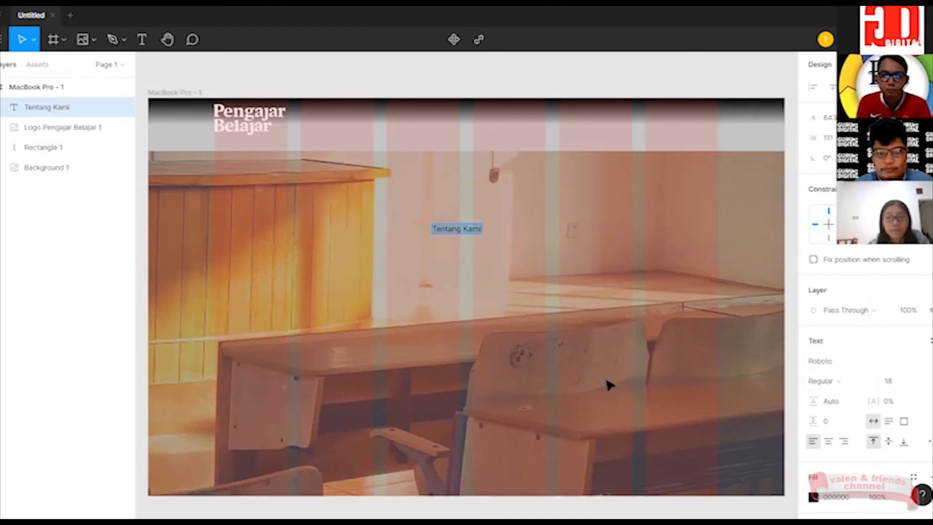
key("Escape")
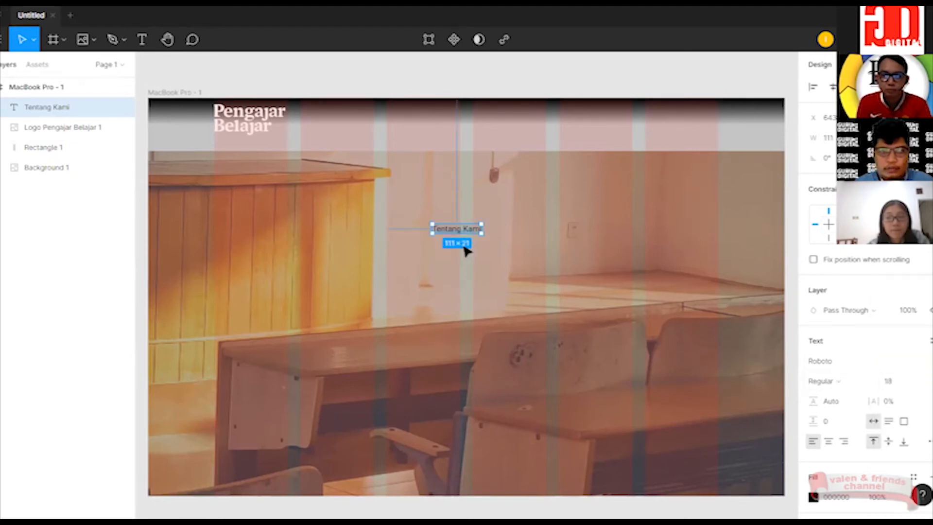
left_click_drag(519, 180, 520, 127)
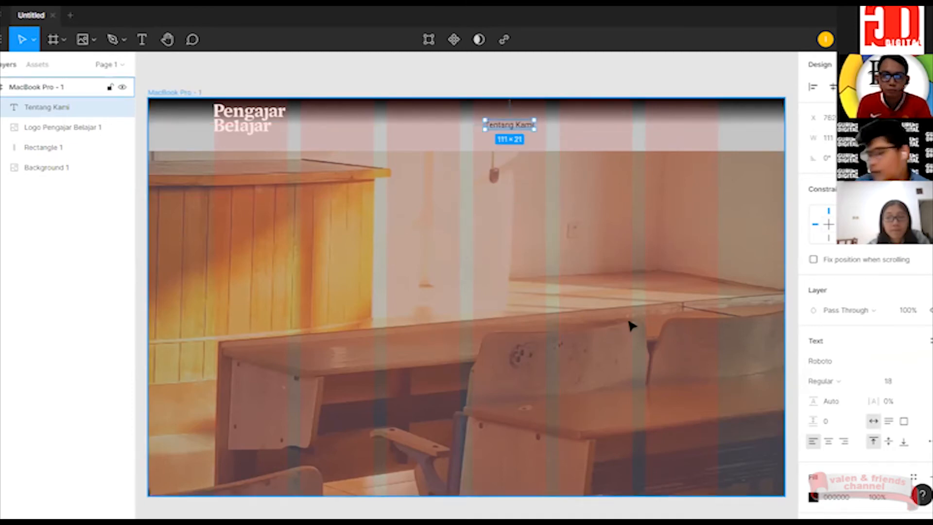
Set the "Tentang Kami" text to size 24 and shift it slightly left within the fourth grid column.
double_click(523, 128)
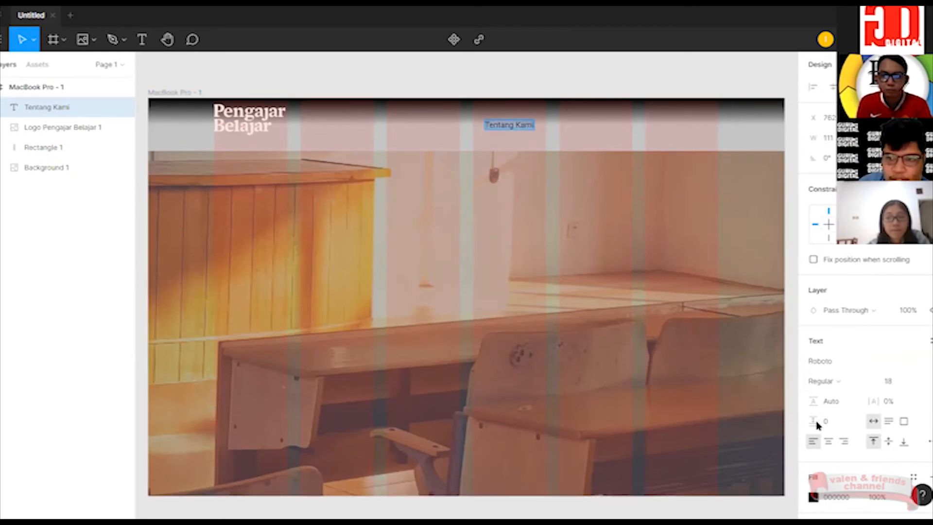
left_click(928, 381)
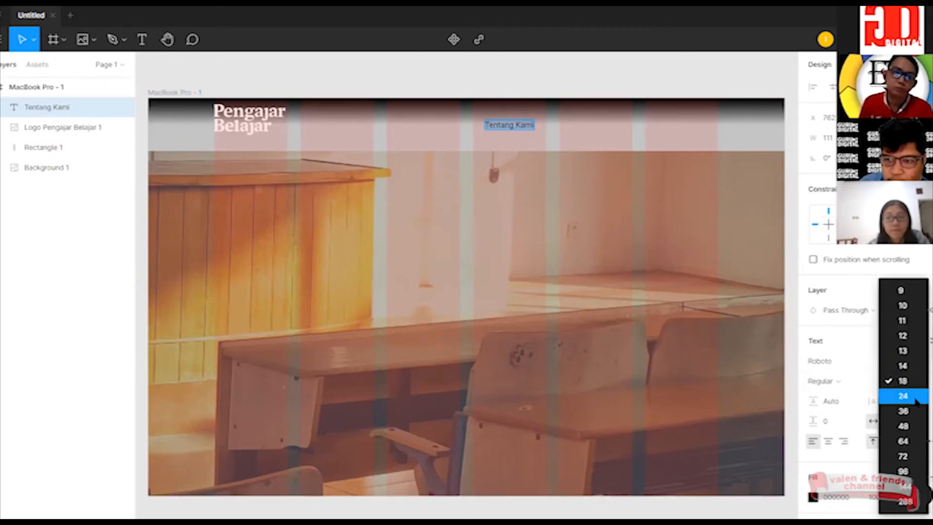
left_click(914, 396)
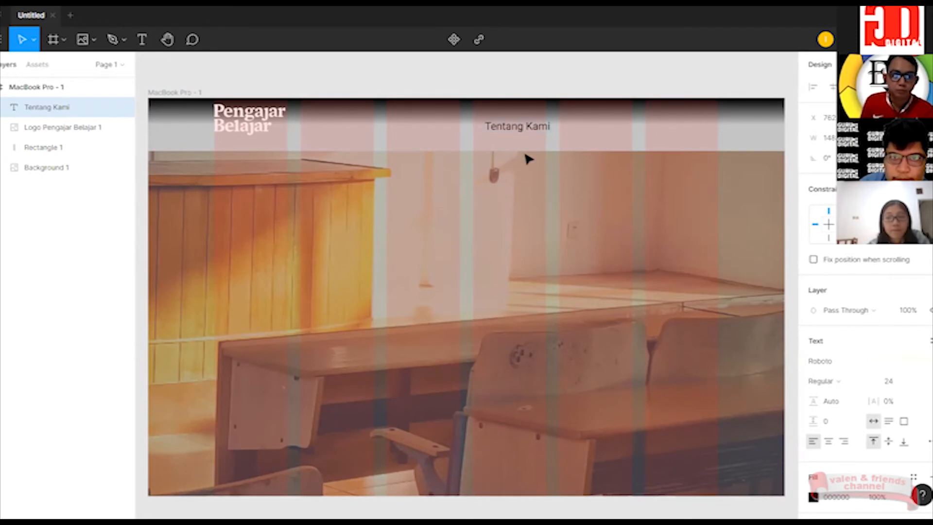
key("Escape")
left_click_drag(527, 129, 521, 130)
left_click(521, 128)
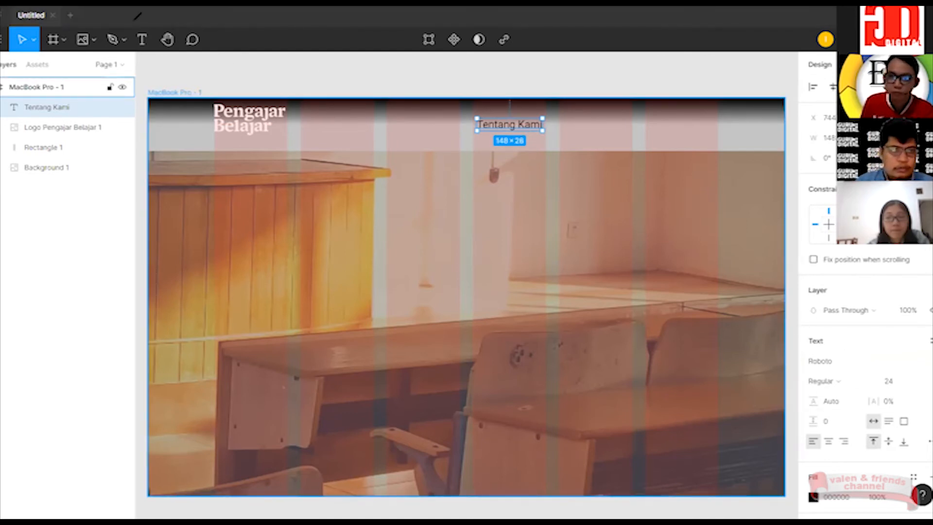
mouse_move(145, 26)
left_mouse_down()
mouse_move(149, 47)
mouse_move(148, 25)
left_mouse_up()
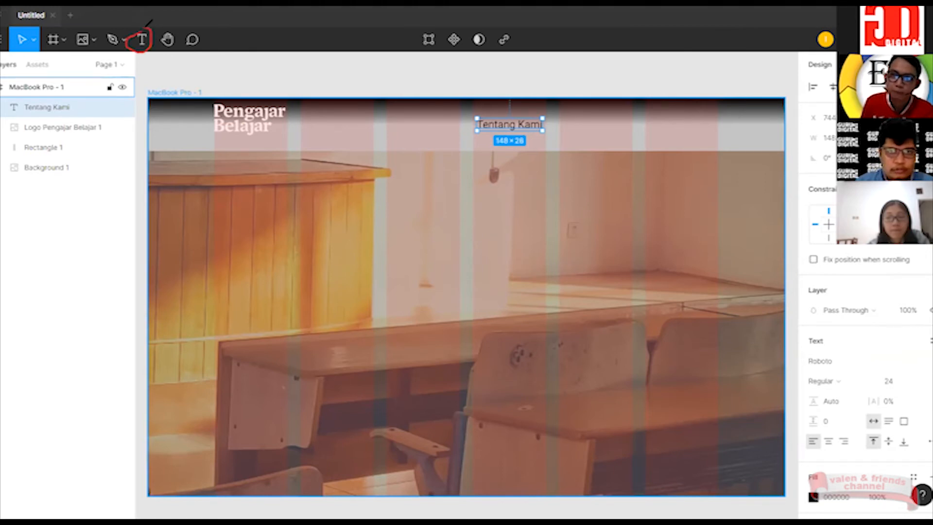
mouse_move(895, 376)
left_mouse_down()
mouse_move(881, 373)
mouse_move(889, 386)
mouse_move(896, 374)
left_mouse_up()
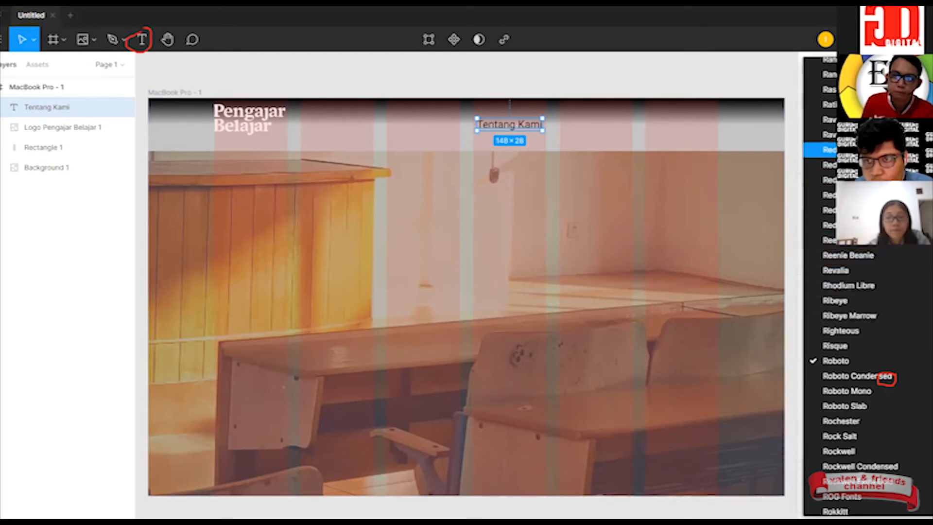
Try the fonts Revalia and Ravie on the "Tentang Kami" text.
left_click(864, 270)
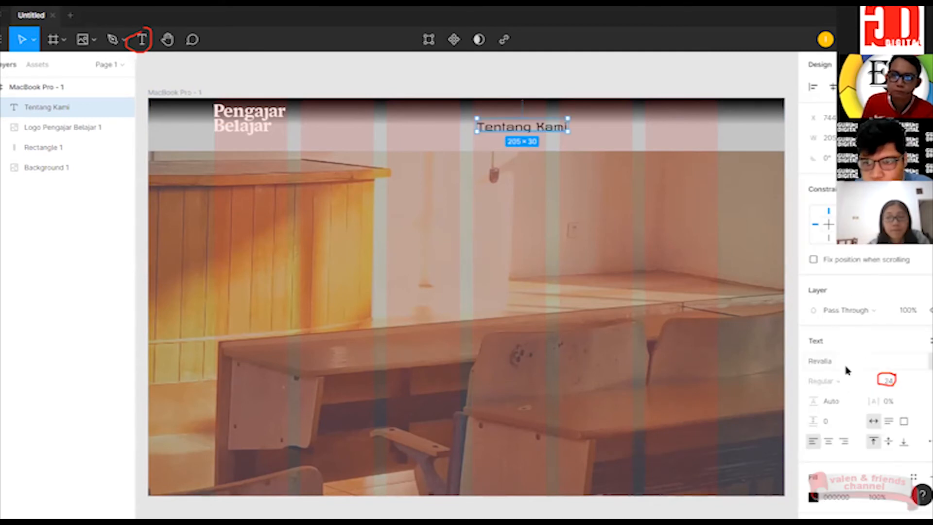
left_click(927, 364)
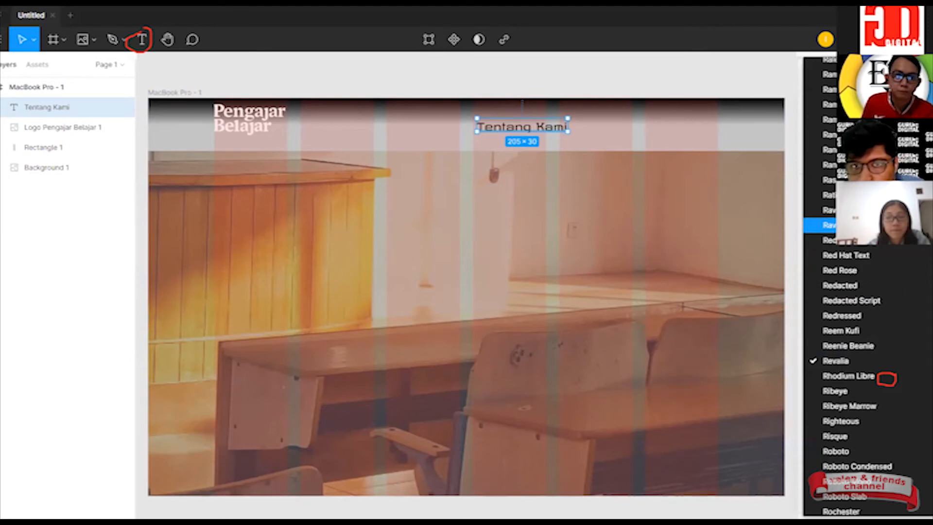
left_click(826, 225)
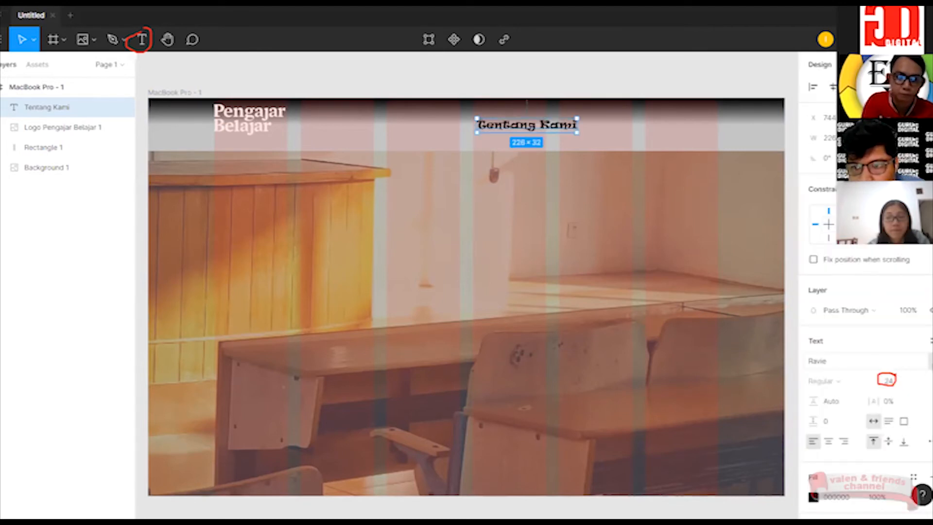
Set the font of the "Tentang Kami" text to Rambla.
left_click(826, 360)
left_click(826, 179)
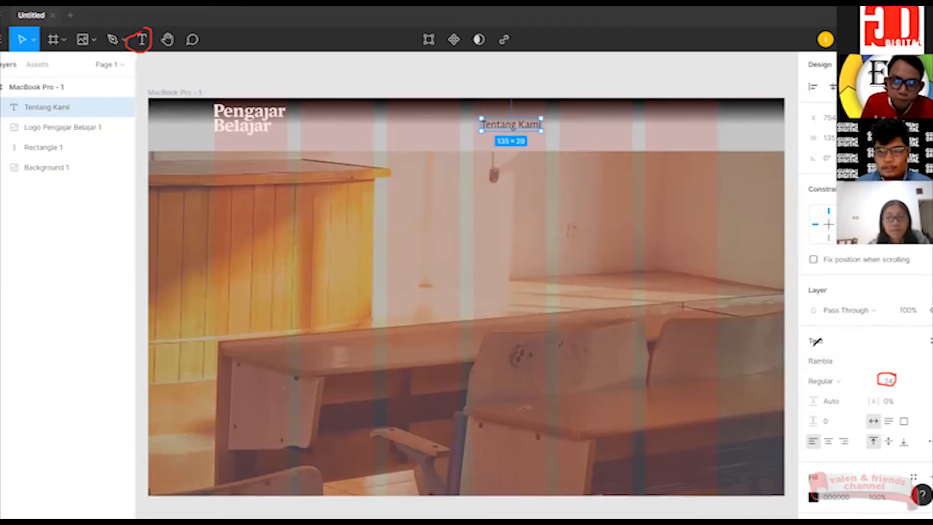
left_click_drag(817, 343, 836, 352)
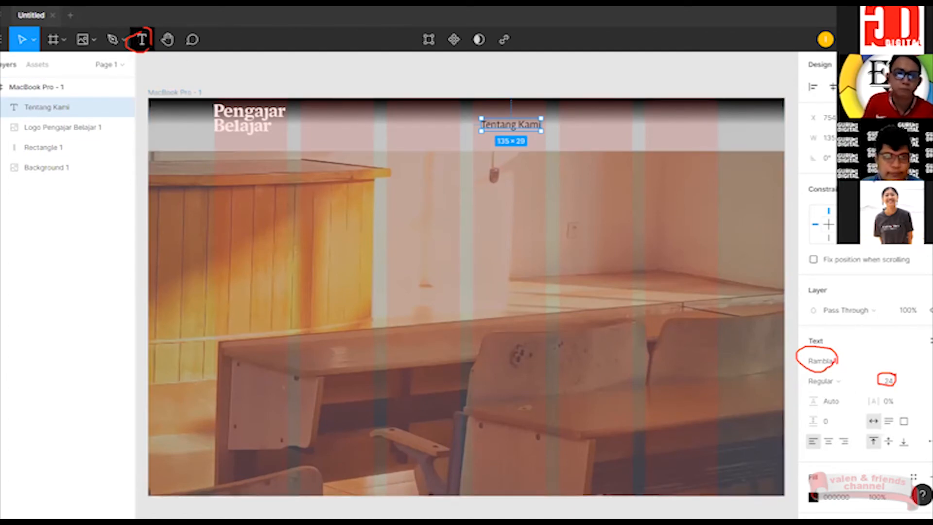
Add the text "Program Kami" below the header bar, over the wooden panel in the background image.
left_click(142, 40)
left_click(265, 230)
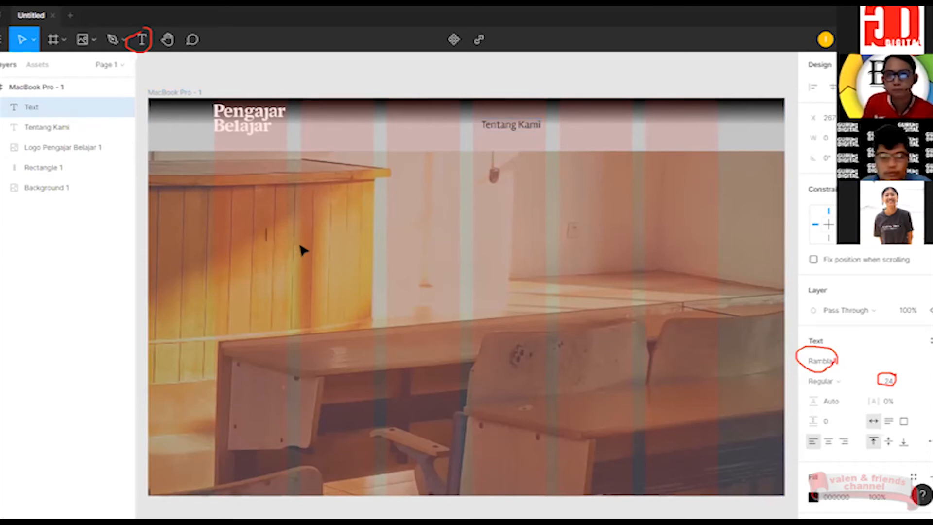
type("Pro")
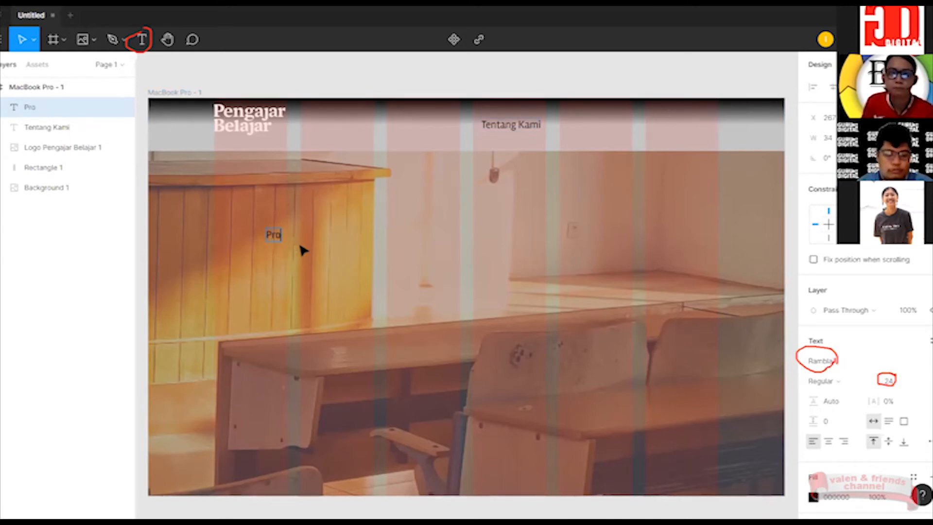
type("gram Kmai")
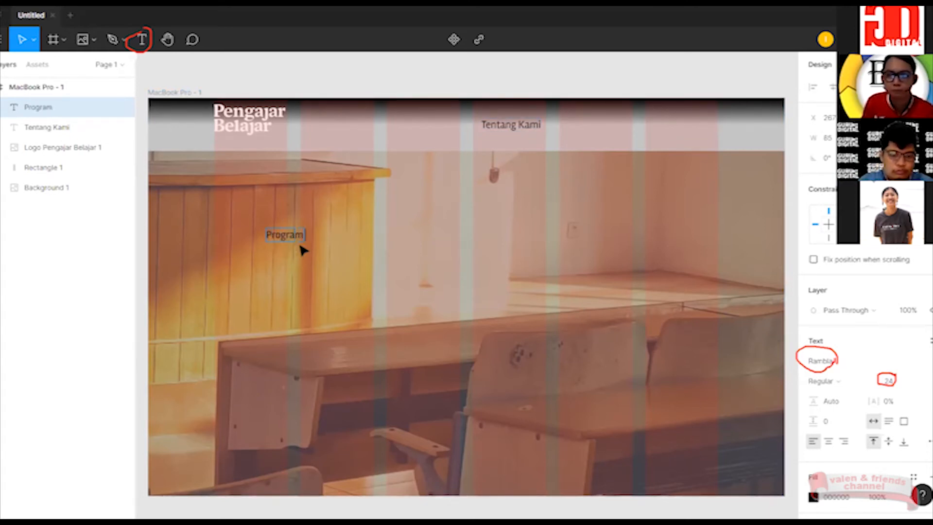
key("BackSpace")
key("BackSpace")
key("BackSpace")
type("ami")
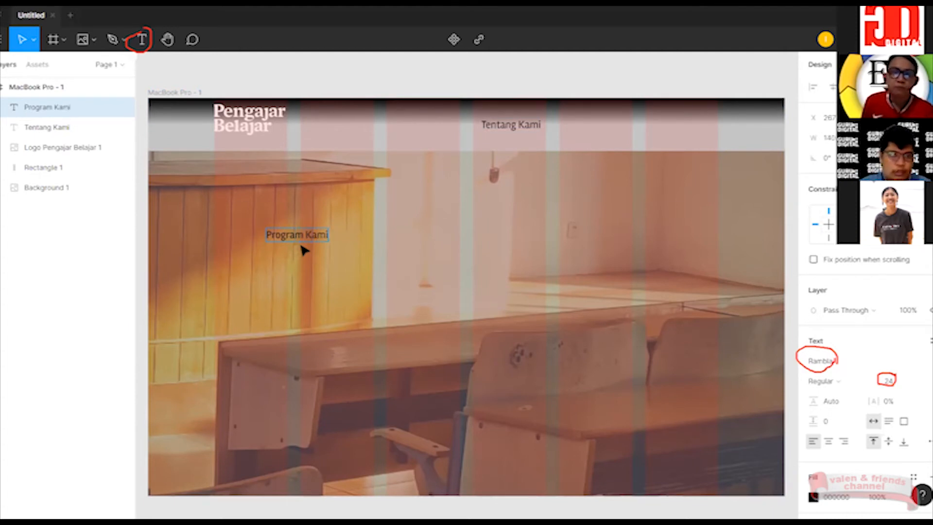
key("Escape")
Align "Program Kami" in the header bar with the fifth grid column's left edge and "Tentang Kami" with the fourth's at X 735.
left_click_drag(298, 238, 590, 127)
left_click(510, 127)
double_click(513, 127)
key("Escape")
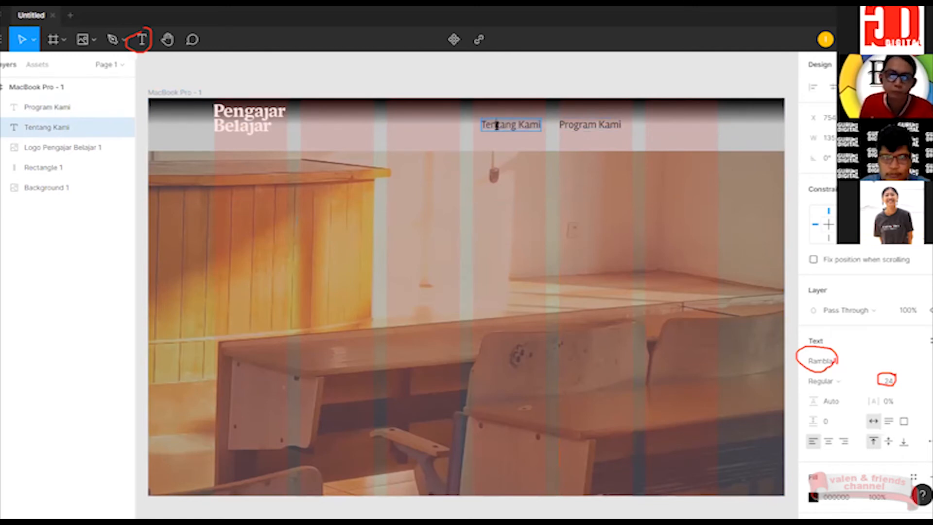
left_click_drag(502, 128, 495, 126)
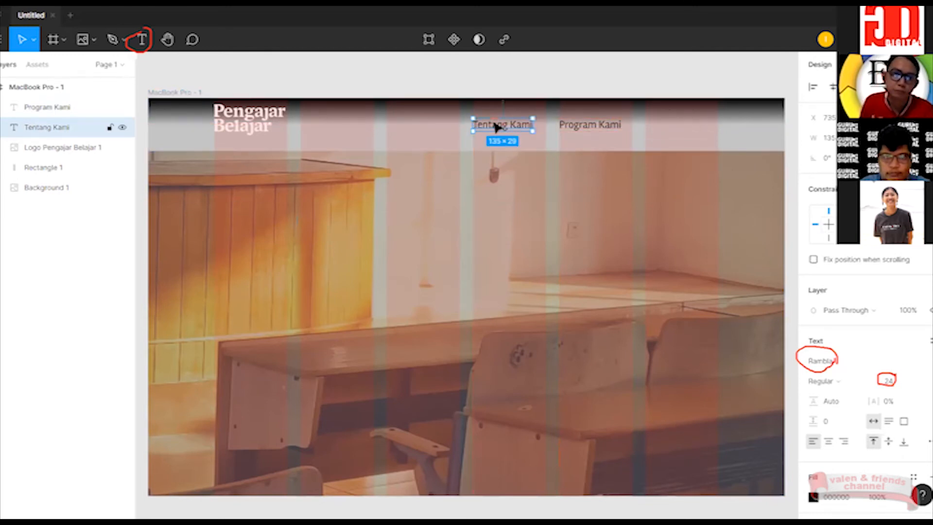
left_click(554, 141)
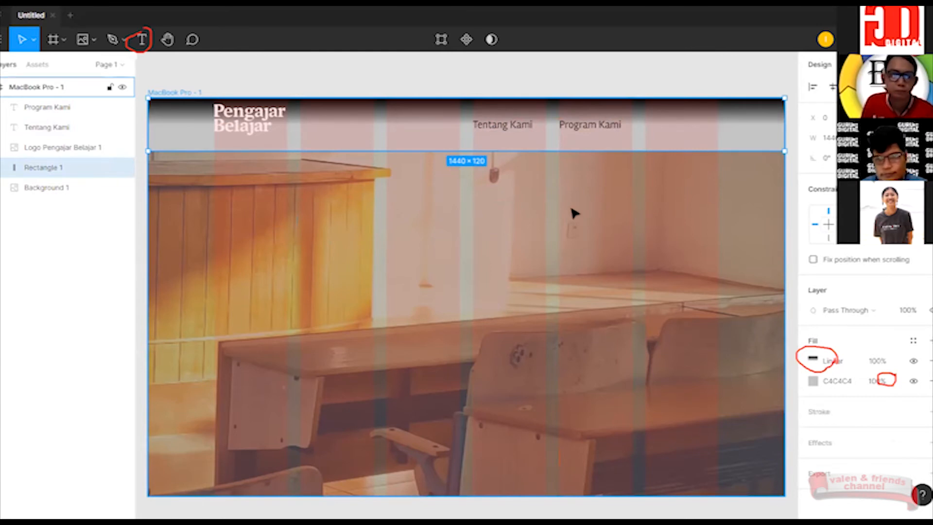
left_click(597, 127)
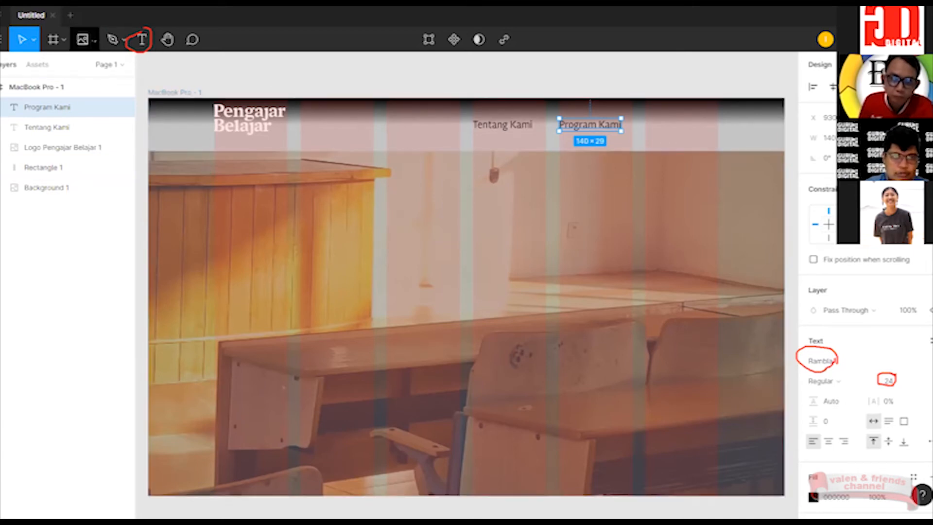
Draw a rectangle about 165 × 33 in the header bar, spanning the sixth grid column beside "Program Kami".
left_click(93, 40)
left_click(92, 67)
left_click(94, 40)
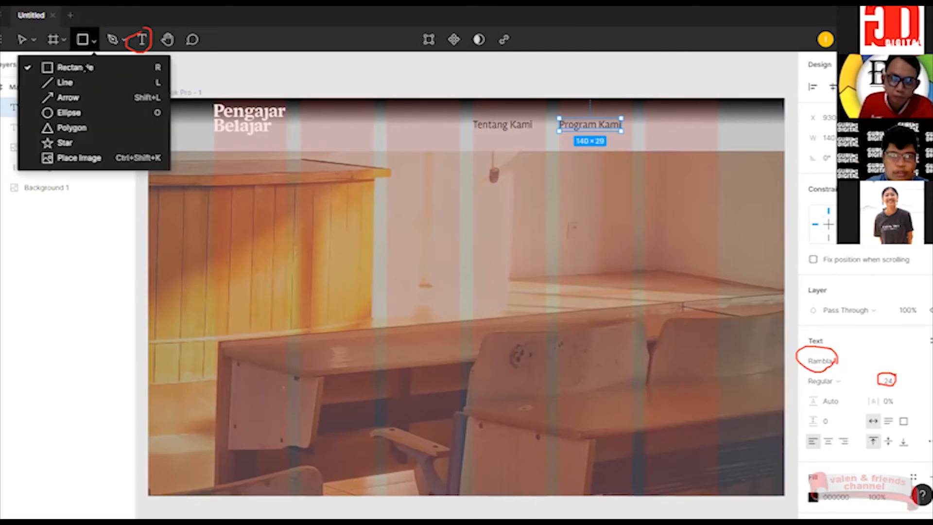
left_click(86, 68)
left_click(94, 40)
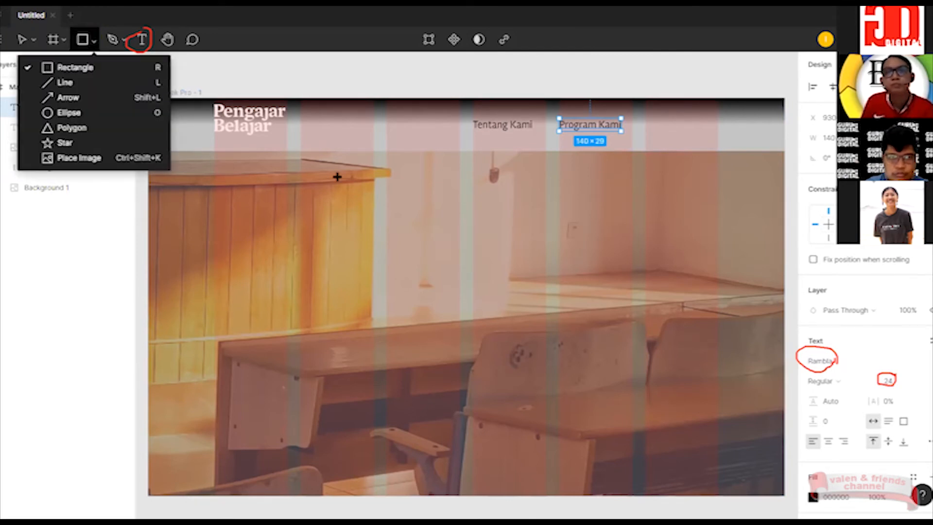
left_click(651, 124)
left_click_drag(646, 117, 719, 132)
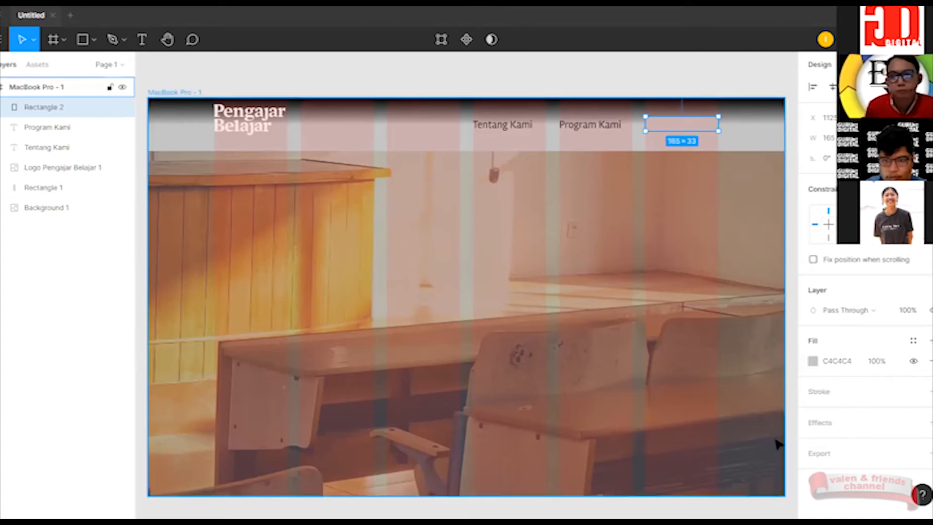
Fill the small header rectangle with the solid yellow EFF243.
mouse_move(818, 354)
left_mouse_down()
mouse_move(835, 351)
mouse_move(835, 360)
left_mouse_up()
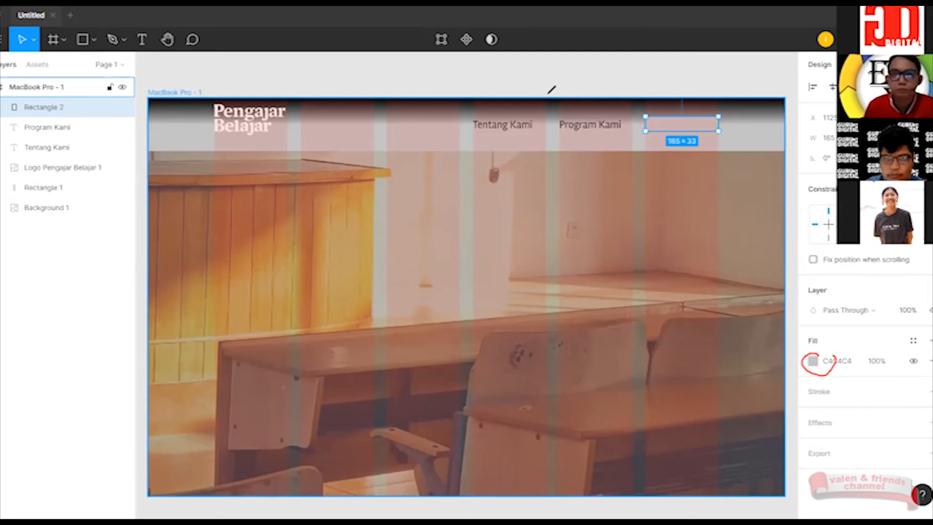
left_click(812, 361)
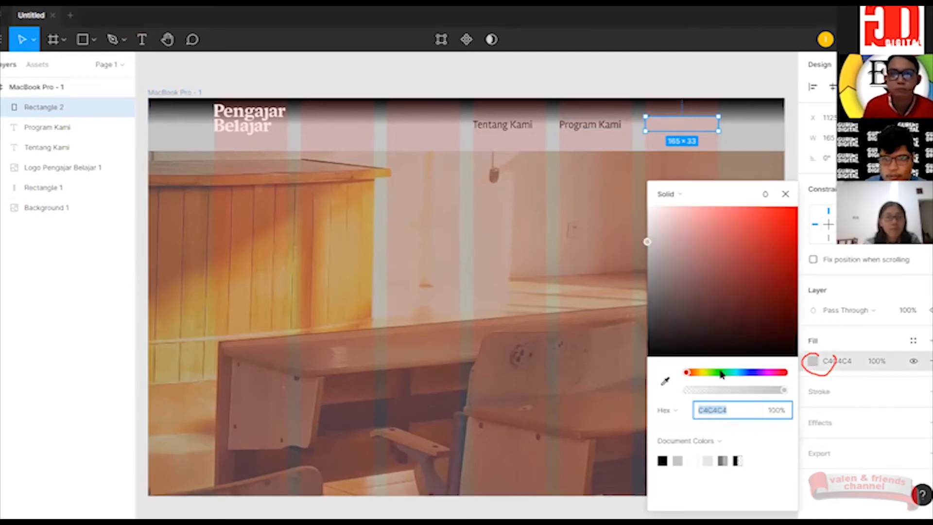
left_click(756, 216)
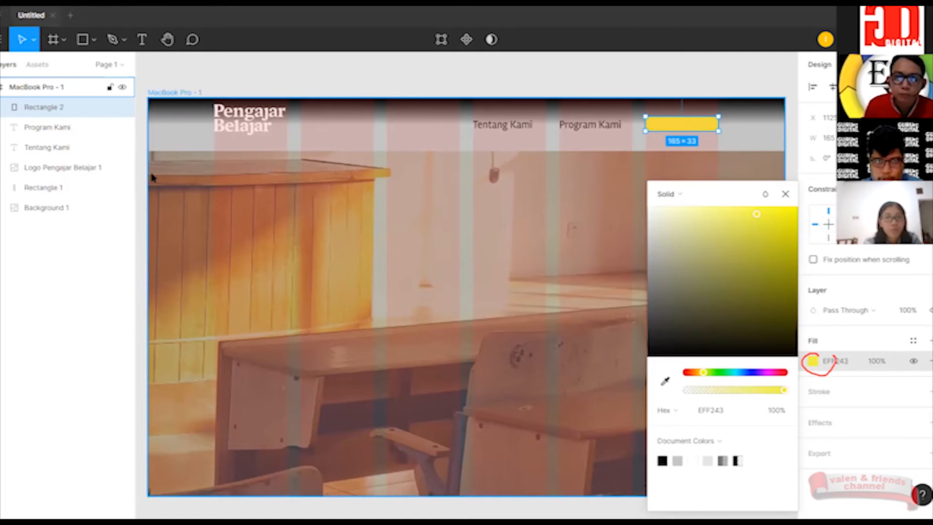
mouse_move(726, 400)
left_mouse_down()
mouse_move(700, 420)
mouse_move(731, 396)
left_mouse_up()
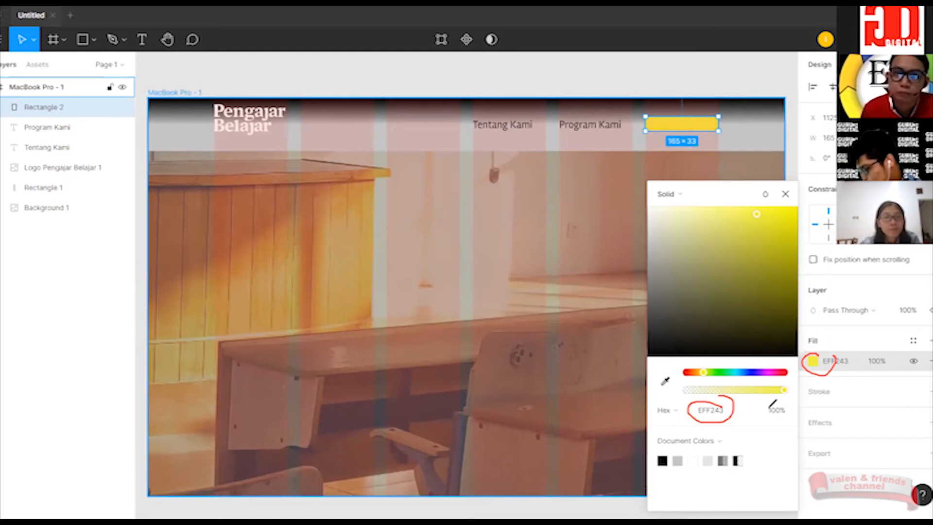
left_click(786, 195)
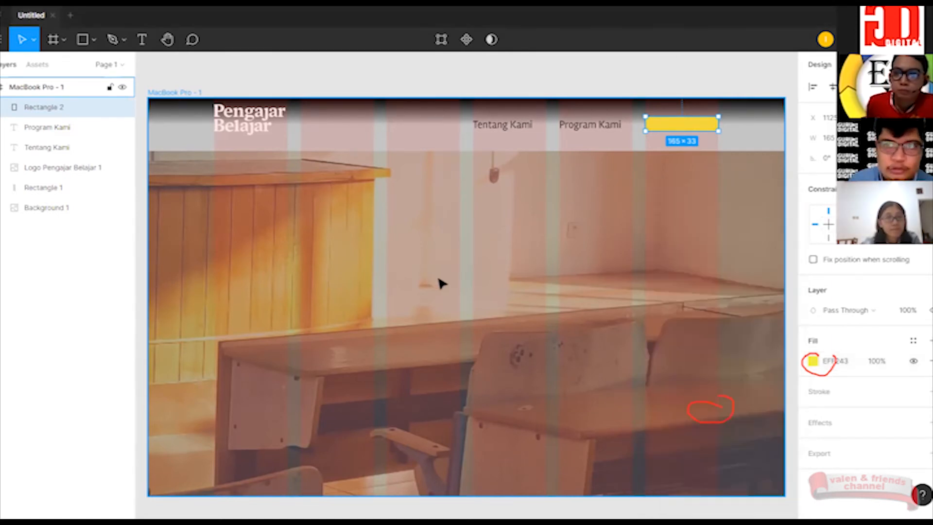
Add the text "Daftar Sekarang" over the background image, below the yellow header rectangle.
key("Escape")
left_click(142, 39)
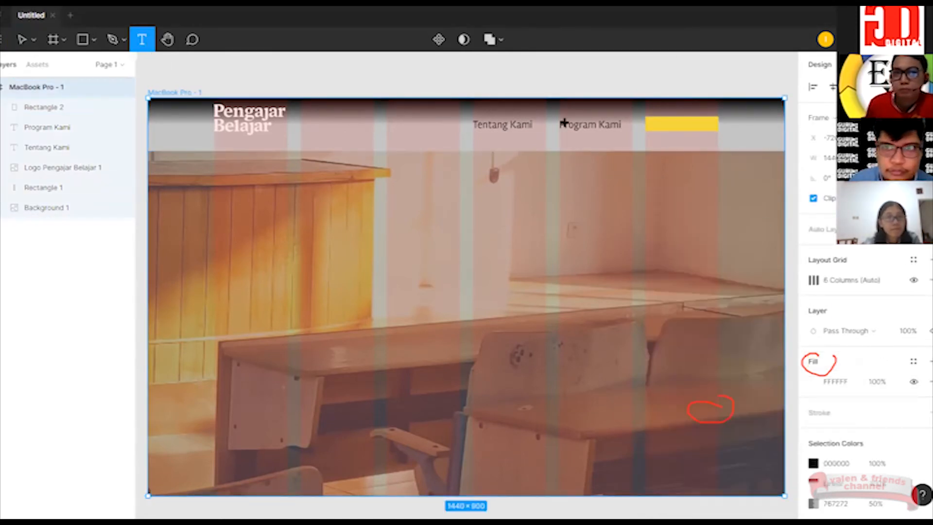
left_click(624, 227)
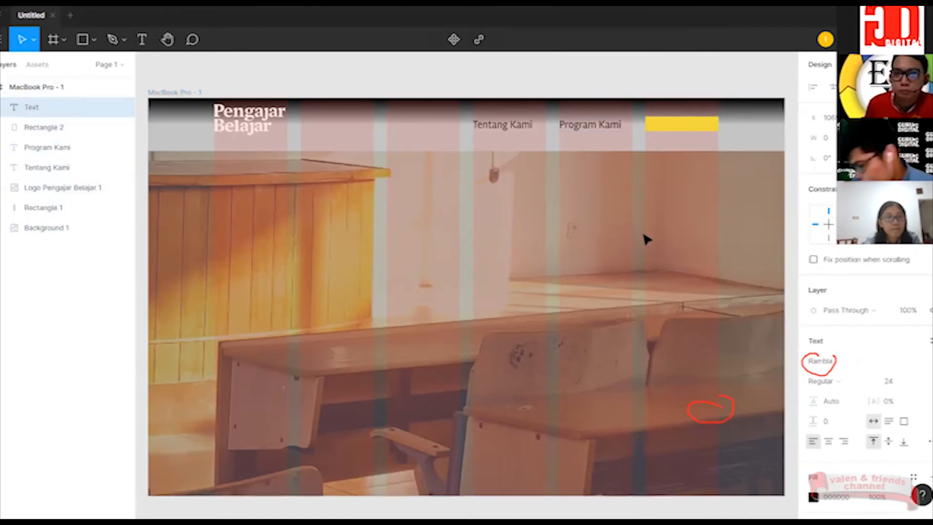
type("Dafta")
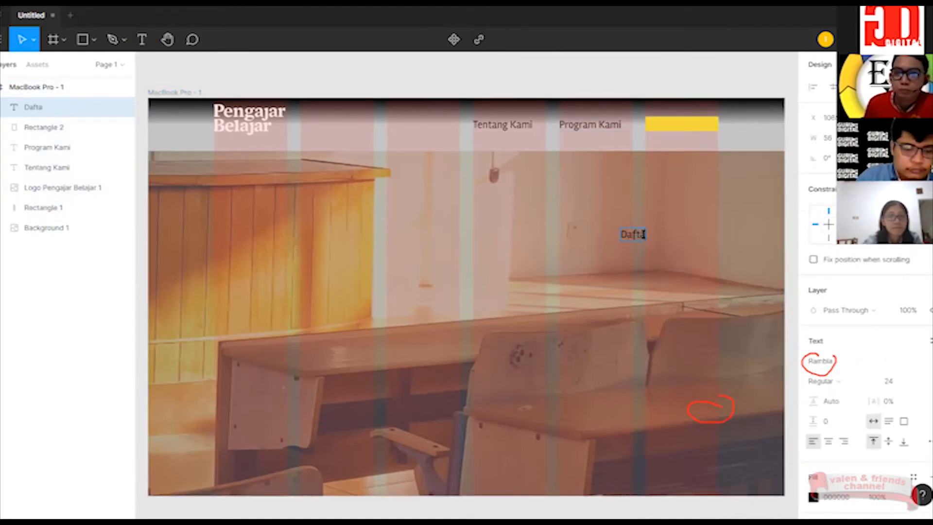
type("r Sekarang")
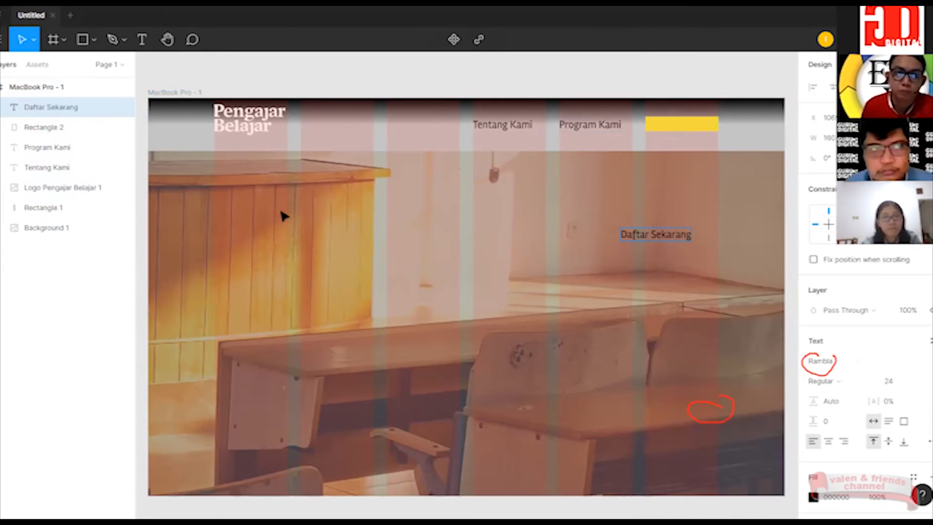
key("Escape")
Place the "Daftar Sekarang" text over the yellow rectangle in the header bar and nudge it to centre it there.
left_click_drag(652, 235, 674, 128)
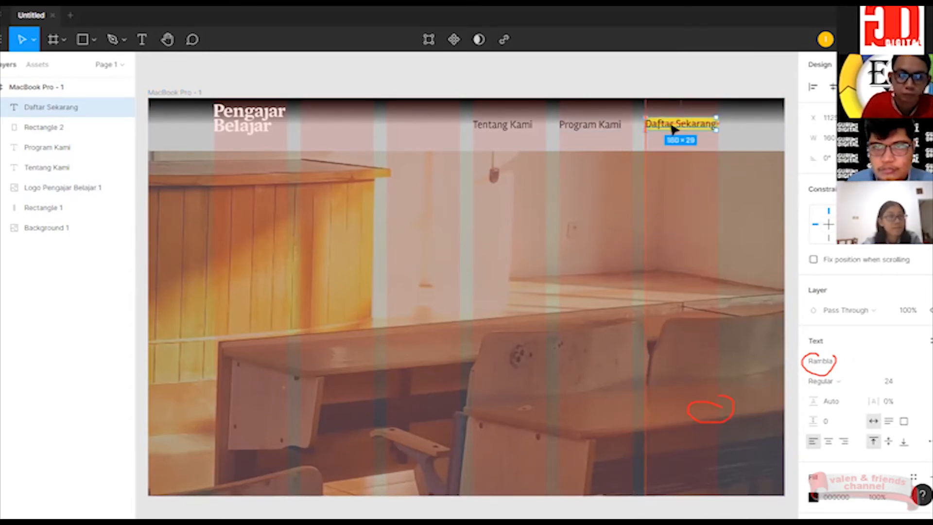
left_click(671, 206)
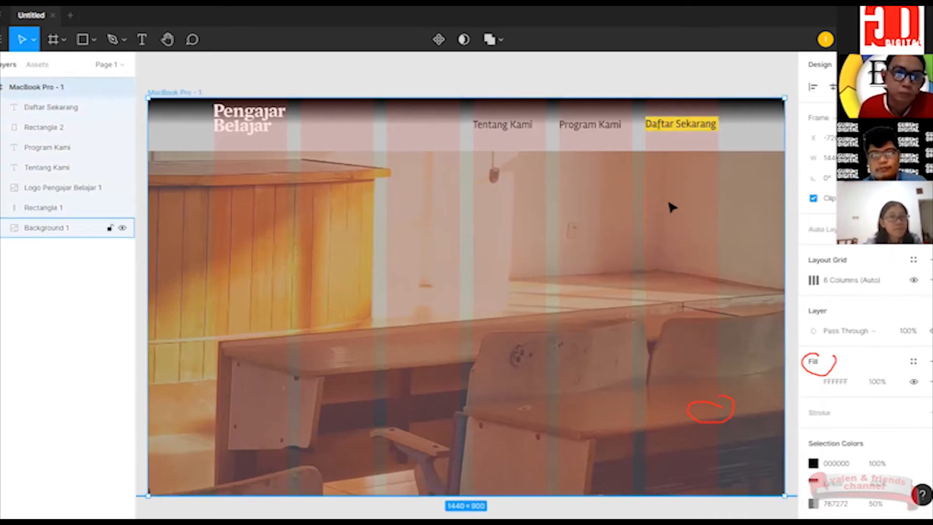
left_click_drag(669, 123, 678, 128)
left_click(673, 126)
key("Escape")
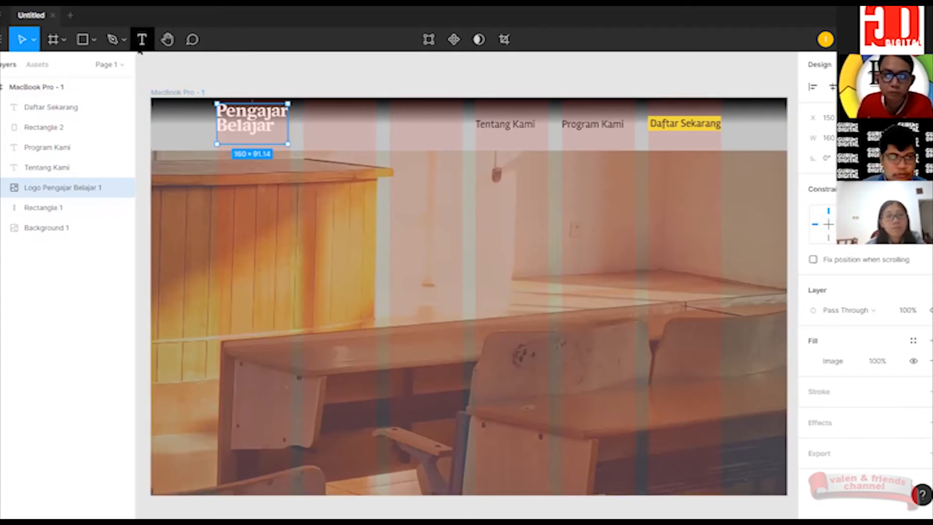
Add a text beginning with "Ma" over the wooden panel in the background image, below the logo.
left_click(142, 40)
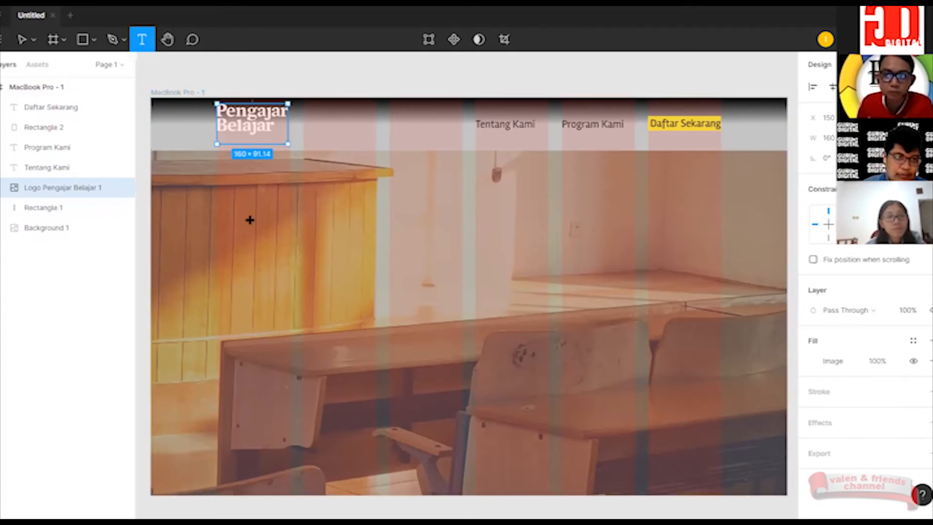
left_click(260, 236)
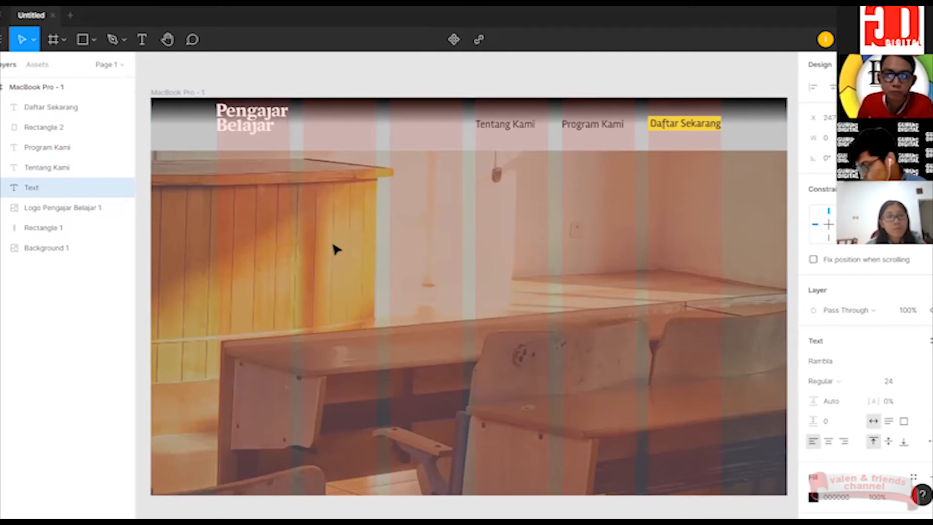
type("Ma")
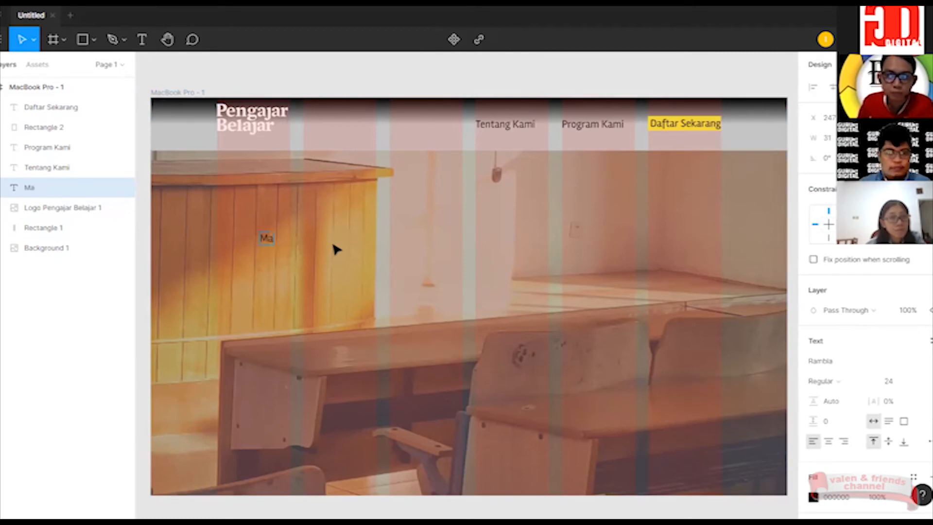
Write "Mari belajar mendidik Indonesia" as the first line of the headline text over the background image.
type("ri Bel")
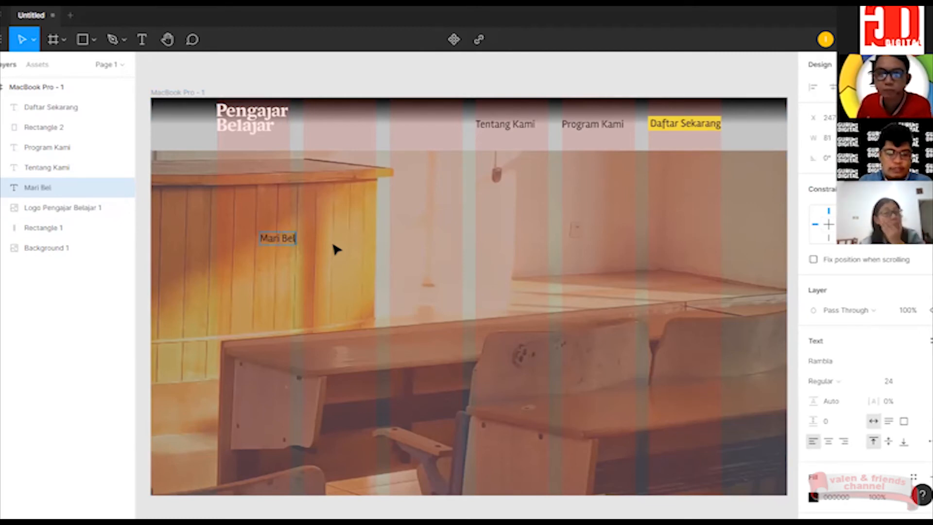
type("ajar Mem")
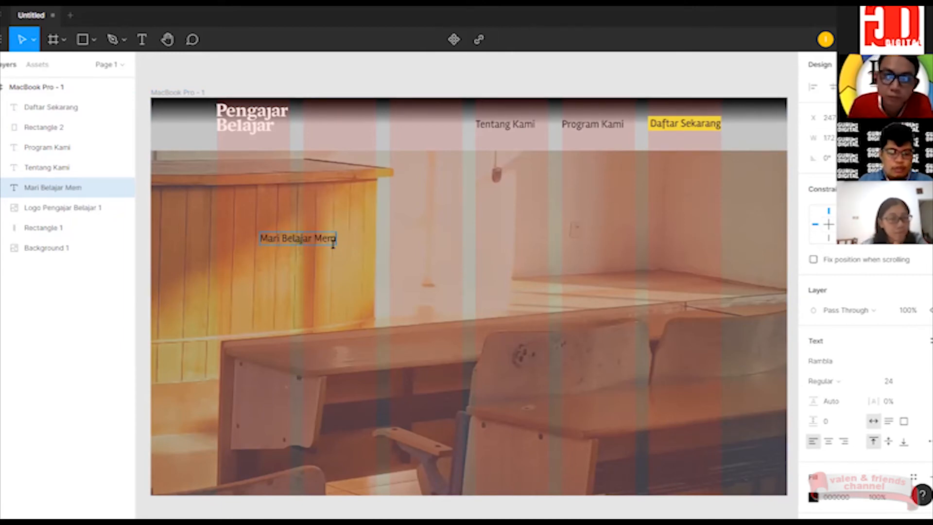
type("a")
key("BackSpace")
key("BackSpace")
key("BackSpace")
key("BackSpace")
key("BackSpace")
key("BackSpace")
key("BackSpace")
key("BackSpace")
key("BackSpace")
key("BackSpace")
key("BackSpace")
key("BackSpace")
type("belajar")
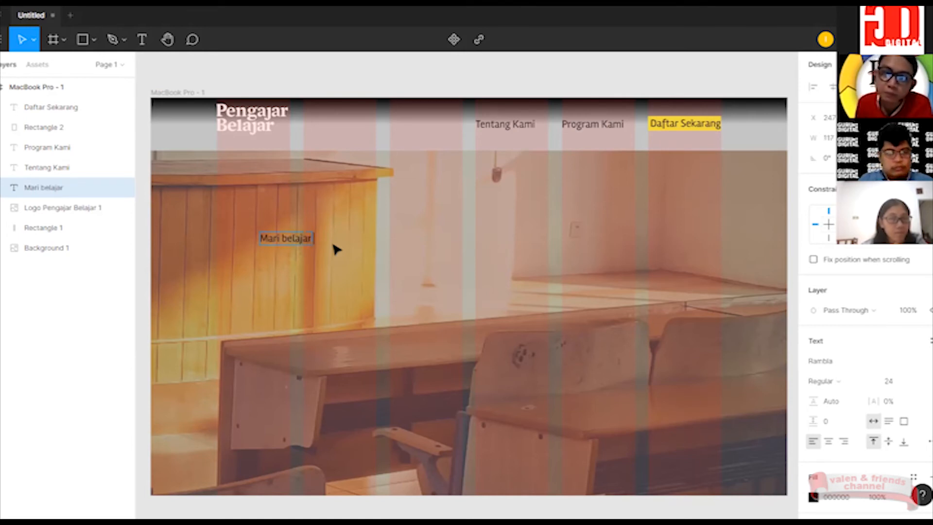
type(" mend")
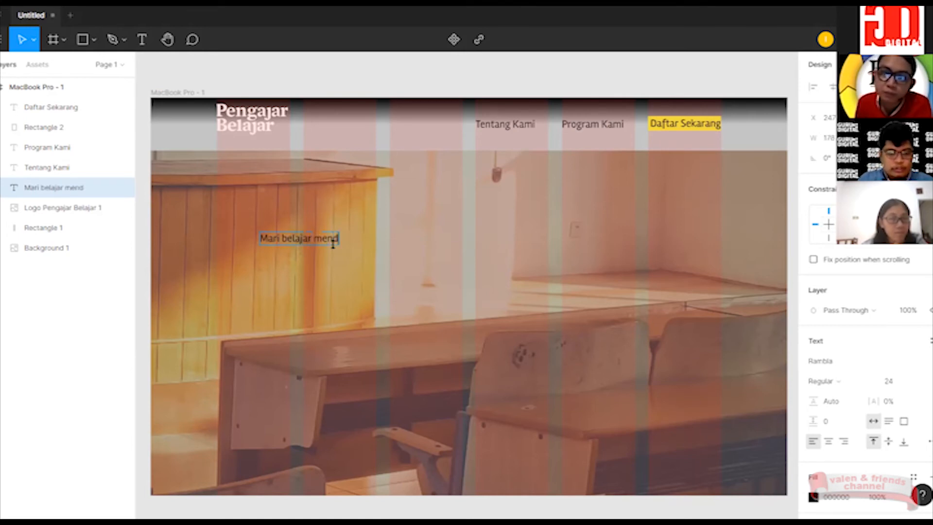
type("idik")
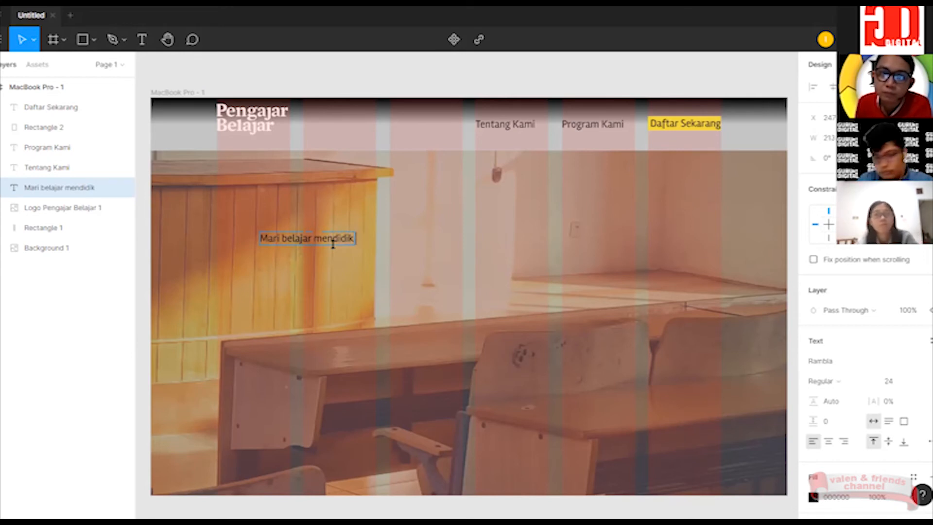
type(" Inf")
key("BackSpace")
type("d")
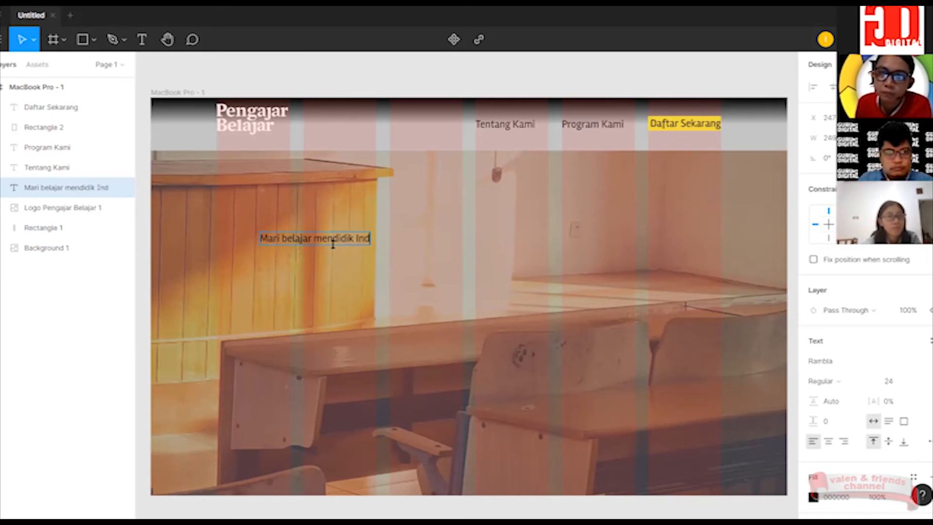
type("onesia")
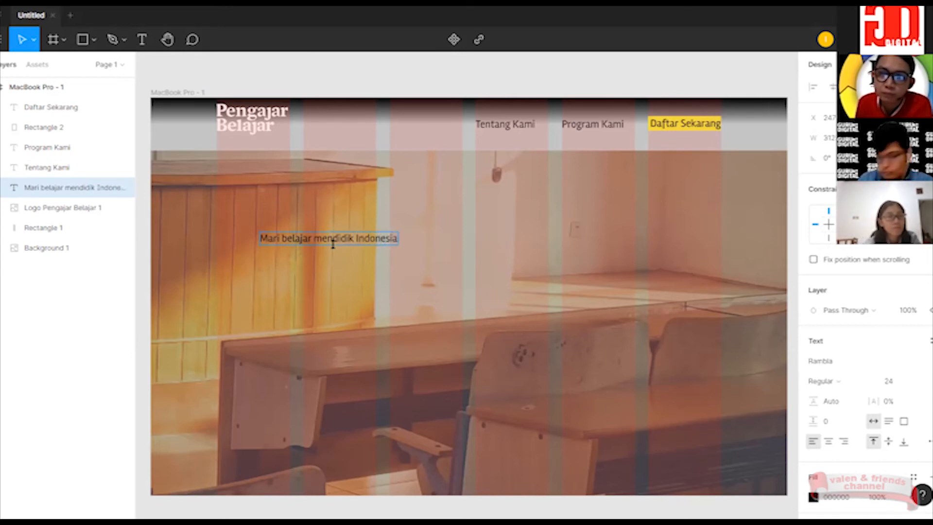
Add the headline's second line "dengan kemampuan IT" and third line "tingkat industri".
key("Return")
type("dengan kemampuan In")
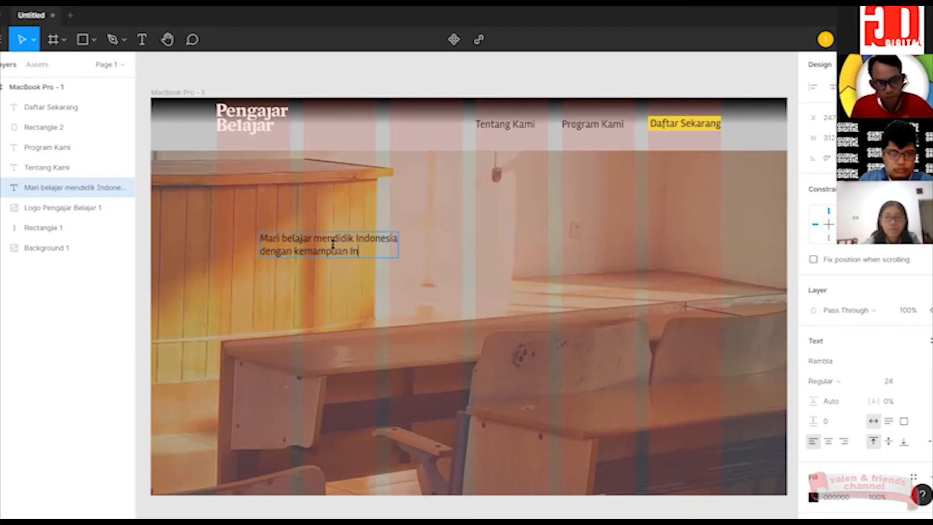
key("BackSpace")
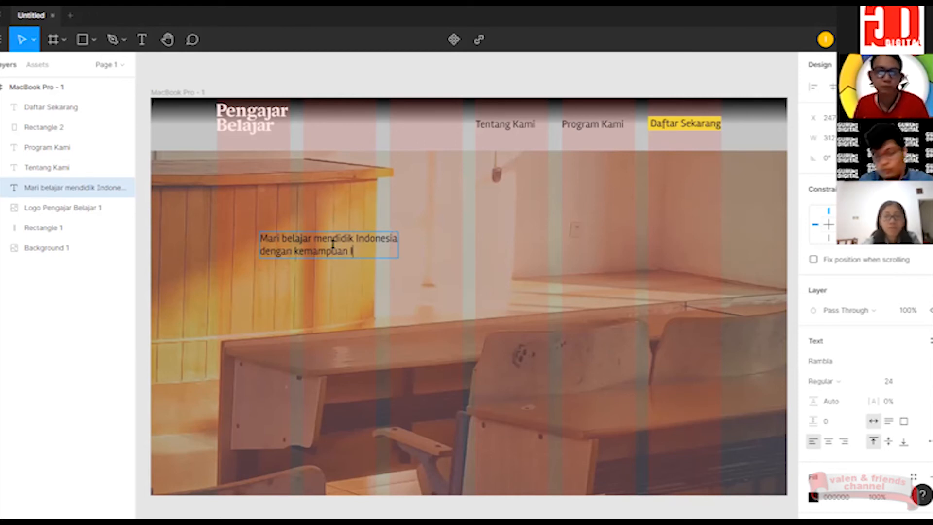
type("T")
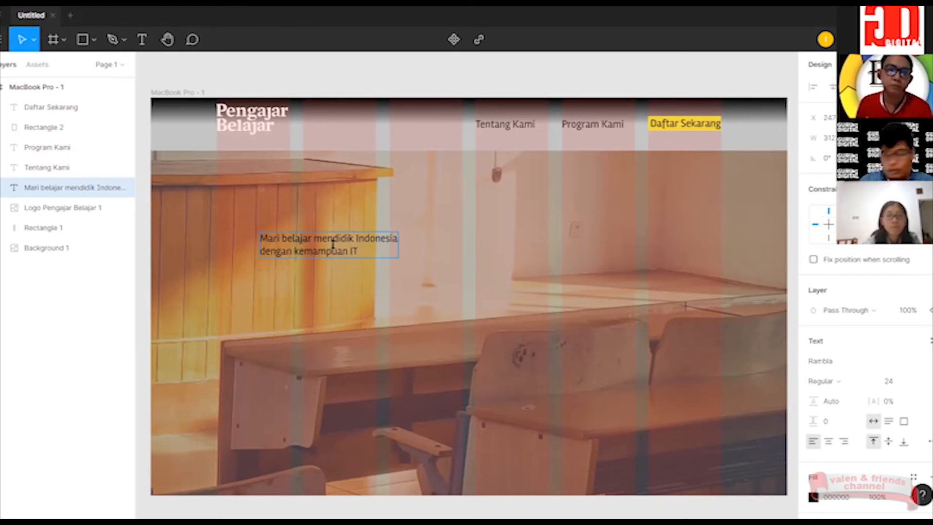
key("Return")
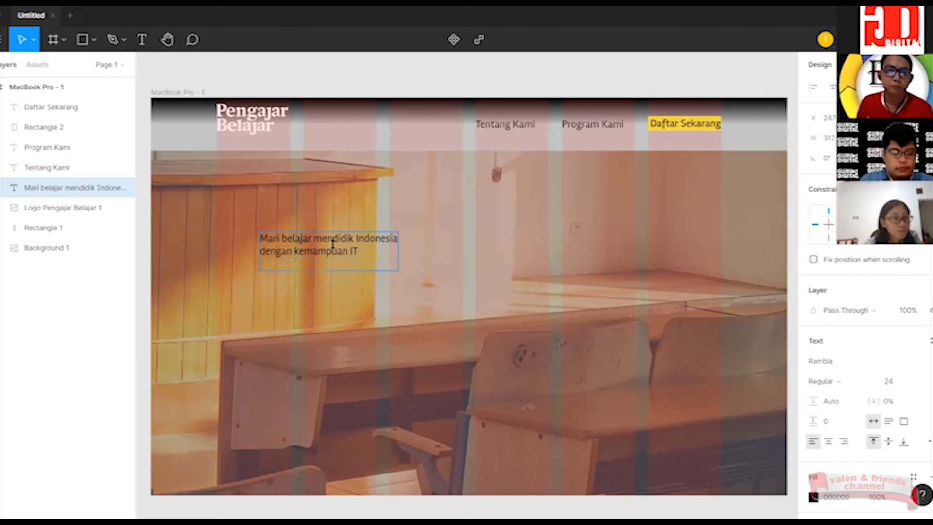
type("tingkay")
key("BackSpace")
type("t industri")
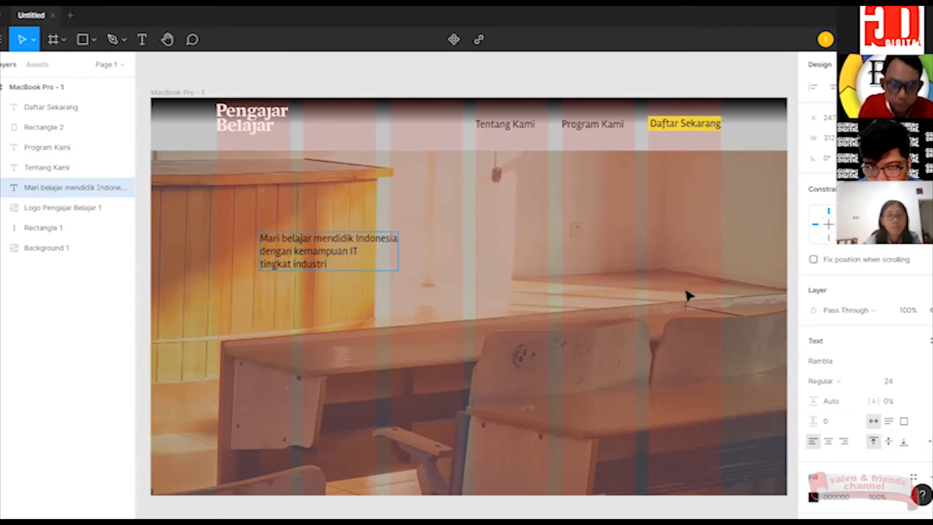
Set the whole headline's font size to 48 and move it below the logo, aligned with the first grid column at X 150.
left_click_drag(332, 263, 246, 238)
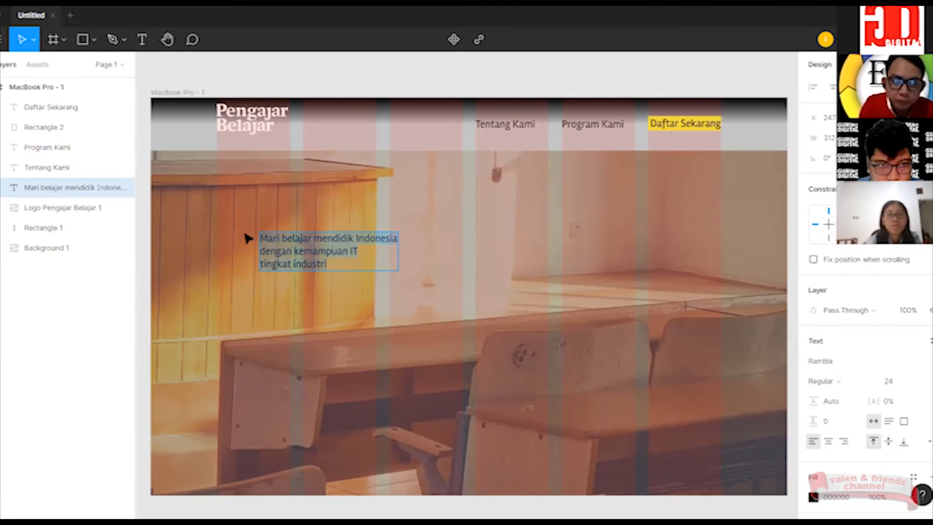
left_click(909, 384)
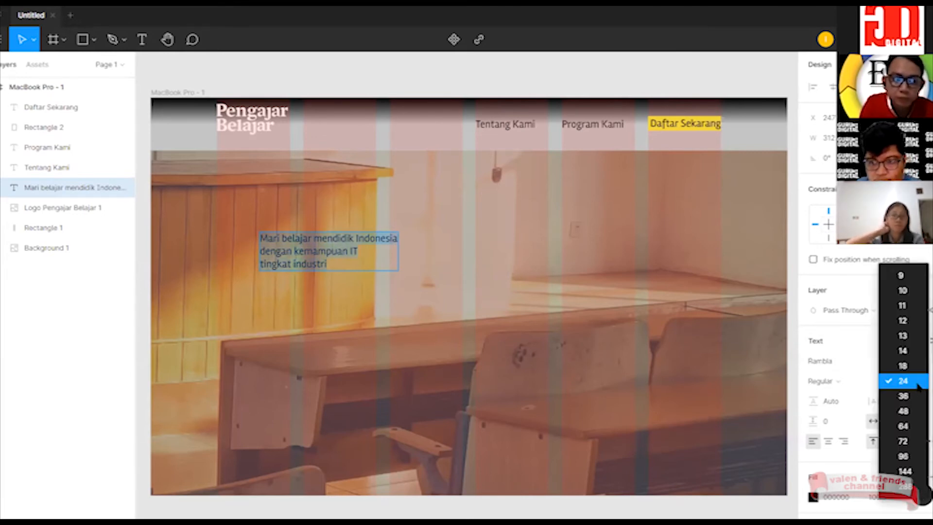
left_click(903, 411)
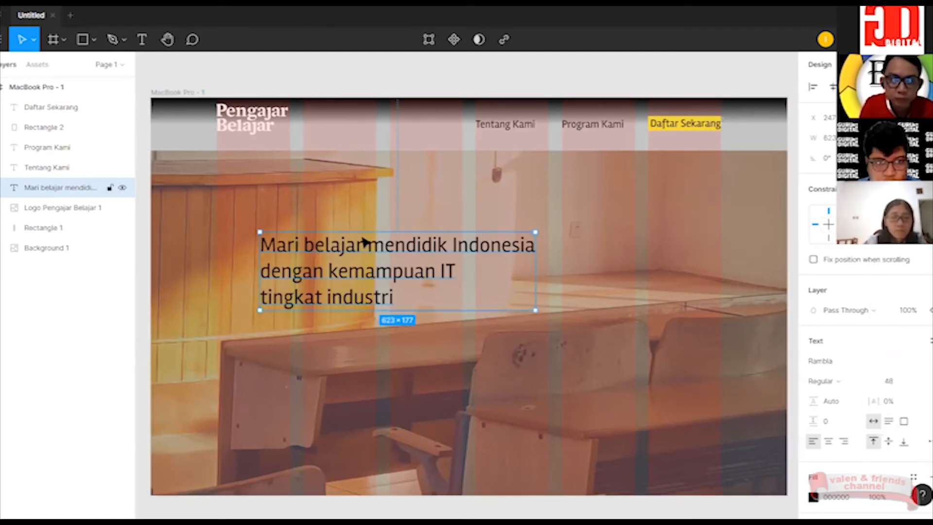
left_click_drag(358, 235, 321, 200)
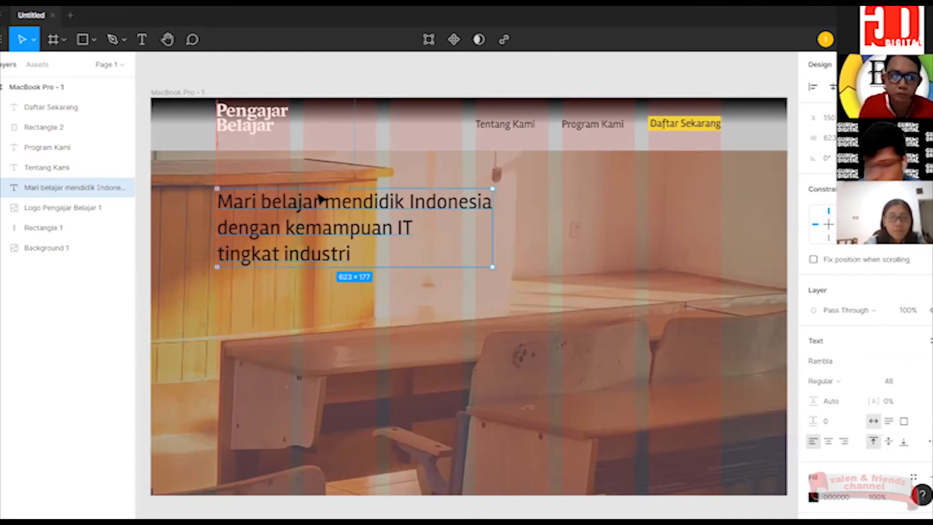
left_click_drag(320, 199, 321, 200)
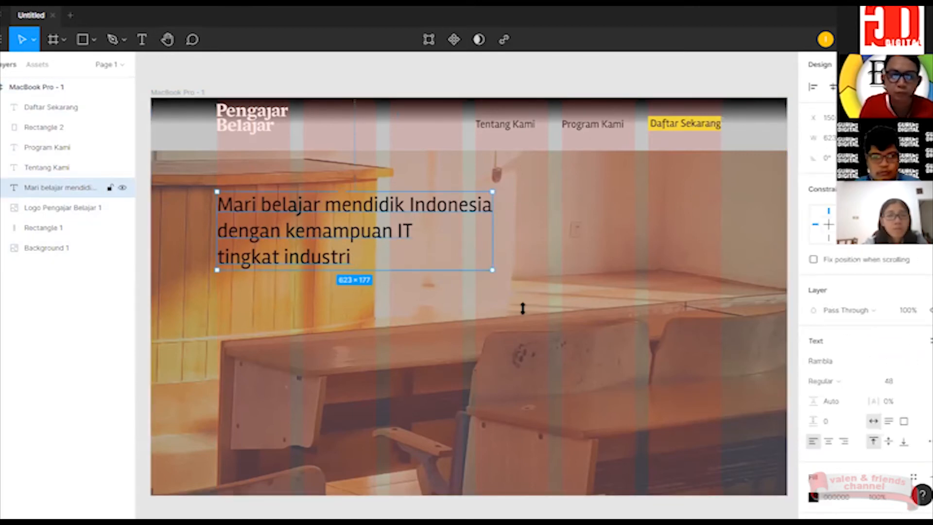
Try the headline at font size 72, and settle on size 64.
left_click(920, 381)
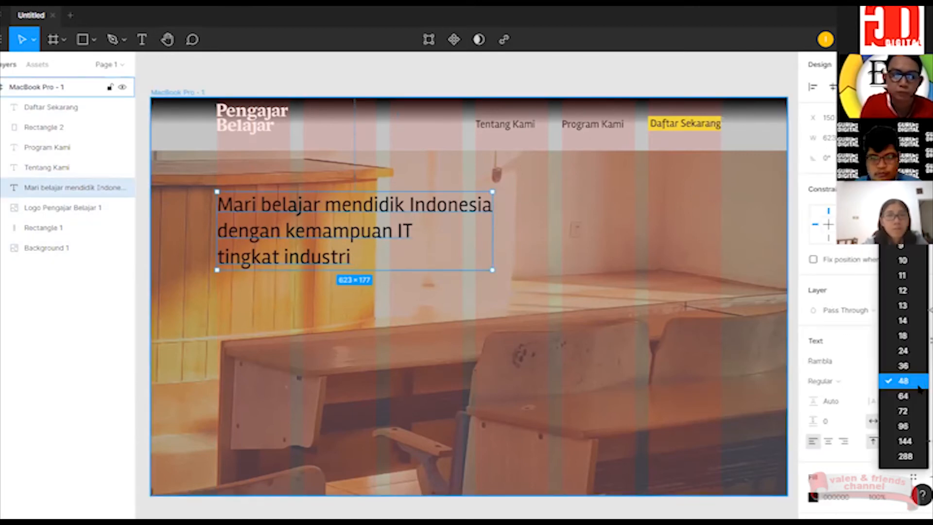
left_click(915, 411)
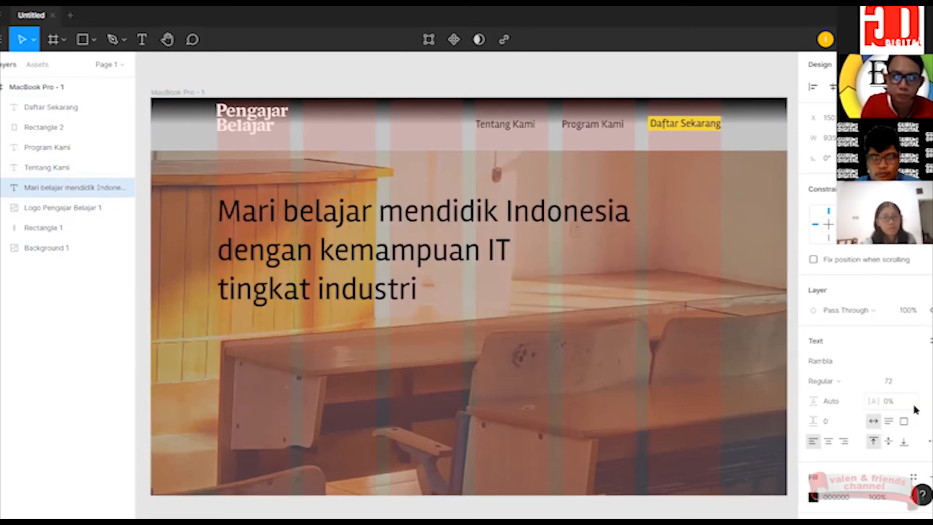
left_click(916, 383)
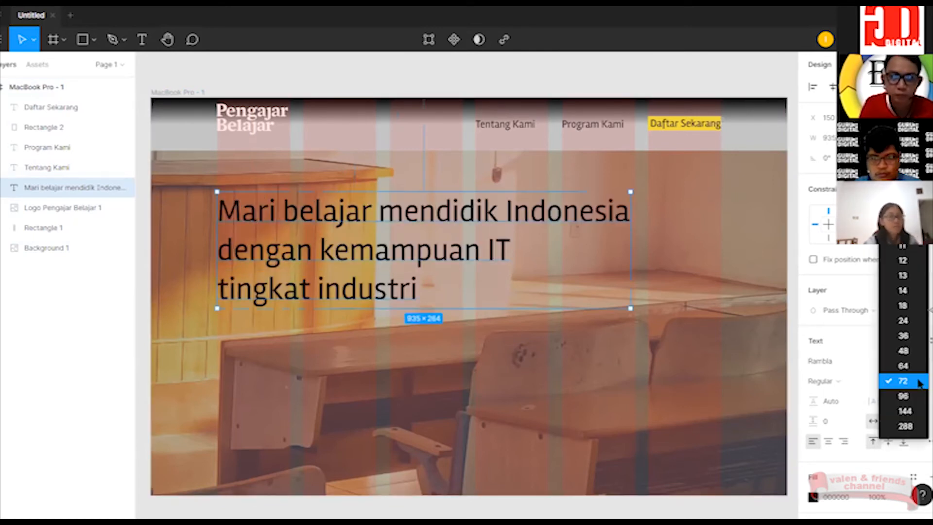
left_click(917, 367)
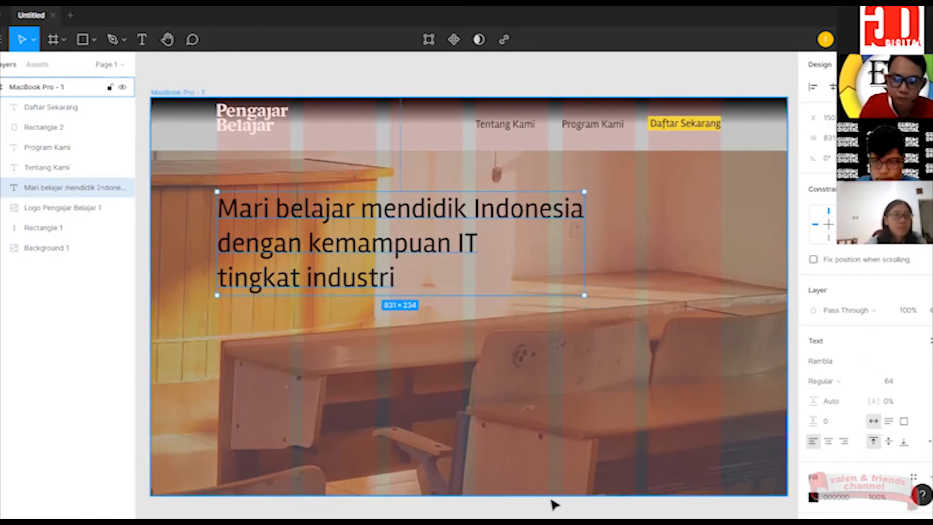
left_click_drag(897, 372, 899, 376)
mouse_move(847, 362)
left_mouse_down()
mouse_move(832, 349)
mouse_move(808, 358)
mouse_move(843, 356)
left_mouse_up()
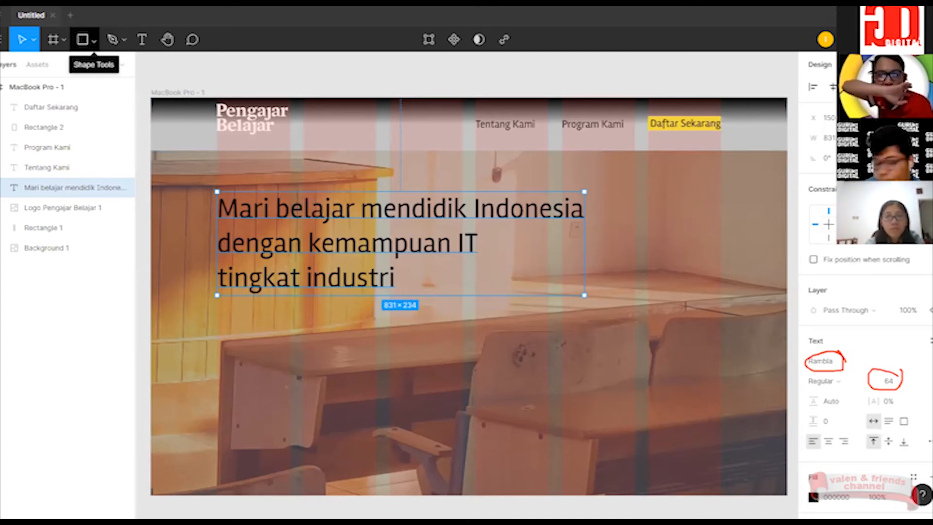
Draw an ellipse under the headline, size it to 80 × 80 and align it with the headline's left edge at X 150.
left_click(94, 40)
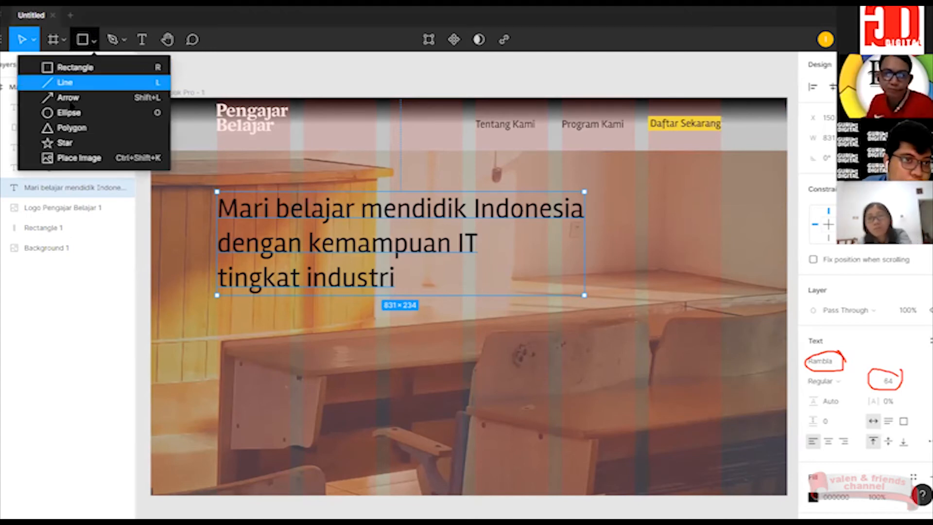
left_click(74, 113)
left_click_drag(223, 327, 262, 362)
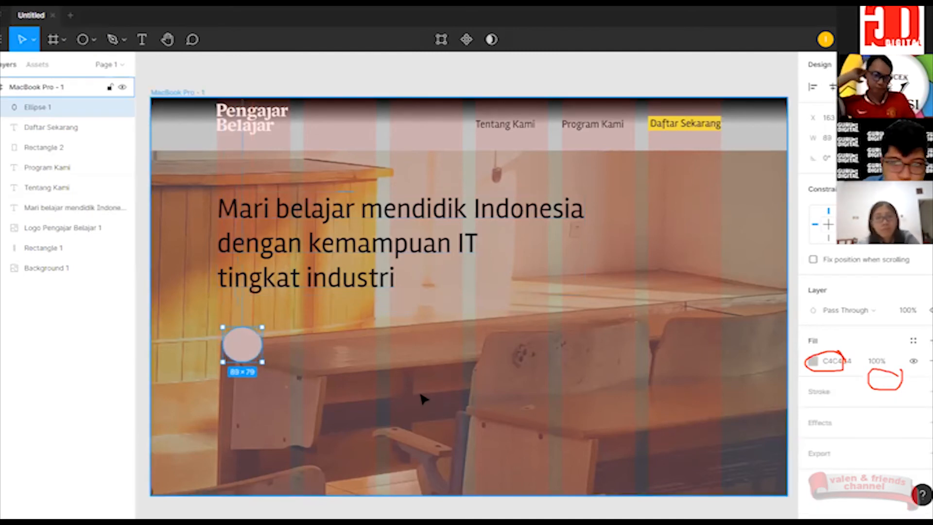
left_click(835, 140)
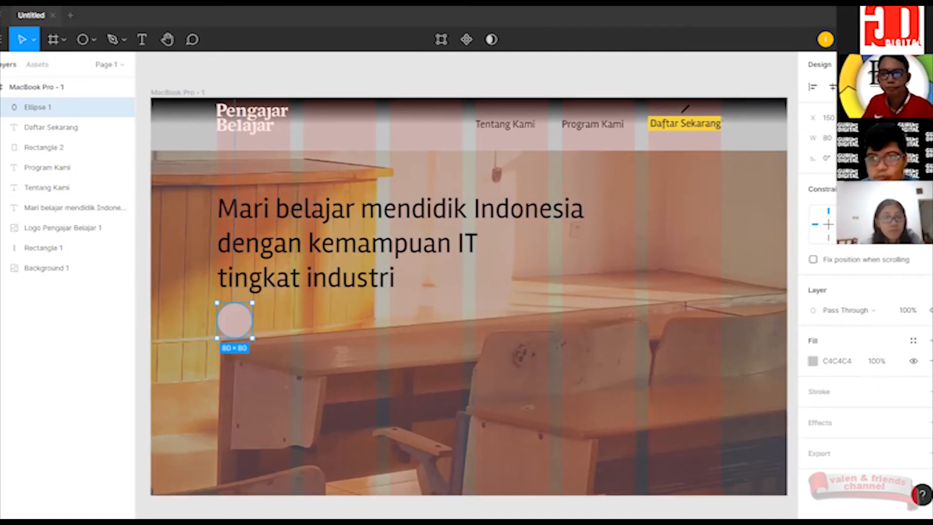
left_click_drag(825, 144, 835, 141)
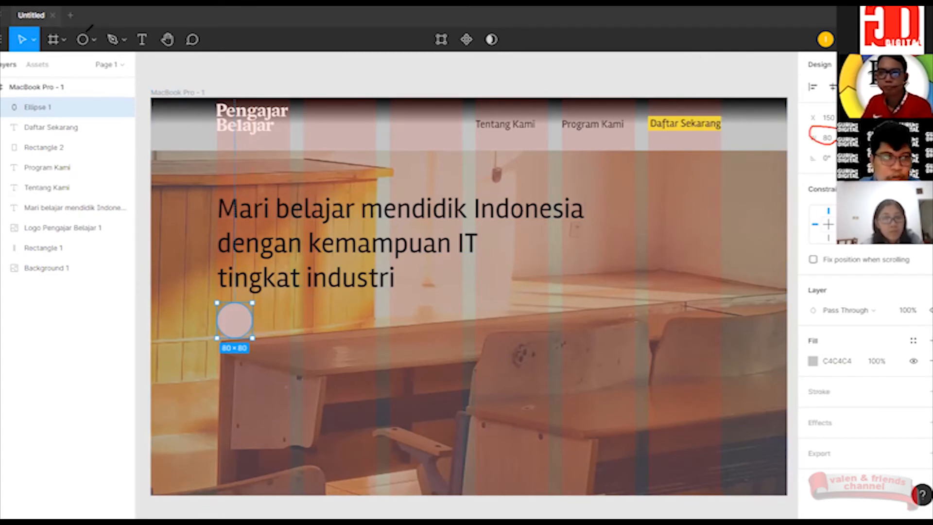
mouse_move(87, 52)
left_mouse_down()
mouse_move(113, 34)
mouse_move(88, 29)
left_mouse_up()
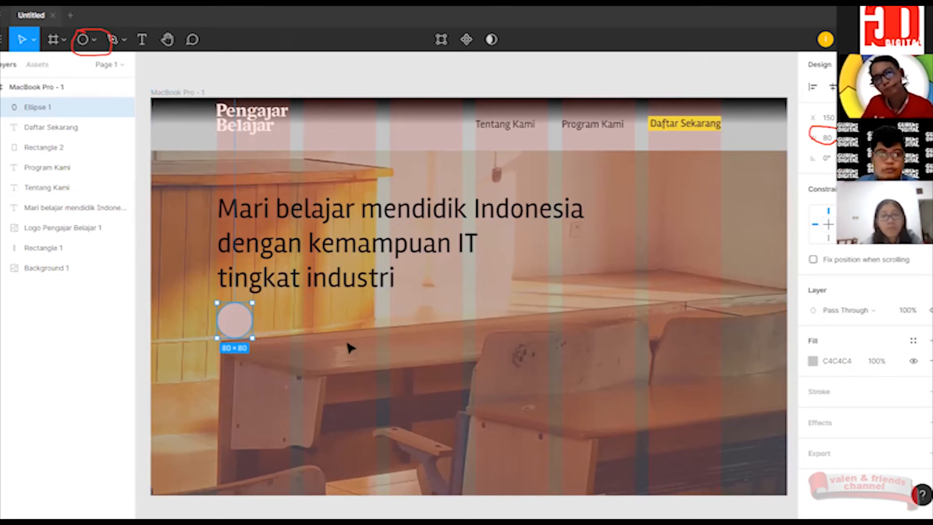
Duplicate the circle twice and place the copies in the same row at the start of the second and third grid columns.
key("ctrl+v")
key("ctrl+v")
left_click_drag(235, 322, 418, 322)
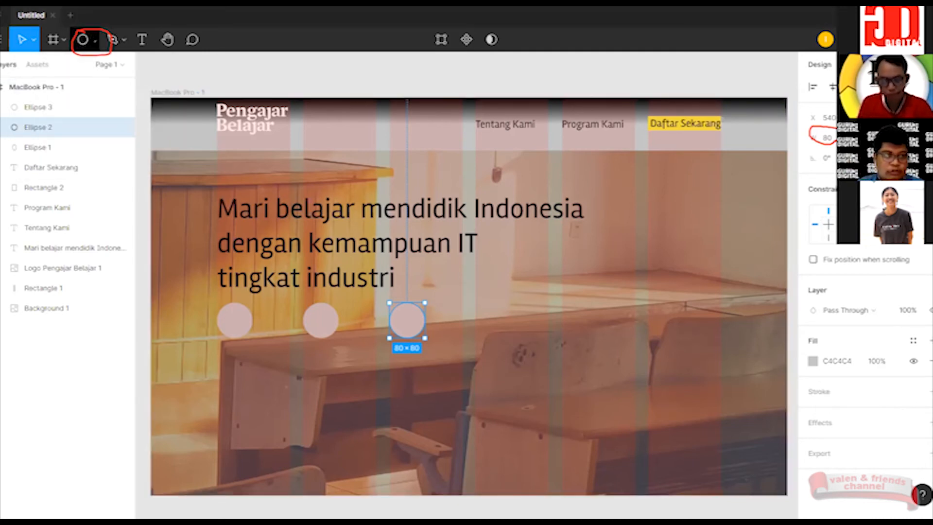
Place the images Icon Buku, Icon Calendar and Icon Community on the lower part of the frame.
left_click(95, 41)
left_click(84, 160)
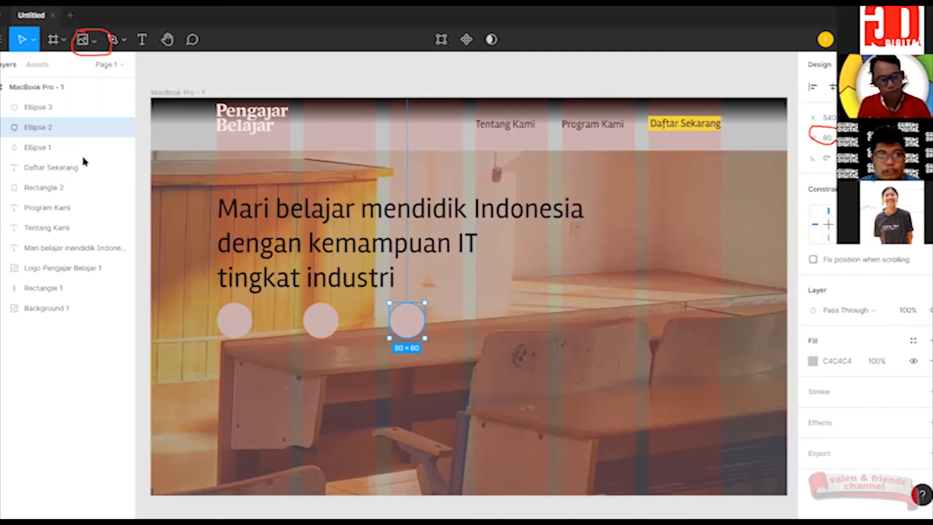
left_click(632, 187)
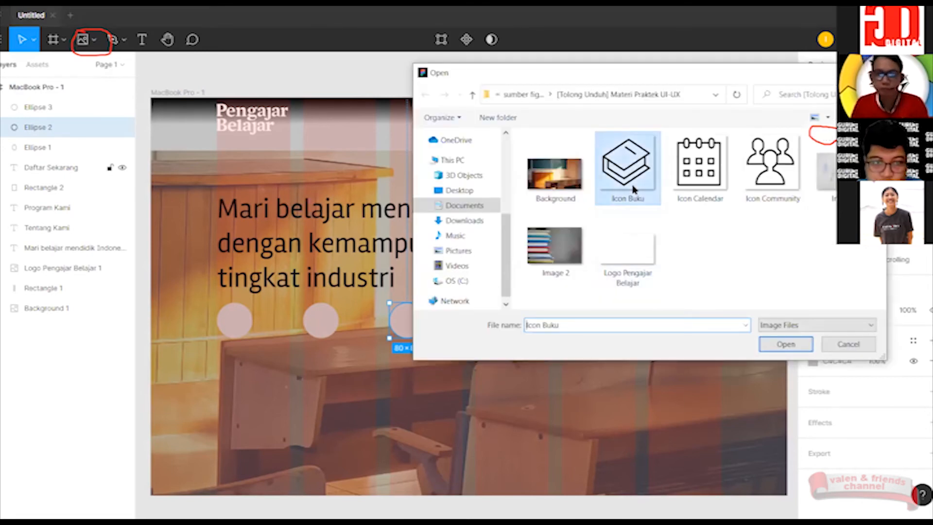
left_click(696, 181)
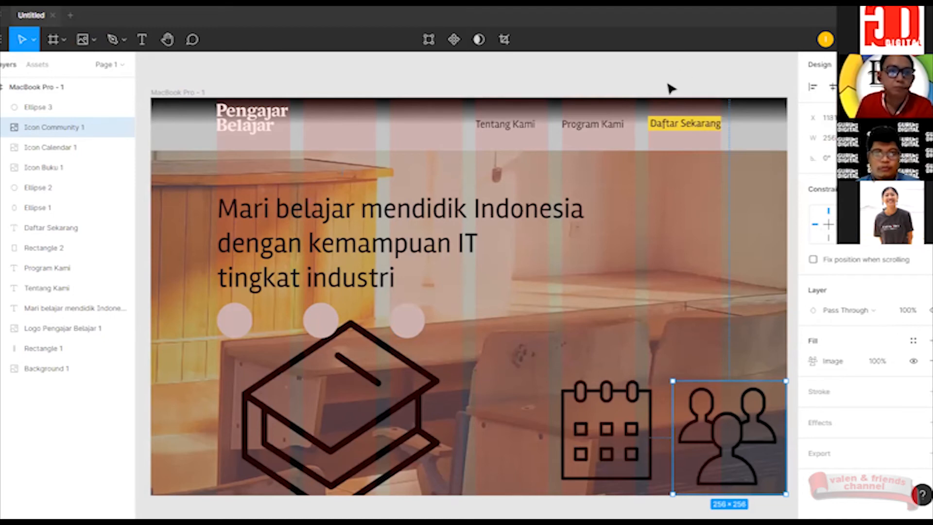
Resize the book icon to 60 × 60 and centre it on the first circle.
left_click(384, 402)
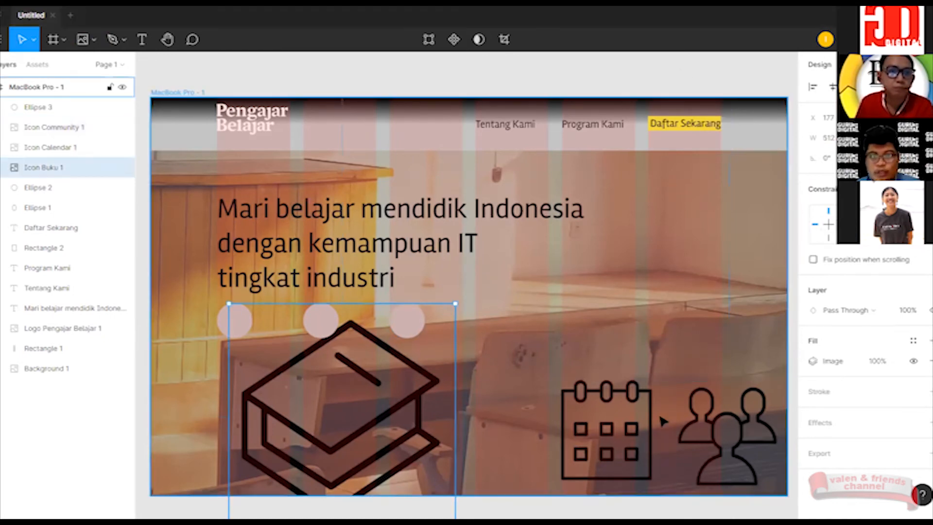
left_click(828, 137)
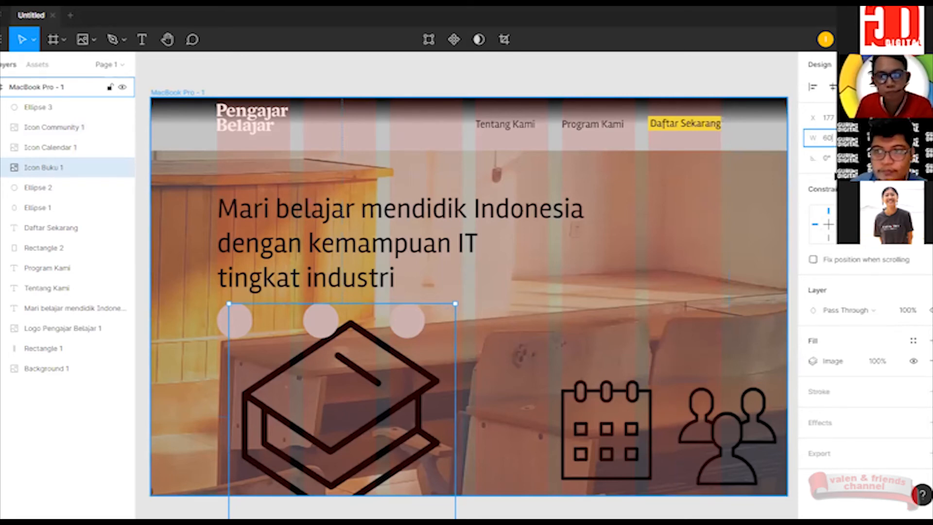
key("Return")
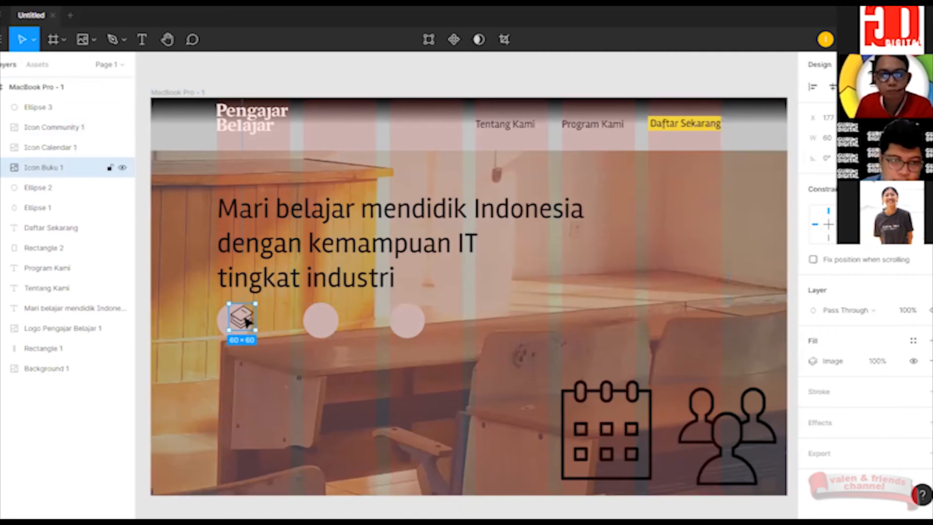
left_click_drag(248, 323, 240, 323)
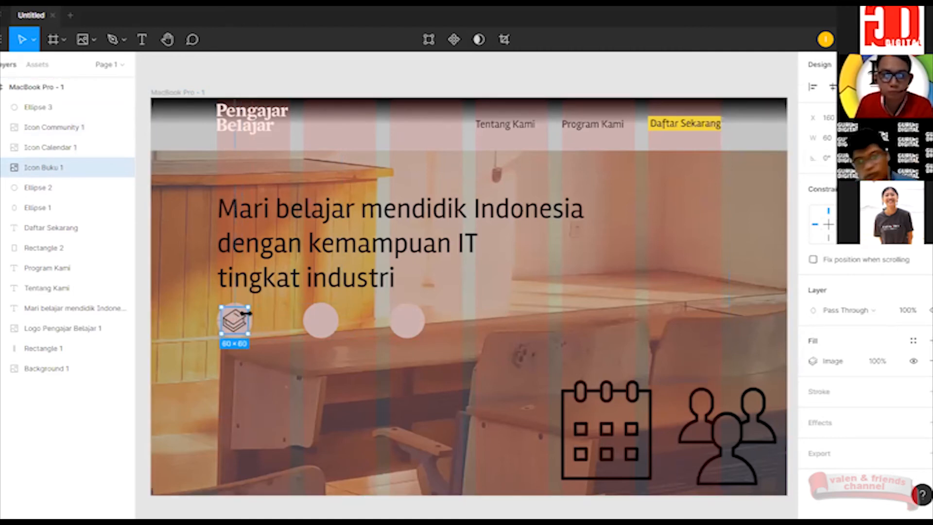
Move the book icon to the centre of the second circle and bring its layer above Ellipse 3.
left_click_drag(234, 319, 321, 321)
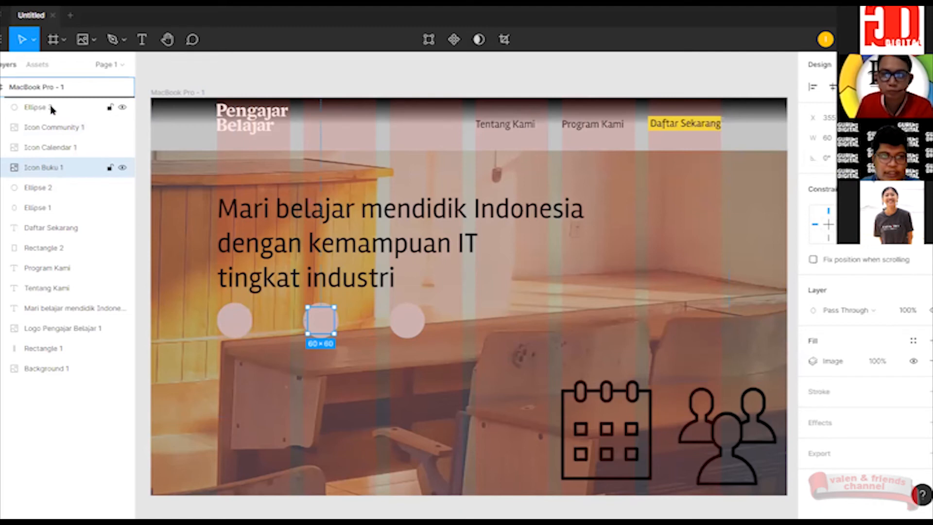
left_click_drag(52, 106, 52, 108)
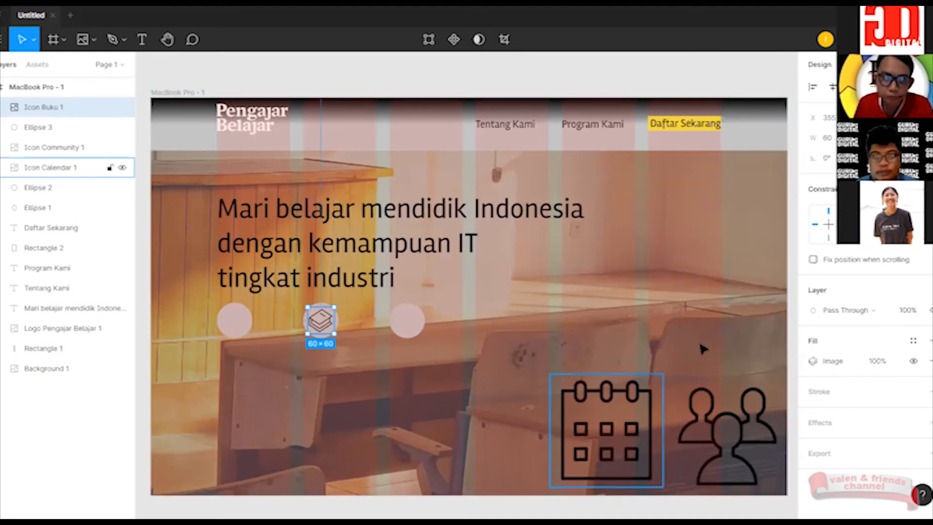
Resize the calendar icon to 60 × 60 and centre it on the first circle.
left_click(631, 416)
left_click(825, 142)
type("60")
key("Return")
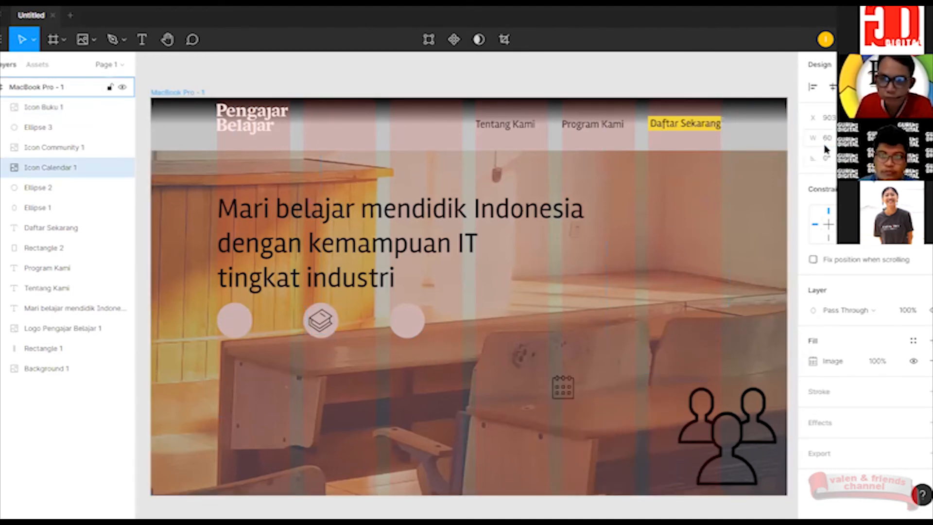
left_click_drag(567, 392, 239, 324)
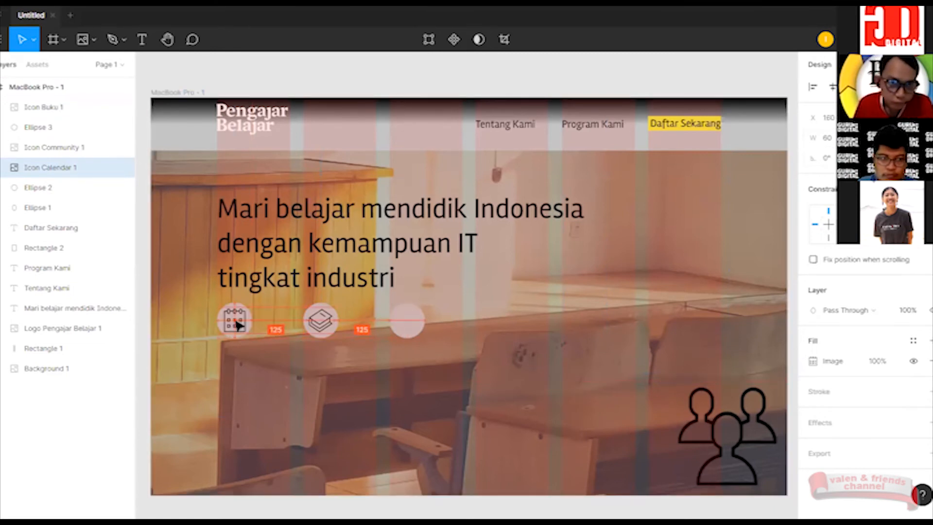
Resize the community icon to 60 × 60 and centre it on the third circle.
left_click(690, 442)
left_click(828, 137)
key("BackSpace")
type("60")
key("Return")
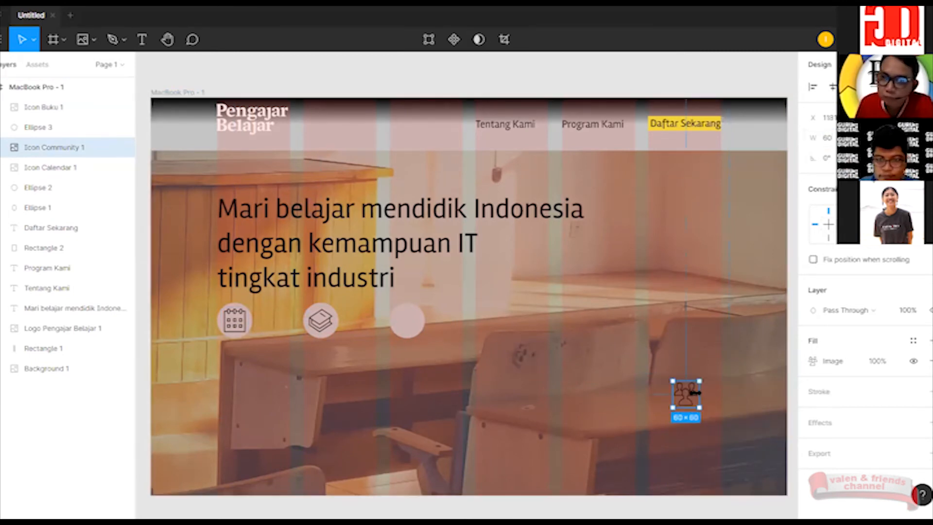
left_click_drag(695, 393, 416, 317)
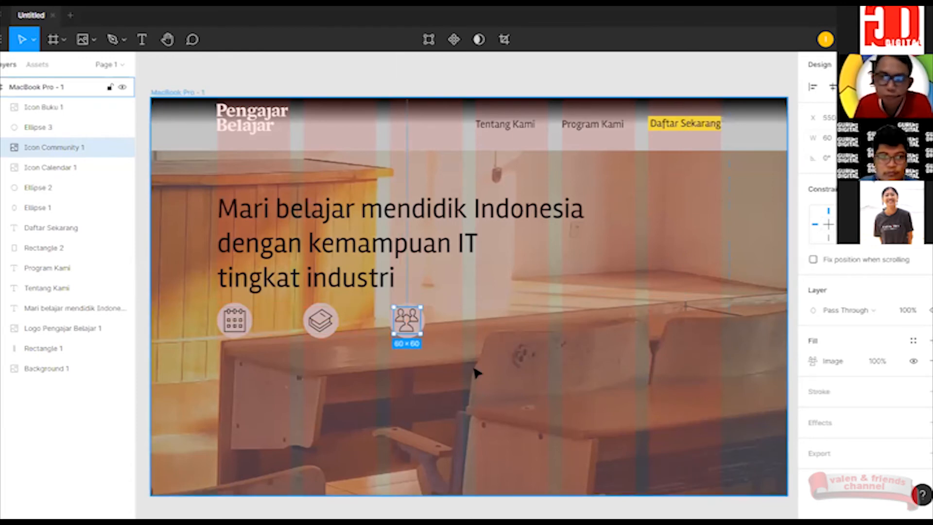
left_click(352, 353)
left_click(241, 319)
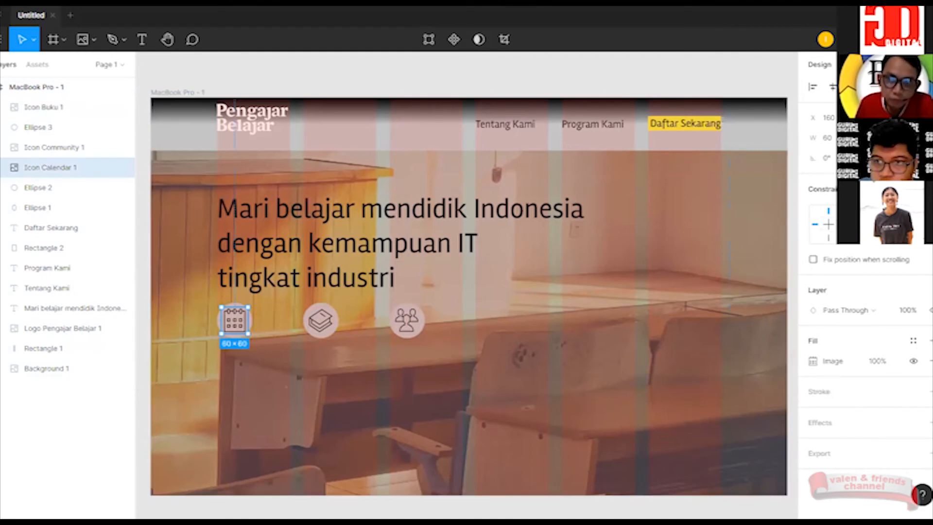
mouse_move(834, 128)
left_mouse_down()
mouse_move(819, 130)
mouse_move(835, 147)
left_mouse_up()
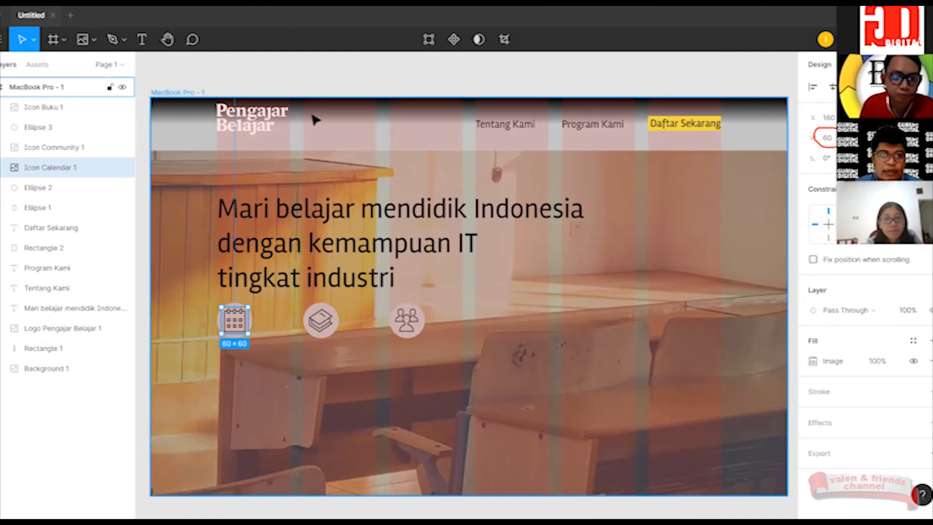
Add the two-line text "Pelatihan Berkala" at font size 14 just below the icon row.
key("t")
left_click(270, 357)
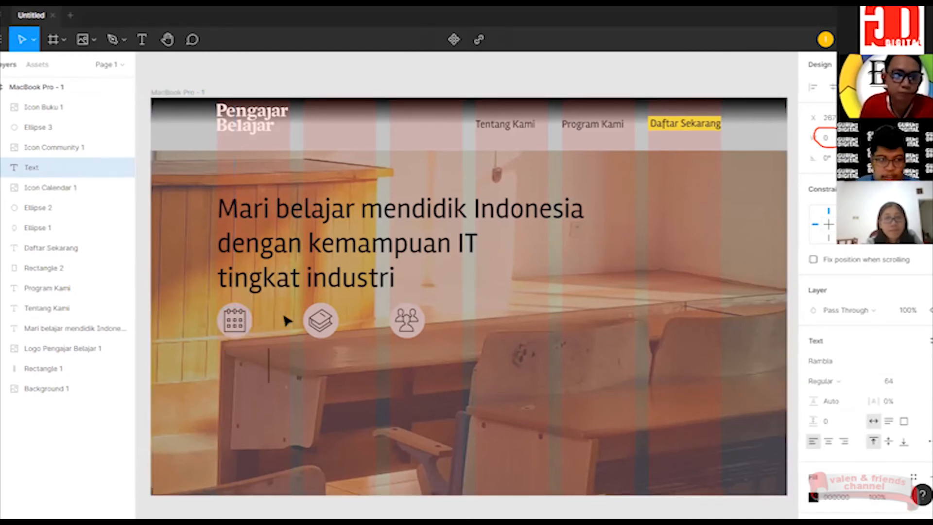
left_click(919, 383)
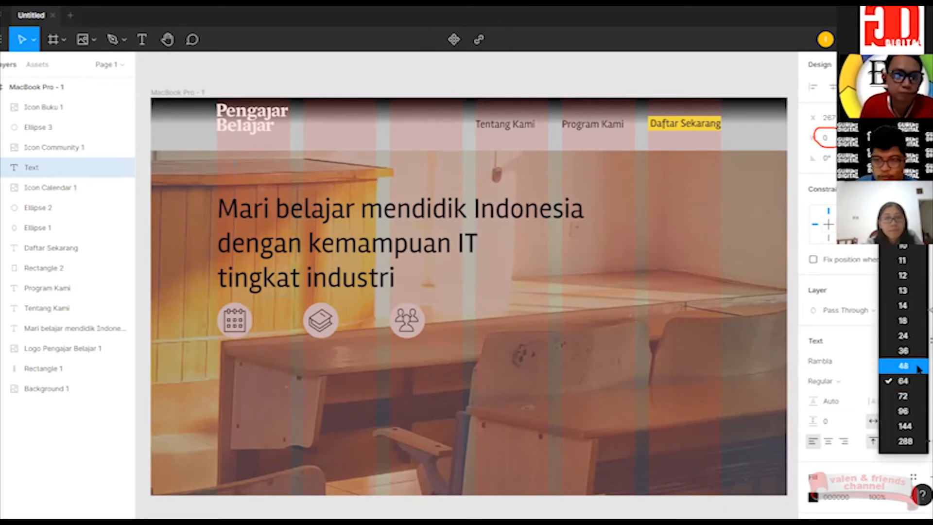
left_click(903, 305)
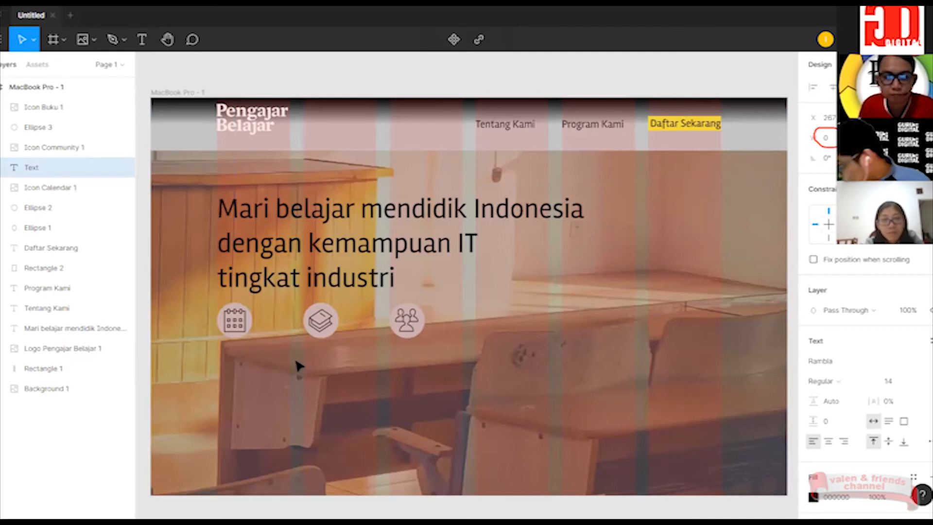
type("Pelatih")
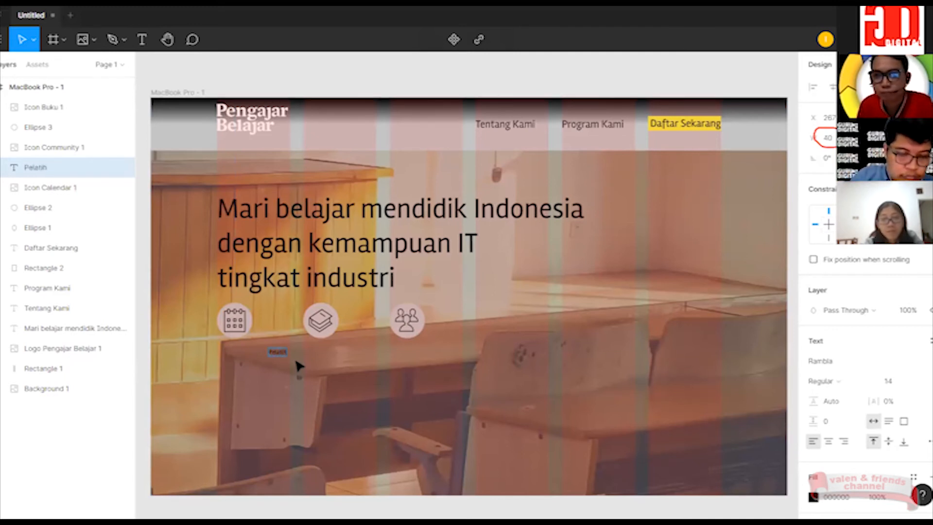
type("anBer")
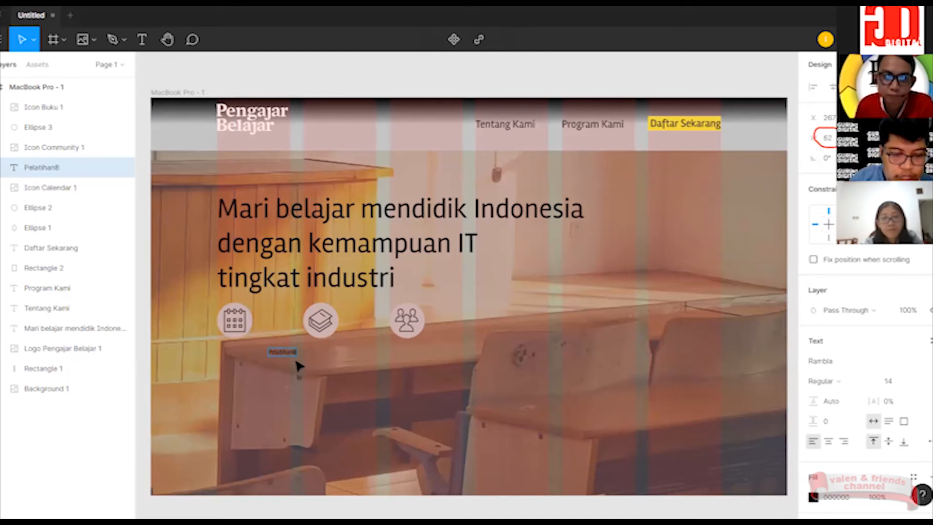
key("BackSpace")
key("BackSpace")
key("BackSpace")
key("Return")
type("Berkala")
key("Escape")
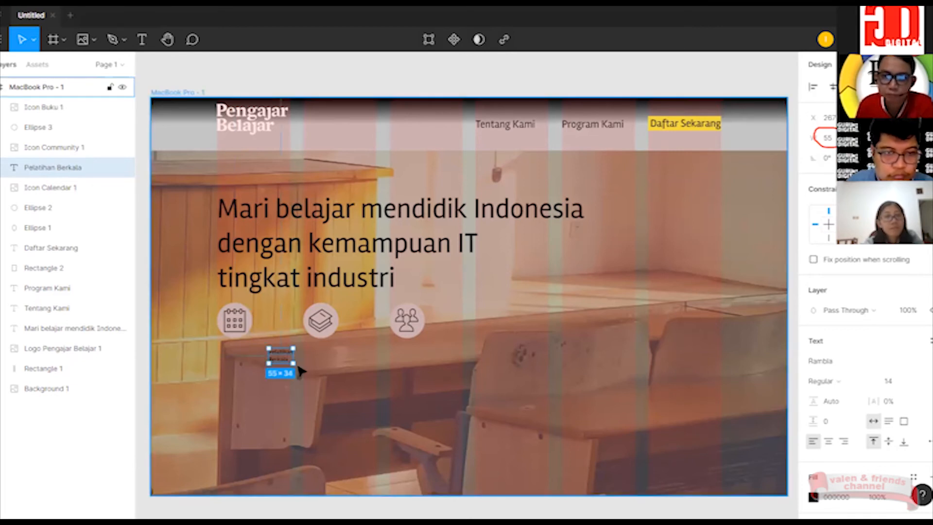
Place the "Pelatihan Berkala" label to the right of the calendar circle and set its font size to 18.
left_click_drag(294, 362, 276, 326)
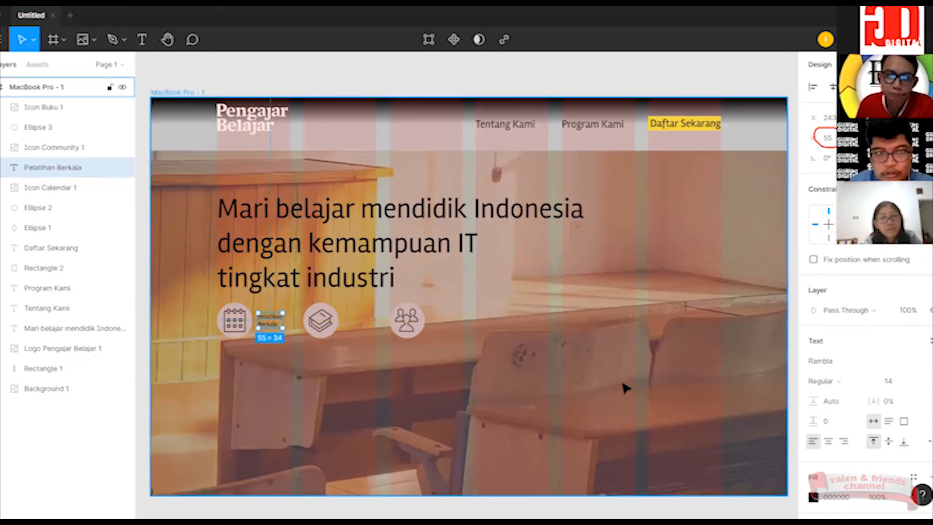
left_click(925, 385)
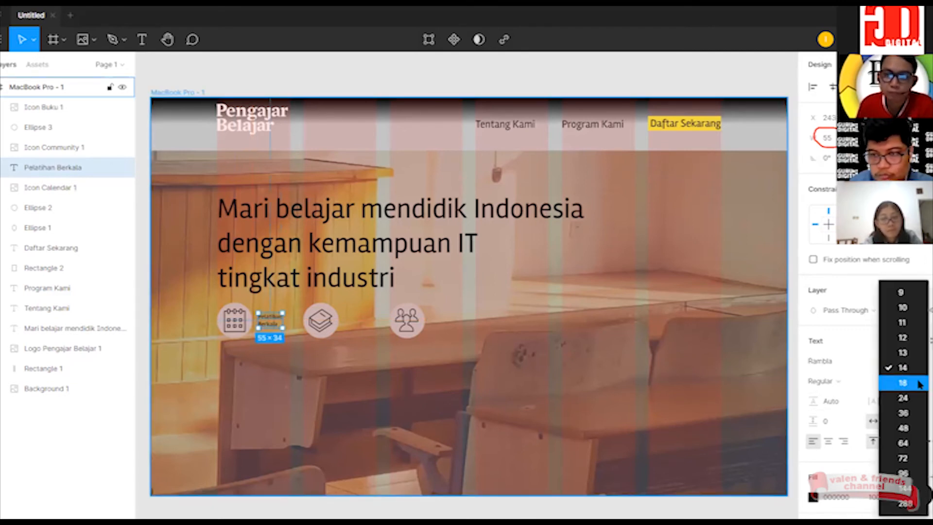
left_click(918, 383)
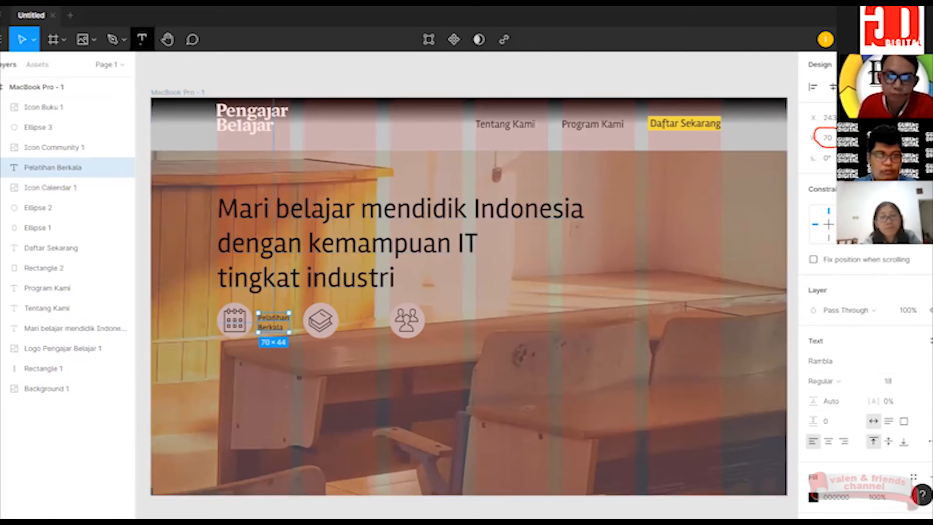
Add the two-line label "Standar Industri" and place it to the right of the book circle, level with the first label.
left_click(141, 40)
left_click(366, 344)
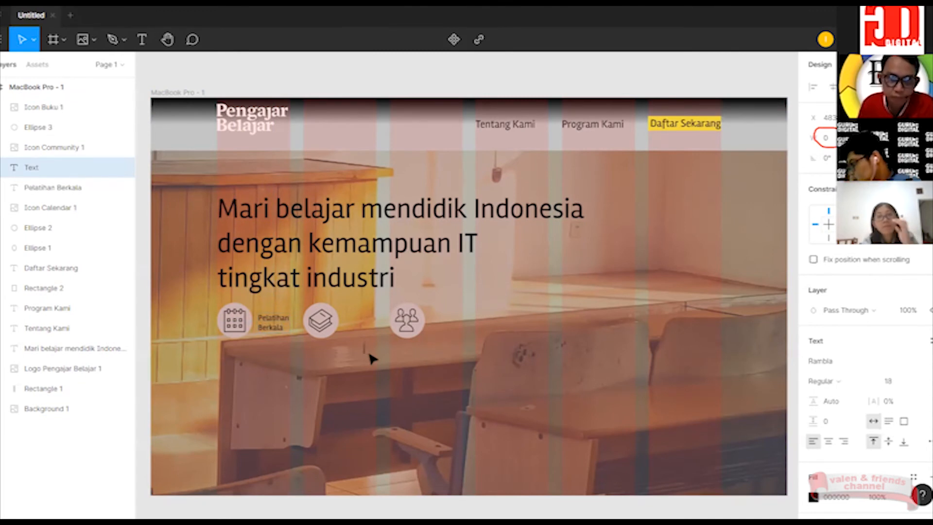
type("Standar Industri")
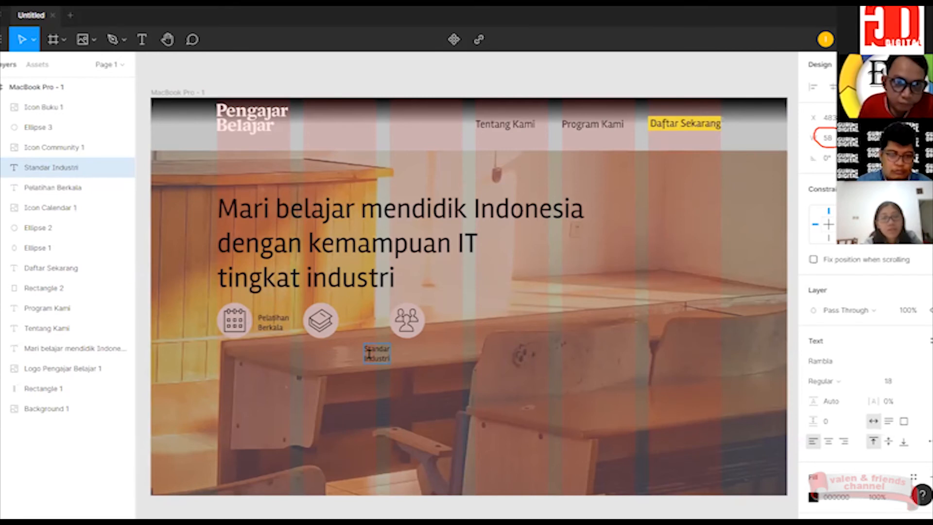
key("Escape")
left_click_drag(383, 358, 364, 323)
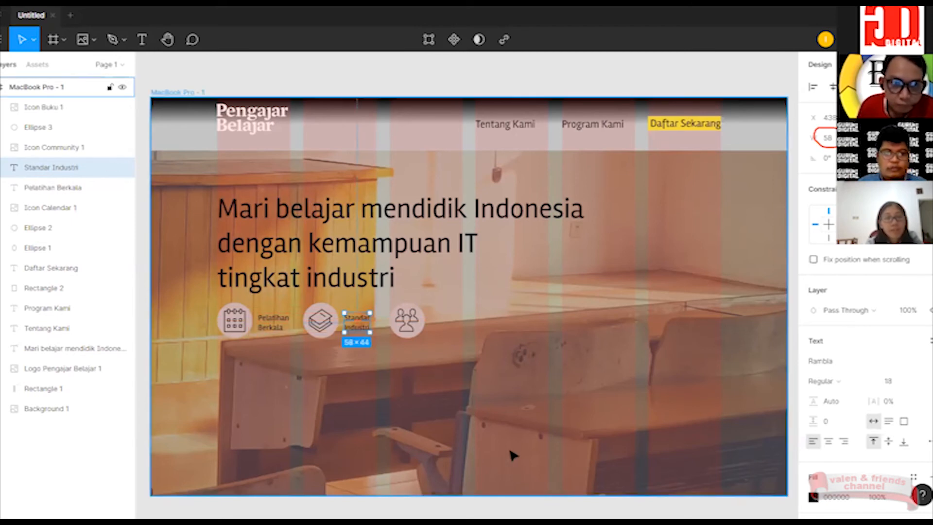
Add the two-line label "Komunitas Pengajar" and place it to the right of the community circle.
left_click(142, 40)
left_click(408, 405)
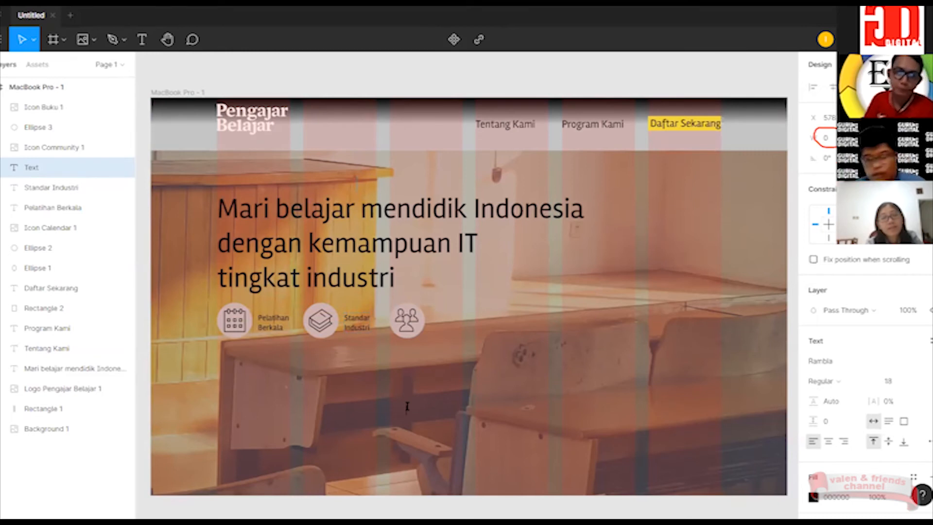
type("Komunitas")
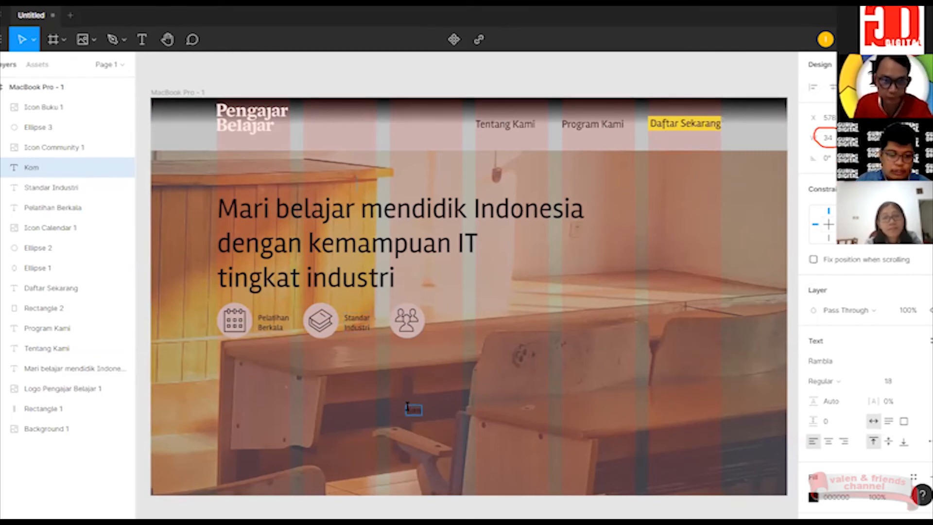
key("Return")
type("Pengajar")
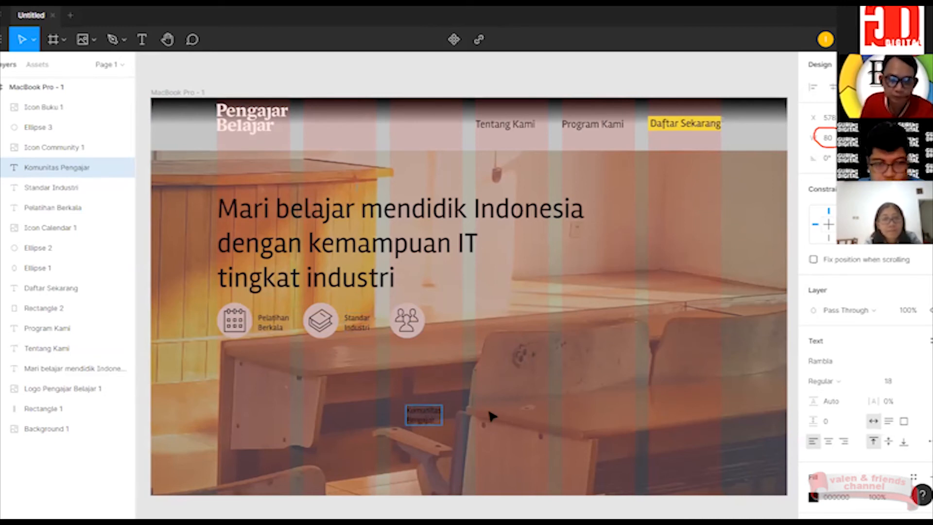
key("Escape")
left_click_drag(423, 414, 448, 324)
key("Escape")
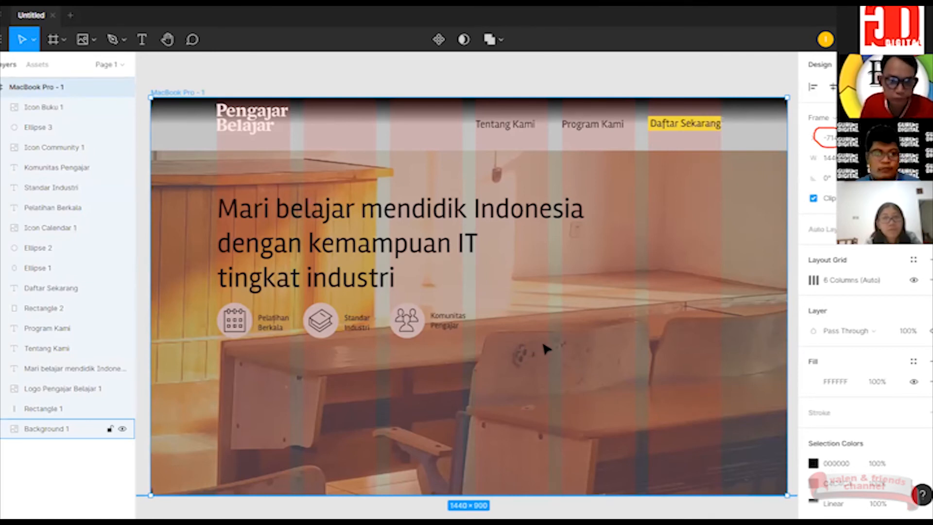
left_click(277, 325)
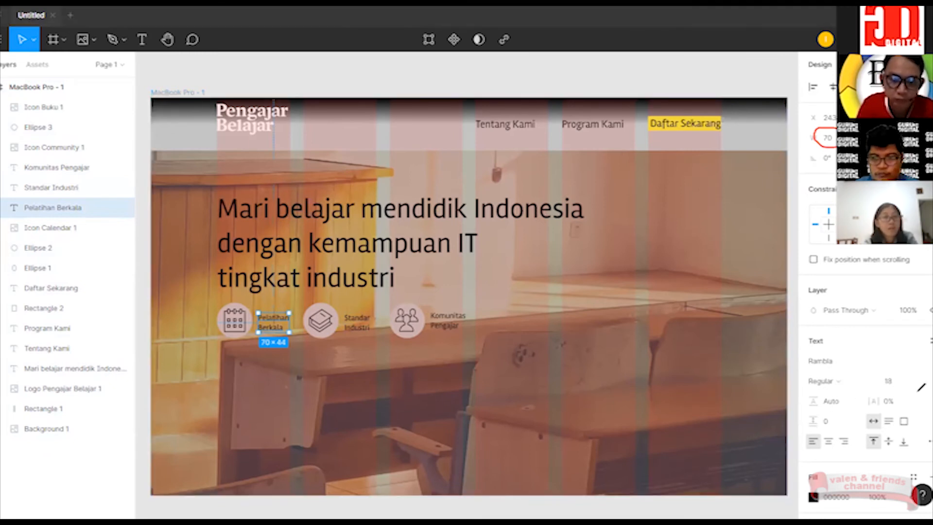
left_click_drag(904, 372, 908, 366)
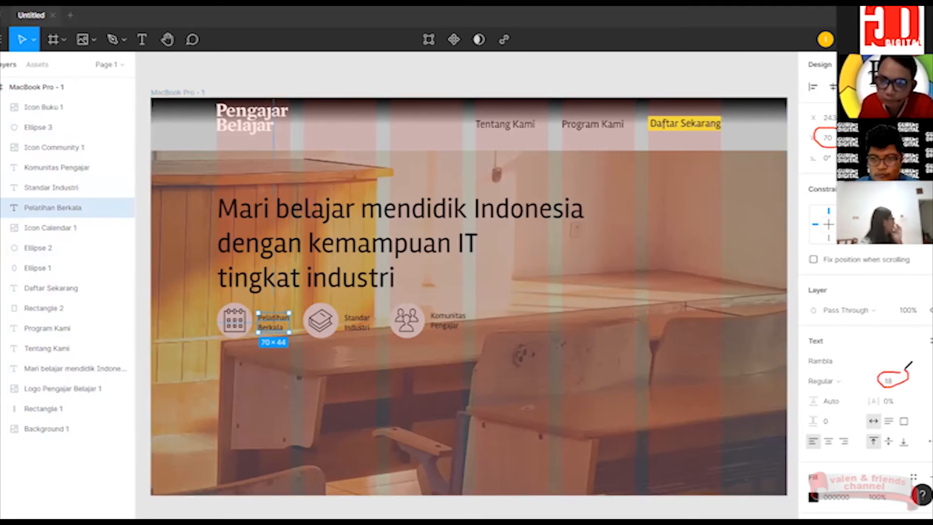
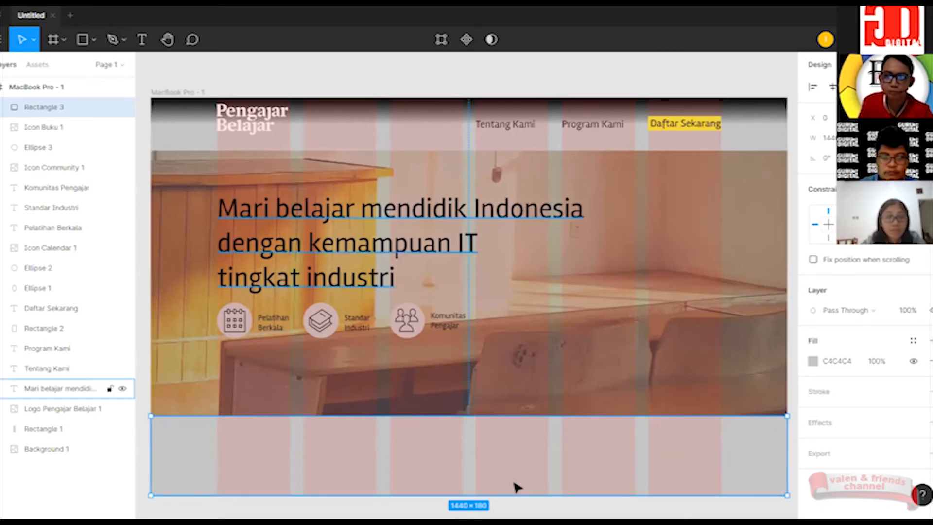
left_click_drag(86, 25, 93, 30)
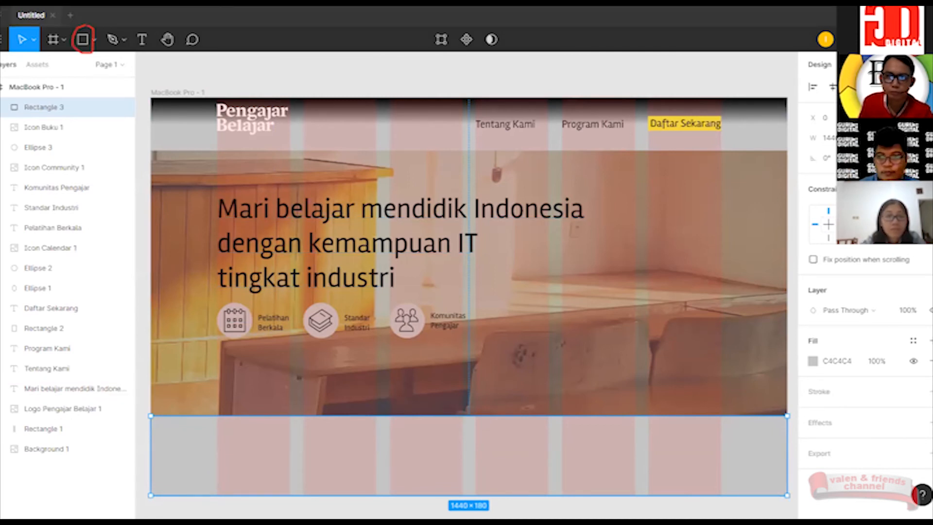
mouse_move(834, 124)
left_mouse_down()
mouse_move(811, 135)
mouse_move(837, 142)
left_mouse_up()
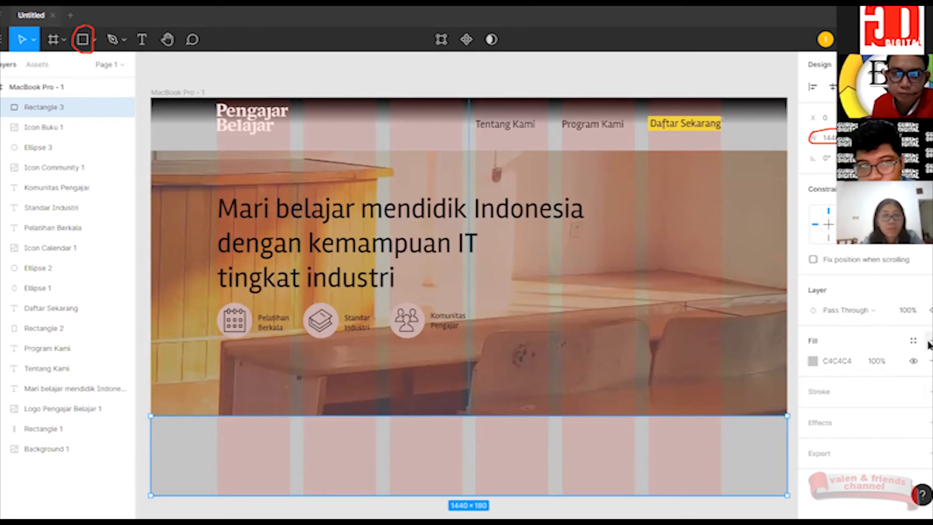
left_click(833, 362)
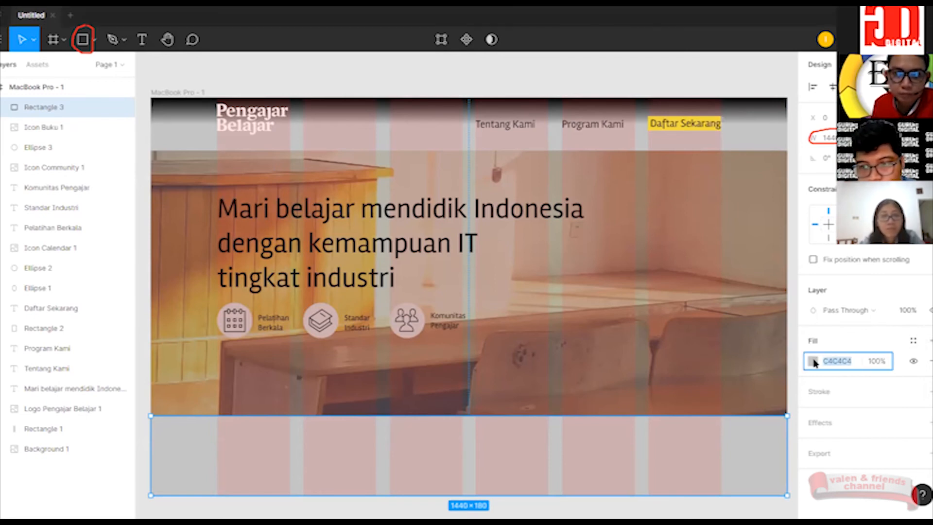
left_click(813, 362)
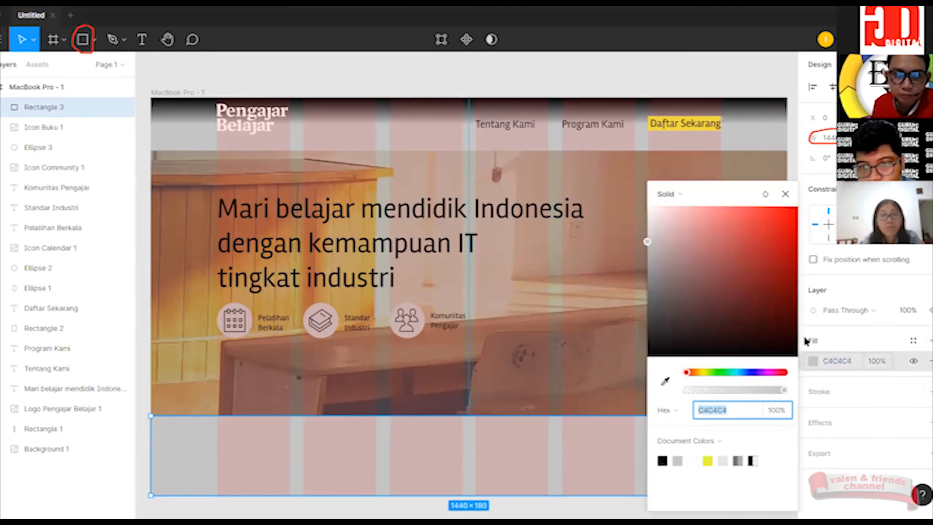
left_click(648, 257)
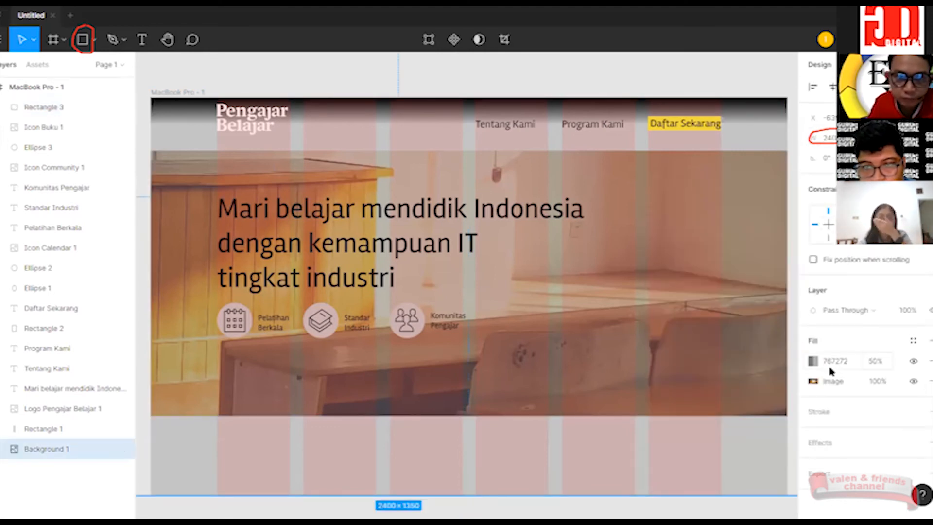
left_click(930, 361)
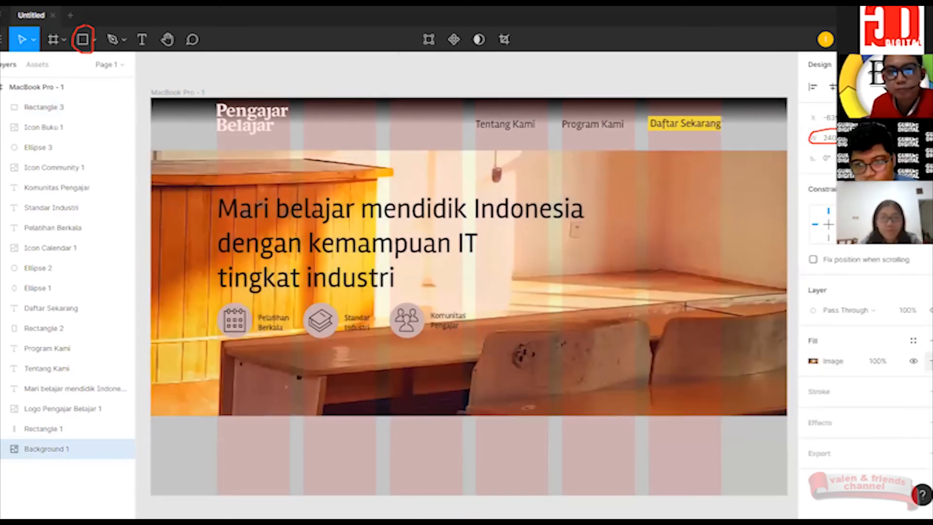
key("ctrl+z")
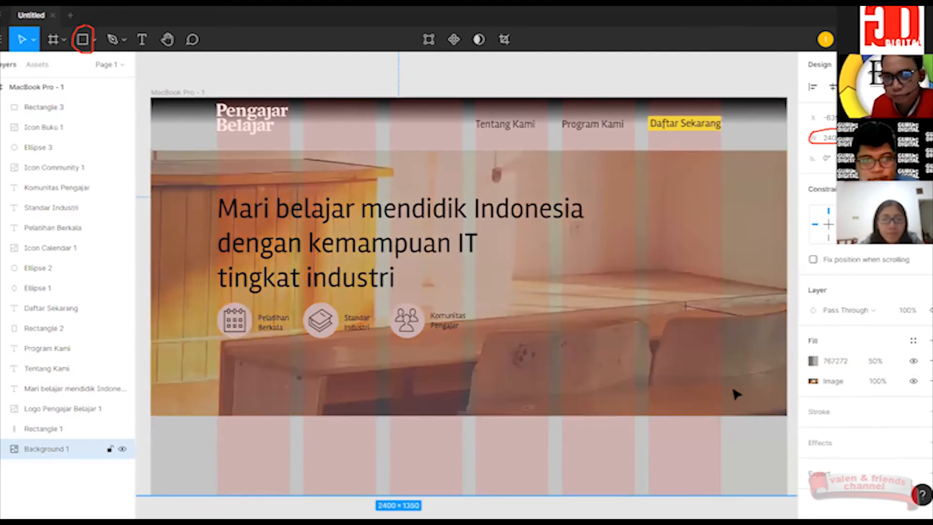
left_click(707, 442)
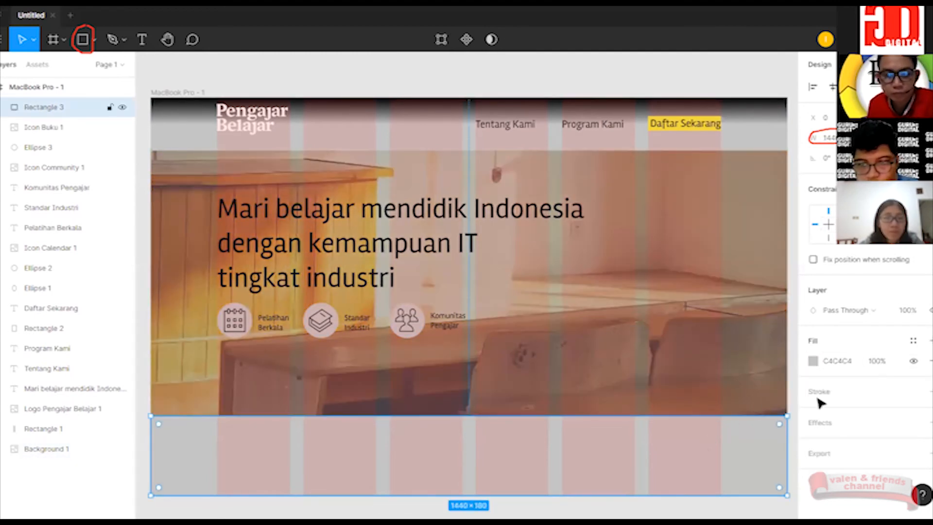
Fill the full-width bottom band with black 000000 at 70% opacity.
left_click(813, 362)
left_click_drag(647, 243, 647, 320)
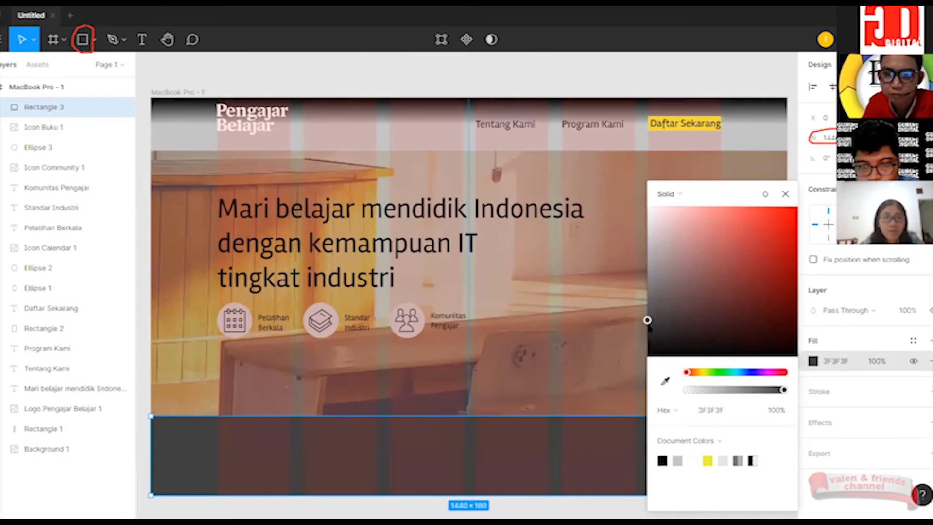
left_click(776, 411)
type("50")
key("Return")
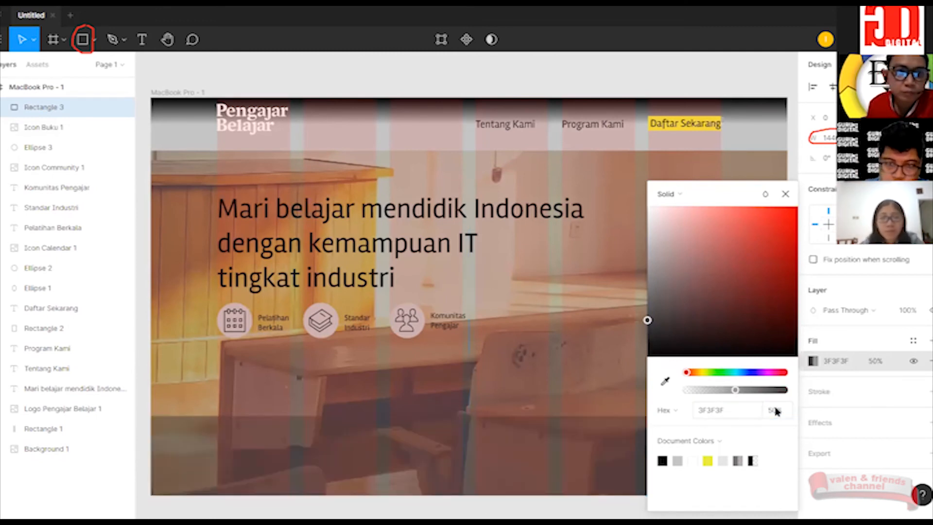
left_click_drag(647, 320, 648, 357)
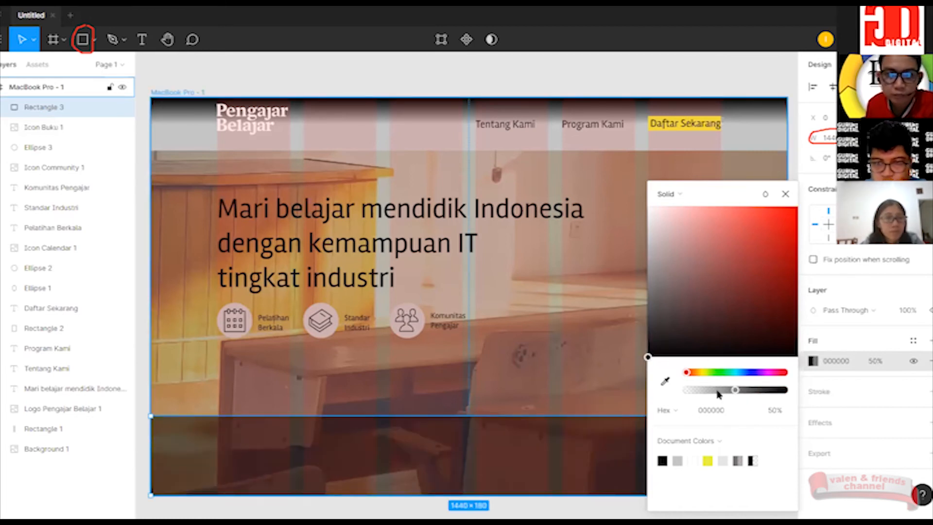
left_click(775, 414)
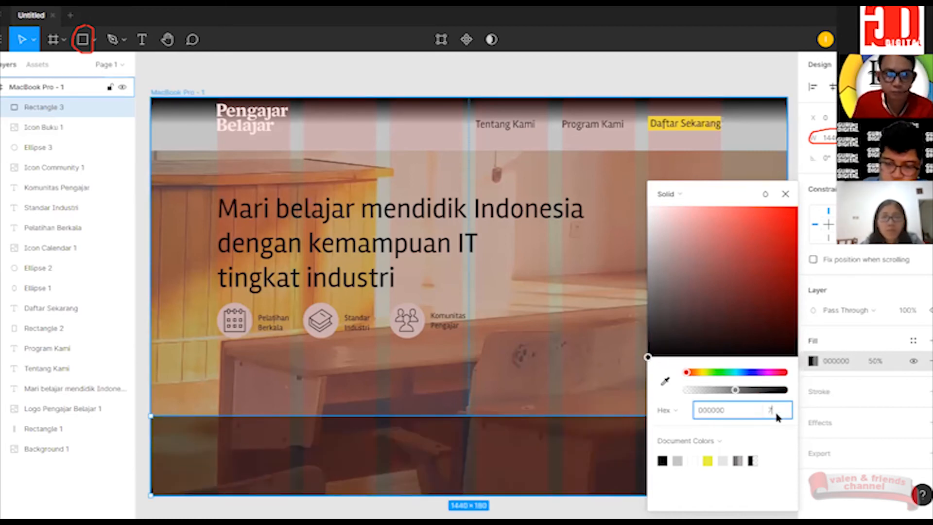
key("Return")
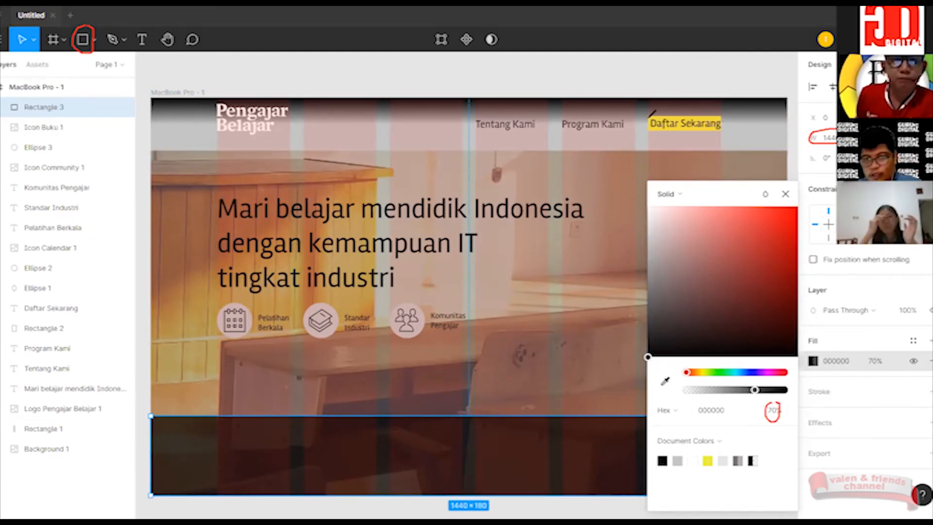
left_click(786, 194)
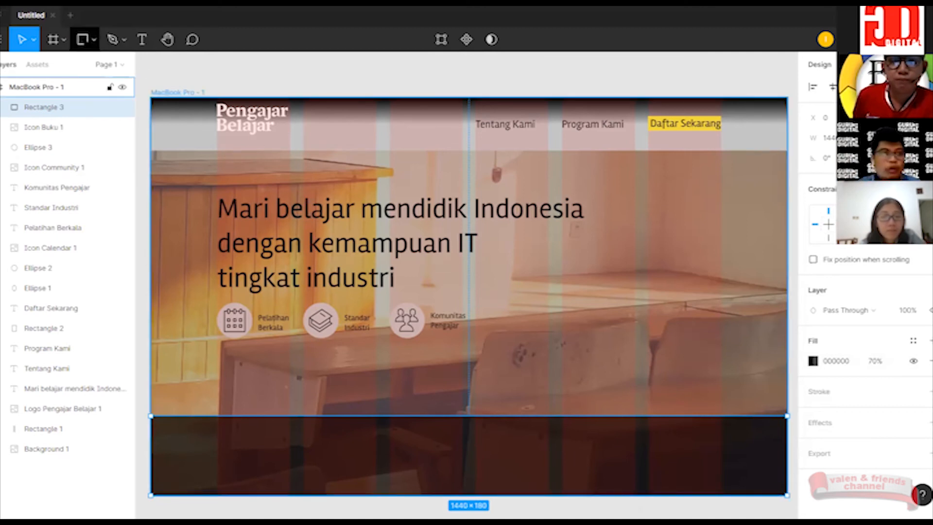
Place the picture file Image 1 from the UI-UX practice materials folder onto the landing page frame.
left_click(113, 40)
left_click(94, 39)
left_click(92, 39)
left_click(92, 39)
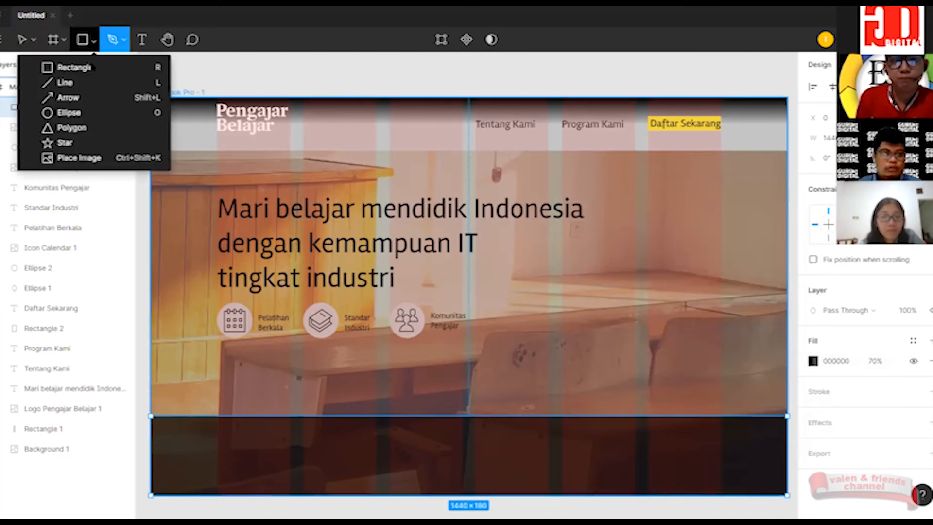
left_click(87, 159)
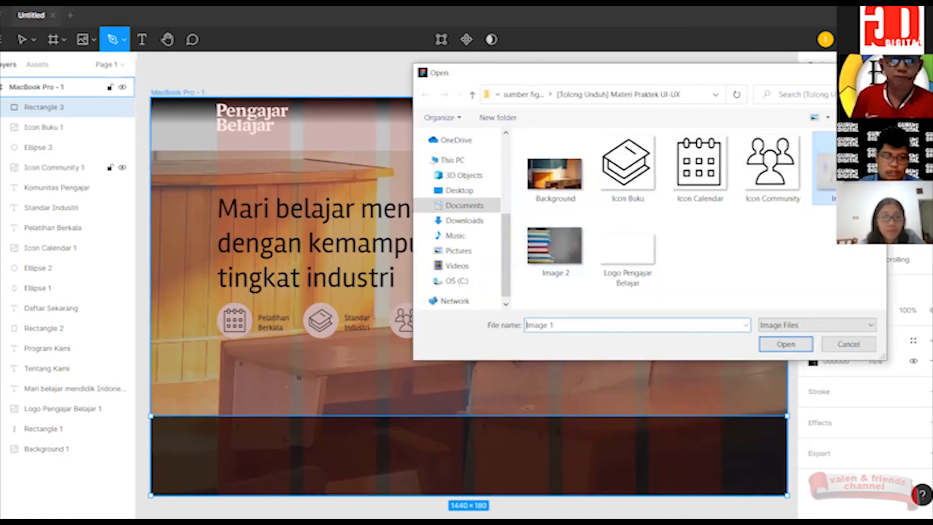
left_click_drag(826, 170, 252, 457)
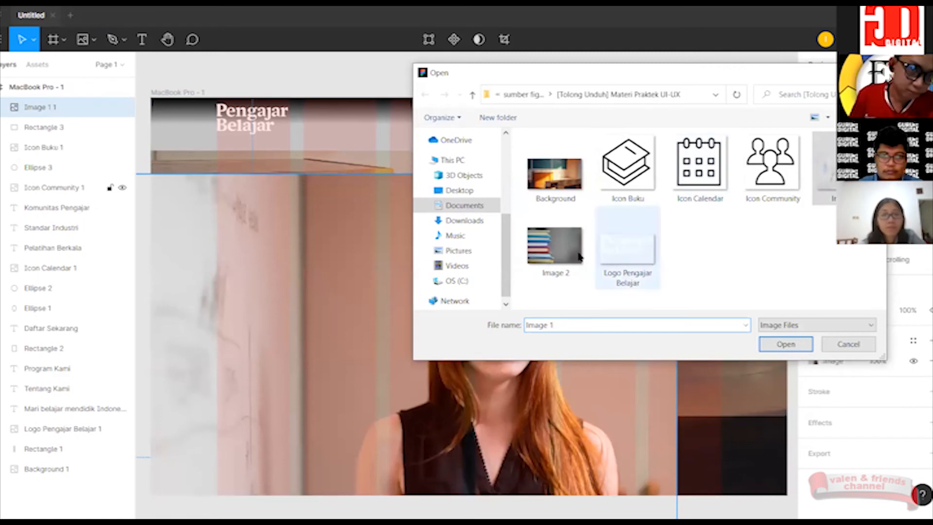
left_click(561, 258)
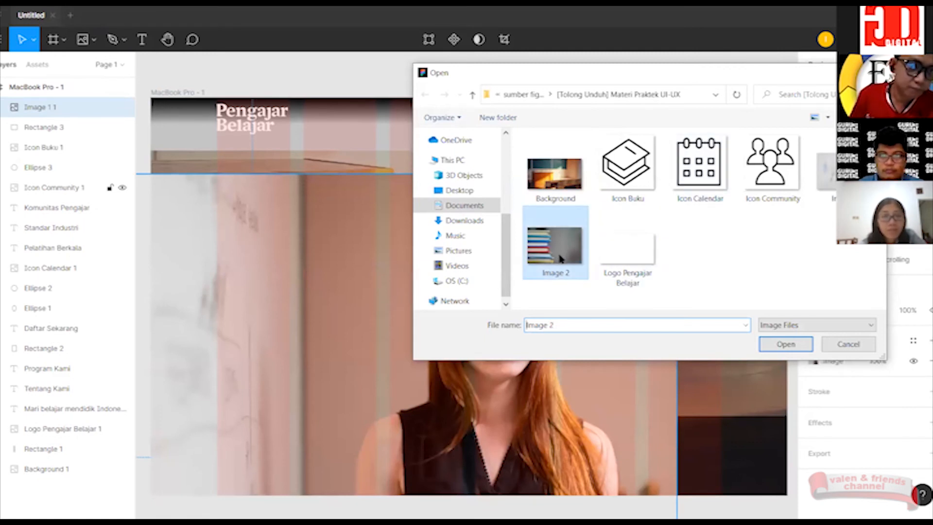
double_click(560, 258)
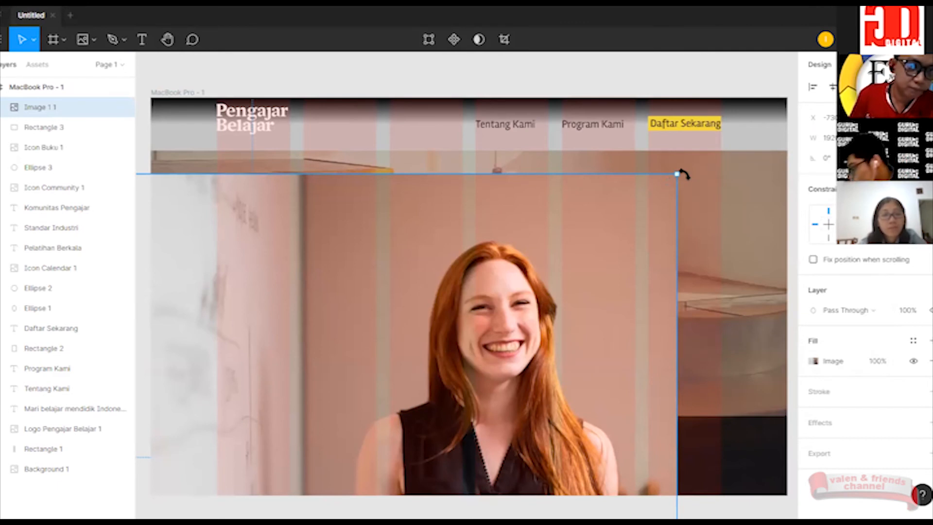
Try to resize the placed Image 1 photo to a width of 166, and undo the last changes.
left_click(833, 138)
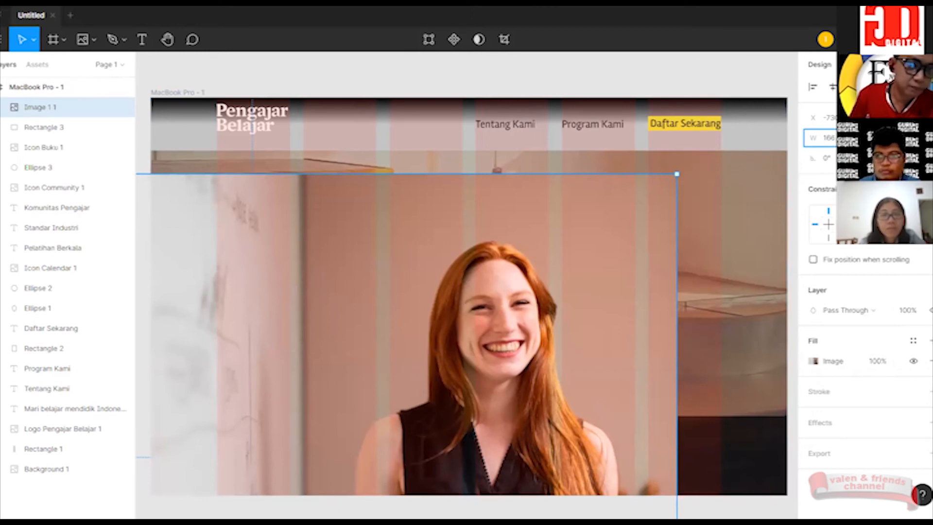
key("Return")
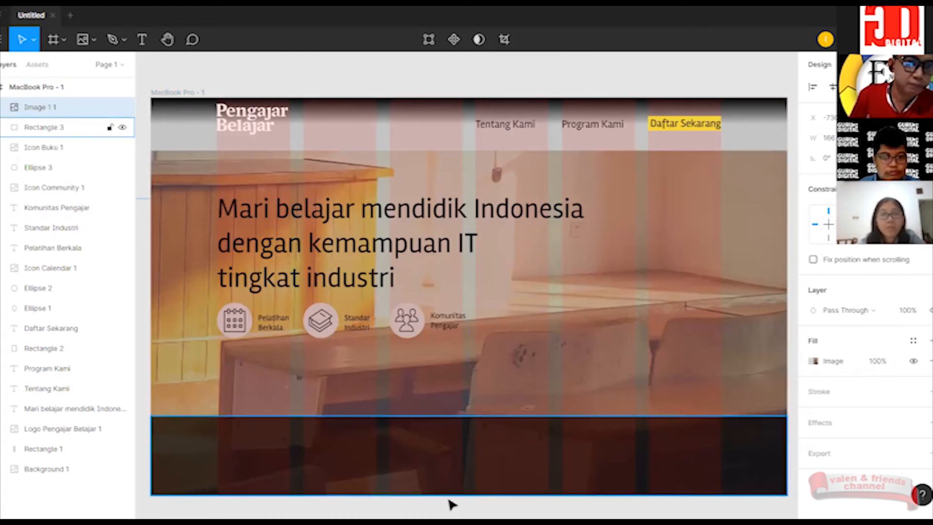
left_click(146, 156)
left_click(179, 156)
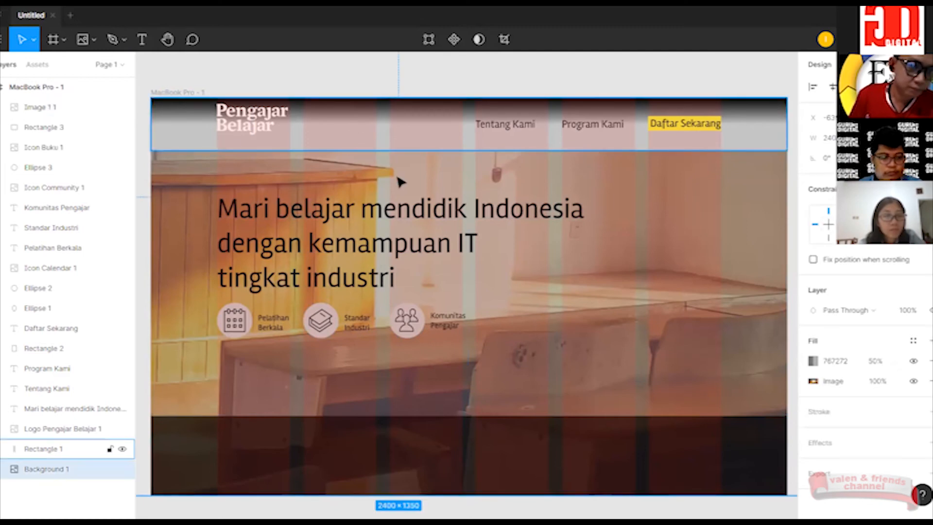
key("ctrl+z")
key("ctrl+z")
Set the Image 1 photo's width to 166 and place it in the dark bottom band at the first grid column.
left_click_drag(333, 267, 675, 254)
left_click(829, 138)
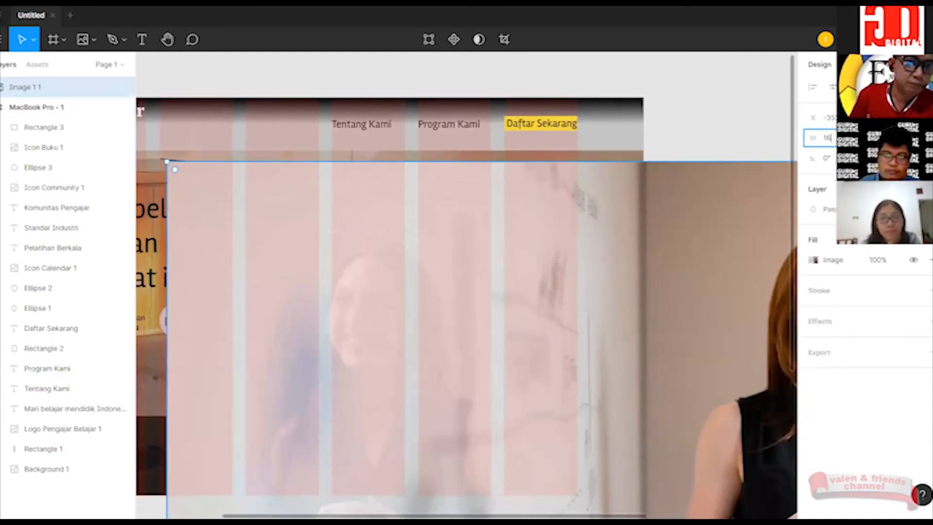
type("166")
key("Return")
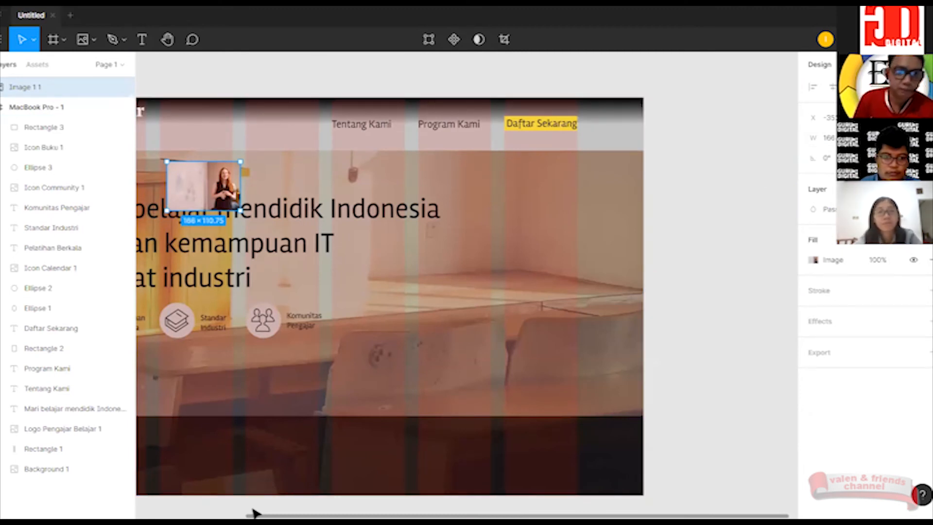
left_click_drag(253, 513, 196, 465)
left_click_drag(344, 183, 268, 454)
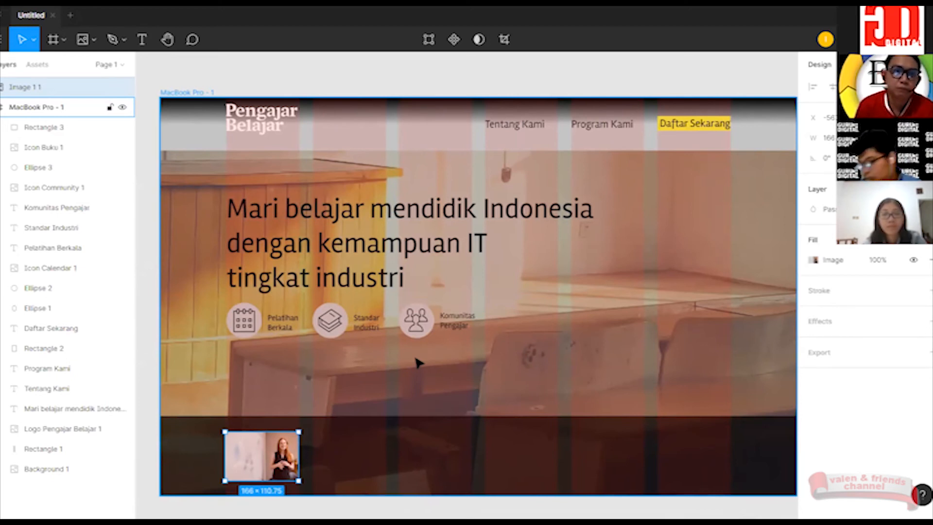
Place the picture file Image 2, the stack of books, onto the landing page frame.
left_click(94, 40)
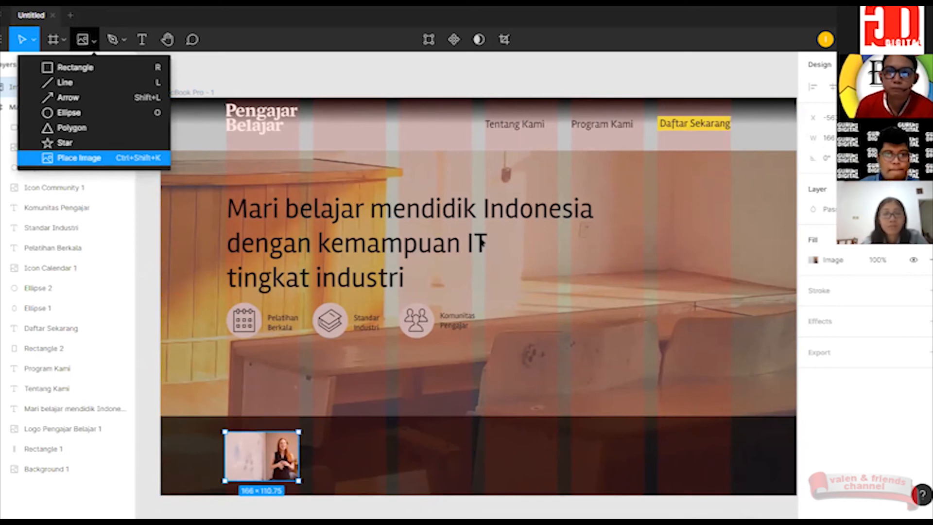
left_click(87, 160)
left_click(557, 247)
double_click(557, 247)
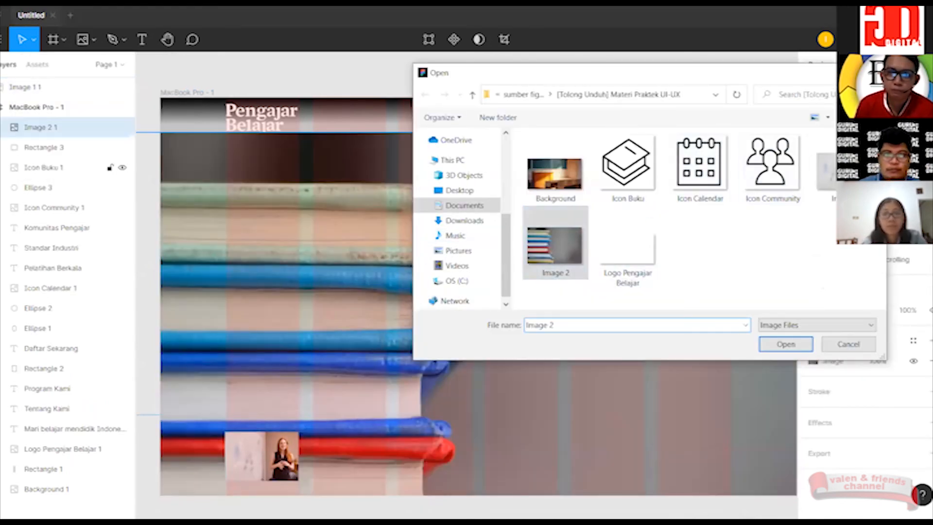
Set the books picture's width to 166 and place it in the bottom band at the fourth grid column, level with the first photo.
left_click_drag(381, 287, 679, 284)
left_click(829, 138)
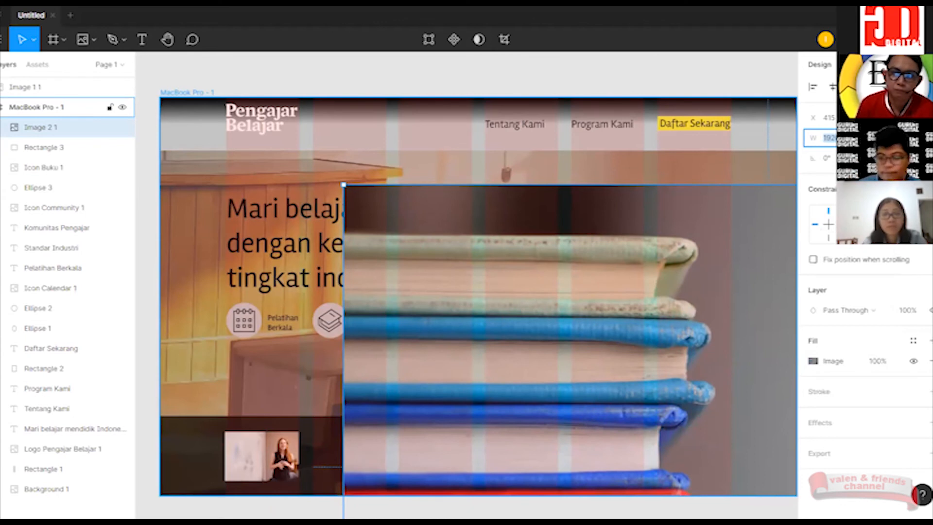
type("166")
key("Return")
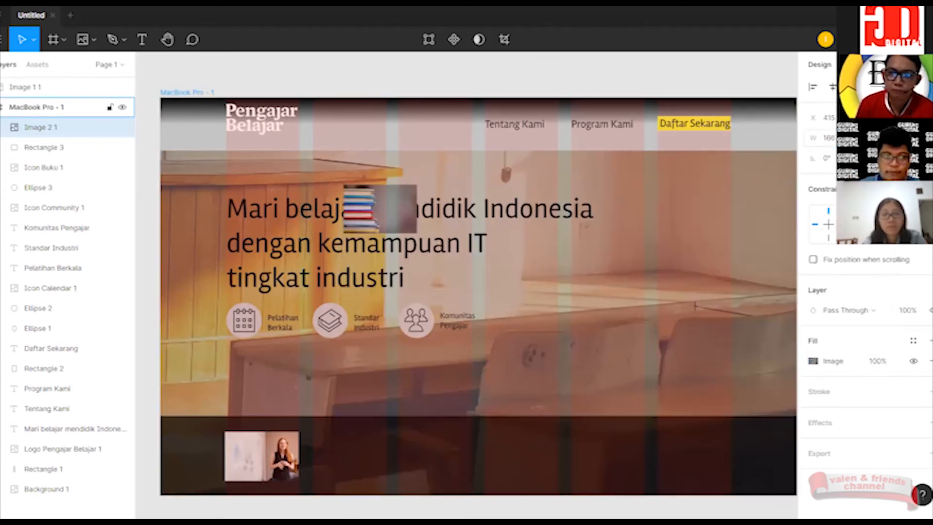
left_click_drag(389, 210, 533, 457)
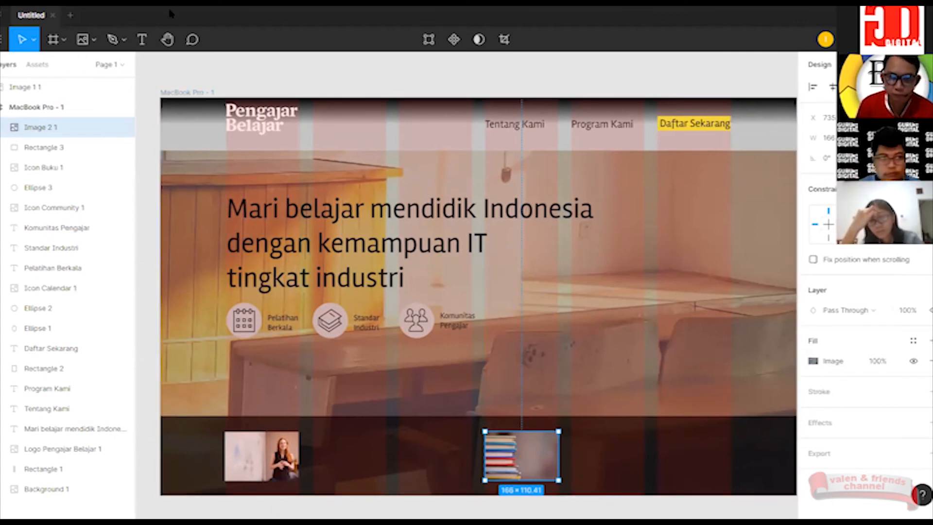
Add a text label reading "Akses ke" in the bottom band, just to the right of the woman's photo.
left_click(142, 39)
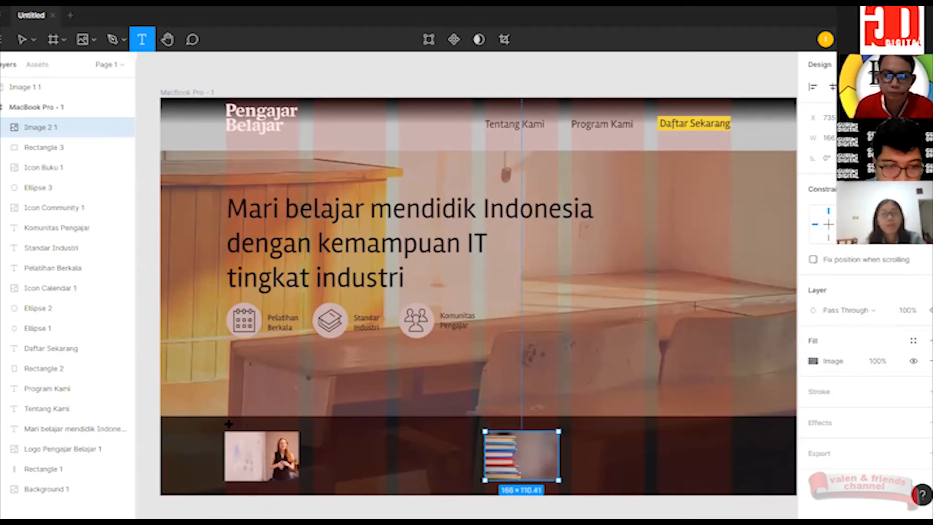
left_click(321, 445)
type("Aksa")
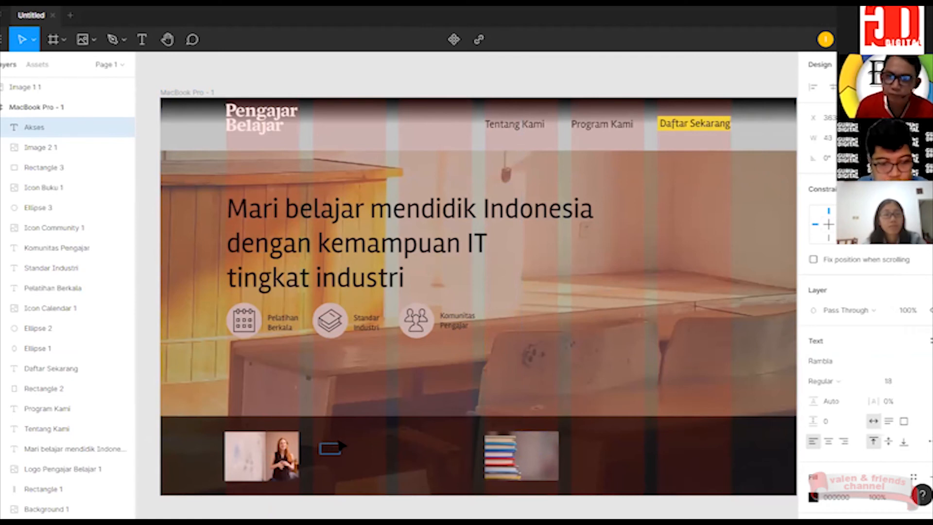
type("s Kepakar")
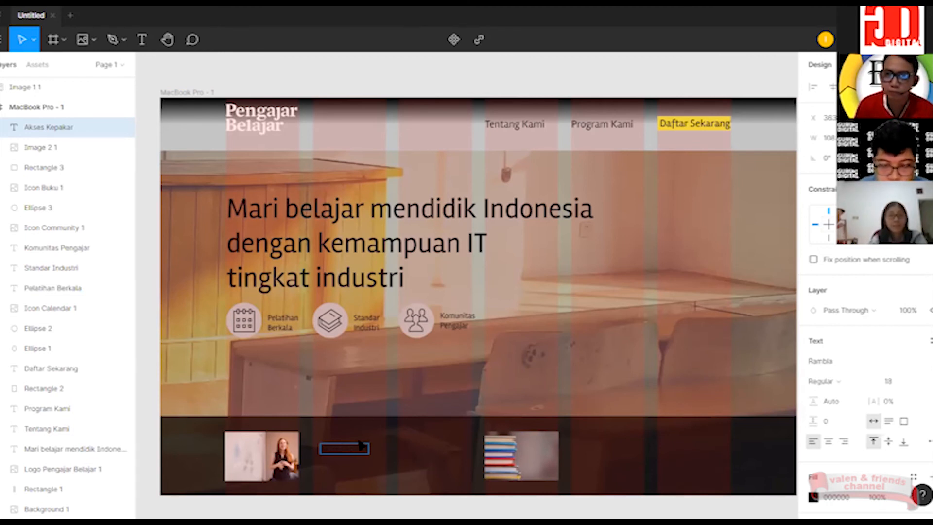
key("BackSpace")
key("BackSpace")
key("BackSpace")
key("BackSpace")
key("BackSpace")
key("BackSpace")
key("BackSpace")
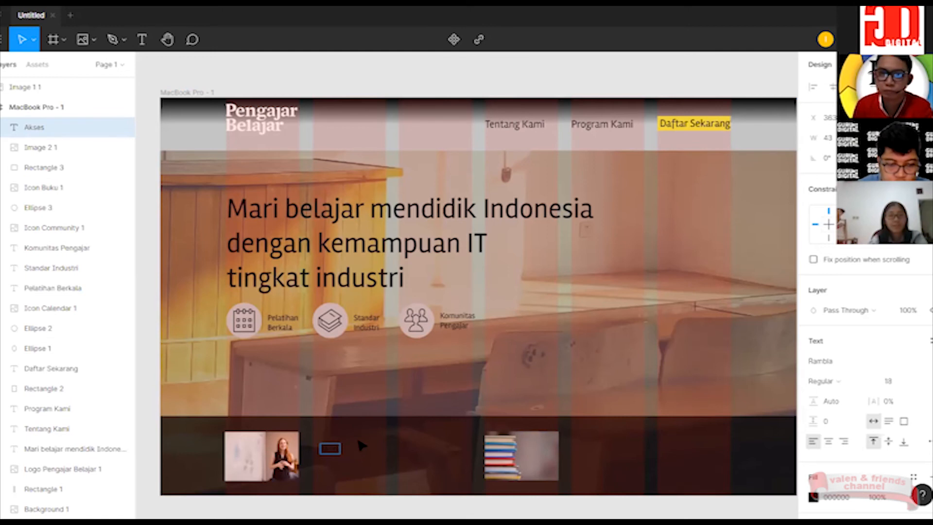
type("ke")
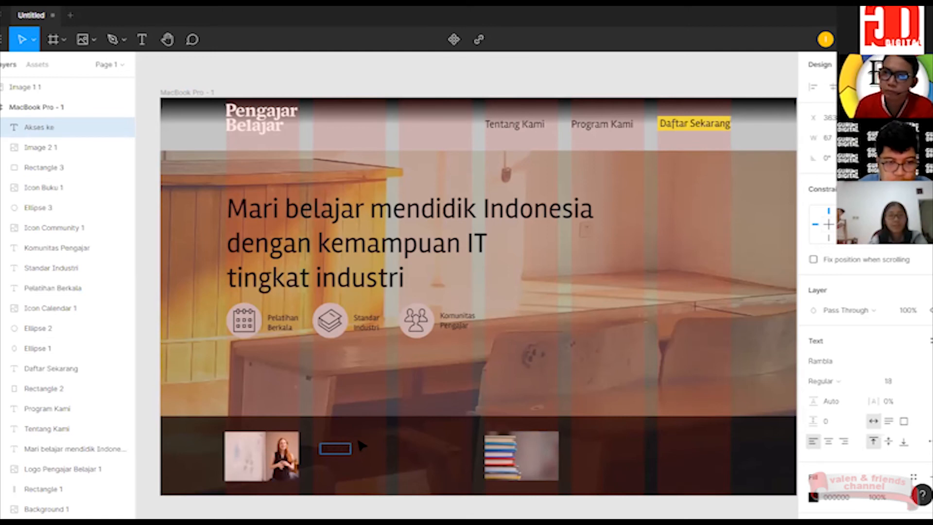
Replace the new label's text with "AKSES KE PAKAR INDUSTRI" in capitals.
key("BackSpace")
key("BackSpace")
key("BackSpace")
key("BackSpace")
key("BackSpace")
key("BackSpace")
key("BackSpace")
key("BackSpace")
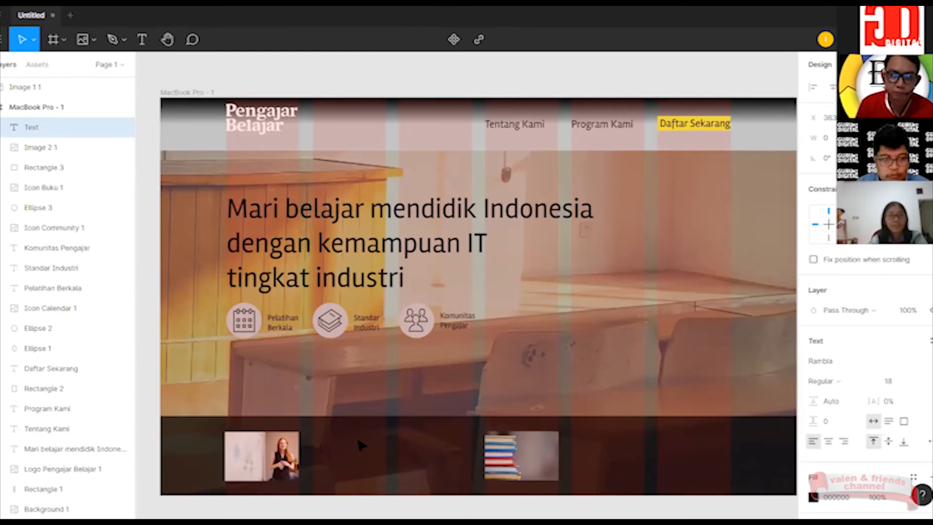
type("AKS")
type("E")
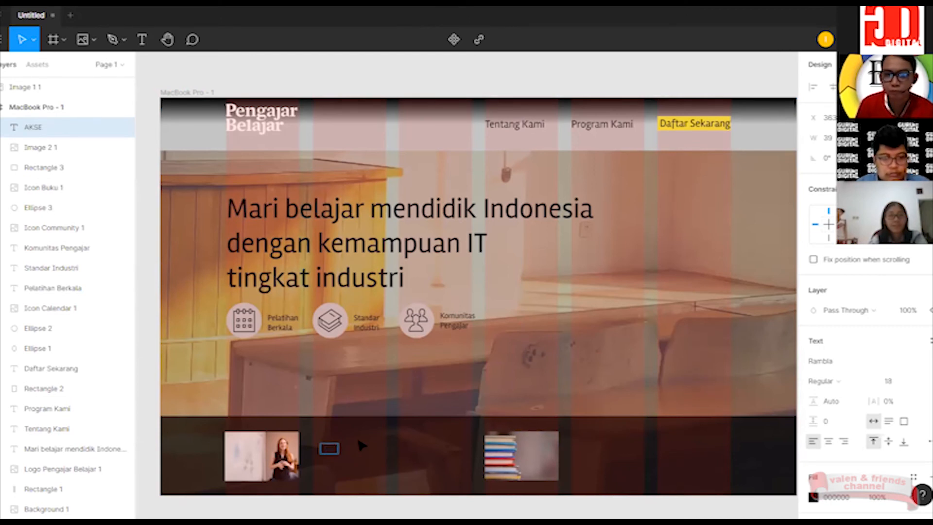
type("S KE")
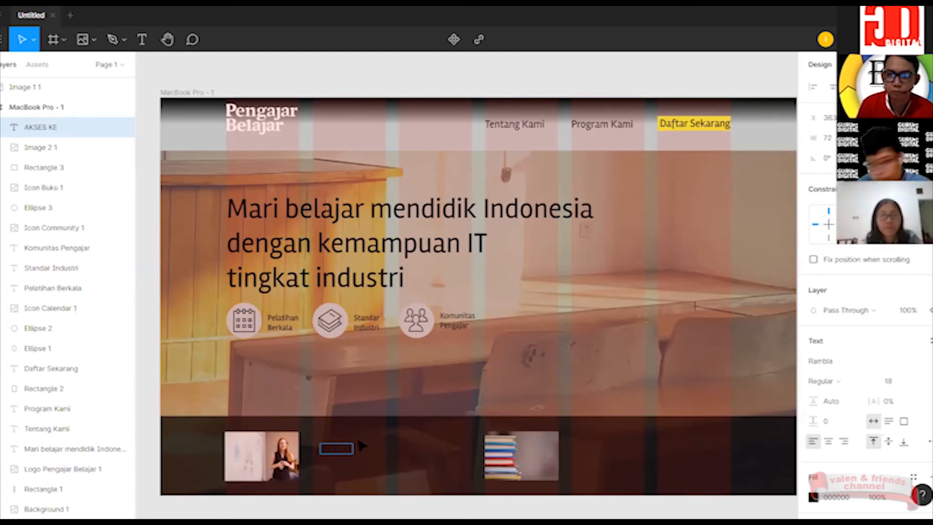
type(" PAKAR")
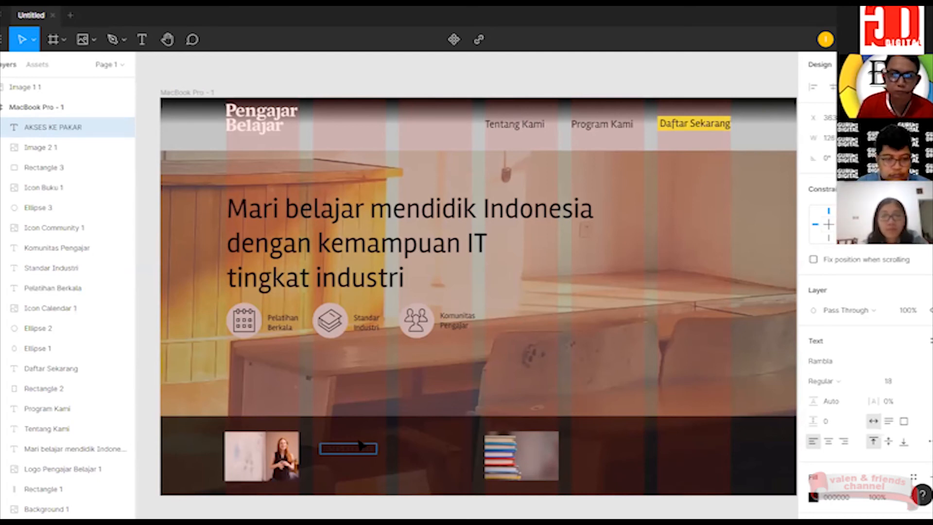
type(" INDUS")
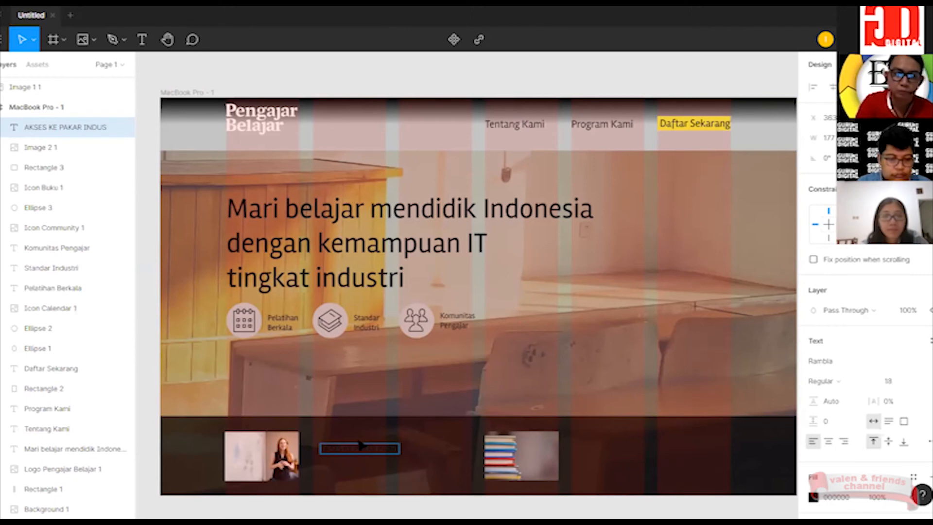
type("TRI")
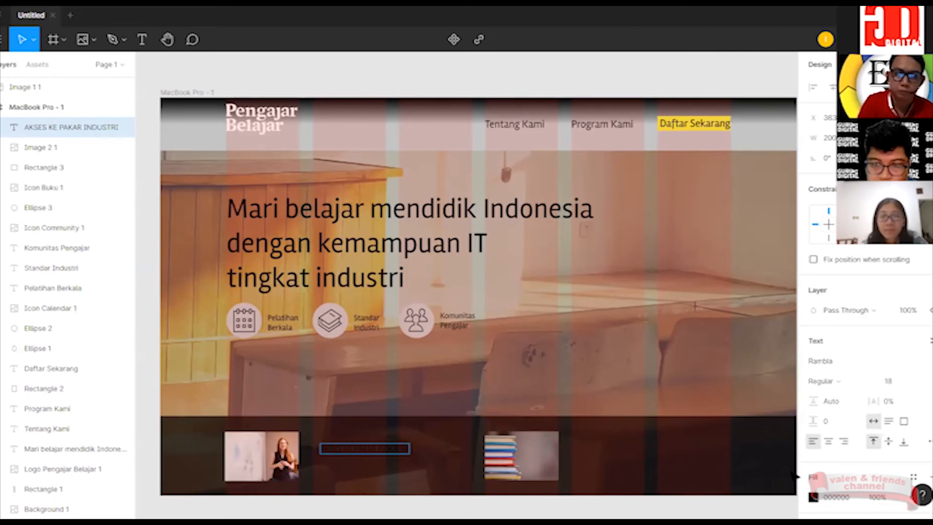
Change the "AKSES KE PAKAR INDUSTRI" label's fill colour to near-white FFFDFD.
left_click(813, 497)
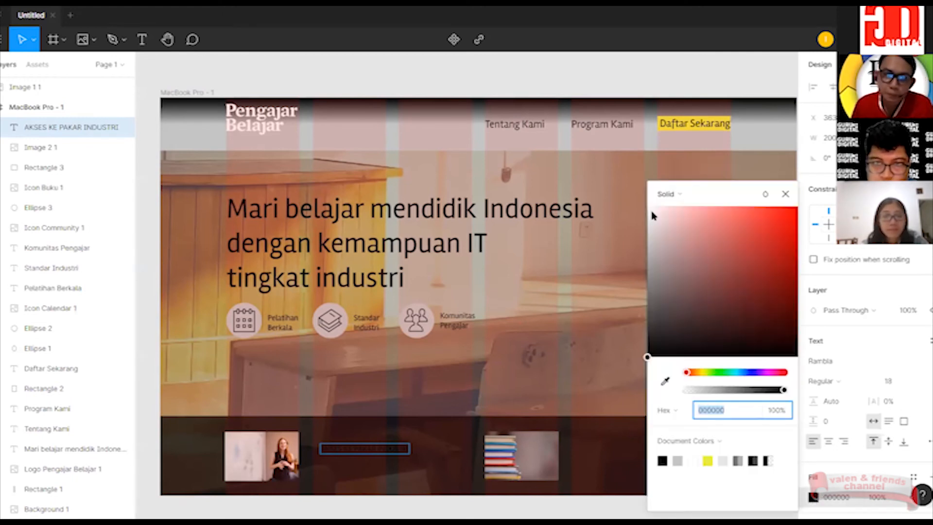
left_click(649, 211)
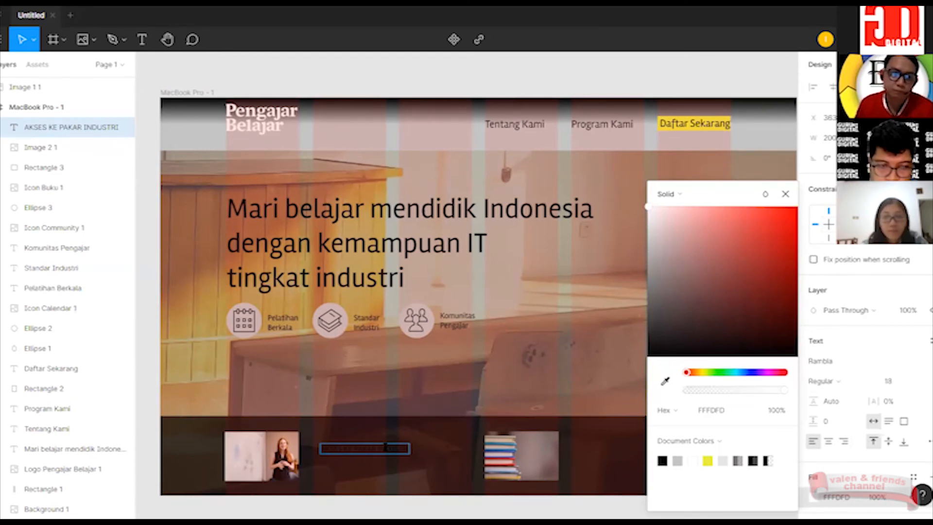
Set the "AKSES KE PAKAR INDUSTRI" label's fill to FFFEFE and move it slightly up so it starts at the second grid column.
left_click(650, 232)
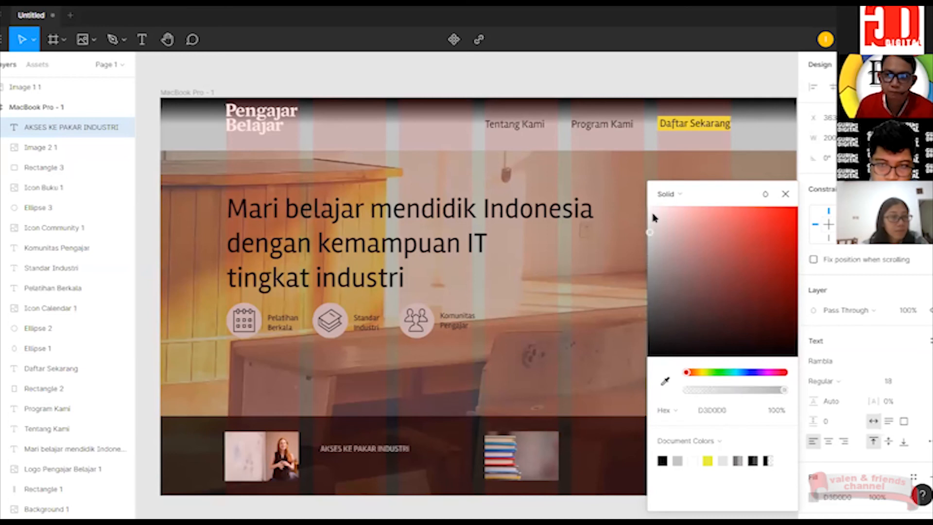
left_click(650, 208)
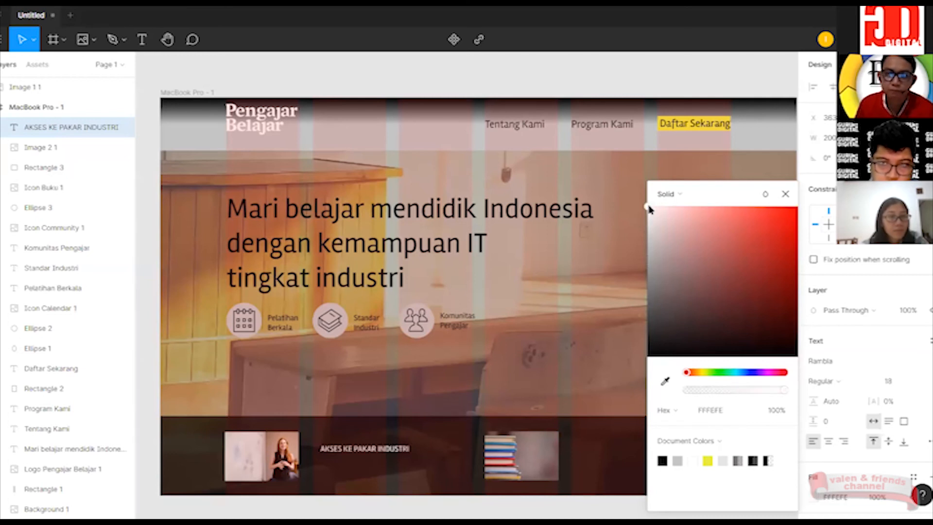
left_click(785, 193)
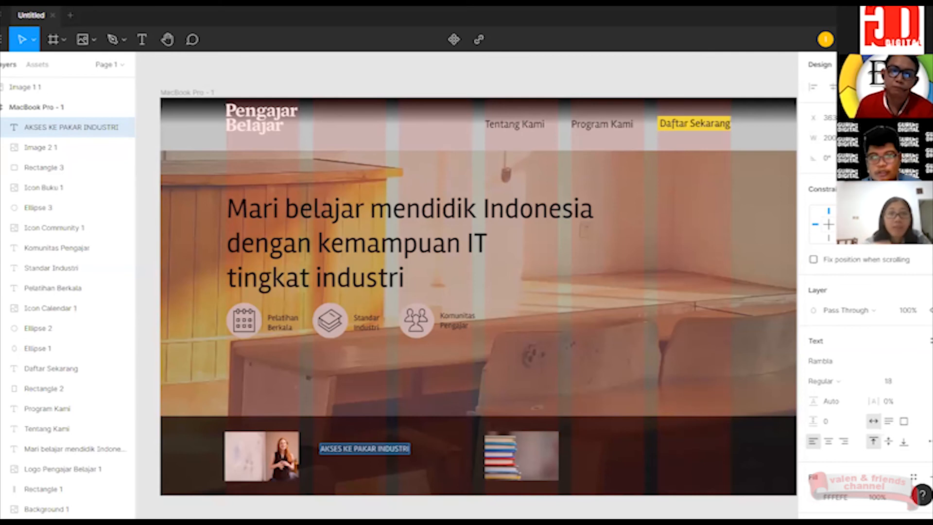
key("Escape")
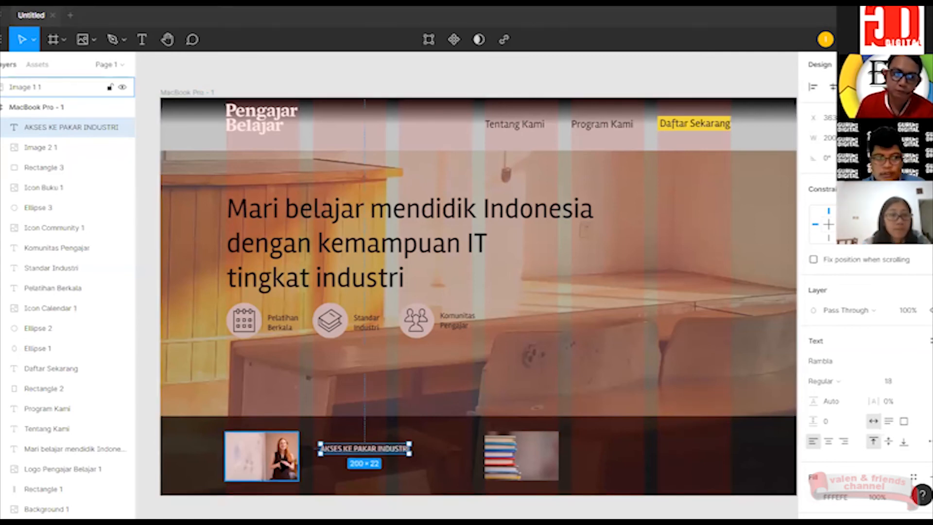
left_click(262, 456)
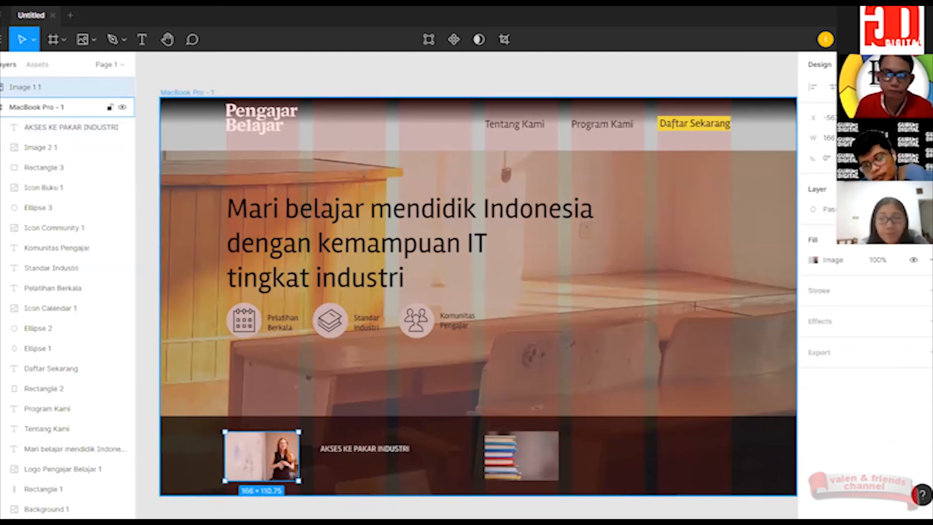
left_click_drag(365, 448, 357, 442)
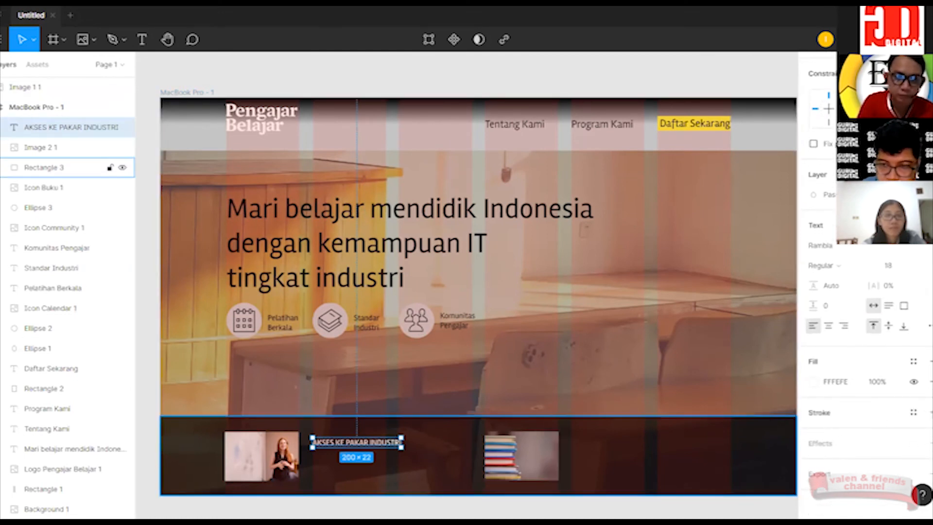
Add a white FFFFFF stroke to the "AKSES KE PAKAR INDUSTRI" label.
left_click(929, 412)
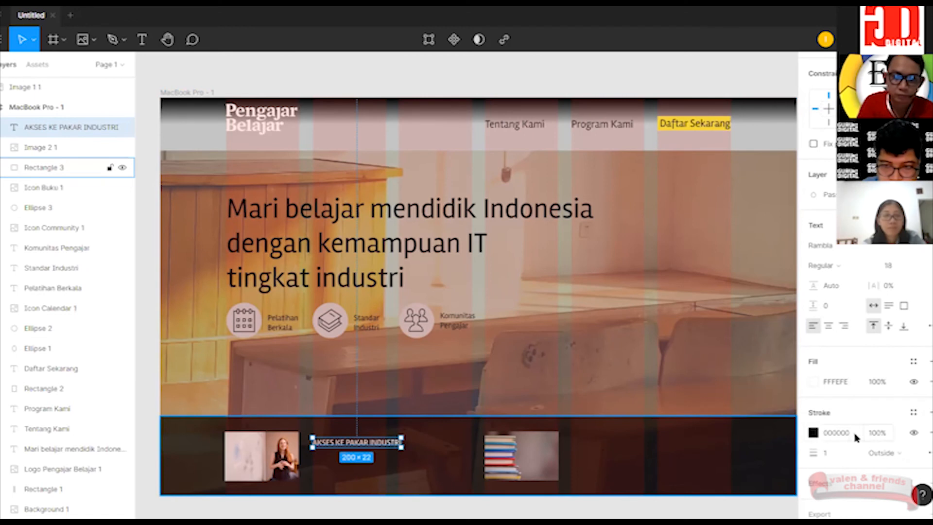
left_click(815, 433)
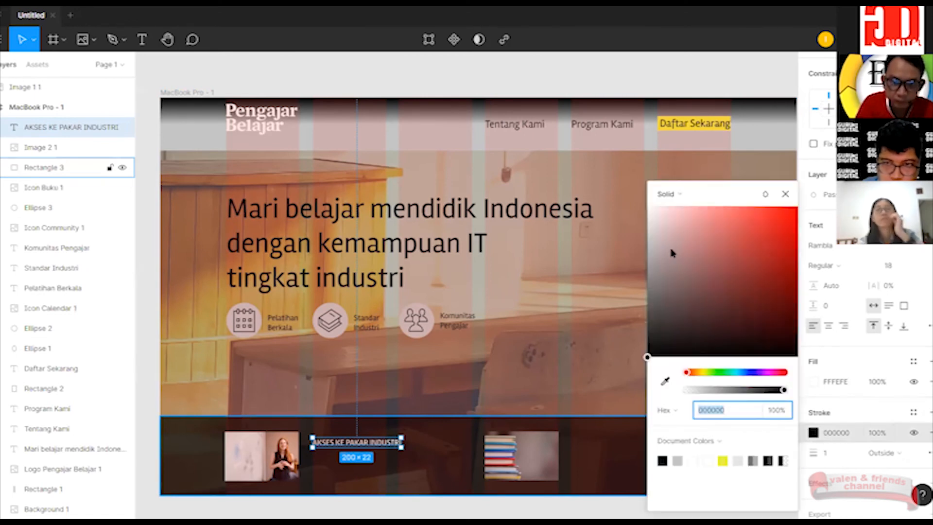
left_click(648, 209)
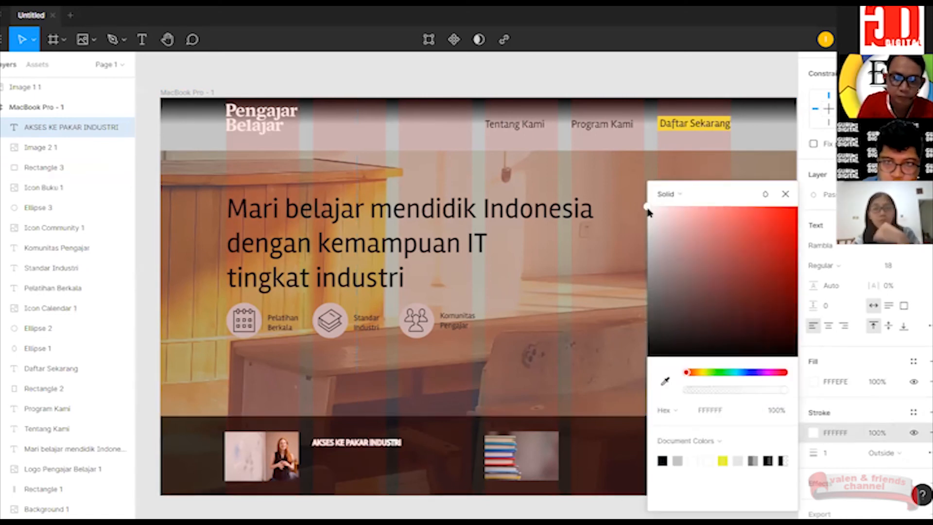
left_click(785, 194)
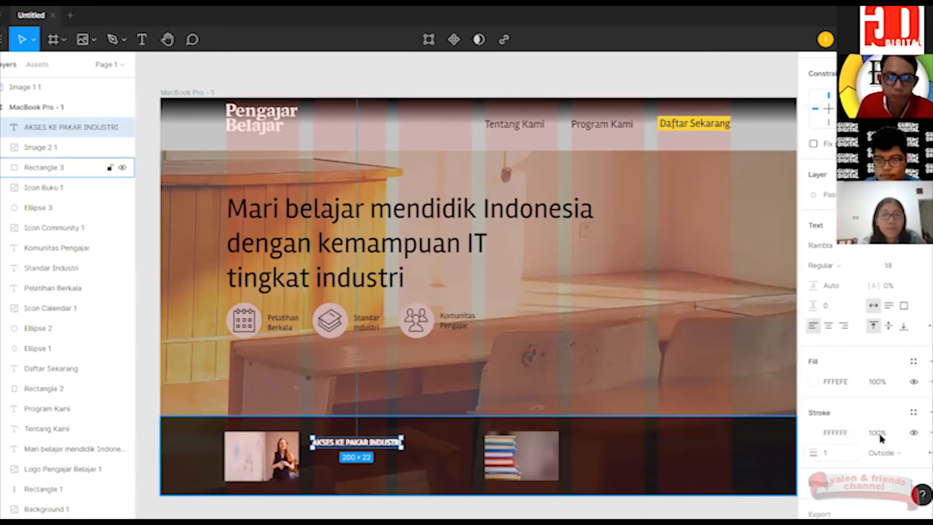
scroll(905, 301, "up", 2)
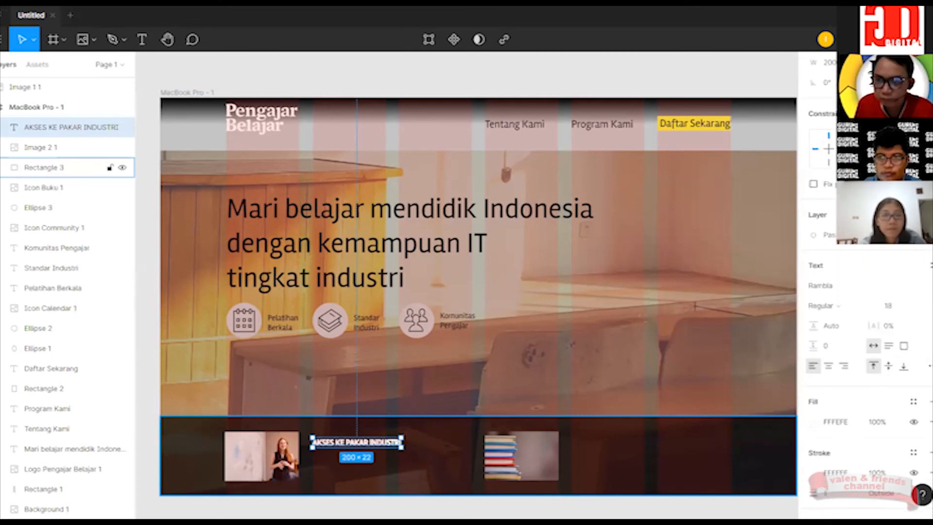
scroll(890, 331, "up", 3)
left_click(896, 381)
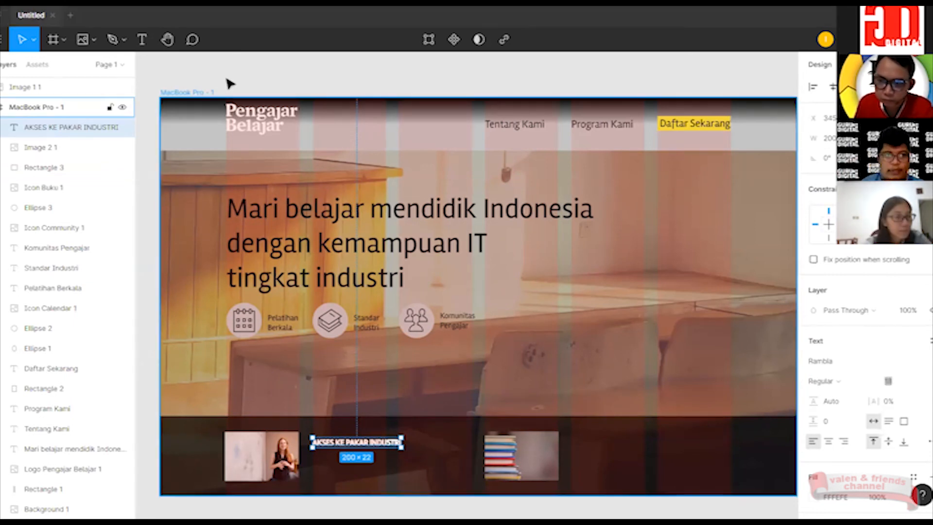
Add a text label reading "RATUSAN PEMBELAJARAN" in the bottom band, just to the right of the books picture.
left_click(142, 39)
left_click(590, 442)
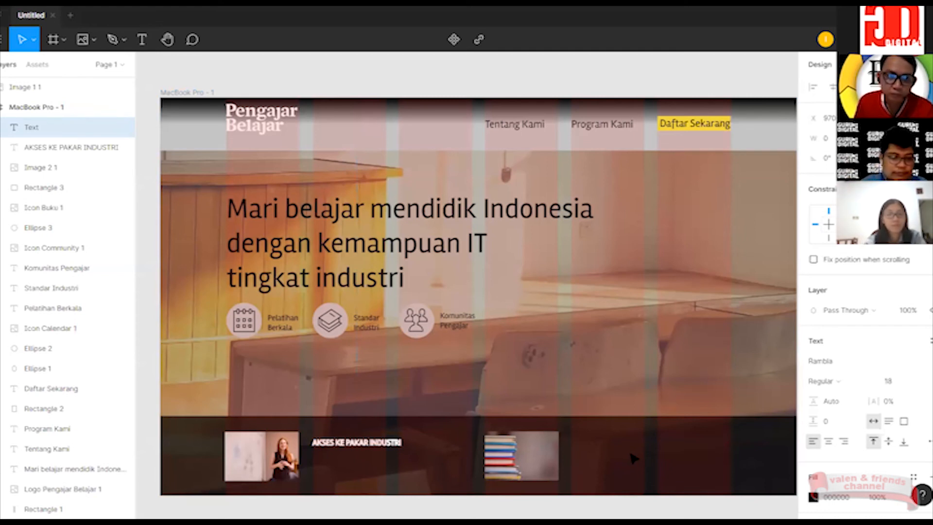
type("RATU")
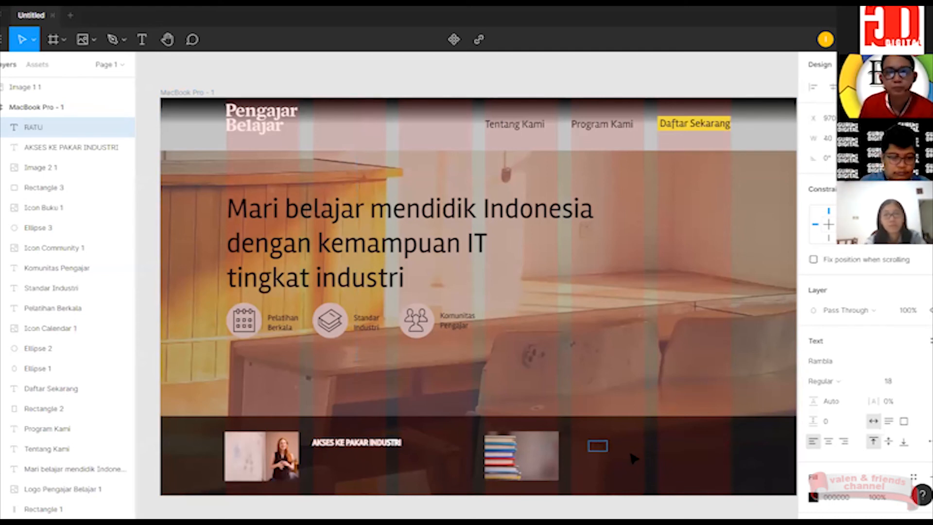
type("SAN PE")
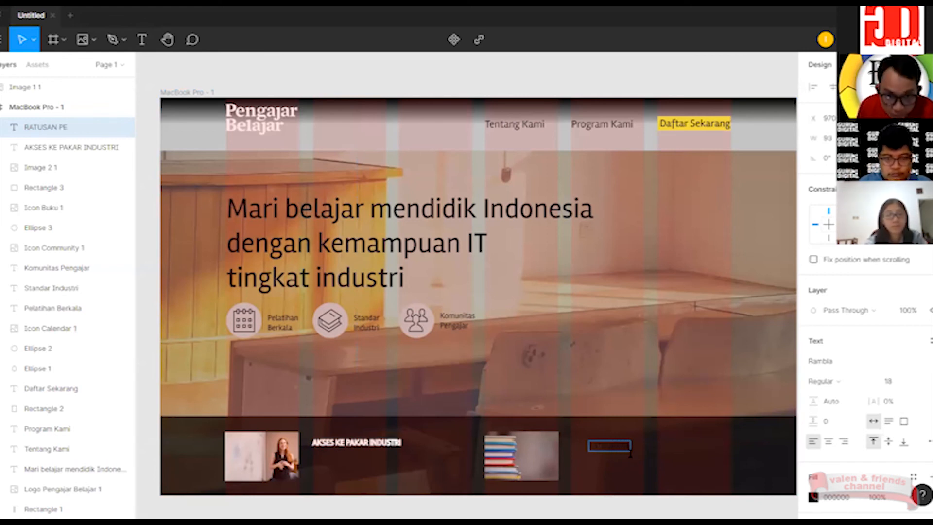
type("MBELAJARAN")
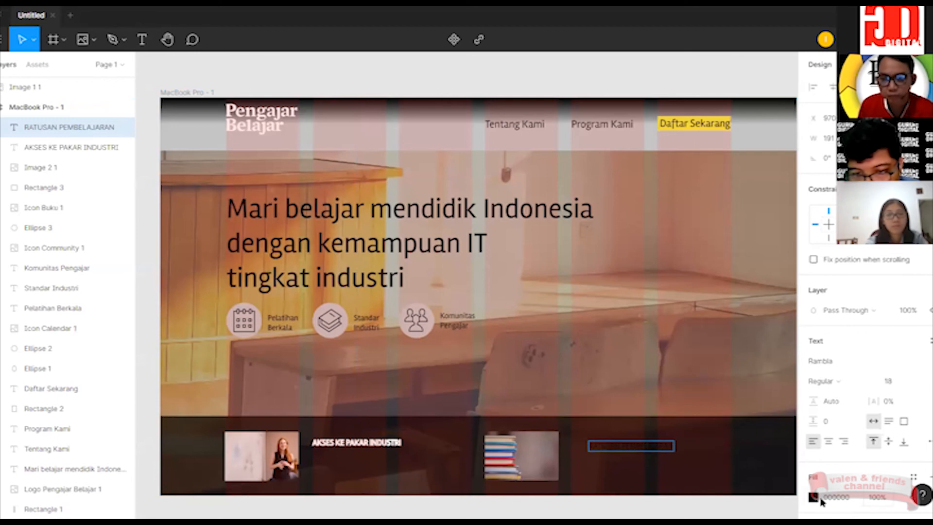
Change the "RATUSAN PEMBELAJARAN" label's fill colour to near-white FFFEFE.
double_click(656, 448)
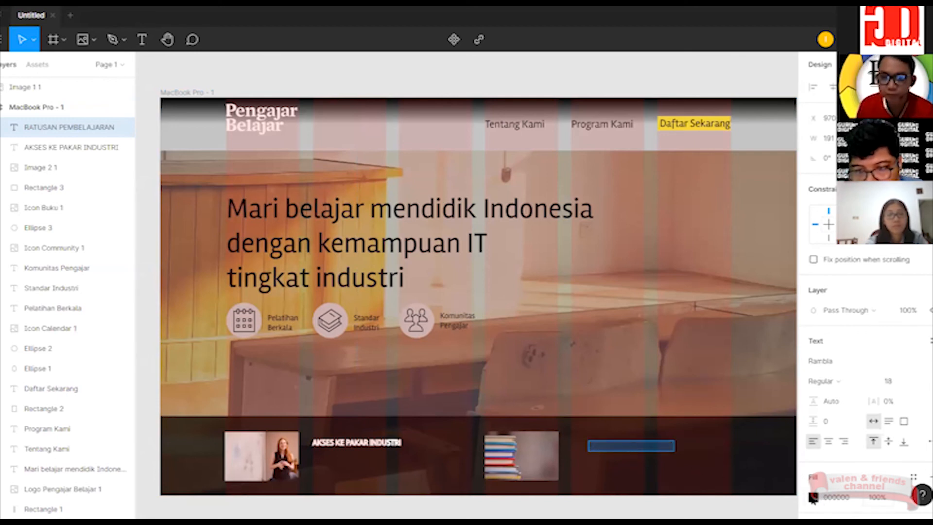
left_click(814, 497)
left_click(648, 208)
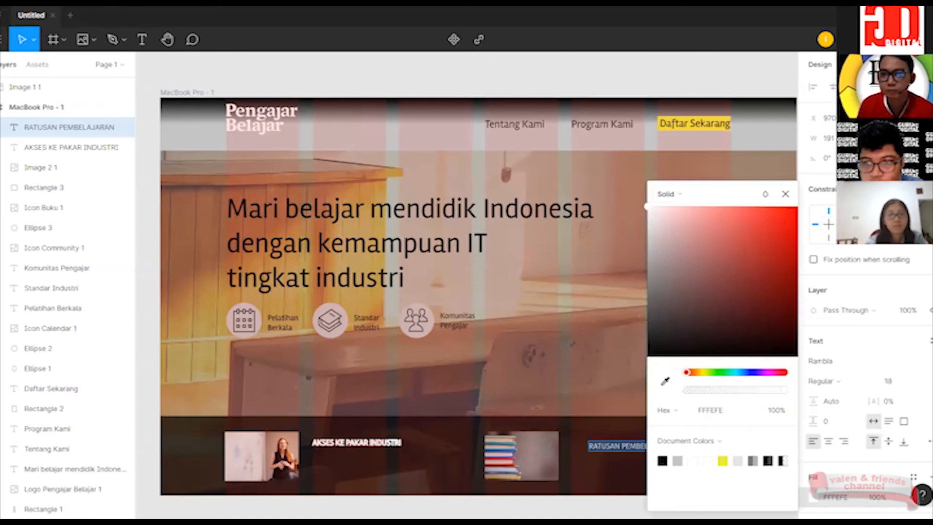
left_click(785, 193)
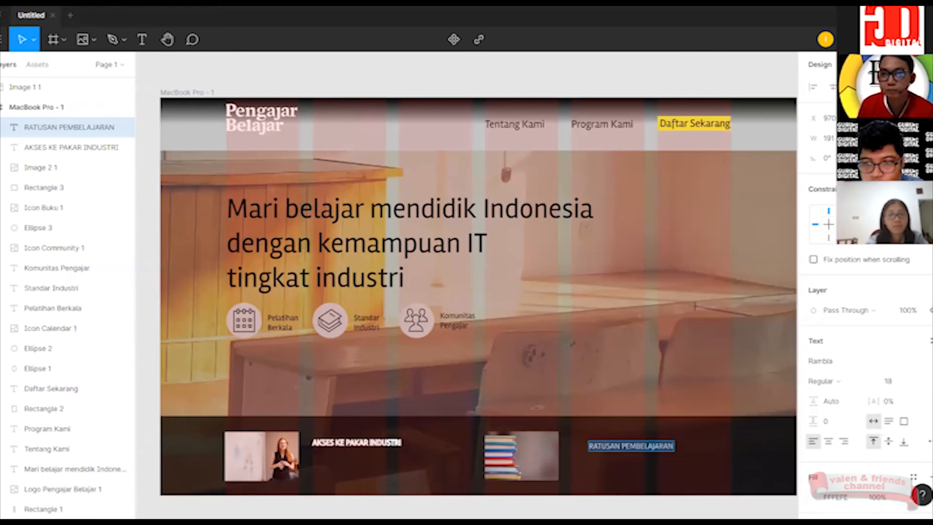
Add a white FFFFFF stroke to the "RATUSAN PEMBELAJARAN" label.
scroll(865, 311, "down", 2)
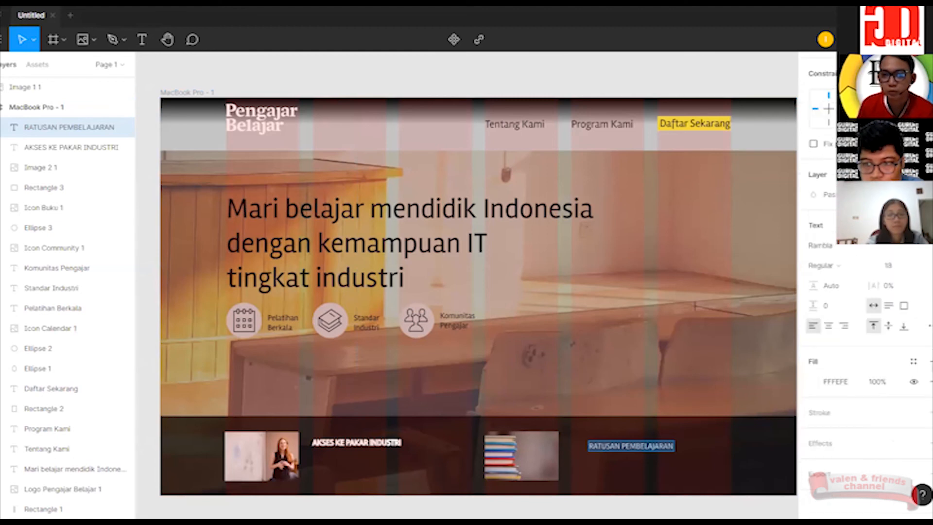
left_click(929, 412)
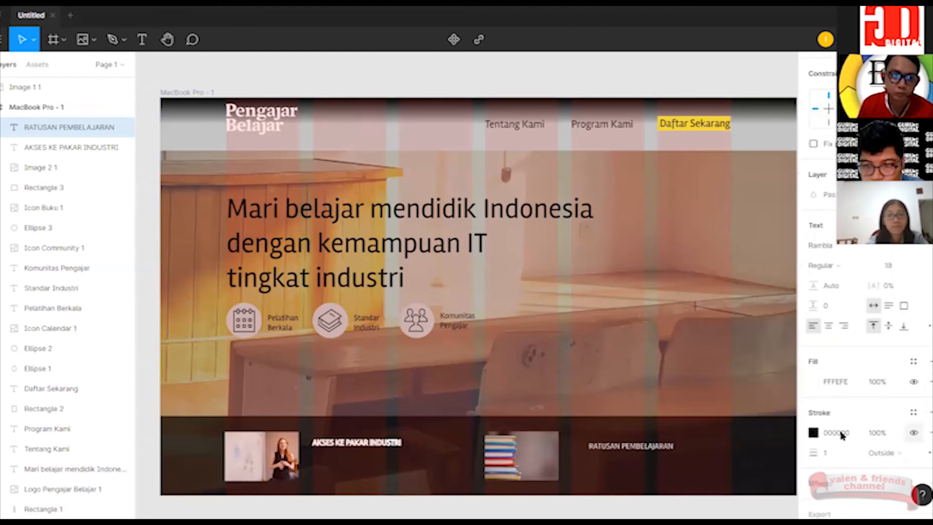
left_click(813, 433)
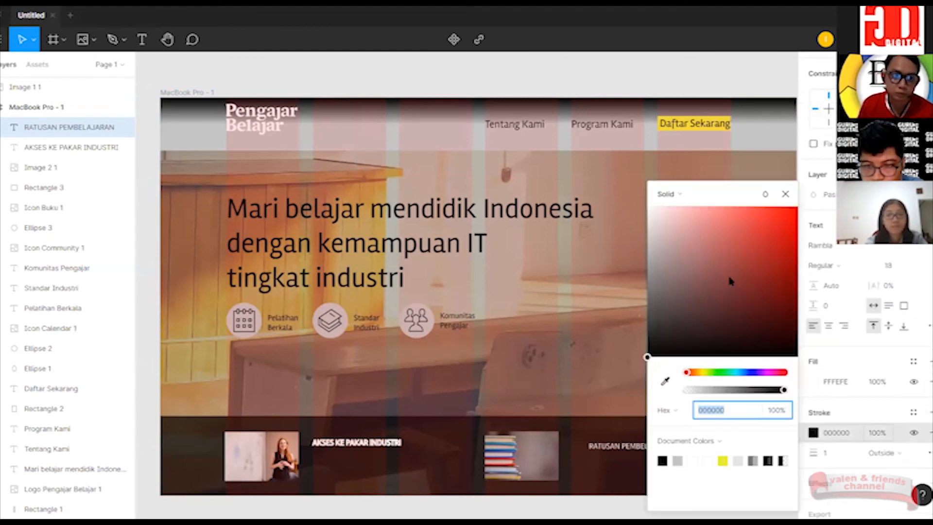
left_click(647, 208)
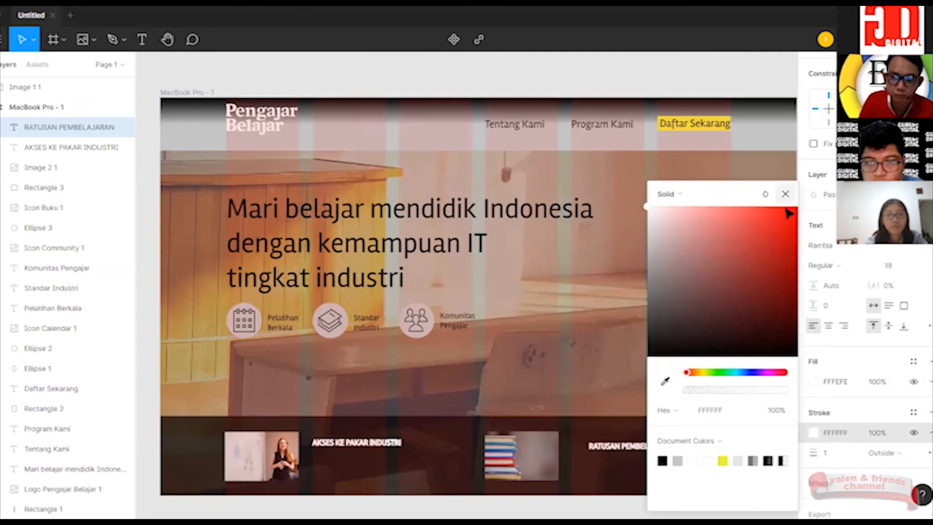
left_click(786, 193)
Move the "RATUSAN PEMBELAJARAN" label to the start of the fifth grid column, level with the "AKSES KE PAKAR INDUSTRI" label.
key("Escape")
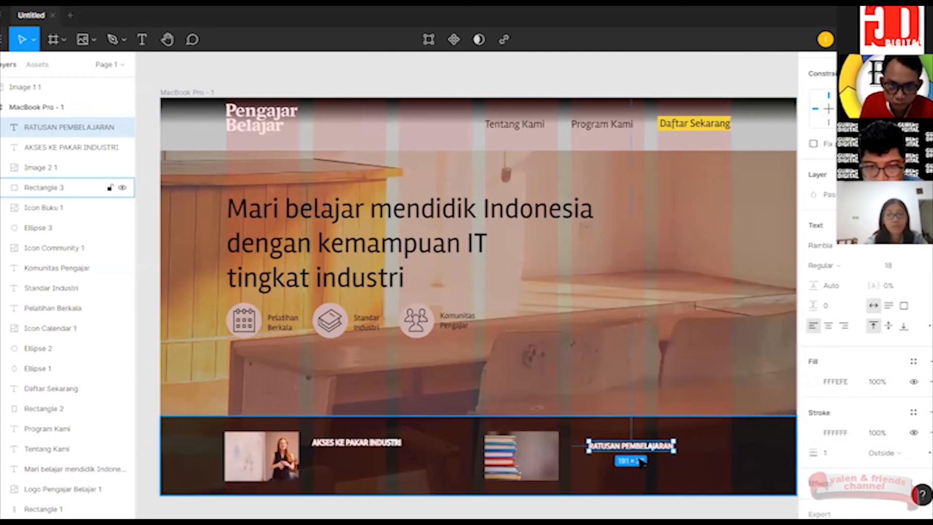
left_click_drag(644, 450, 623, 447)
left_click(722, 459)
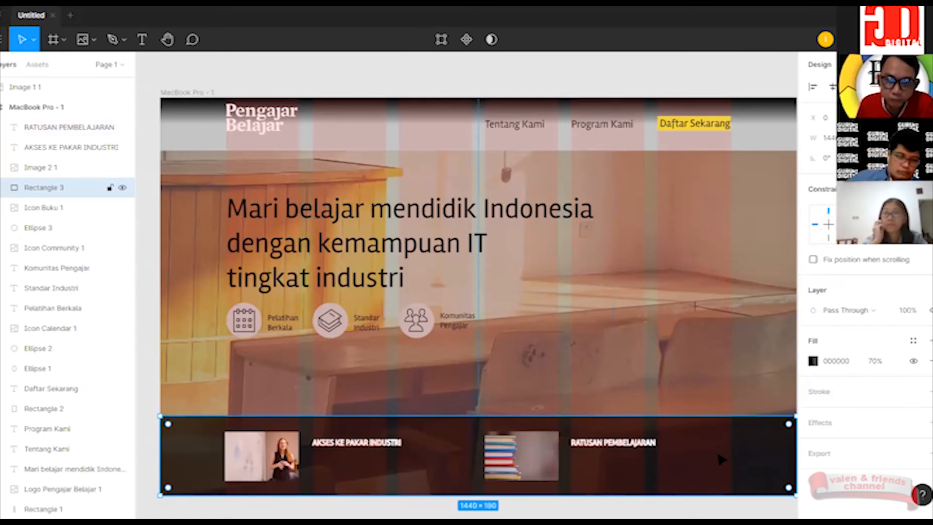
left_click(634, 443)
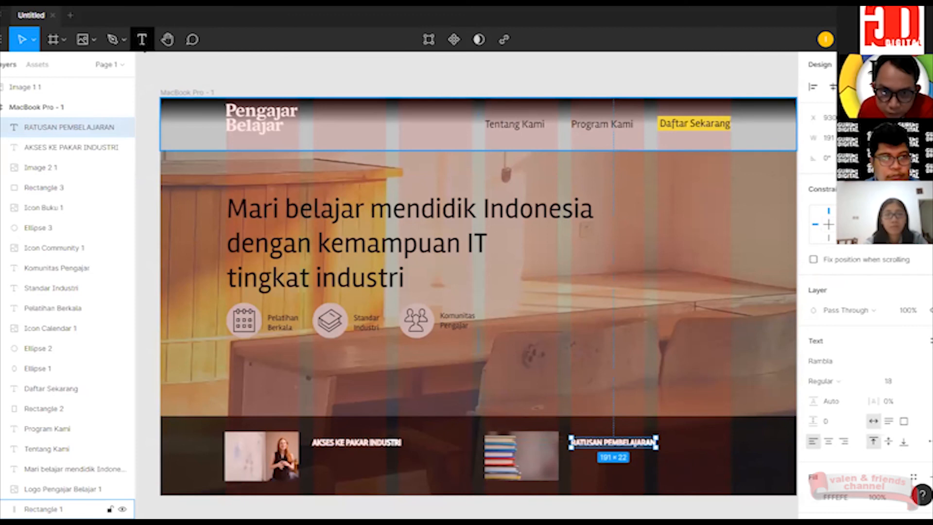
Add a two-line description reading "Temukan pelatihan yang sesuai dengan minat dan kebutuhan anda" beneath the "AKSES KE PAKAR INDUSTRI" caption.
left_click(143, 46)
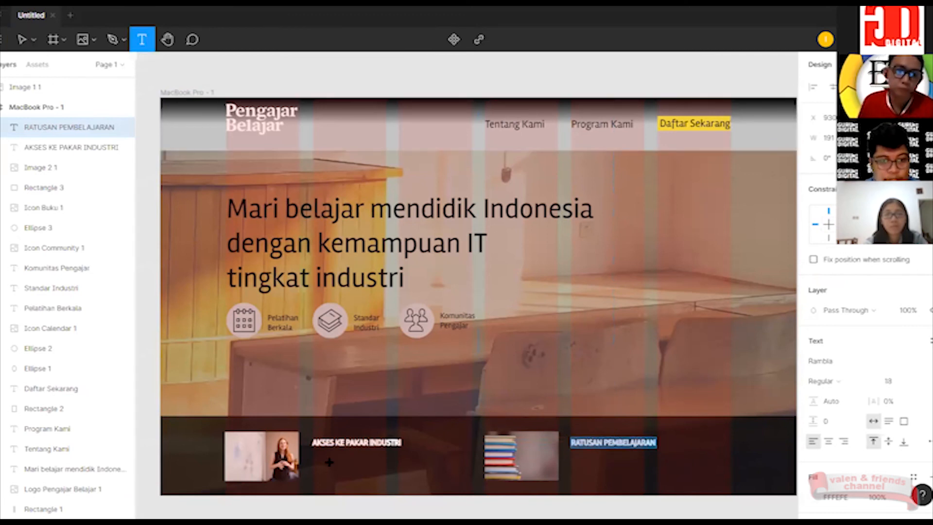
left_click(317, 461)
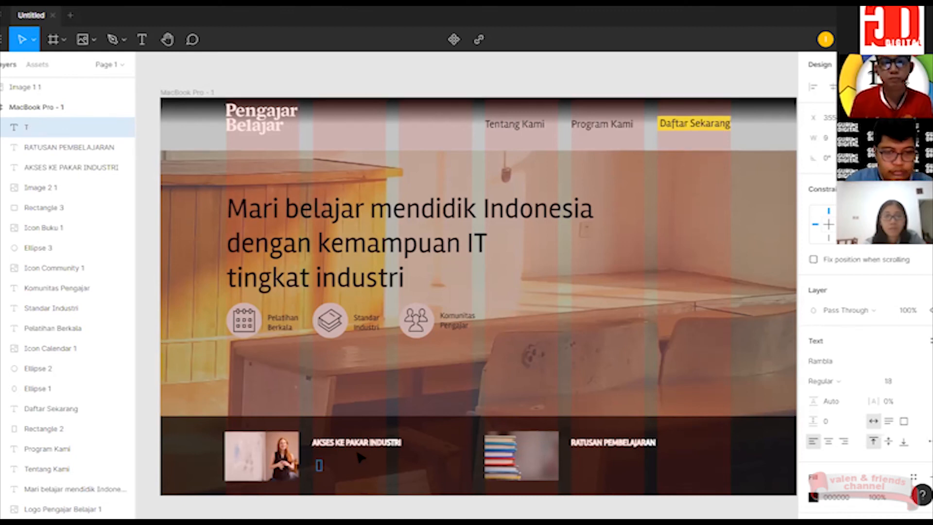
type("Temukan")
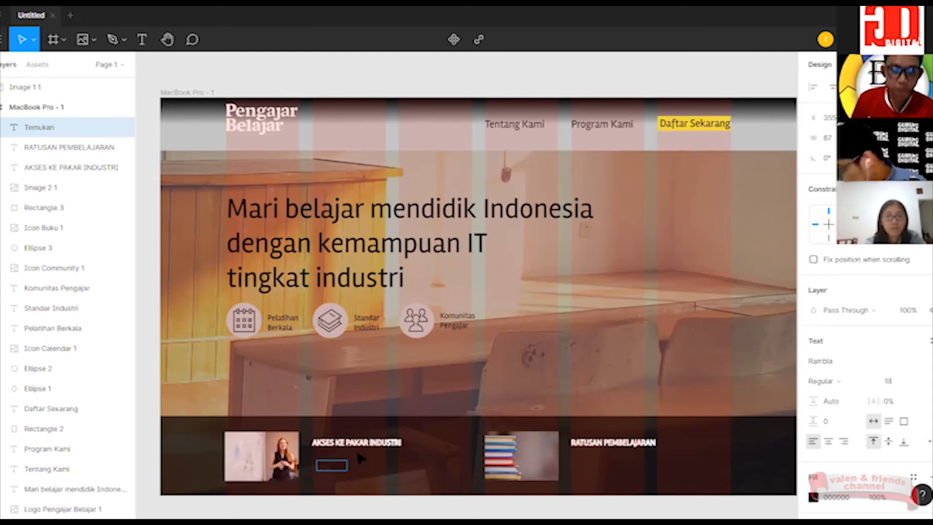
type(" pelati")
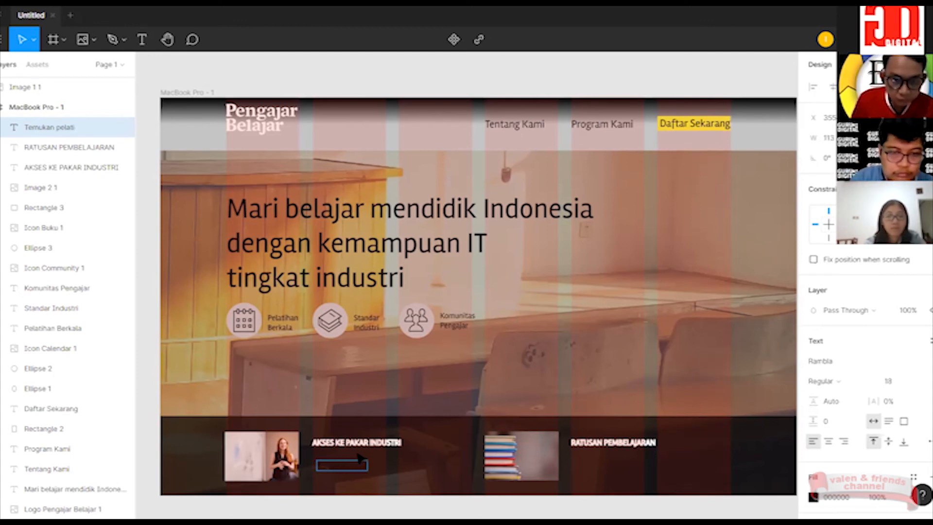
type("han")
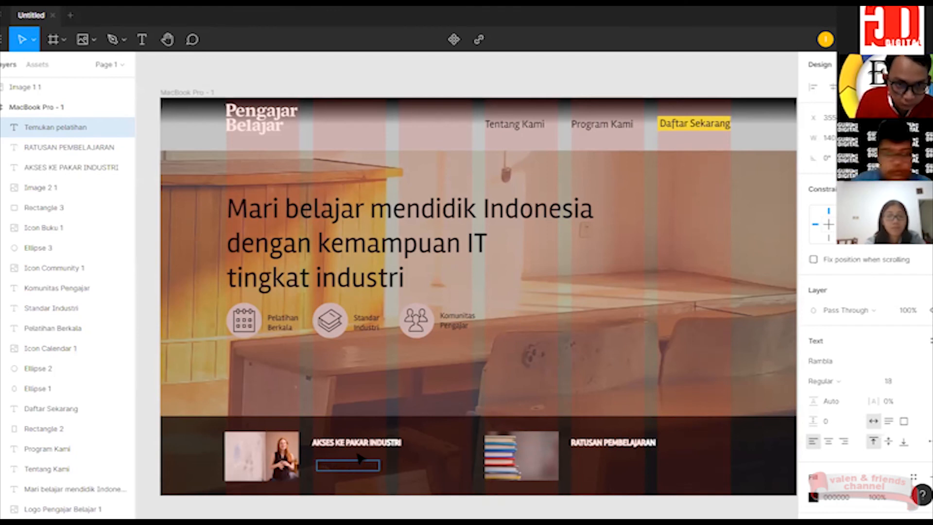
type(" yaa")
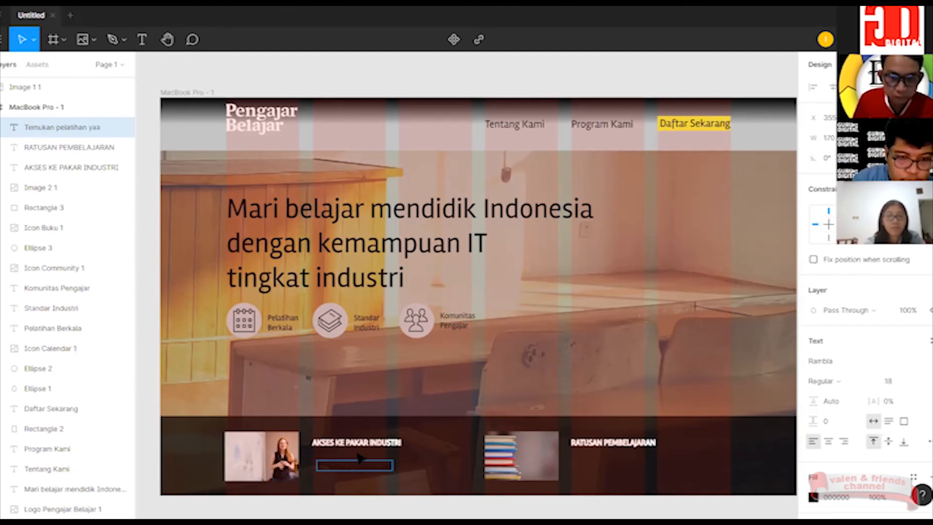
key("BackSpace")
type("ng s")
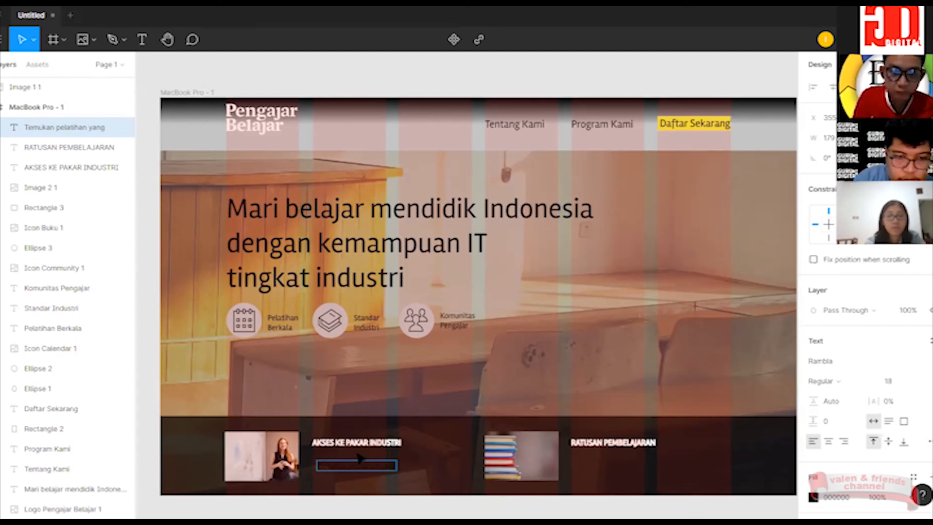
key("BackSpace")
key("BackSpace")
type("s")
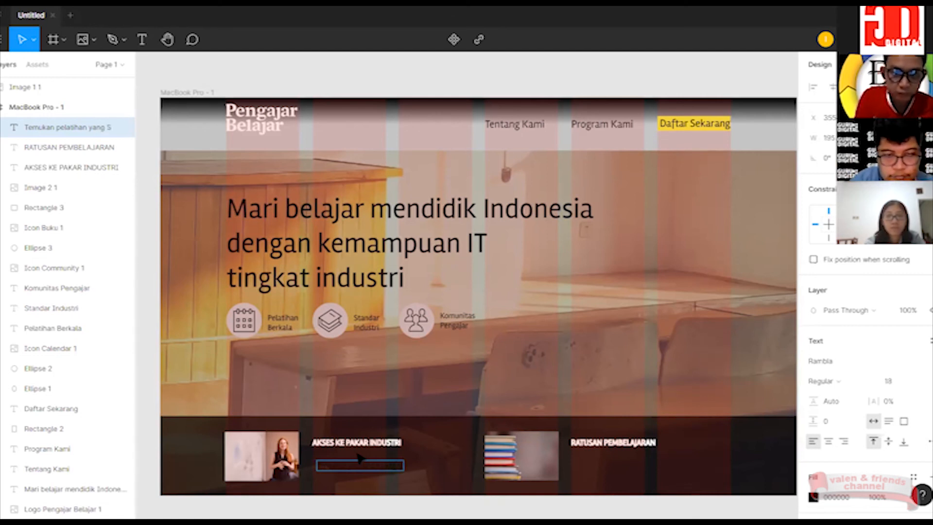
type("esu")
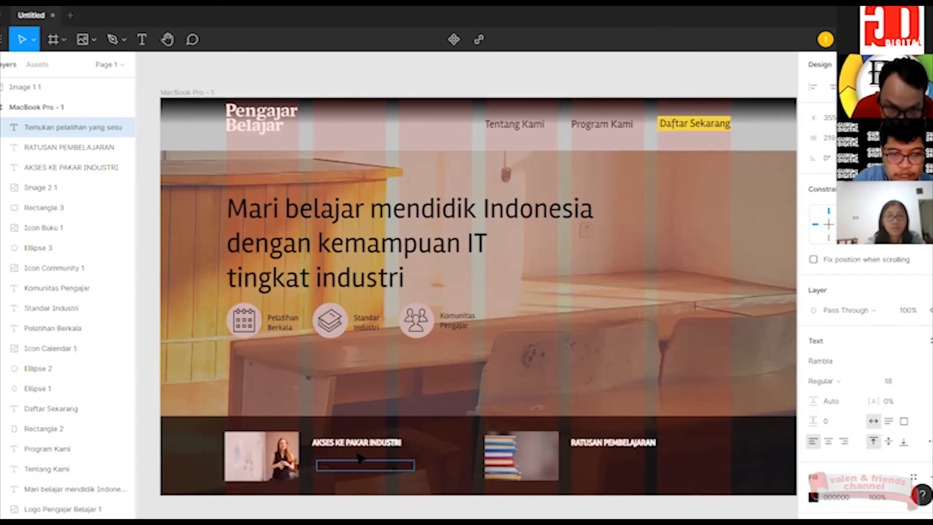
type("ai dengan")
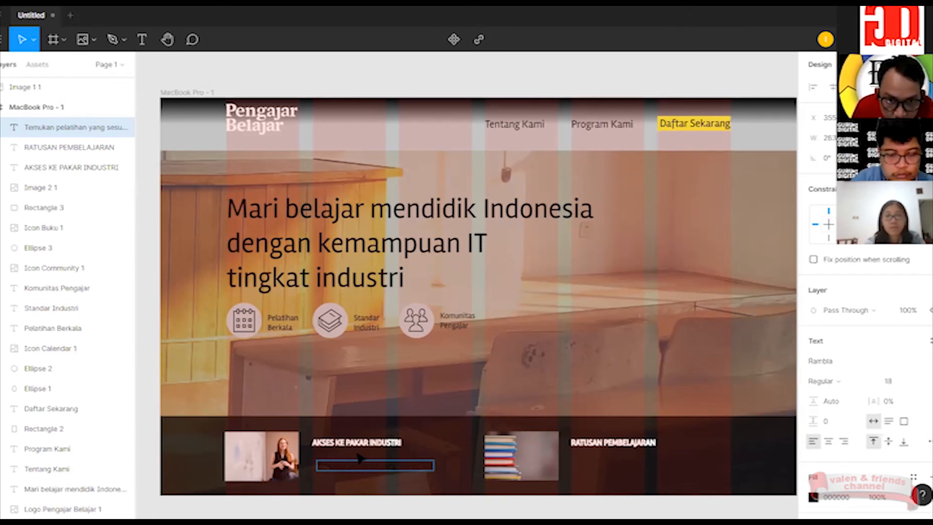
key("Return")
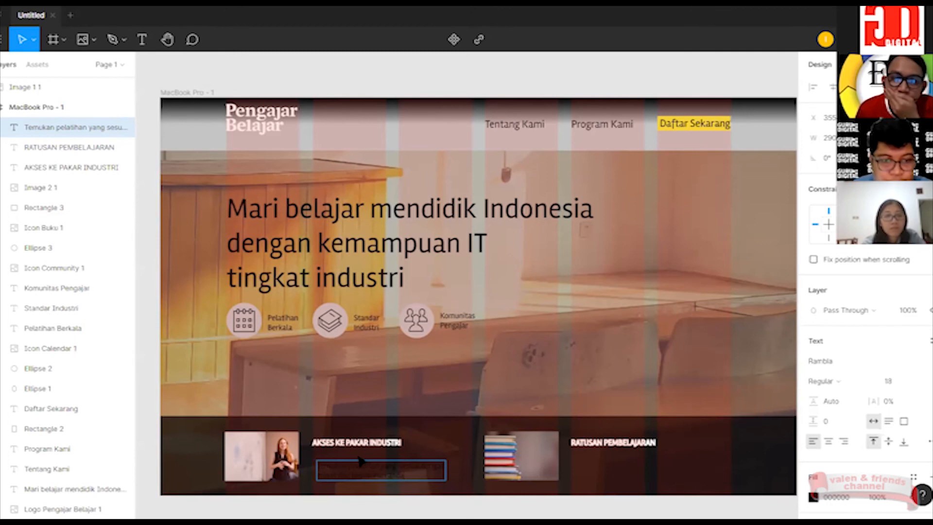
left_click(433, 457)
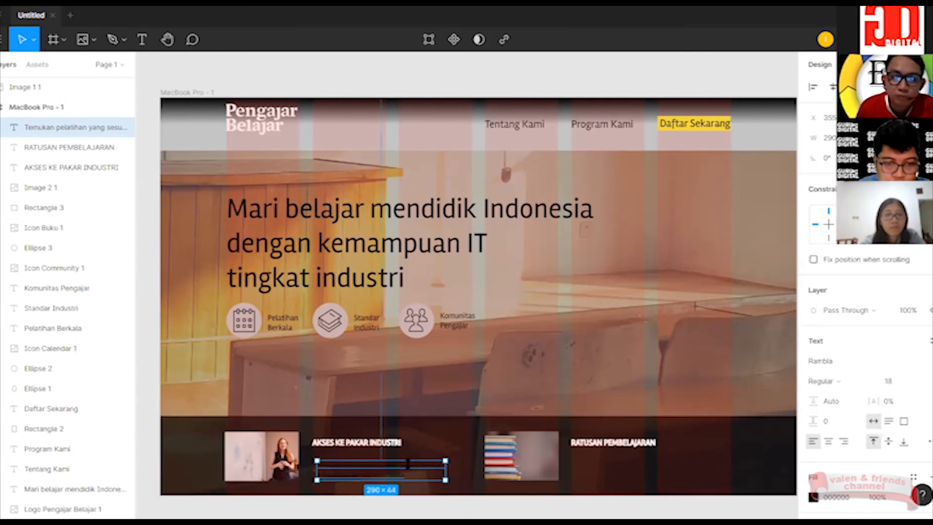
Align the "Temukan pelatihan" description with the start of the caption above it and set its fill to near-white FFFCFC.
left_click_drag(411, 460, 407, 469)
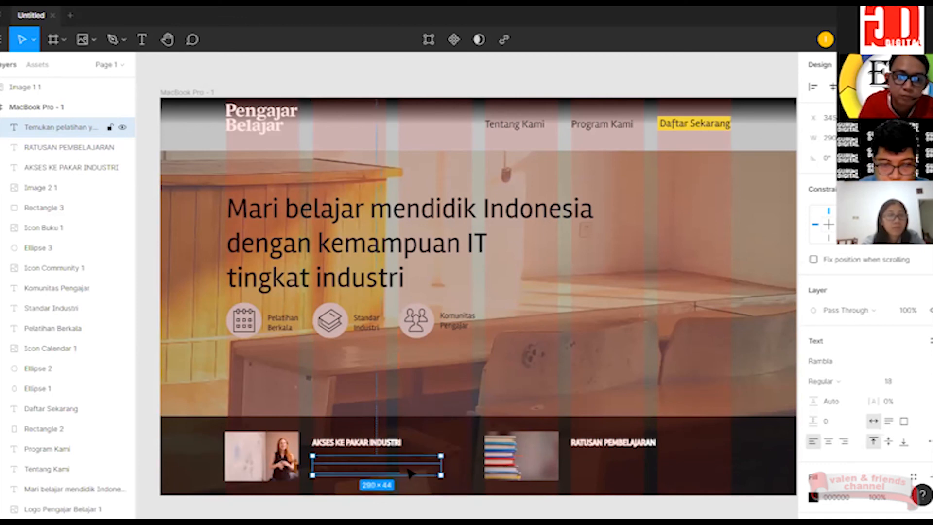
left_click(815, 497)
left_click(650, 208)
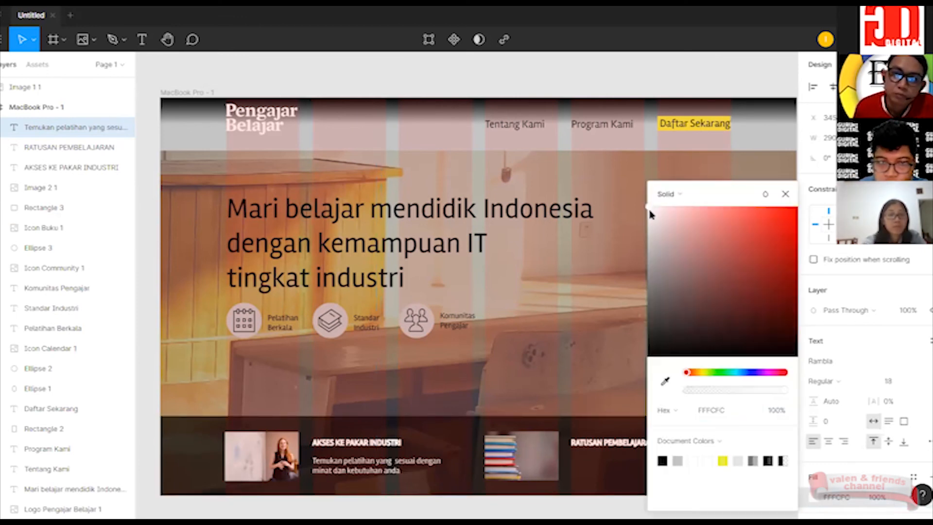
left_click(786, 194)
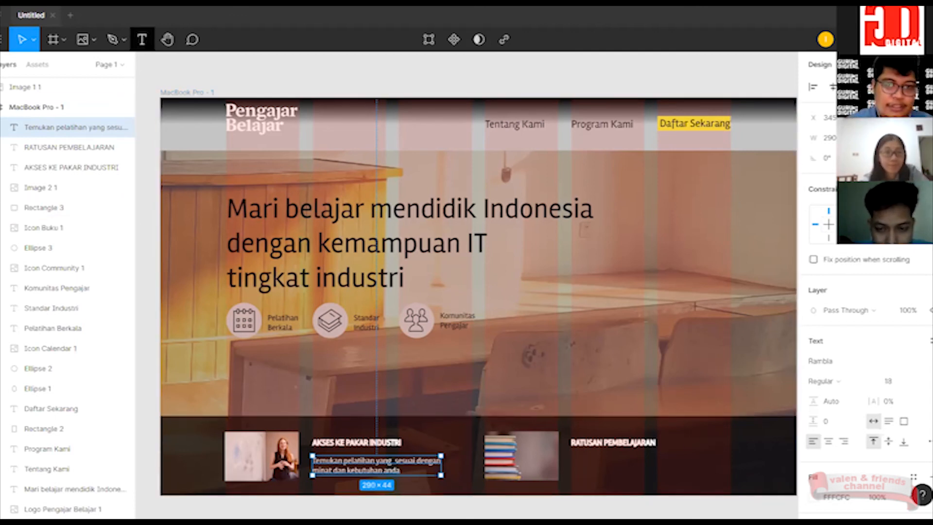
Add a two-line description reading "Pelajaran dan materi baru ditambahkan setiap minggu" beneath the "RATUSAN PEMBELAJARAN" caption.
left_click(142, 40)
left_click(608, 468)
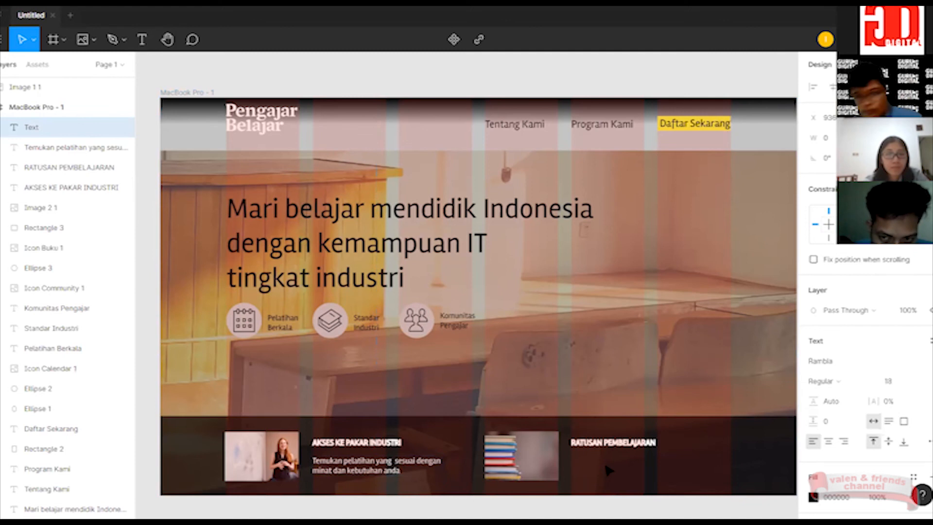
type("Pelajar")
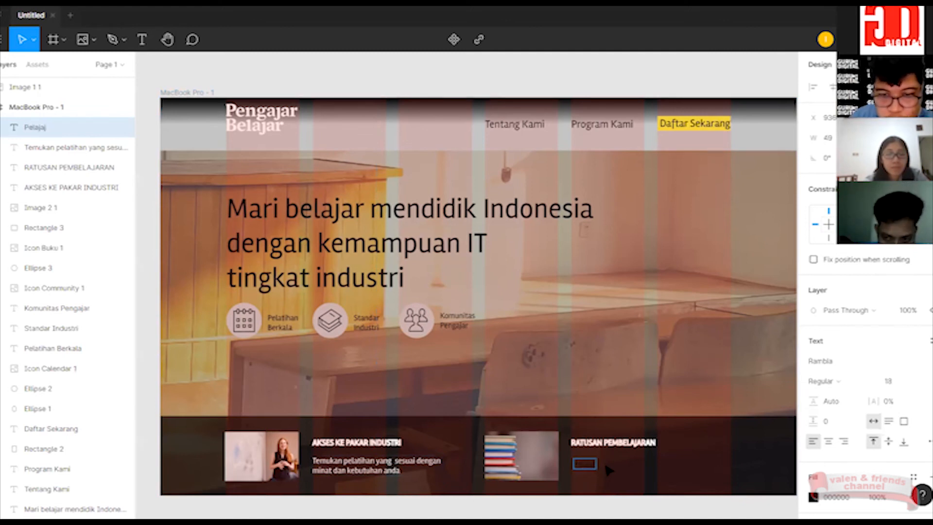
type("ra")
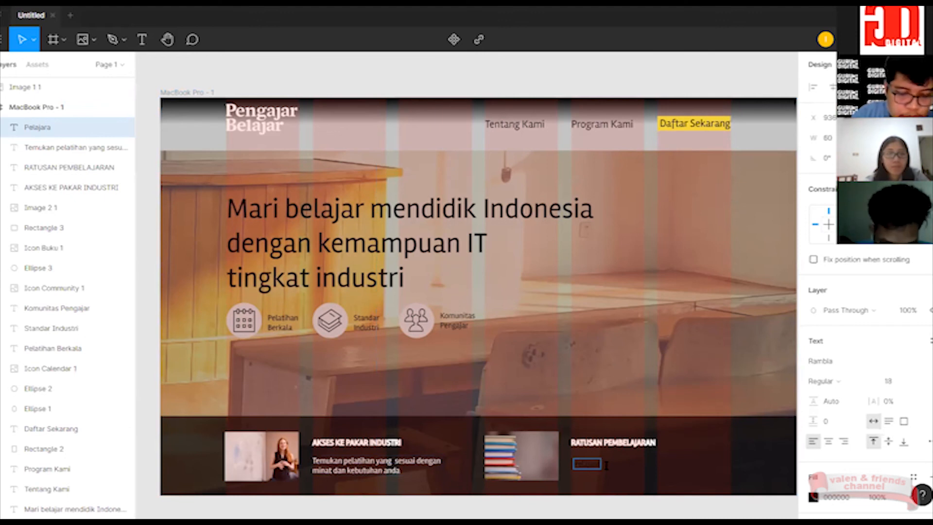
type("n dan")
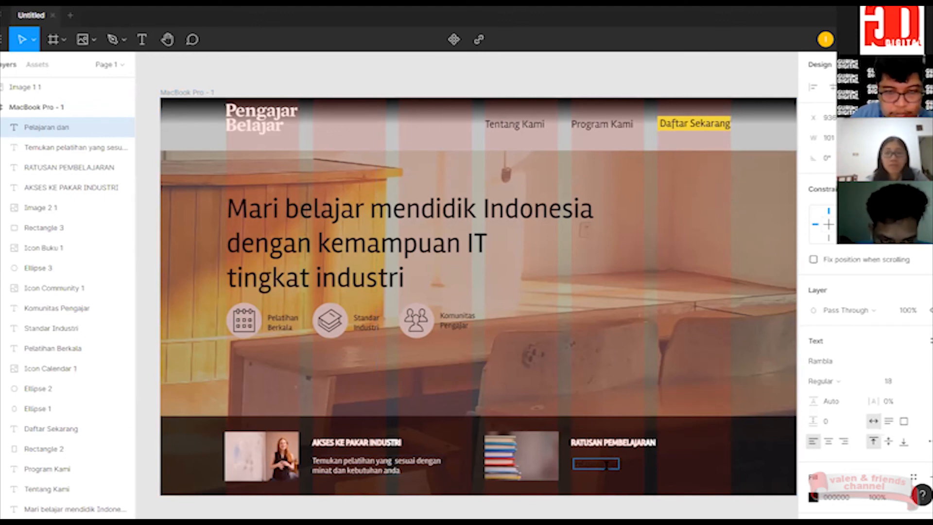
type(" mat")
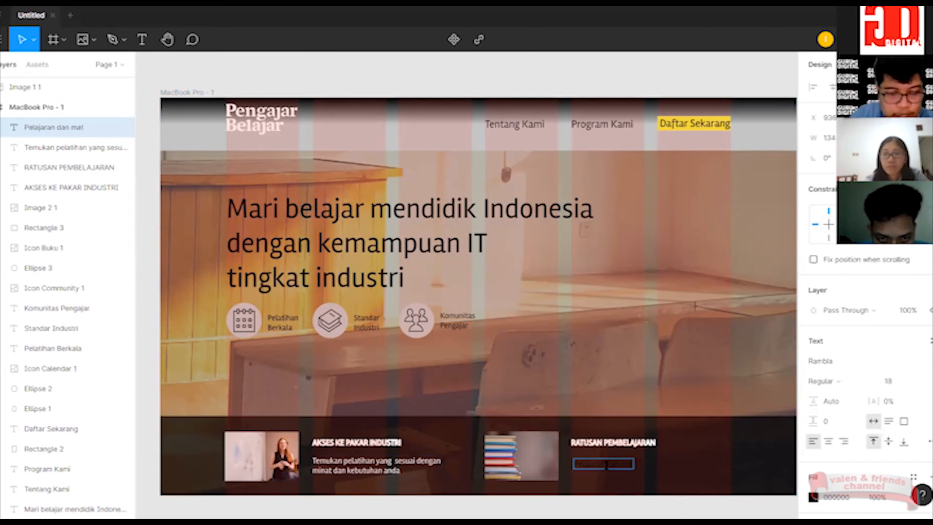
type("eri")
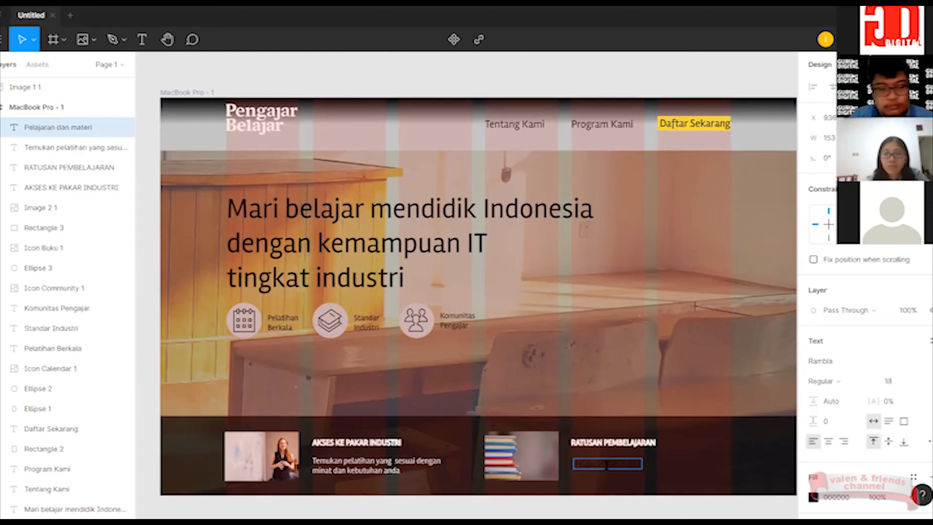
type(" baru di")
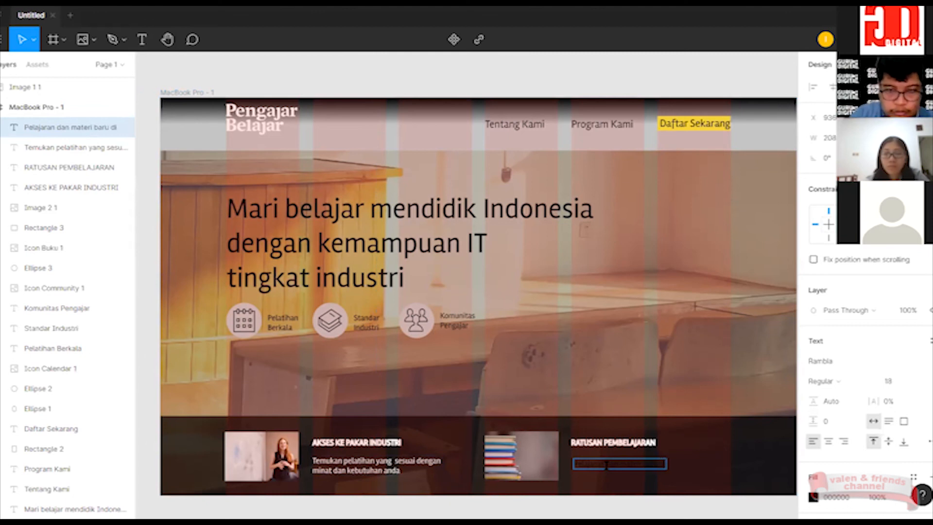
type("tambah")
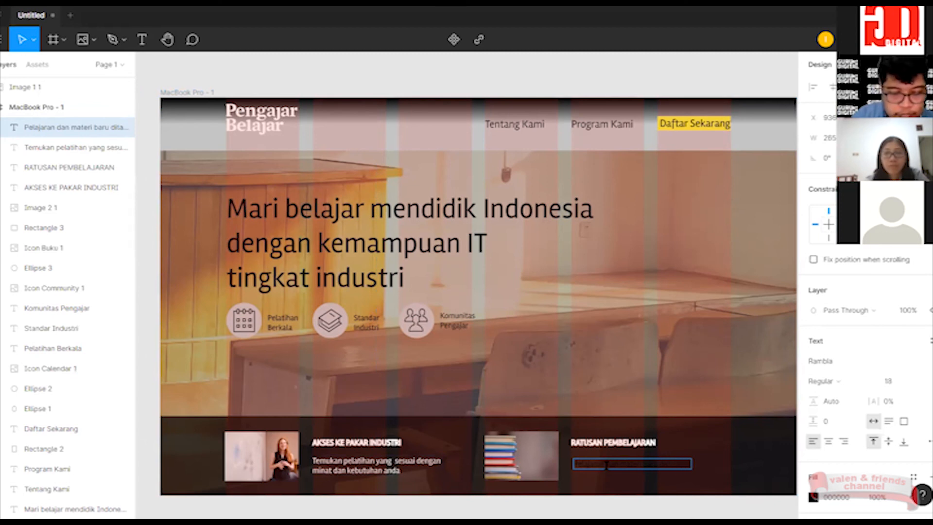
type("kan")
key("Return")
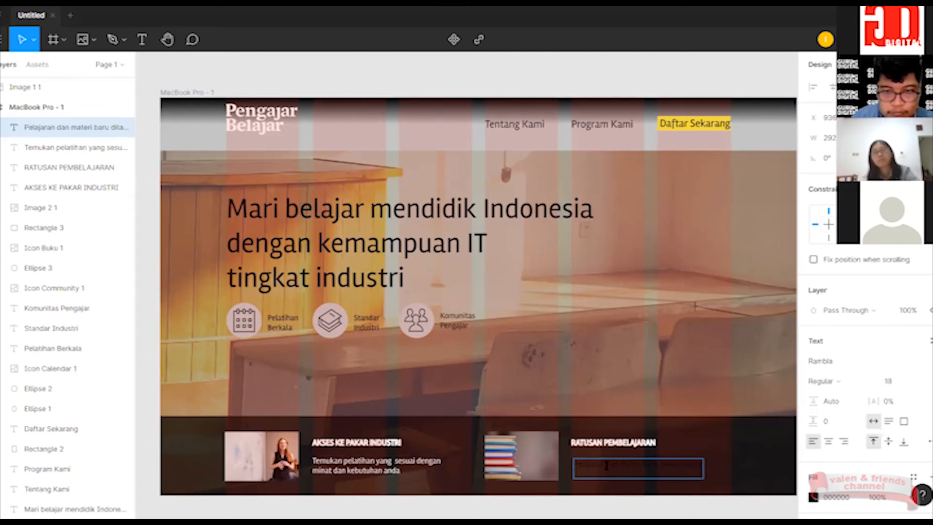
type("setiap")
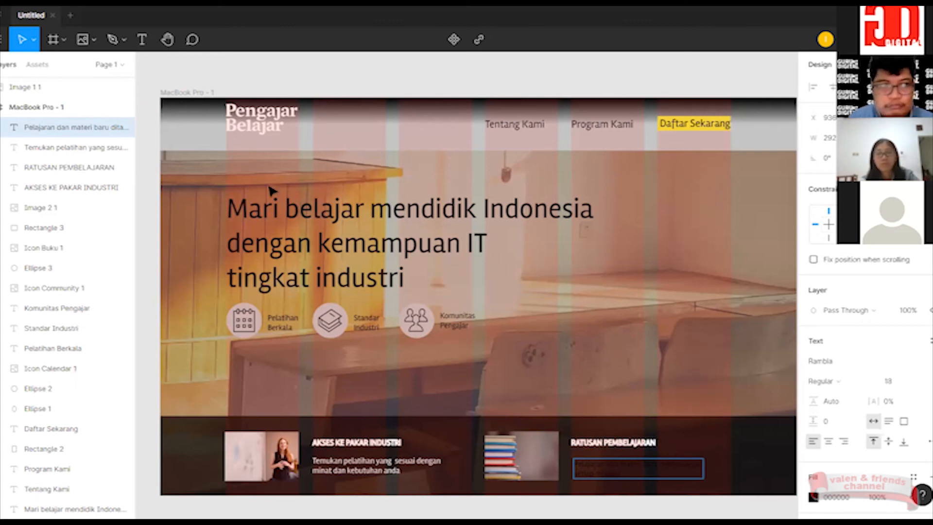
Change the fill colour of all the "Pelajaran dan materi baru" description text to near-white FFFDFD.
left_click(813, 496)
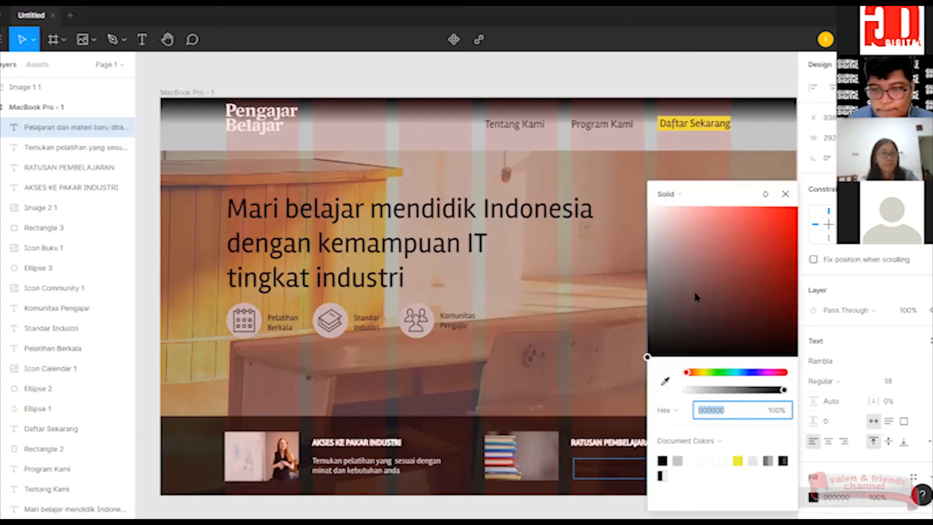
left_click(650, 212)
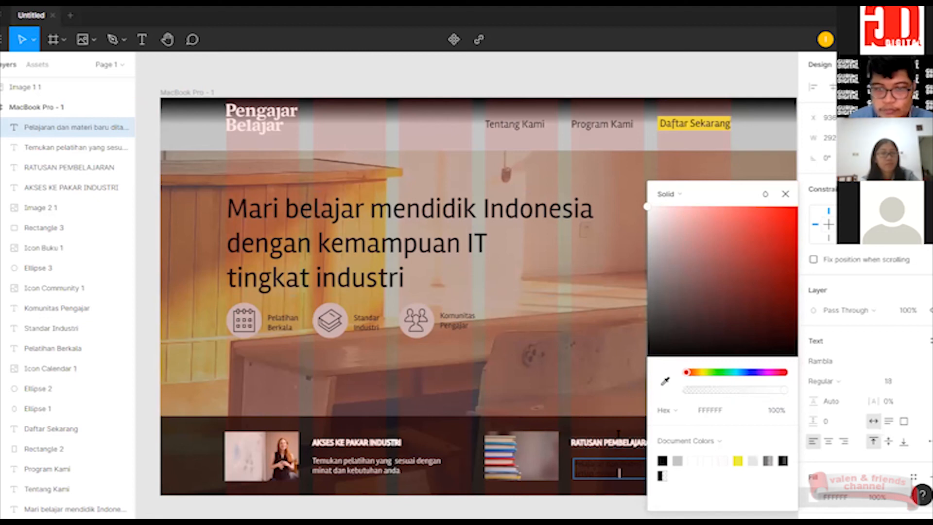
left_click(647, 357)
double_click(617, 470)
triple_click(621, 472)
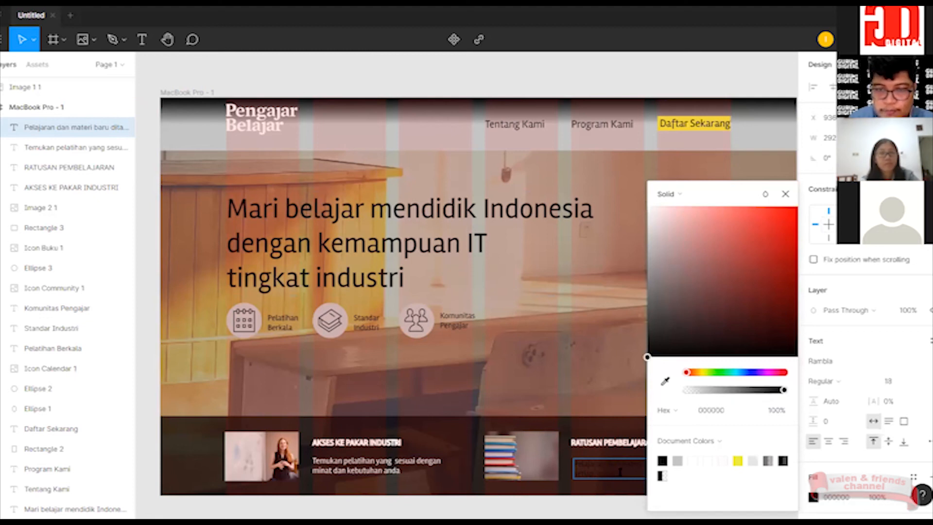
left_click(620, 472)
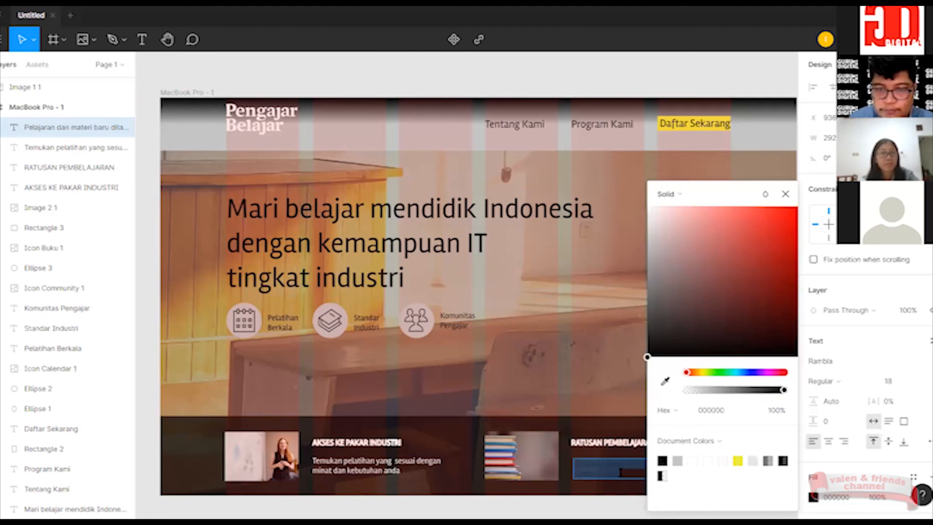
left_click(648, 209)
left_click(787, 195)
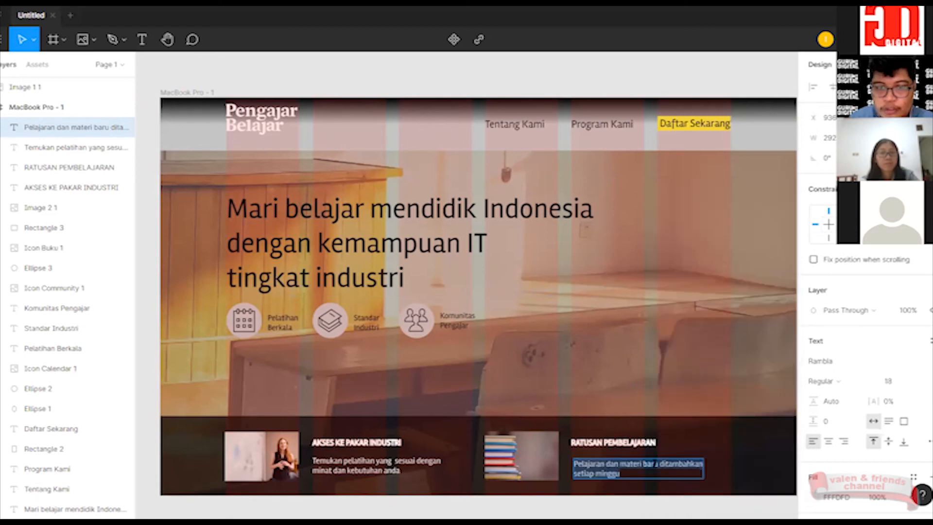
Move the "Pelajaran dan materi baru" description slightly up so it lines up with the start of the "RATUSAN PEMBELAJARAN" caption.
key("Escape")
left_click_drag(656, 476, 654, 466)
key("Escape")
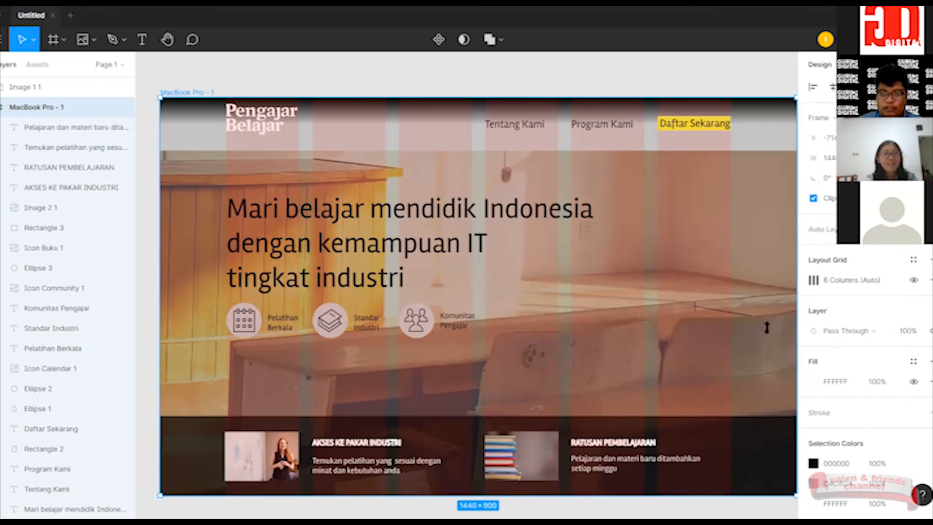
Inspect the generated CSS code and spacing of the MacBook Pro - 1 frame, the header rectangle and the "Program Kami" label.
key("alt+0")
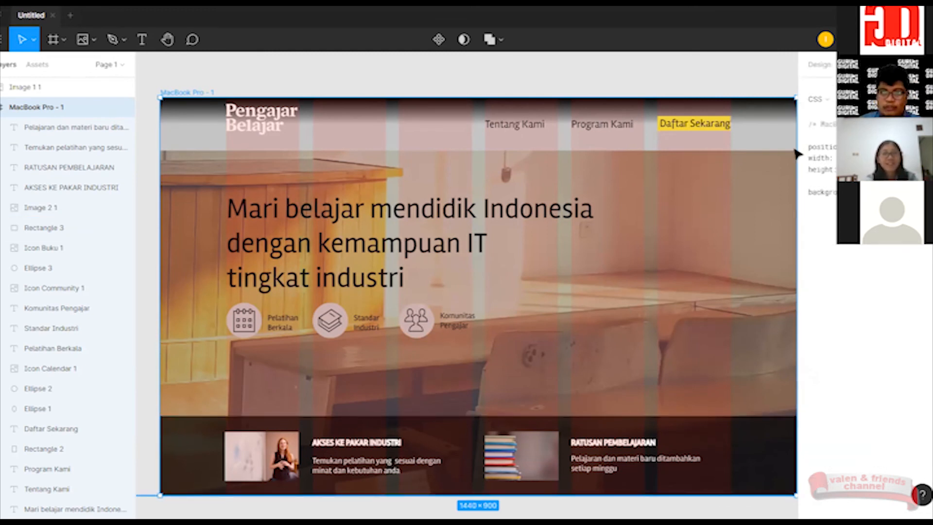
left_click_drag(835, 193, 790, 143)
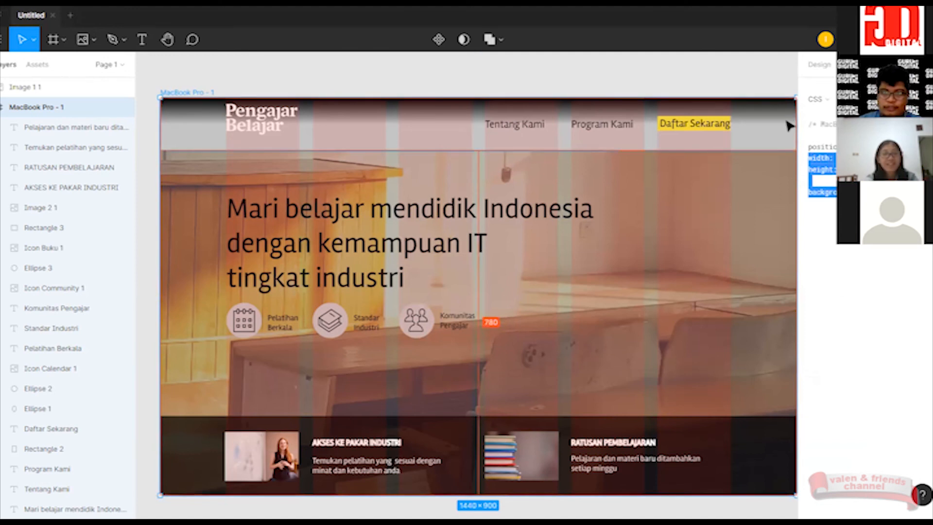
left_click(641, 140)
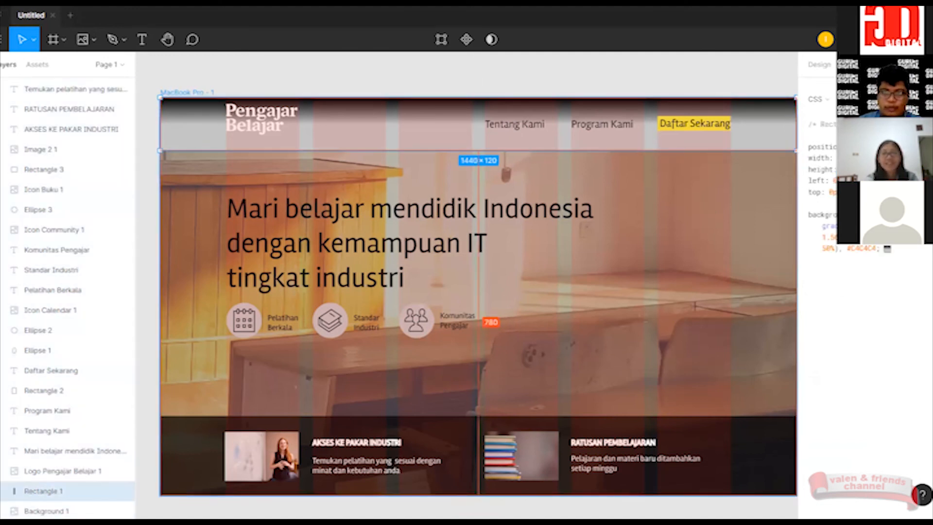
left_click(587, 131)
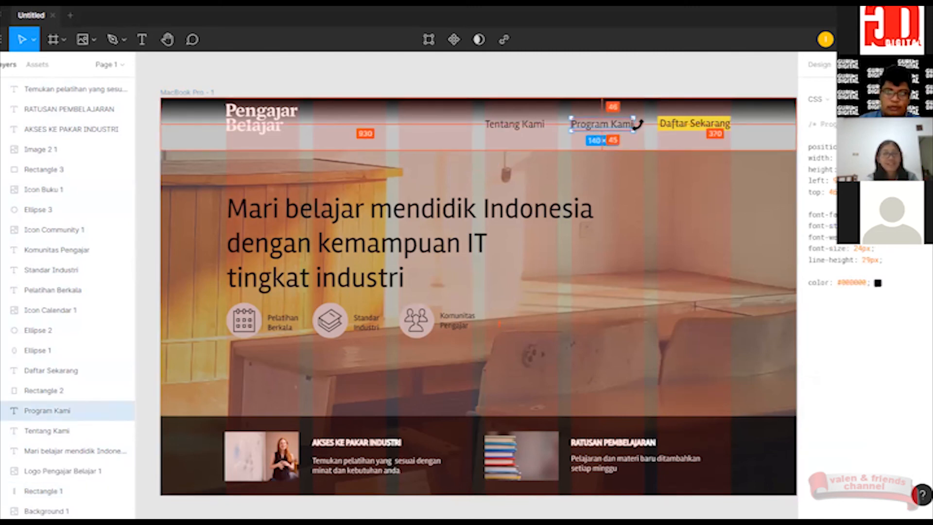
Inspect the CSS code and spacing of the "Daftar Sekarang" label, the logo, the headline, the calendar icon and the book icon's circle.
left_click(695, 124)
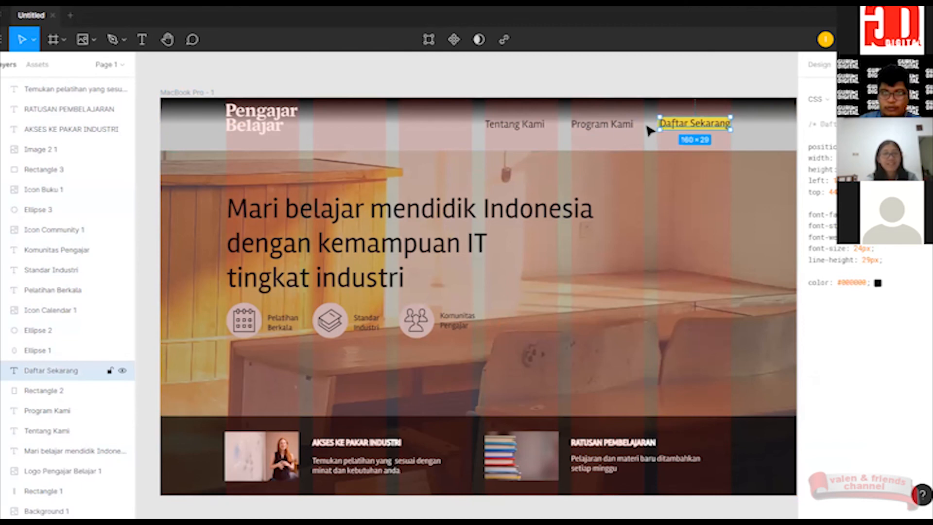
left_click(546, 128)
left_click(263, 121)
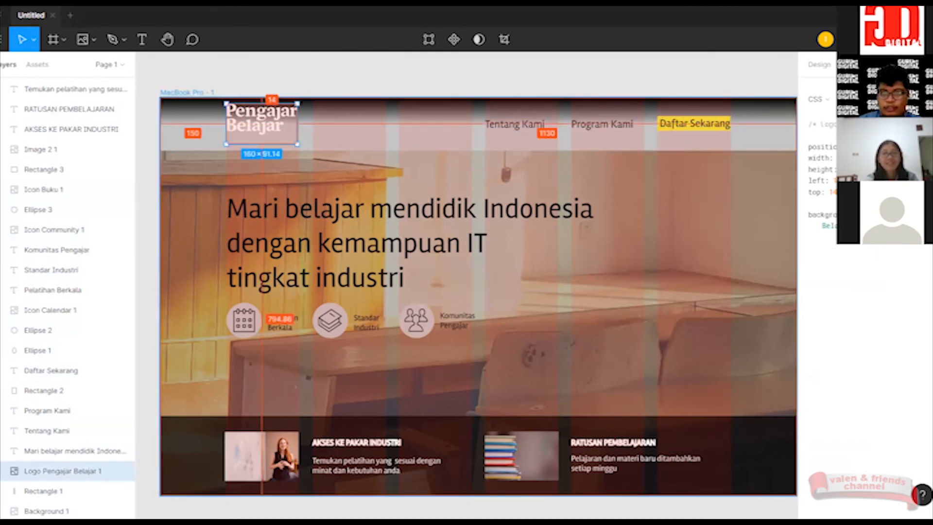
left_click(391, 243)
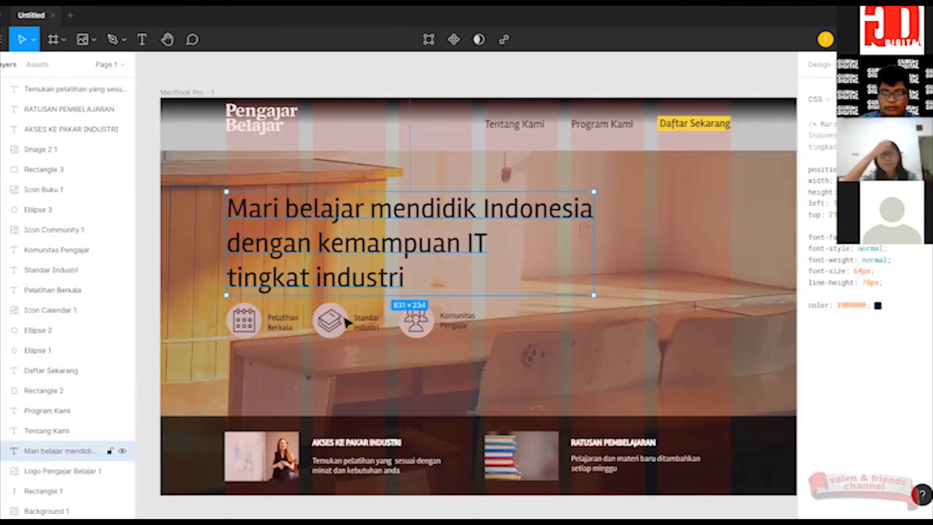
left_click(243, 320)
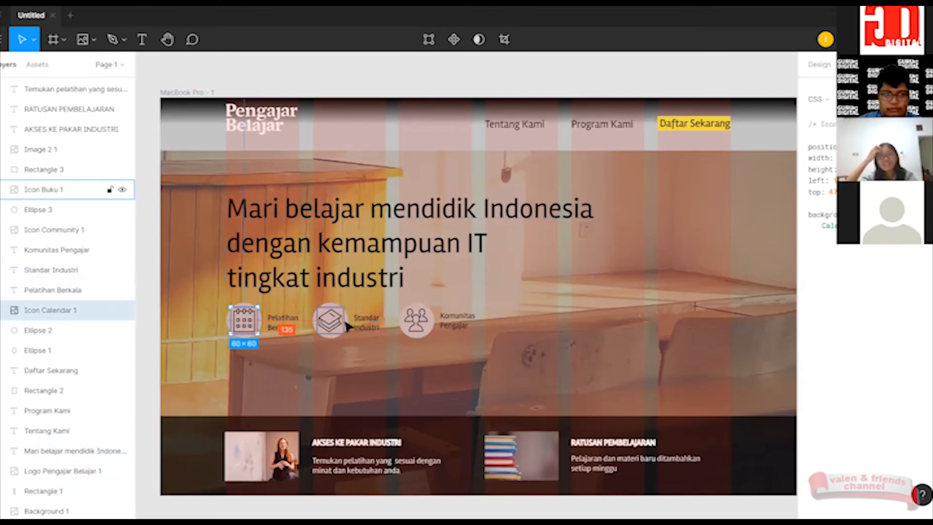
key("Escape")
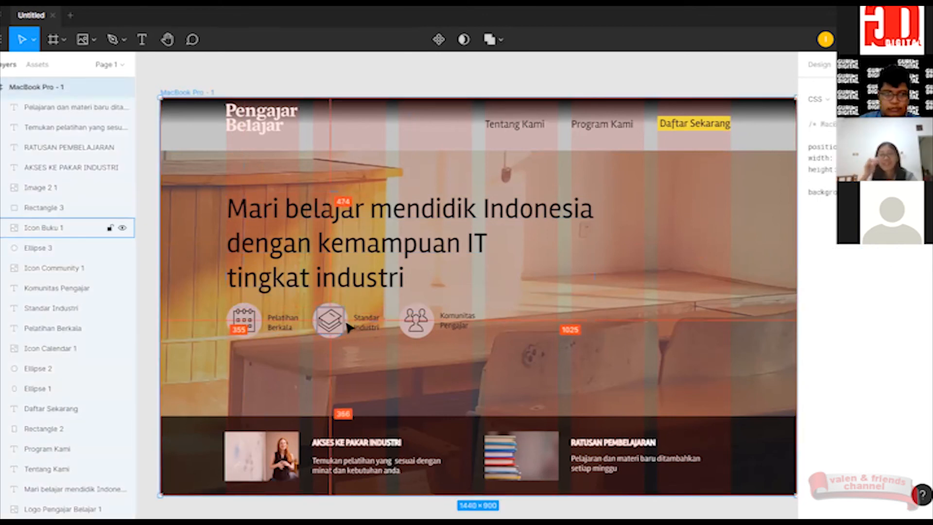
left_click(347, 326)
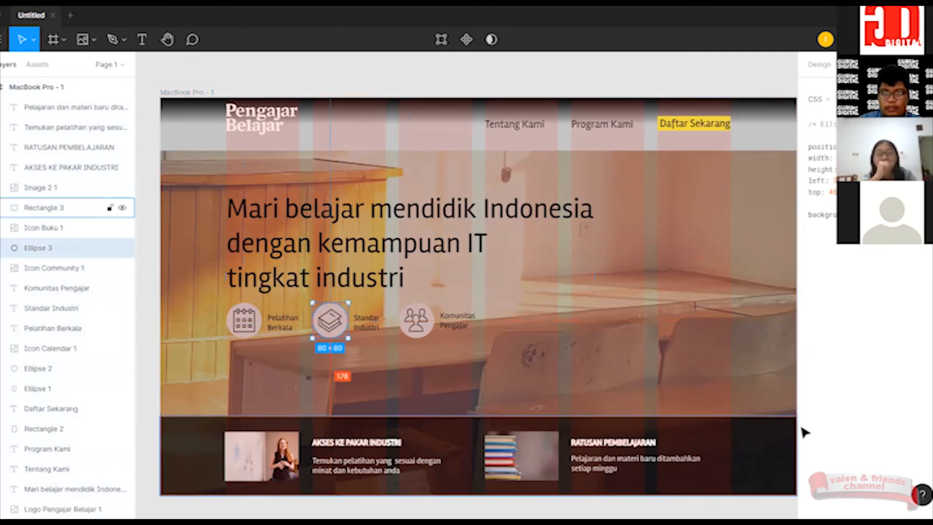
left_click(757, 452)
key("Escape")
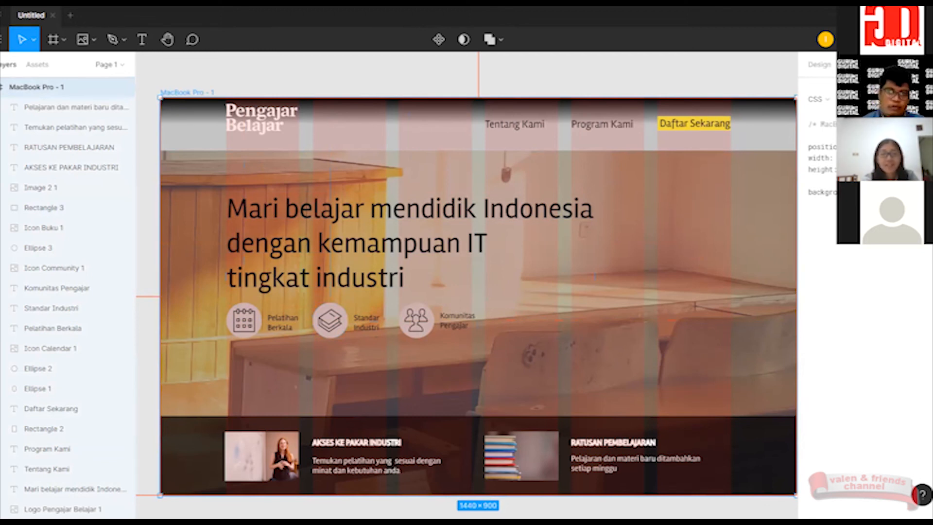
View the MacBook Pro - 1 frame's generated code as iOS and Android, and switch it back to CSS.
left_click(828, 100)
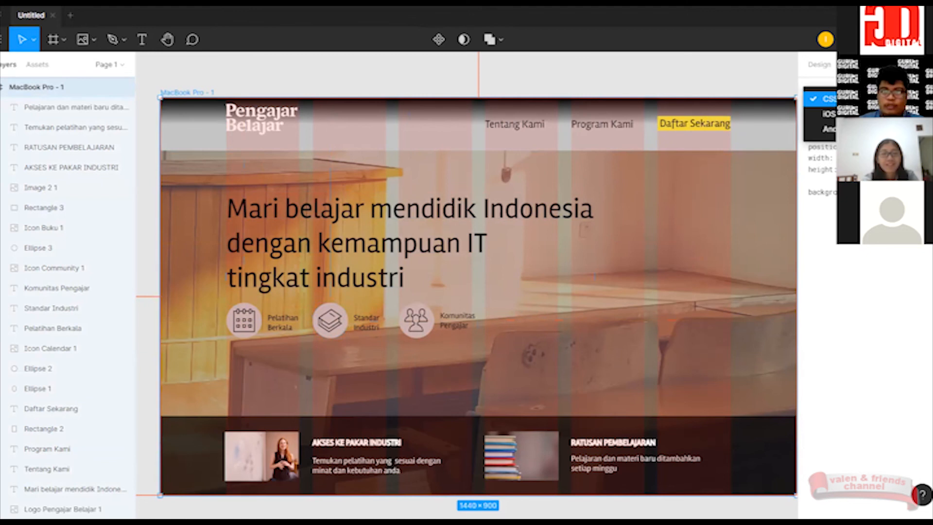
left_click(827, 113)
left_click(828, 99)
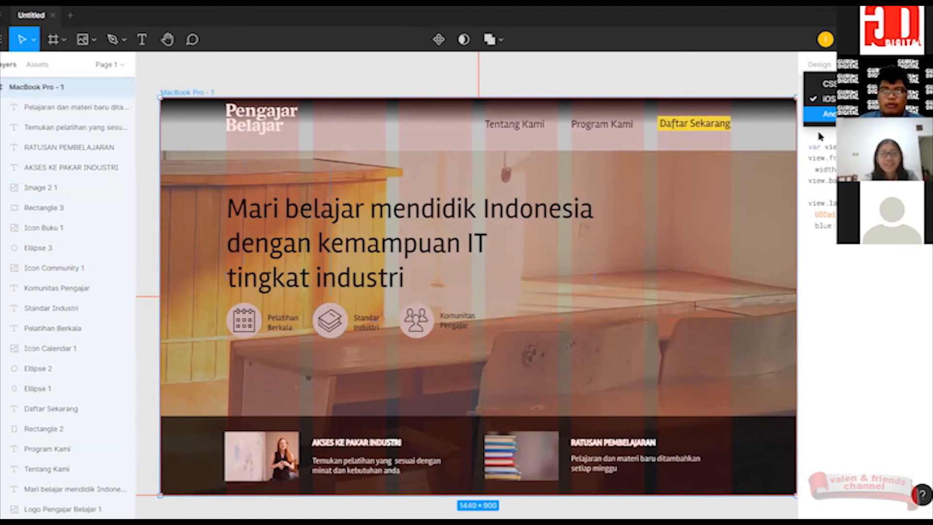
left_click(828, 116)
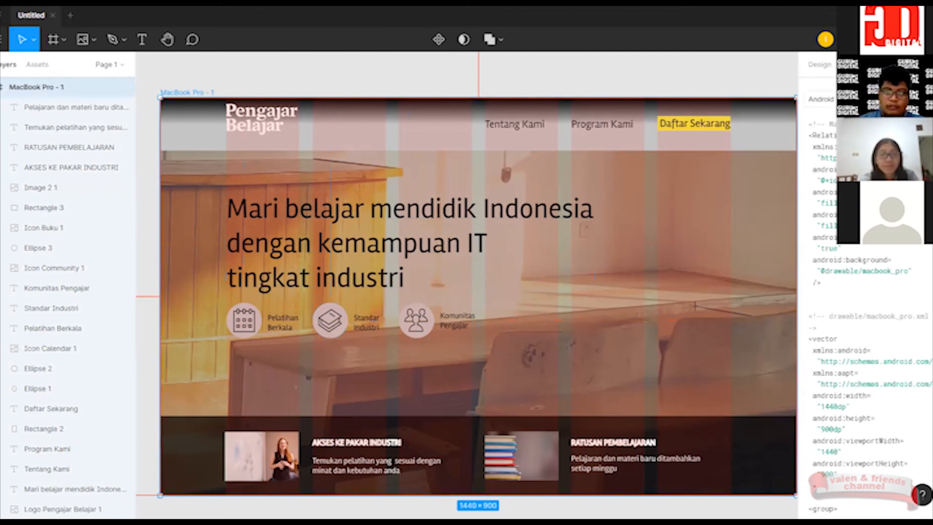
left_click(828, 99)
left_click(828, 84)
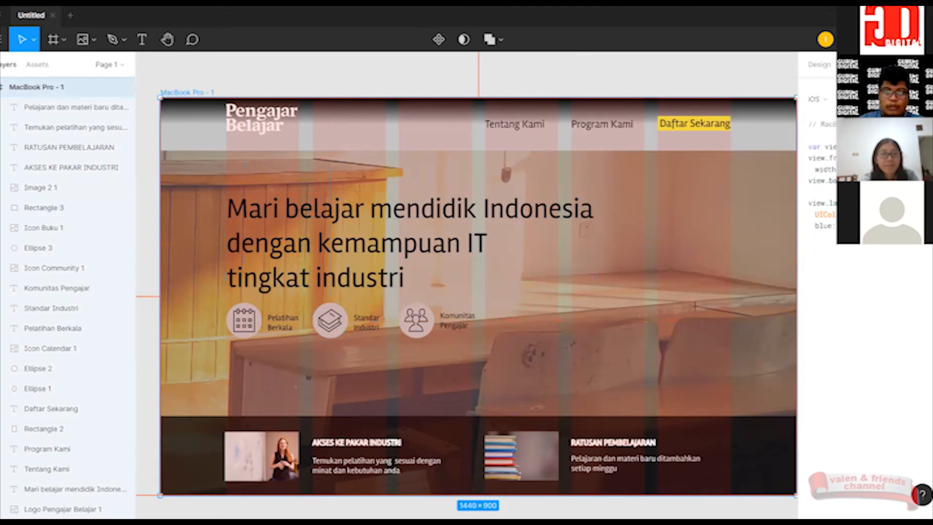
left_click(828, 100)
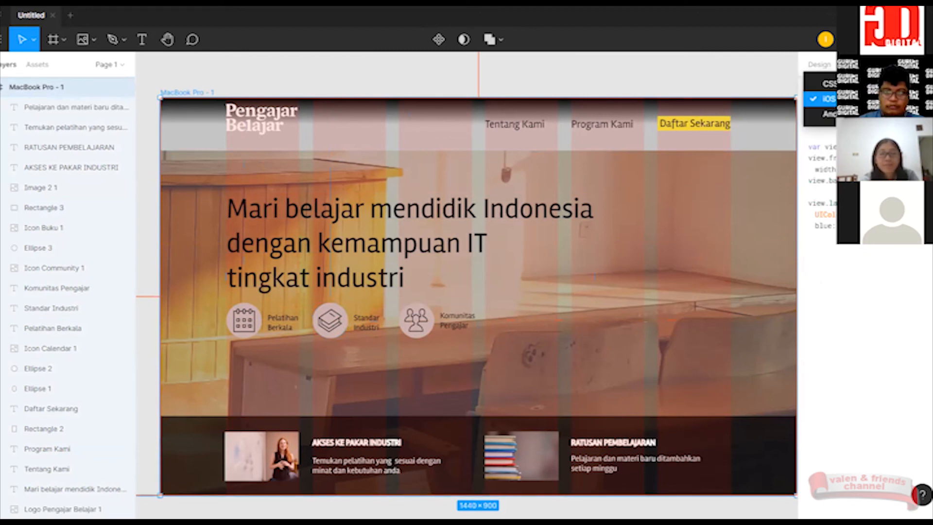
left_click(828, 84)
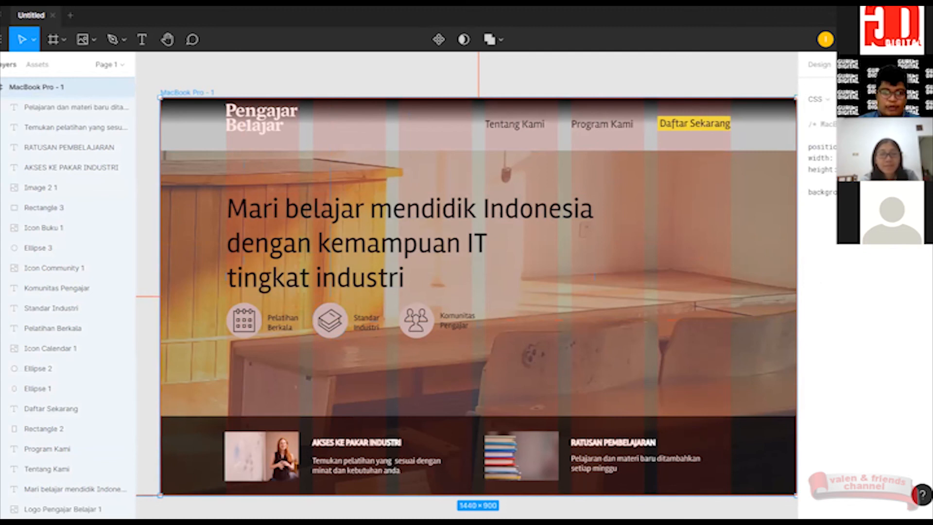
Inspect the CSS of the background image and the headline, highlighting the headline's code from position to color.
left_click(766, 200)
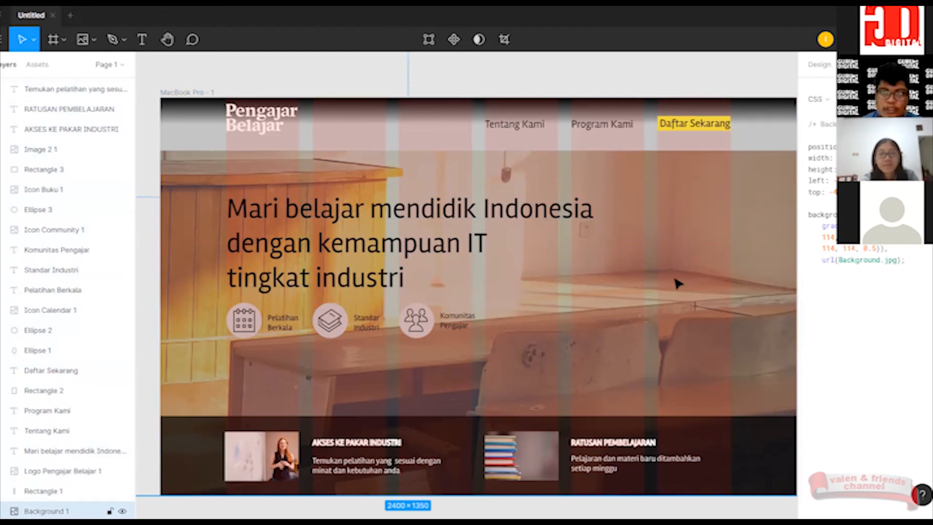
key("alt")
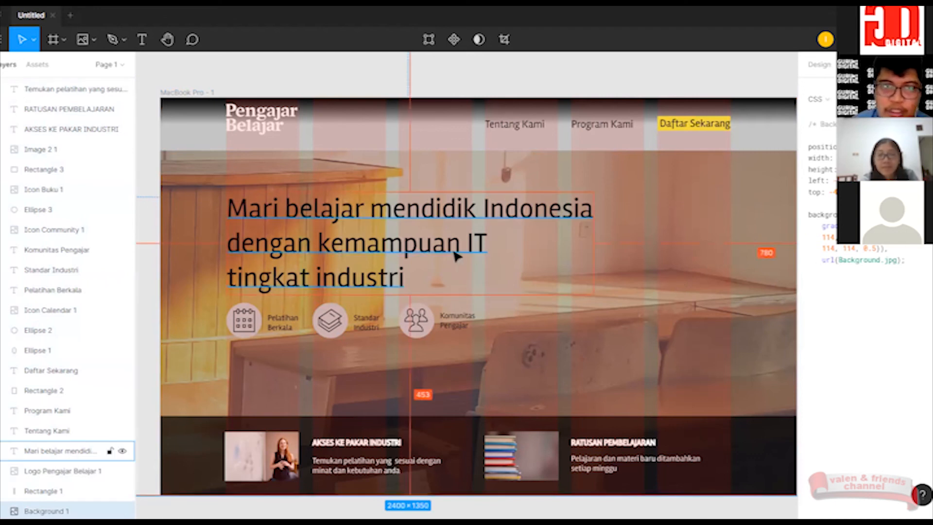
left_click(440, 246)
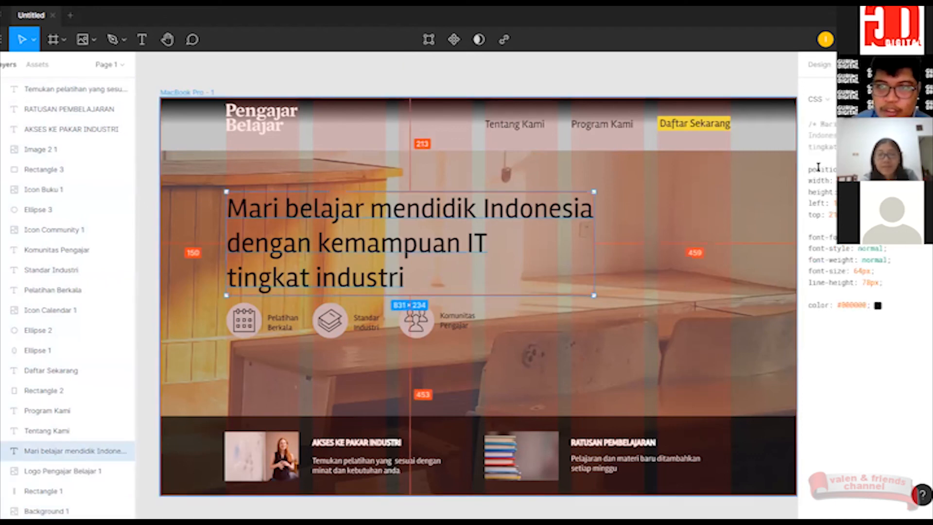
left_click_drag(810, 170, 918, 307)
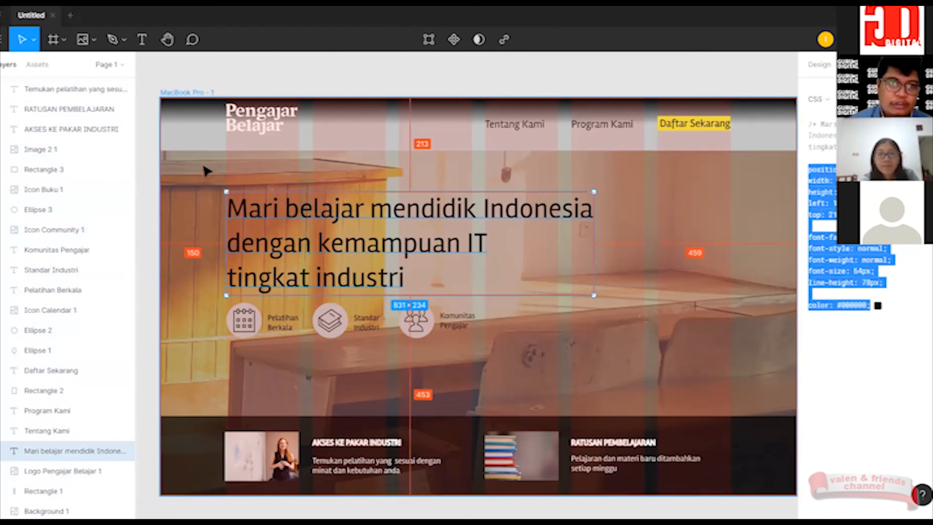
key("Escape")
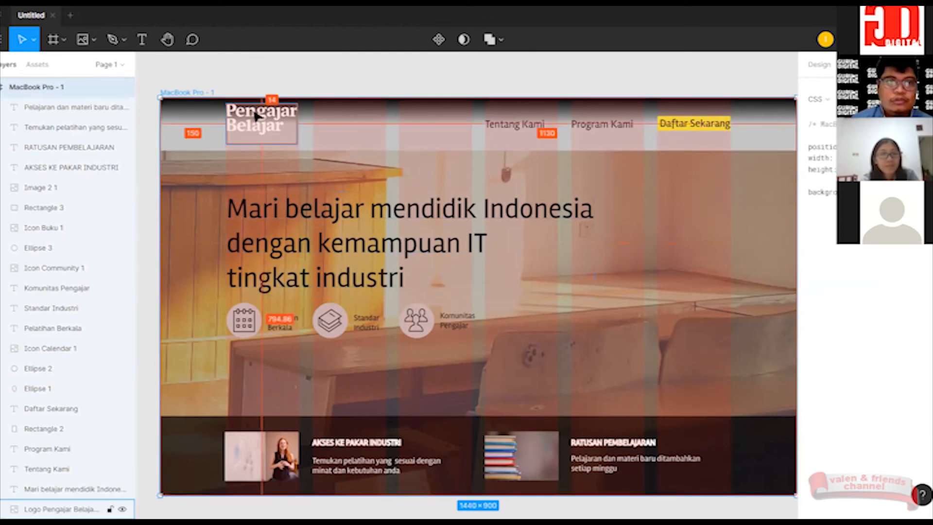
Inspect the CSS code of the Pengajar Belajar logo and the book picture in the dark band.
left_click(265, 127)
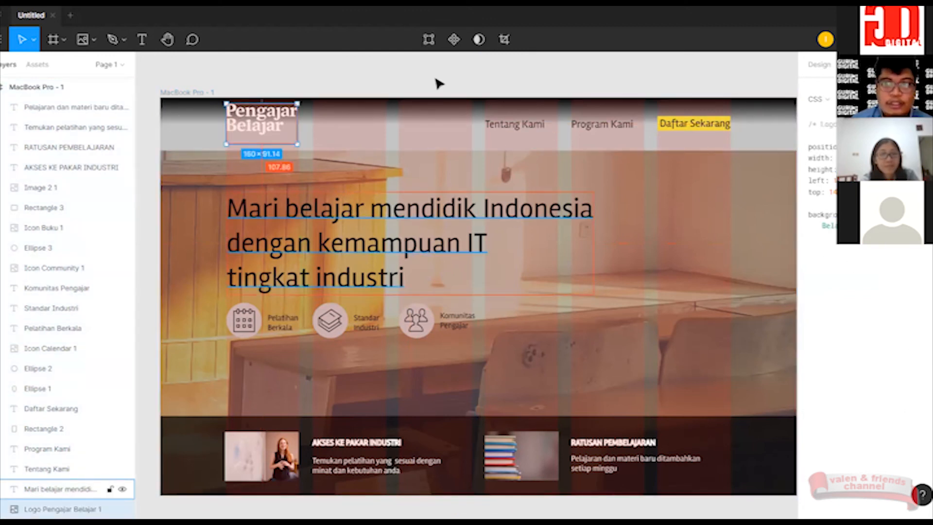
left_click(530, 445)
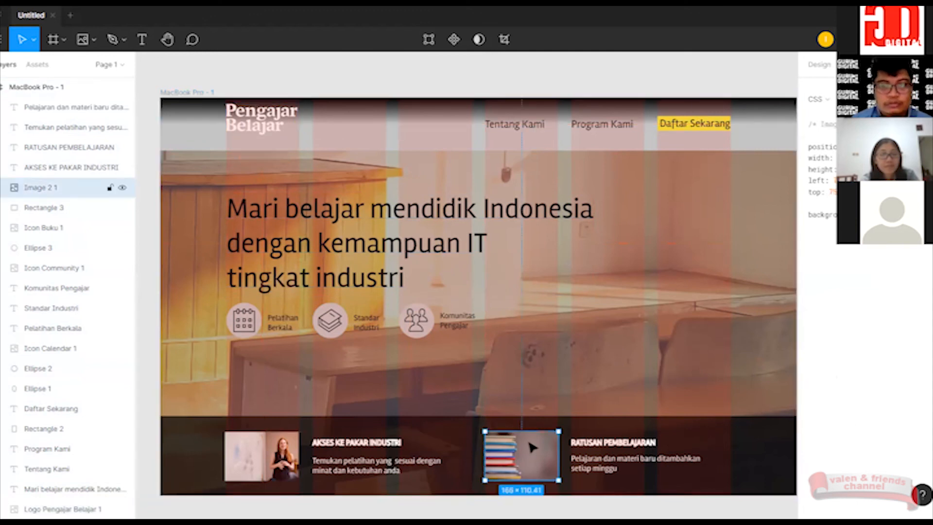
left_click(683, 420)
left_click(700, 382)
left_click(703, 383)
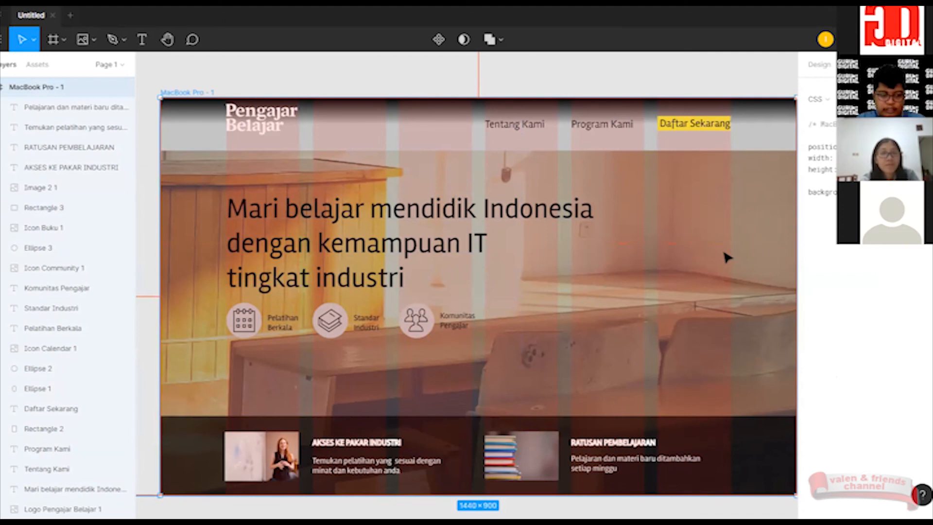
Save the file, preview the landing page as a prototype to check the captioned pictures, and close the preview.
key("ctrl+s")
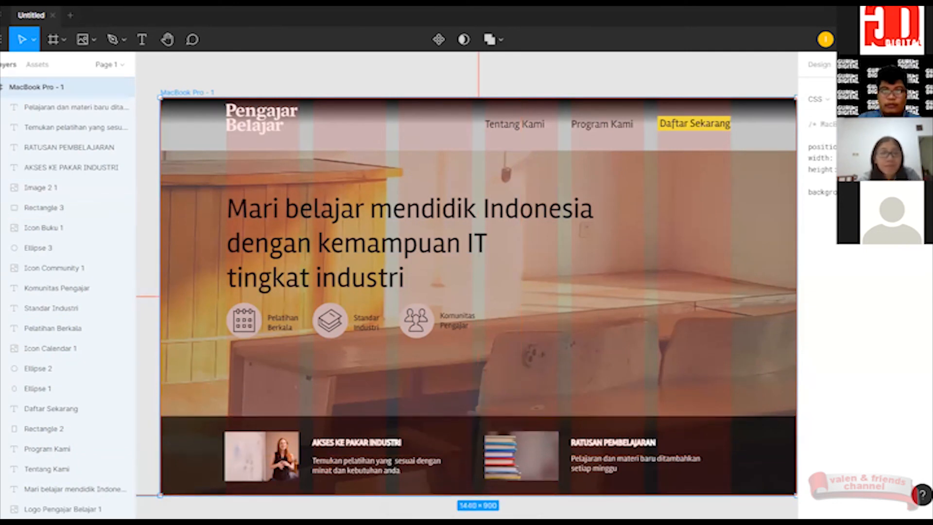
key("ctrl+alt+Return")
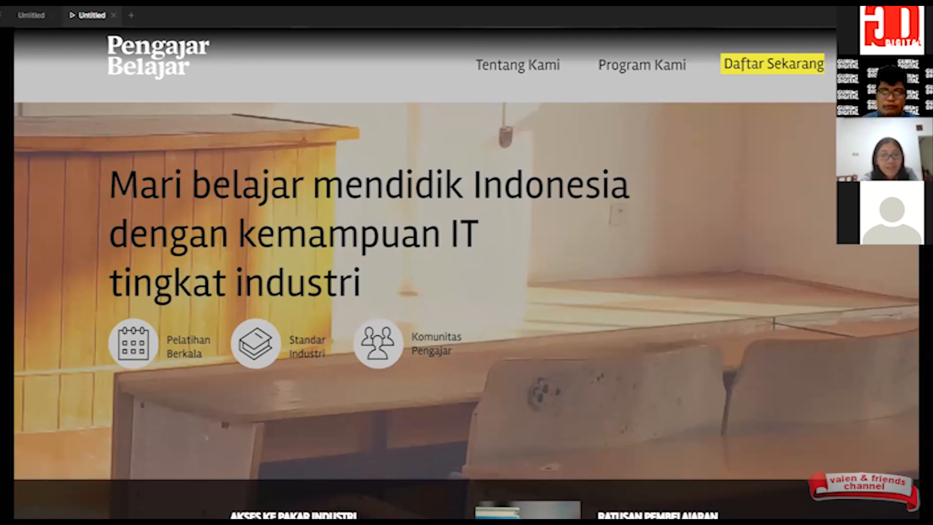
scroll(729, 229, "down", 2)
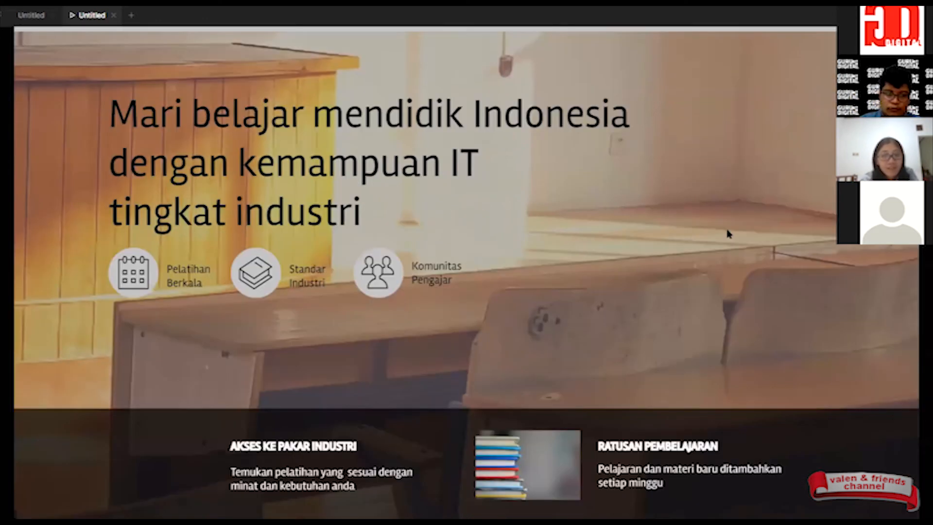
scroll(549, 390, "up", 2)
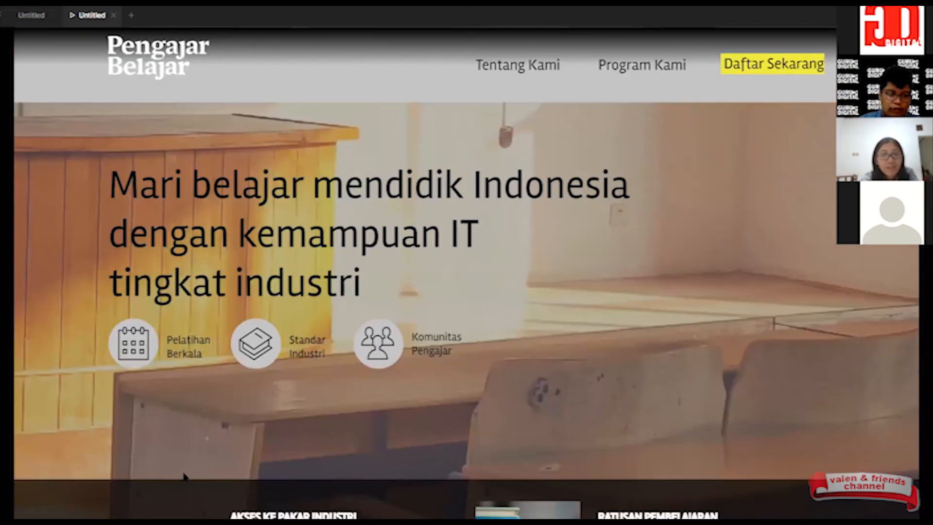
scroll(194, 462, "down", 2)
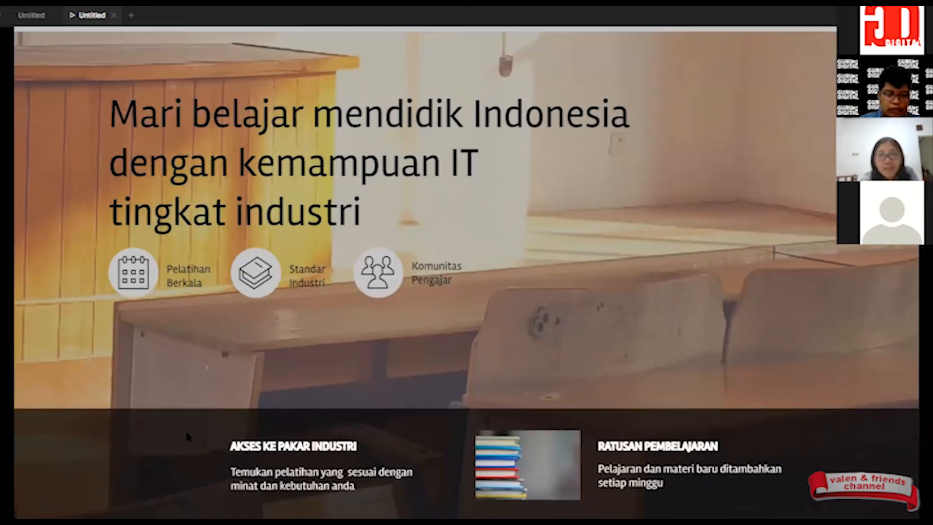
left_click(113, 15)
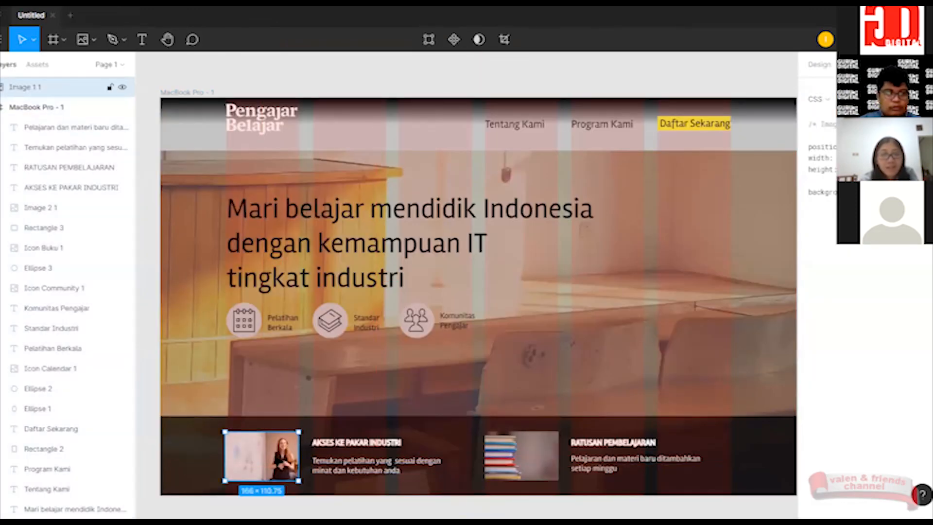
Move the Image 1 1 layer inside the MacBook Pro - 1 frame and check the picture in the prototype preview.
left_click_drag(115, 92, 69, 147)
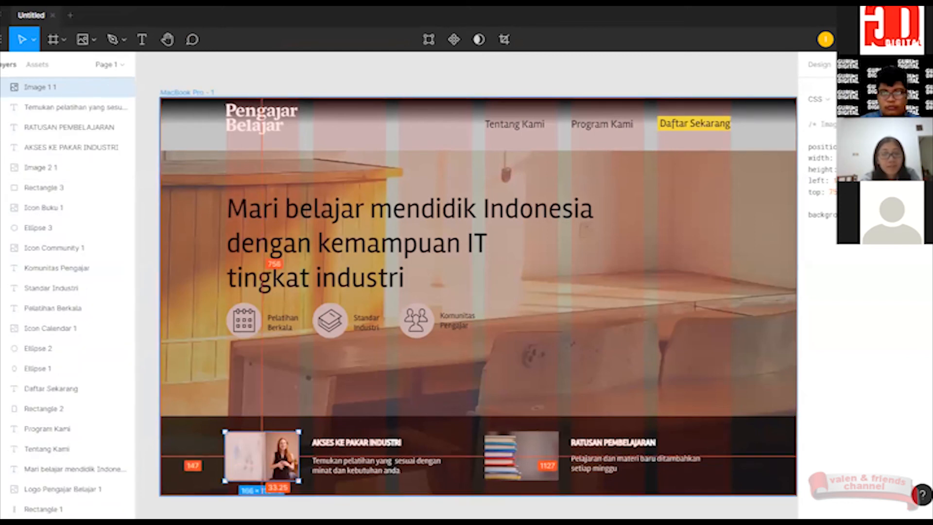
key("ctrl+alt+Return")
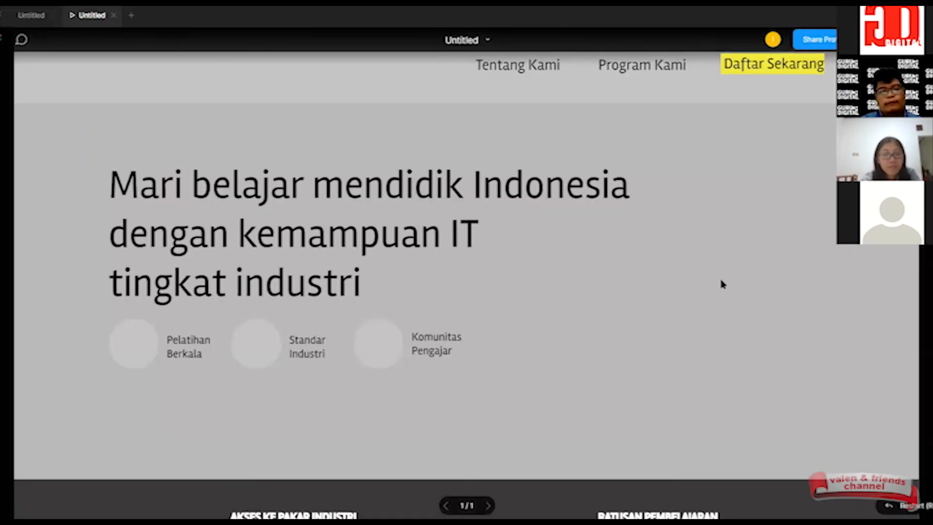
scroll(752, 251, "down", 3)
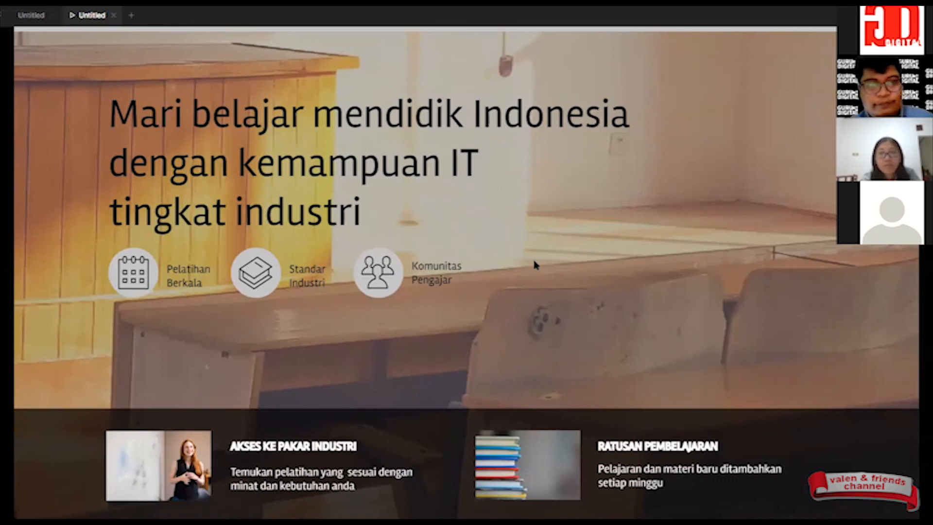
key("ctrl+w")
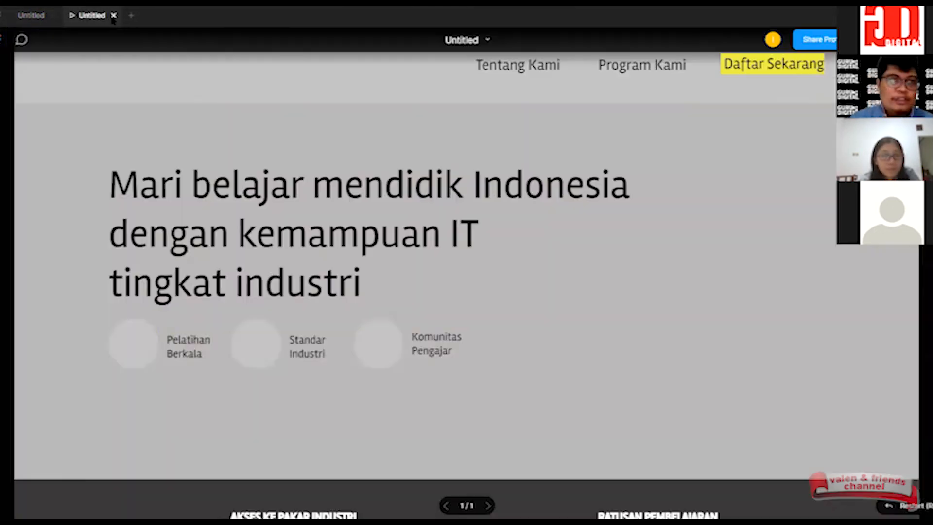
left_click(113, 18)
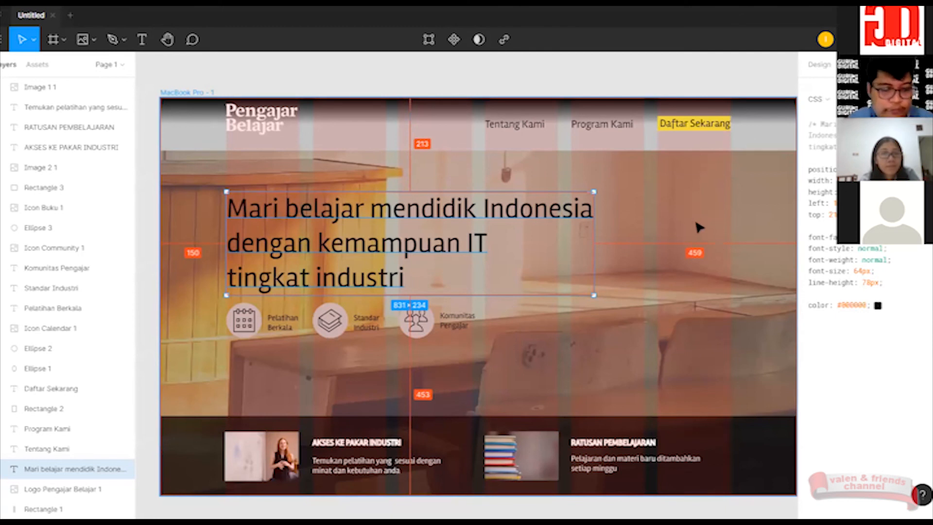
Preview the complete landing page once more from header to dark band and return to the design.
key("Escape")
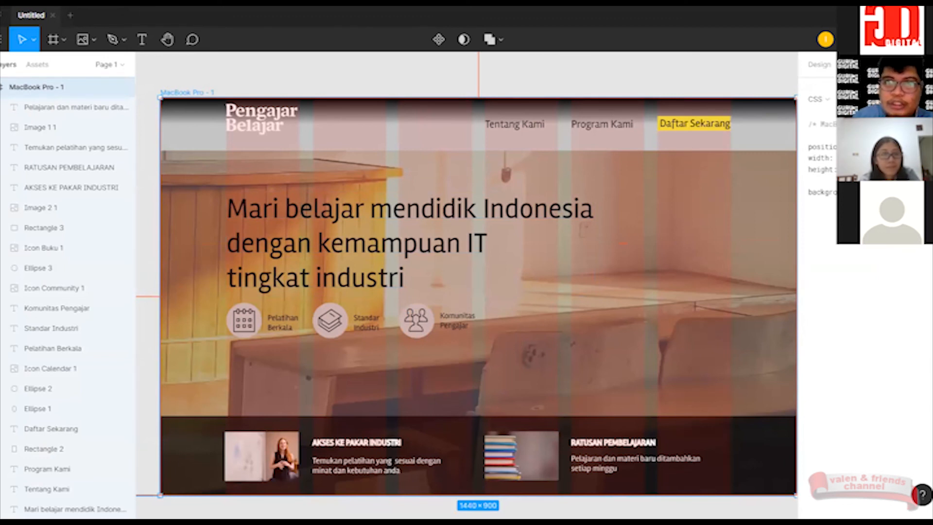
key("ctrl+alt+Return")
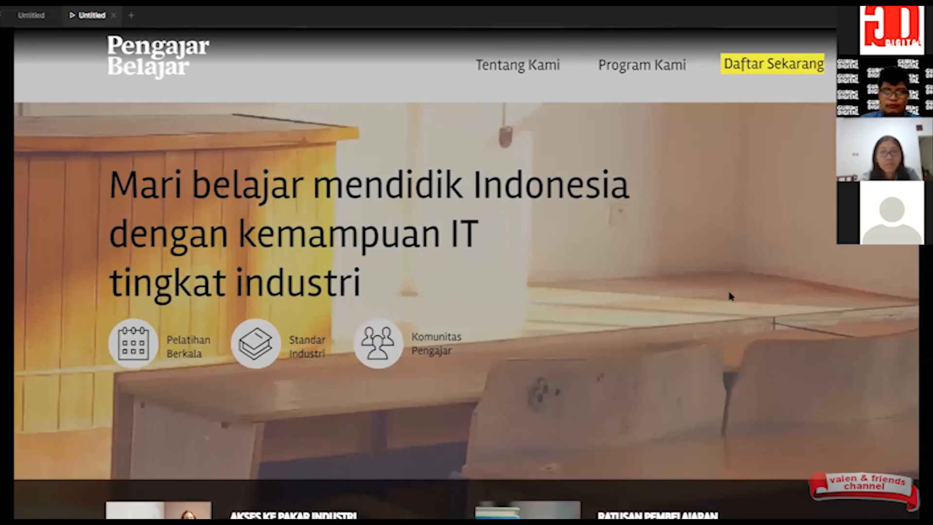
scroll(733, 250, "down", 1)
scroll(733, 340, "up", 2)
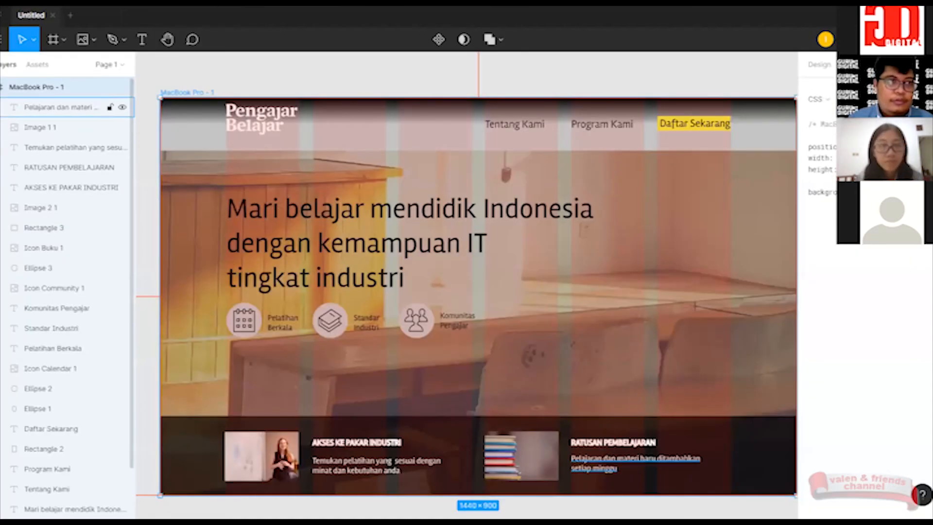
left_click(344, 154)
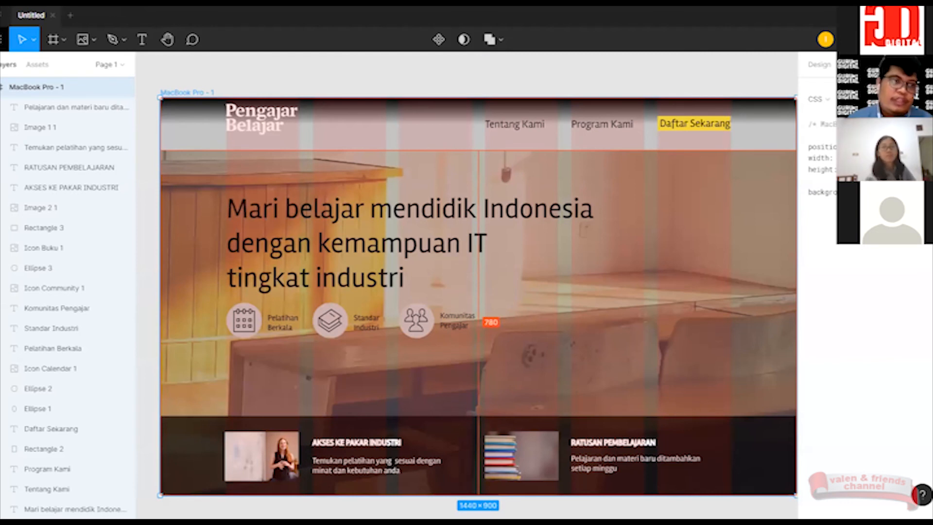
Look through the file saving and export commands, open the export dialog and dismiss it without exporting.
left_click(4, 39)
mouse_move(16, 91)
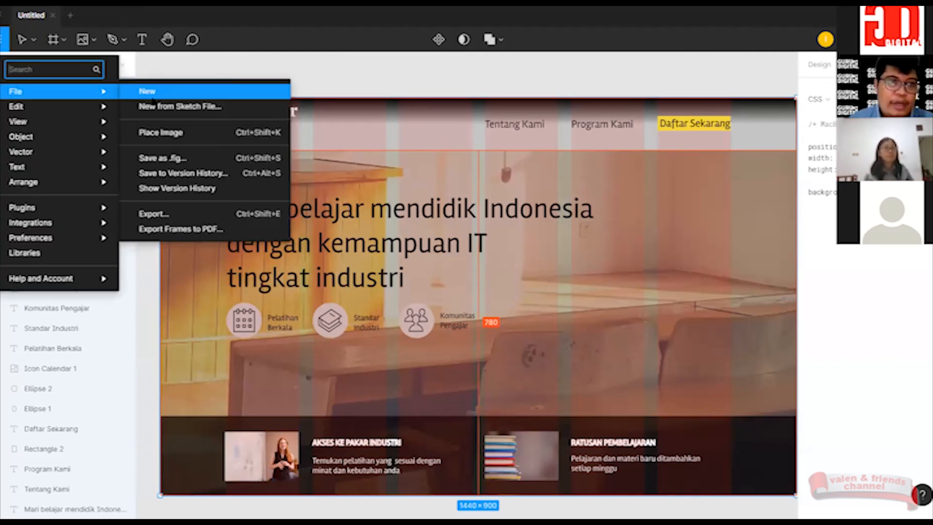
left_click(185, 160)
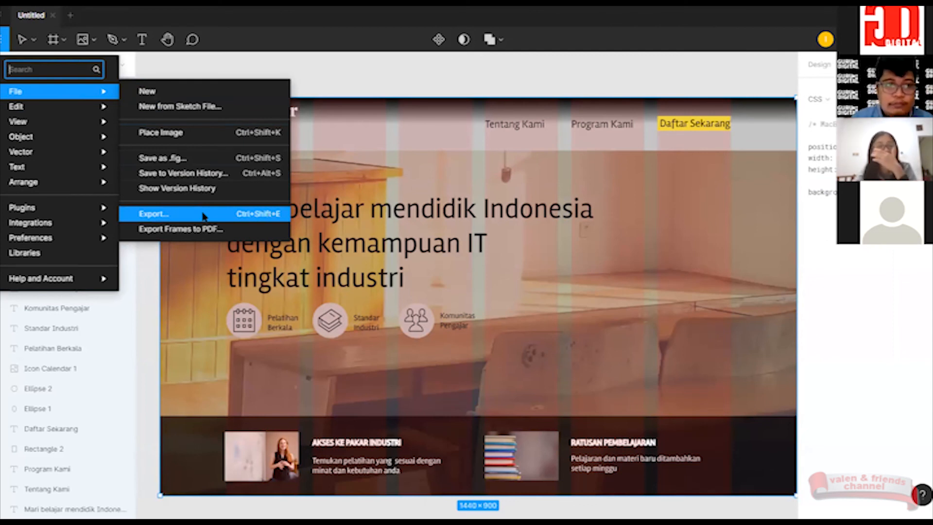
left_click(204, 215)
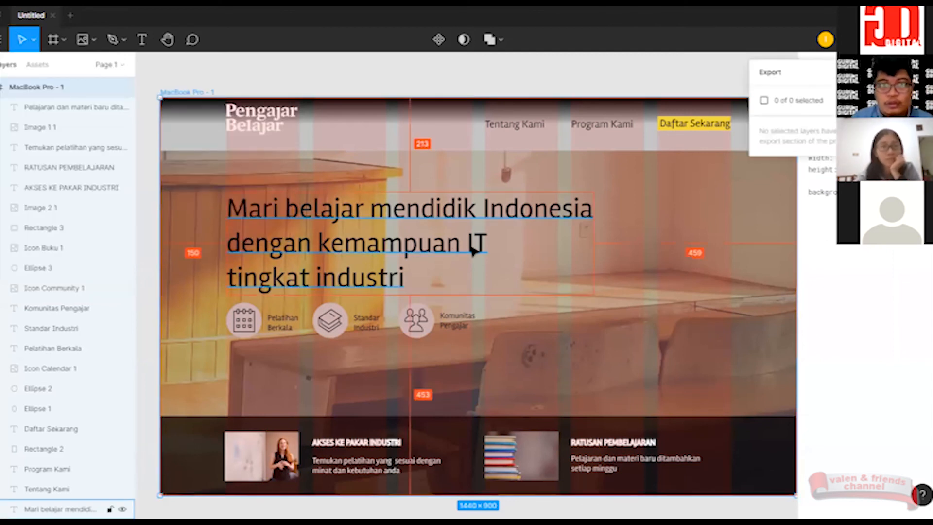
key("Escape")
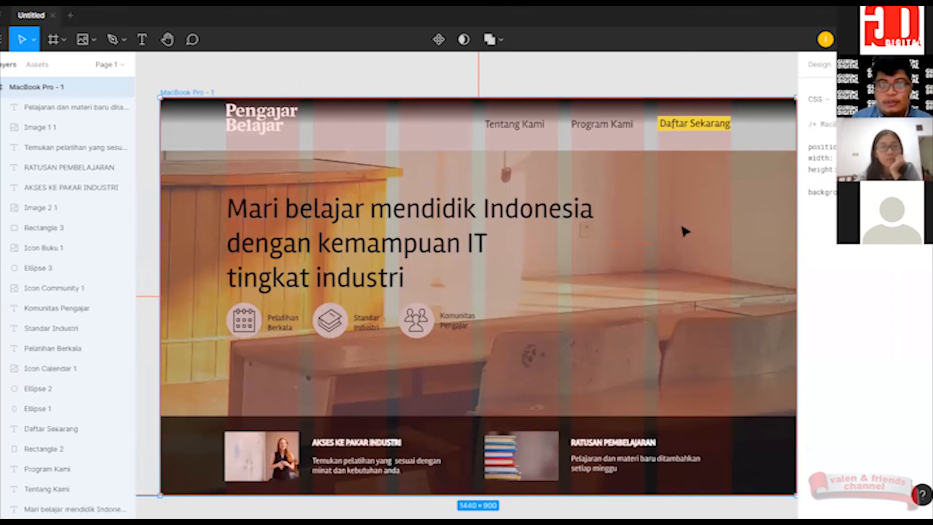